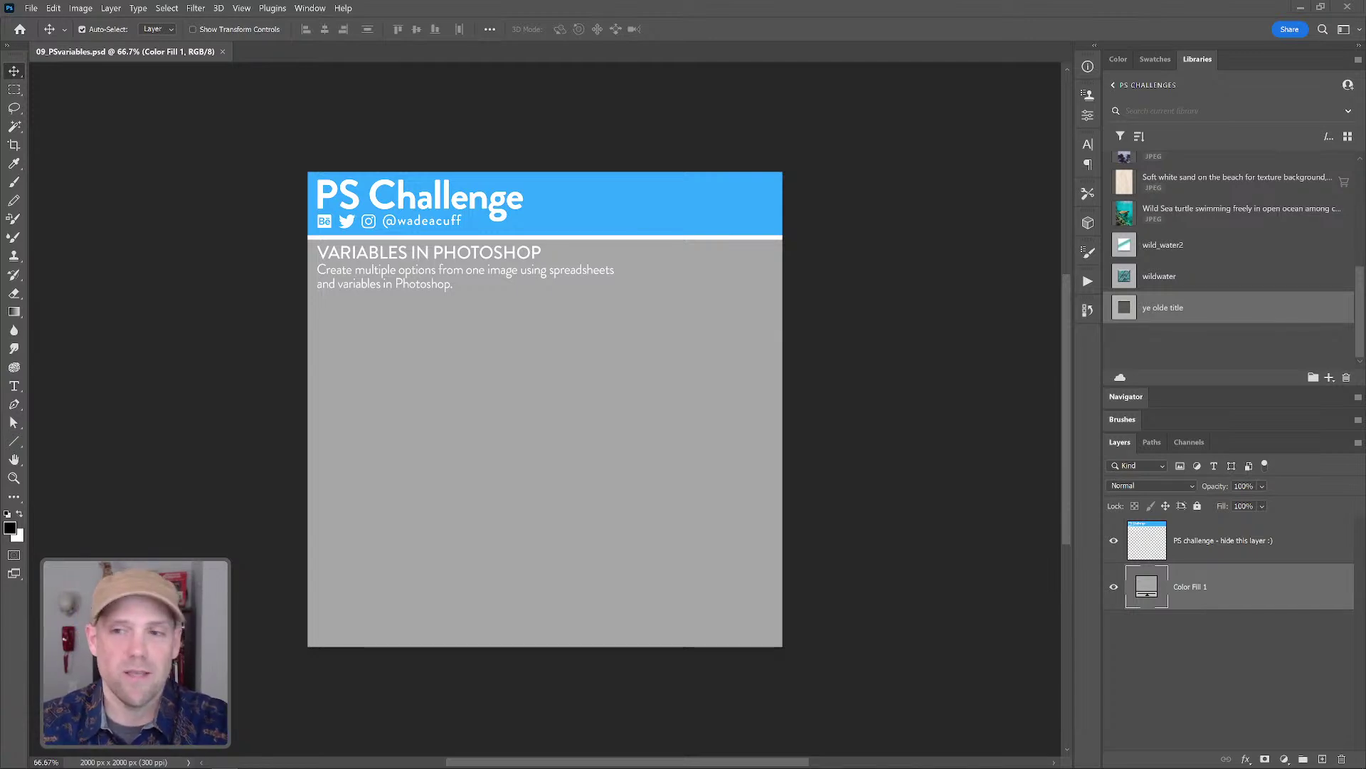
# - Try a single brush stroke on the "PS challenge - hide this layer :)" layer and undo it
pyautogui.click(1181, 545)
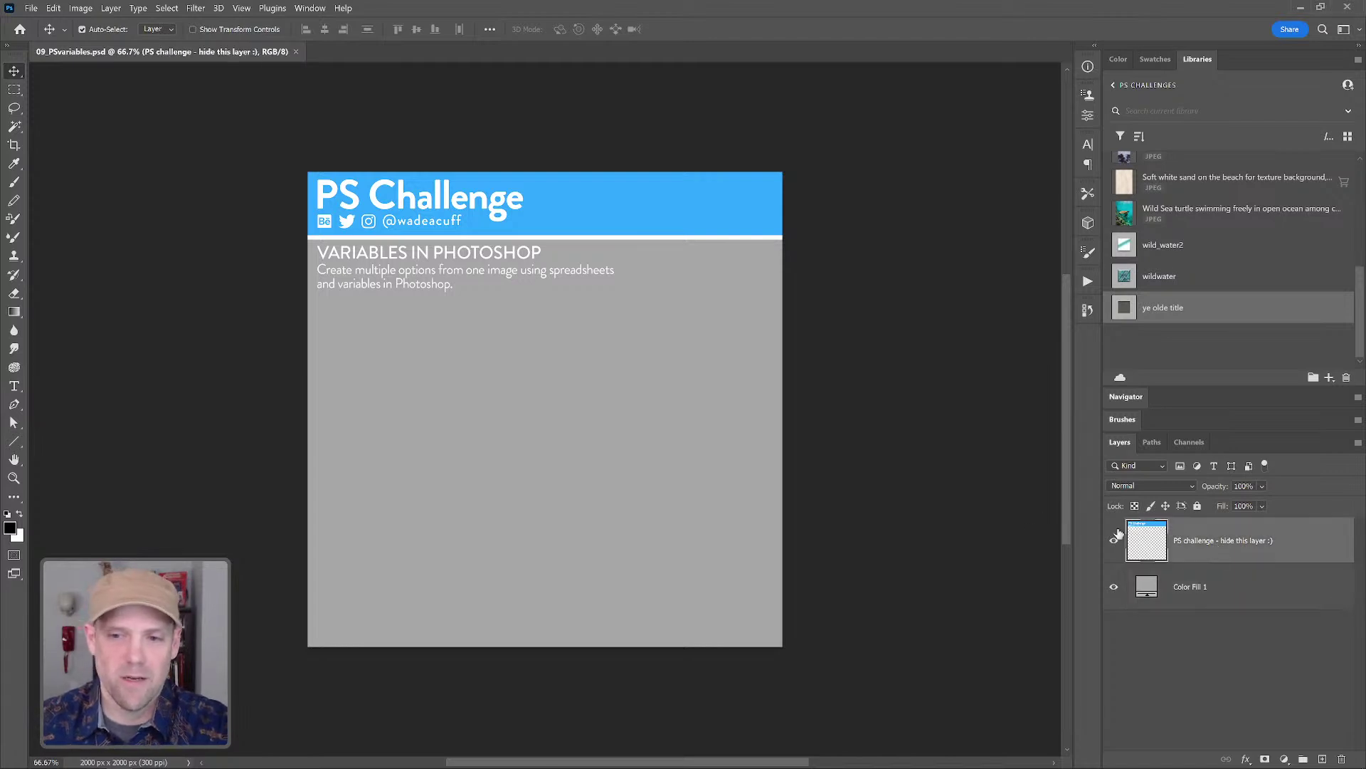
pyautogui.press('z')
pyautogui.click(613, 425)
pyautogui.moveTo(589, 439); pyautogui.dragTo(721, 418)
pyautogui.click(672, 427)
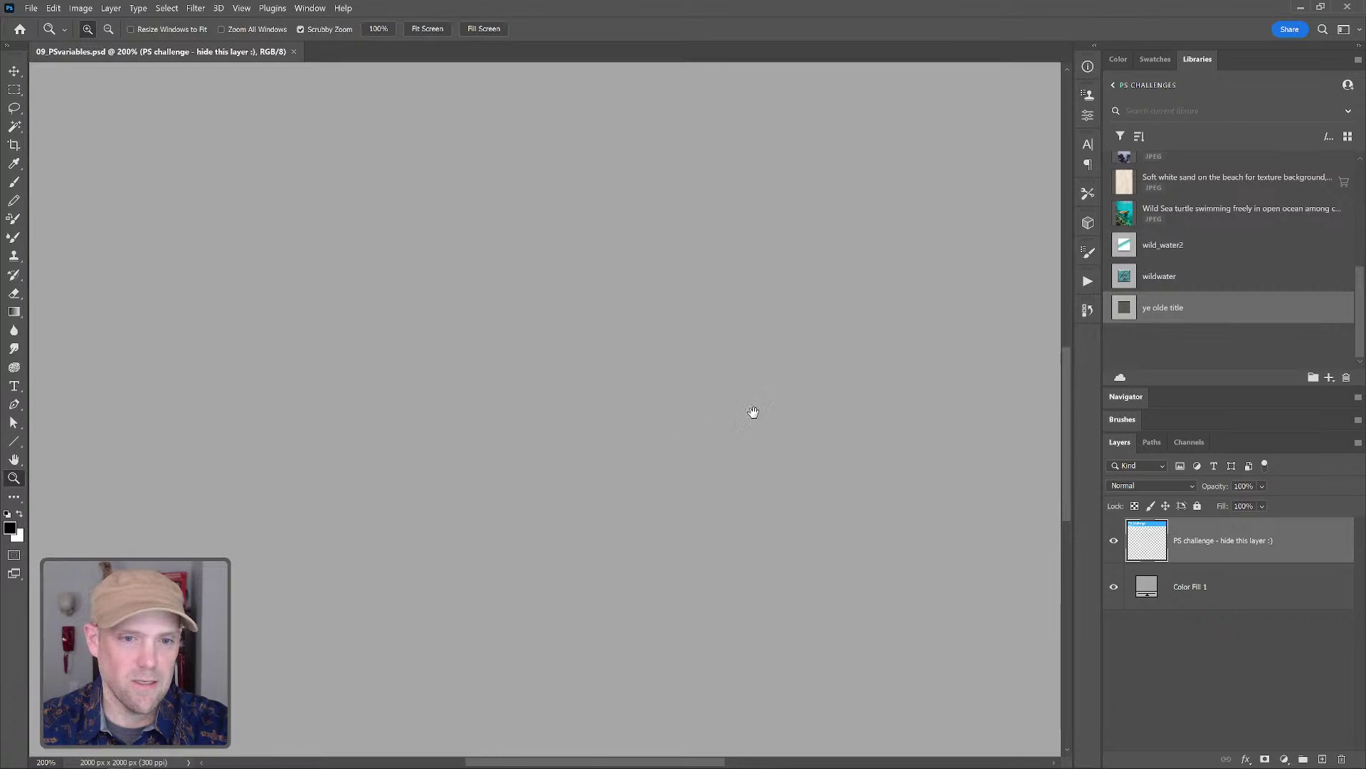
pyautogui.keyDown('alt'); pyautogui.click(755, 418); pyautogui.keyUp('alt')
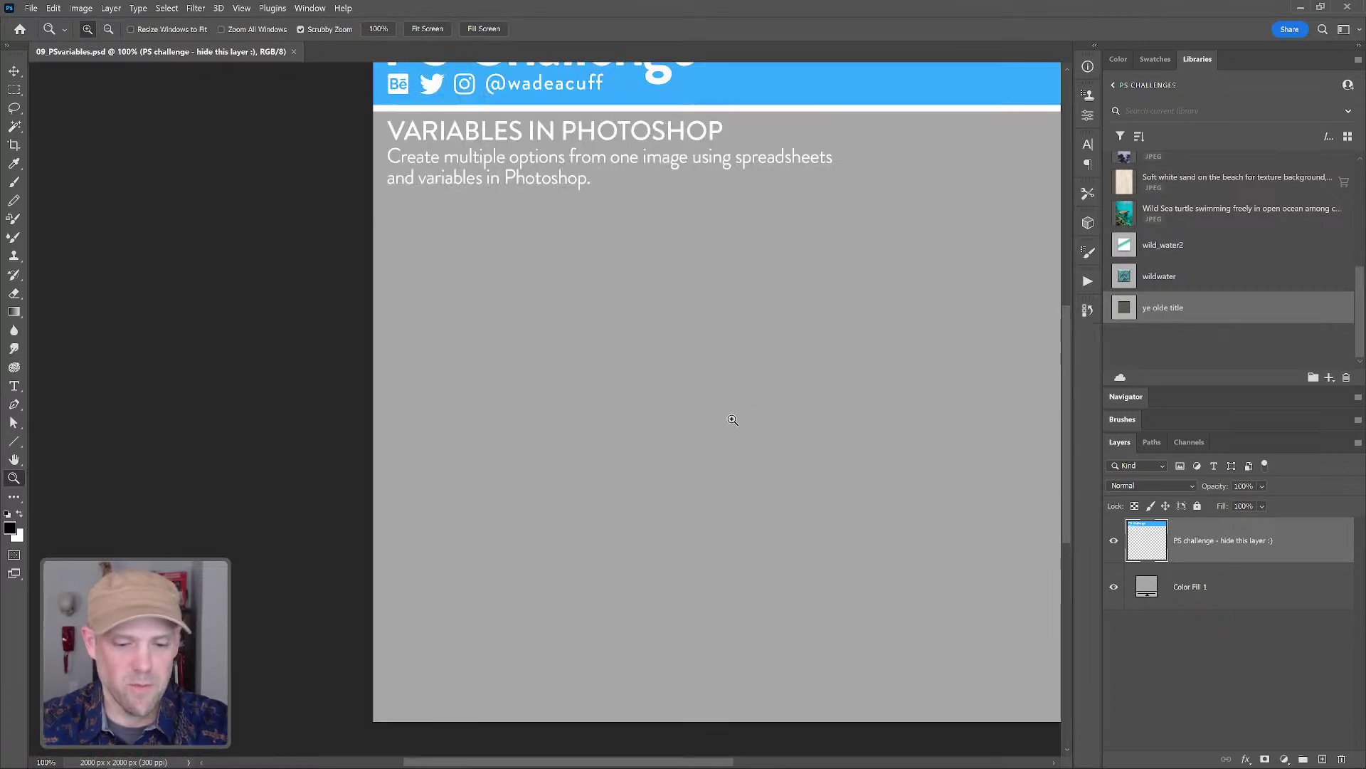
pyautogui.press('b')
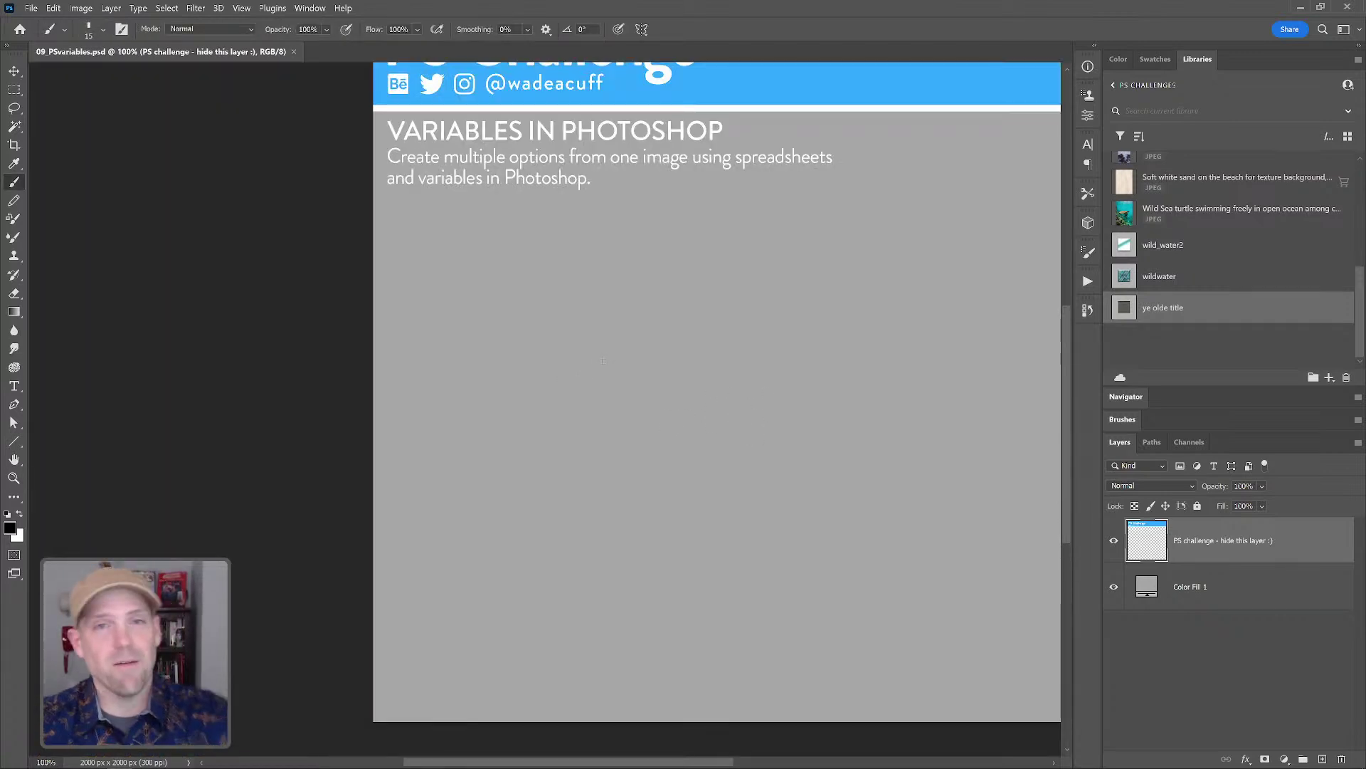
pyautogui.moveTo(570, 331); pyautogui.dragTo(595, 430)
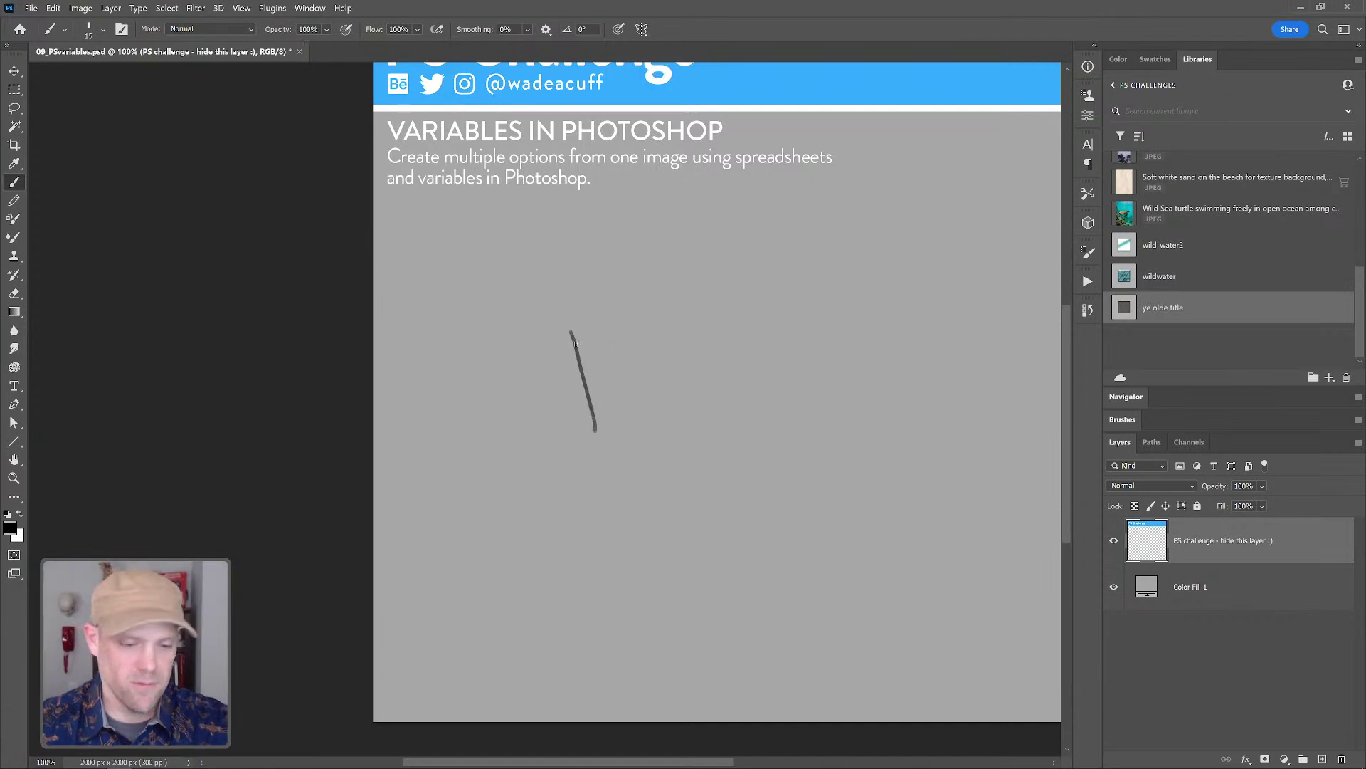
pyautogui.hotkey('ctrl', 'z')
# - Sketch a page outline labelled ".PSD" on the grey area of the canvas, with four small placeholder boxes inside it
pyautogui.moveTo(549, 316)
pyautogui.mouseDown()
pyautogui.moveTo(549, 442)
pyautogui.moveTo(610, 315)
pyautogui.moveTo(633, 316)
pyautogui.mouseUp()
pyautogui.moveTo(549, 444); pyautogui.dragTo(622, 443)
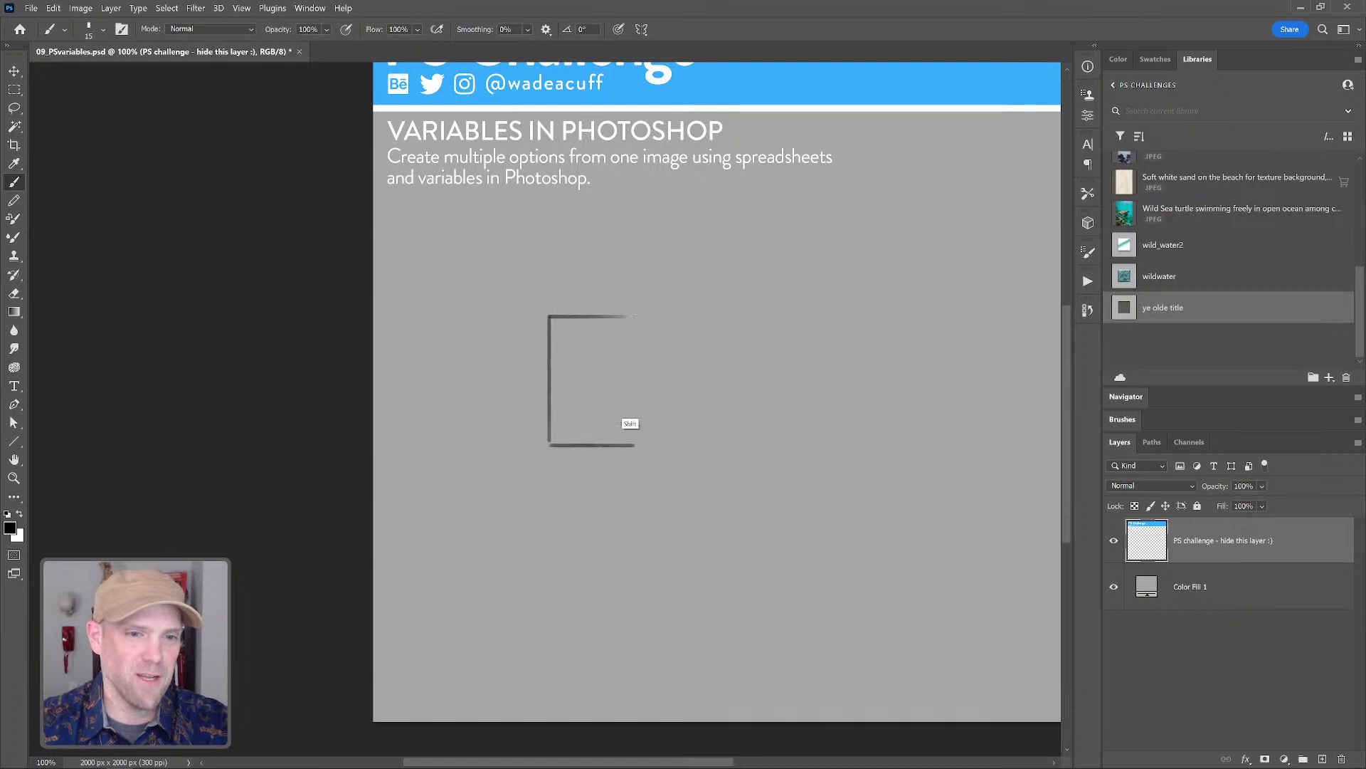
pyautogui.moveTo(644, 318); pyautogui.dragTo(644, 456)
pyautogui.moveTo(578, 422); pyautogui.dragTo(612, 438)
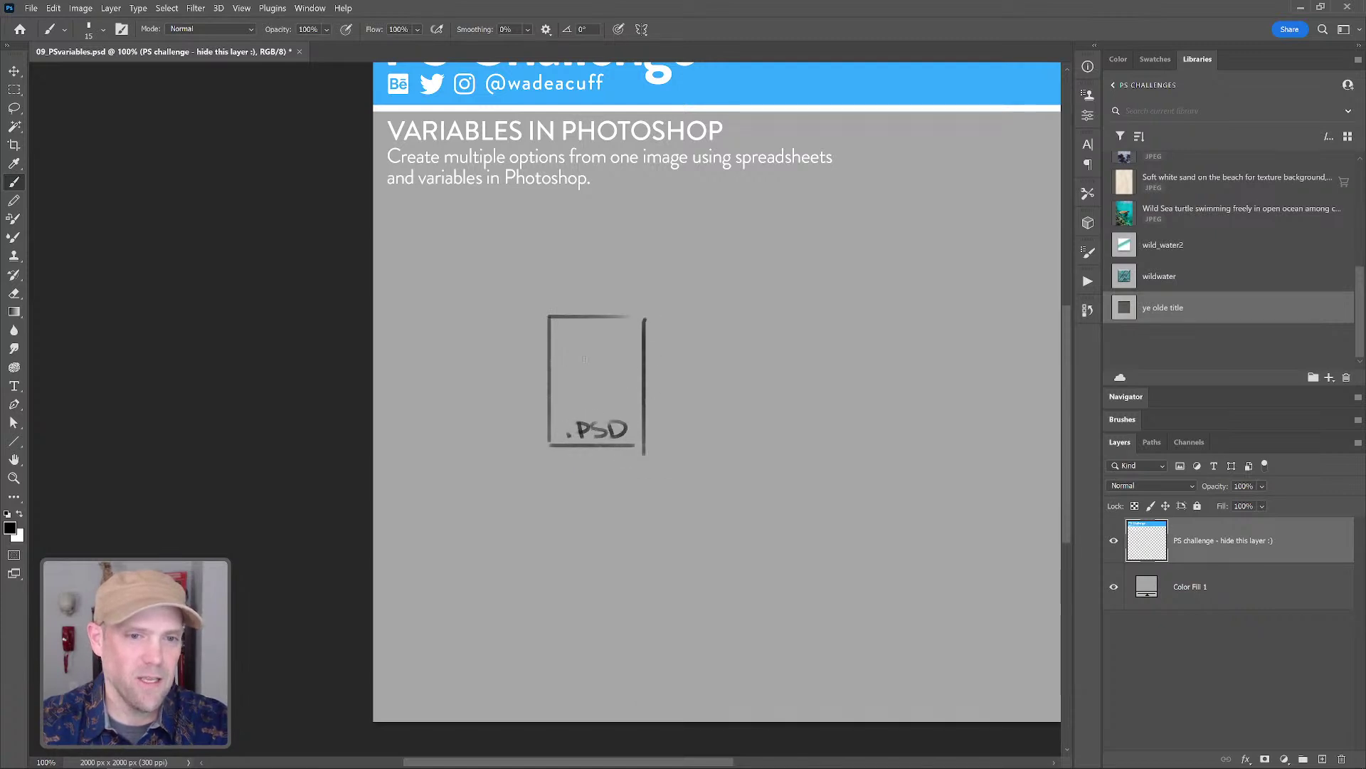
pyautogui.moveTo(560, 331); pyautogui.dragTo(586, 331)
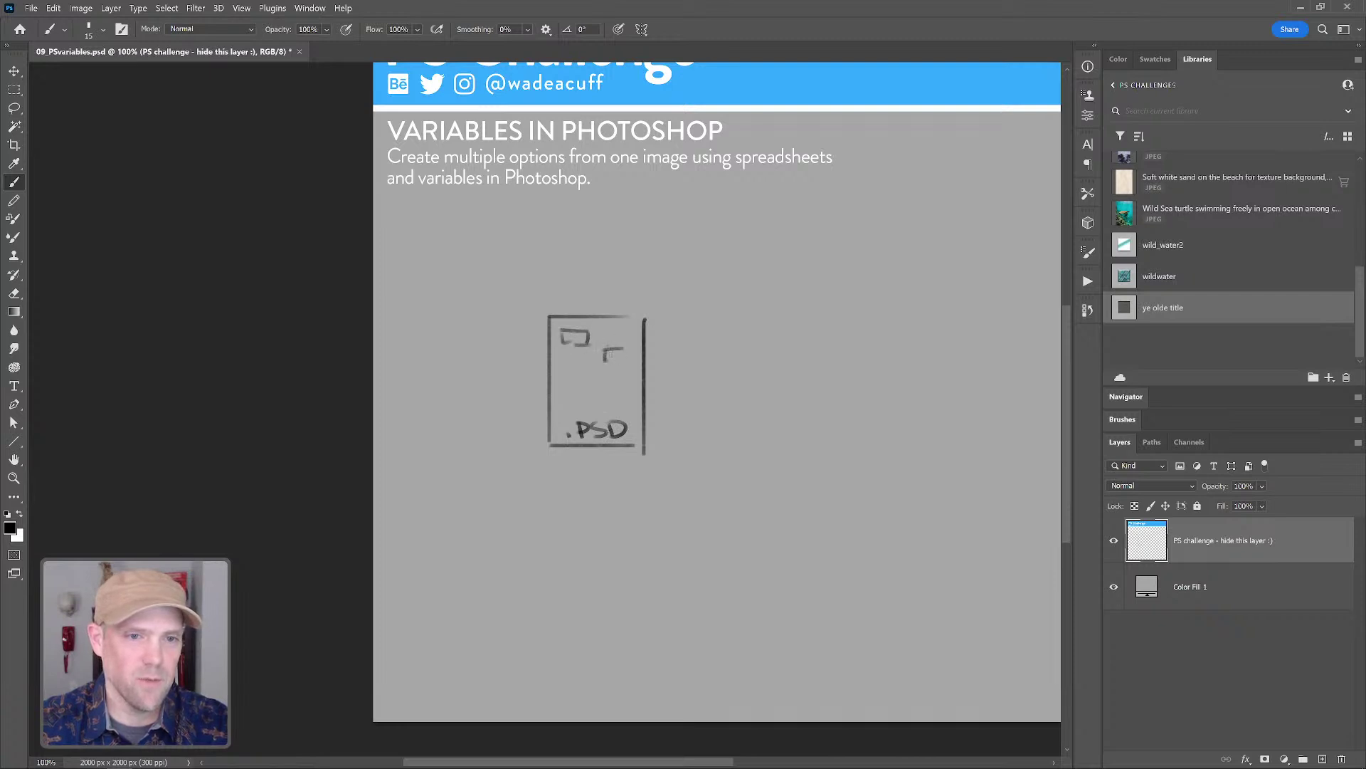
pyautogui.moveTo(607, 374)
pyautogui.mouseDown()
pyautogui.moveTo(613, 420)
pyautogui.moveTo(632, 392)
pyautogui.mouseUp()
pyautogui.moveTo(633, 414); pyautogui.dragTo(610, 415)
pyautogui.moveTo(562, 370)
pyautogui.mouseDown()
pyautogui.moveTo(569, 416)
pyautogui.moveTo(588, 362)
pyautogui.mouseUp()
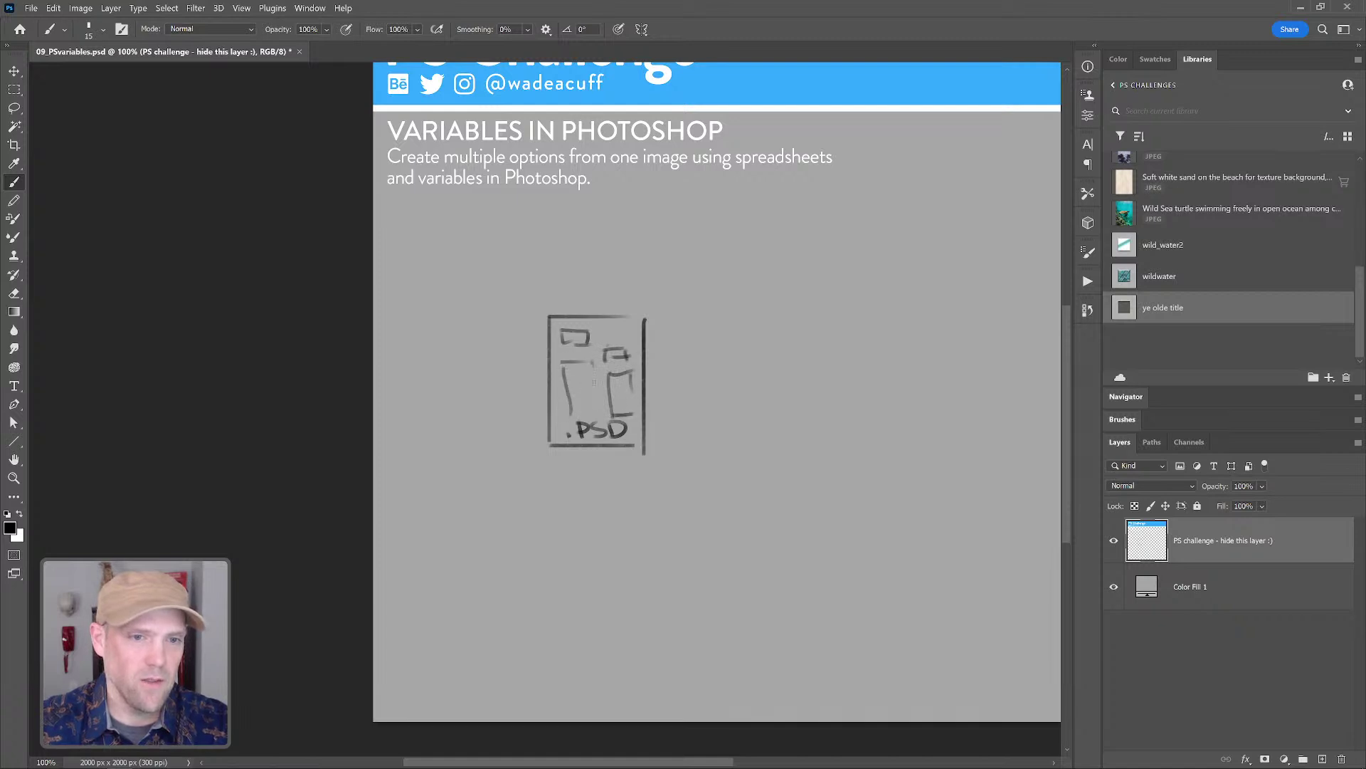
# - Sketch a second page outline labelled ".CSV" beside the .PSD page
pyautogui.moveTo(699, 318)
pyautogui.mouseDown()
pyautogui.moveTo(708, 431)
pyautogui.moveTo(811, 317)
pyautogui.mouseUp()
pyautogui.moveTo(697, 442); pyautogui.dragTo(785, 442)
pyautogui.moveTo(789, 319); pyautogui.dragTo(792, 456)
pyautogui.moveTo(736, 418)
pyautogui.mouseDown()
pyautogui.moveTo(740, 435)
pyautogui.moveTo(774, 412)
pyautogui.mouseUp()
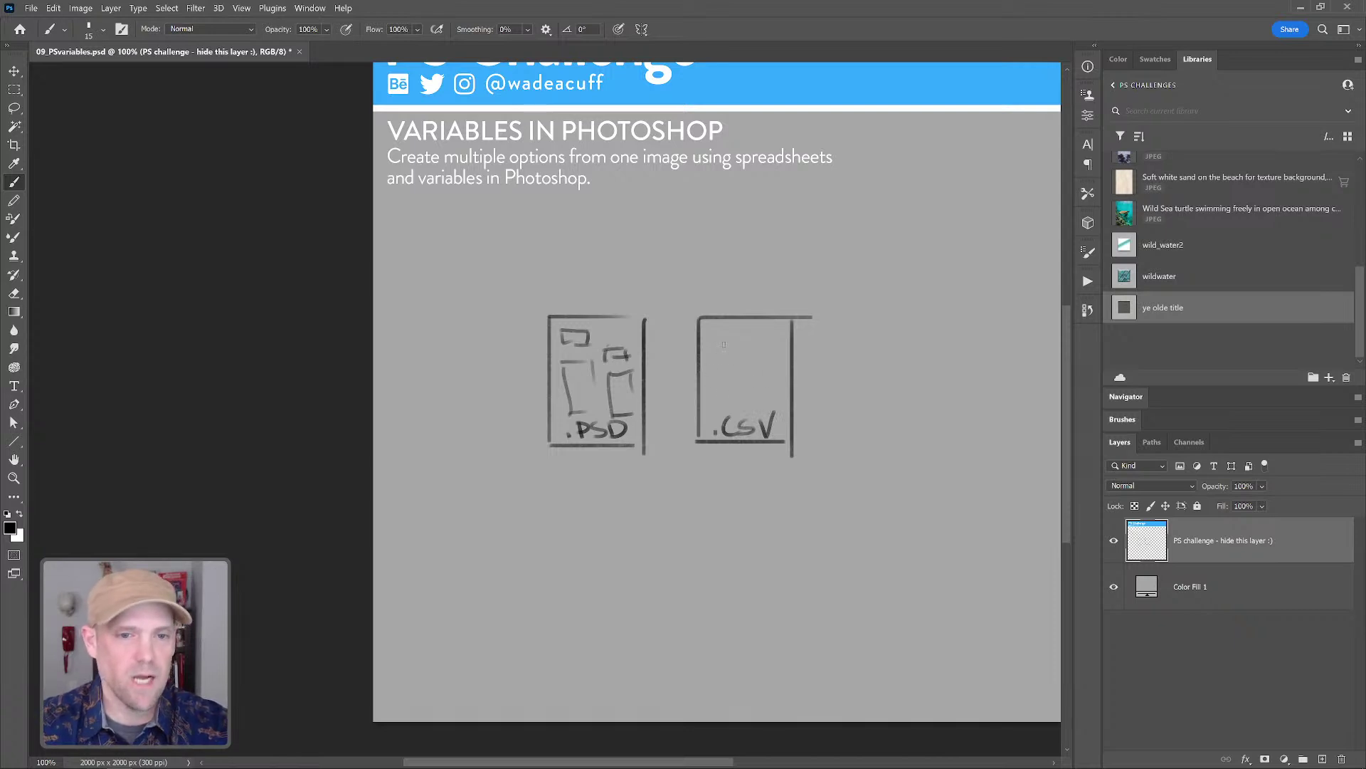
# - Draw data lines in the .CSV page with arrows leading to the .PSD placeholder boxes, and write "x∞" above the .PSD page
pyautogui.moveTo(709, 327)
pyautogui.mouseDown()
pyautogui.moveTo(756, 322)
pyautogui.moveTo(786, 371)
pyautogui.mouseUp()
pyautogui.moveTo(719, 325)
pyautogui.mouseDown()
pyautogui.moveTo(571, 335)
pyautogui.moveTo(592, 319)
pyautogui.mouseUp()
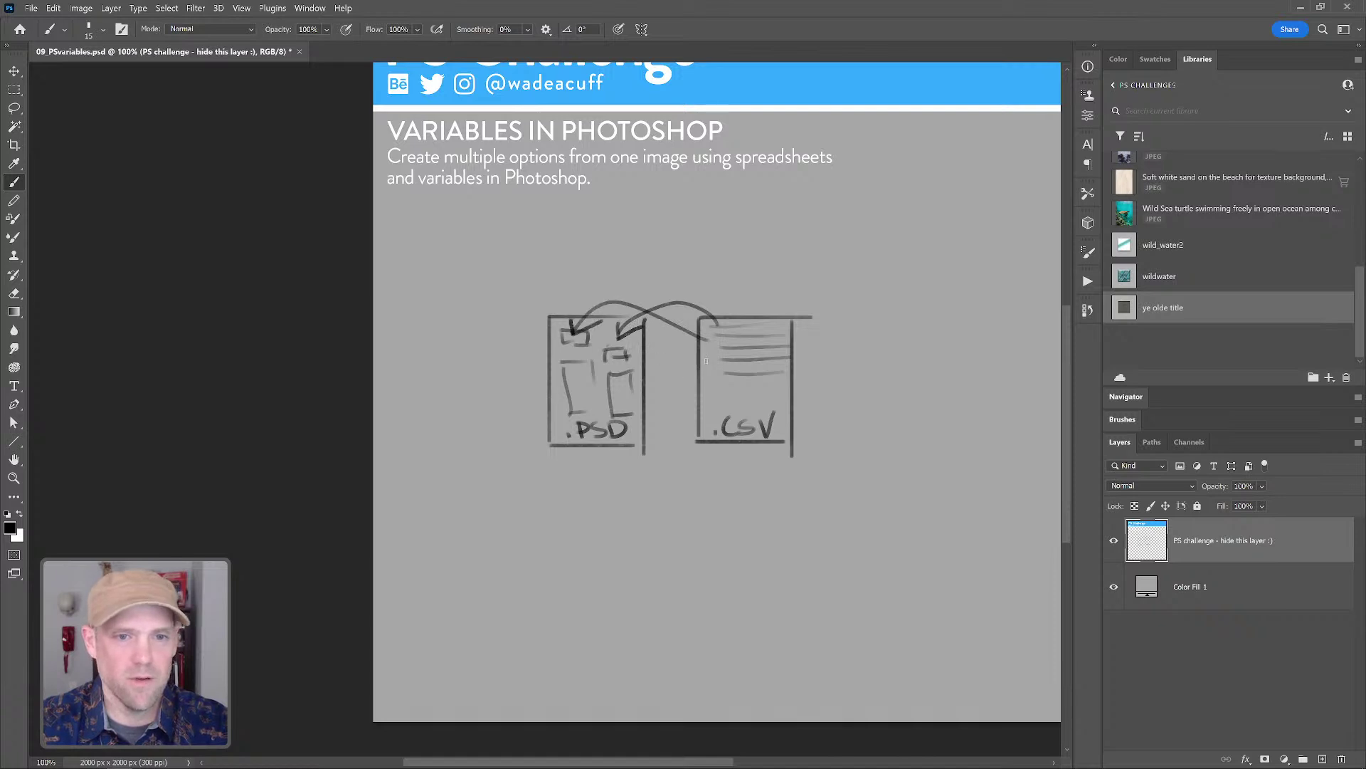
pyautogui.moveTo(711, 360)
pyautogui.mouseDown()
pyautogui.moveTo(624, 383)
pyautogui.moveTo(655, 381)
pyautogui.mouseUp()
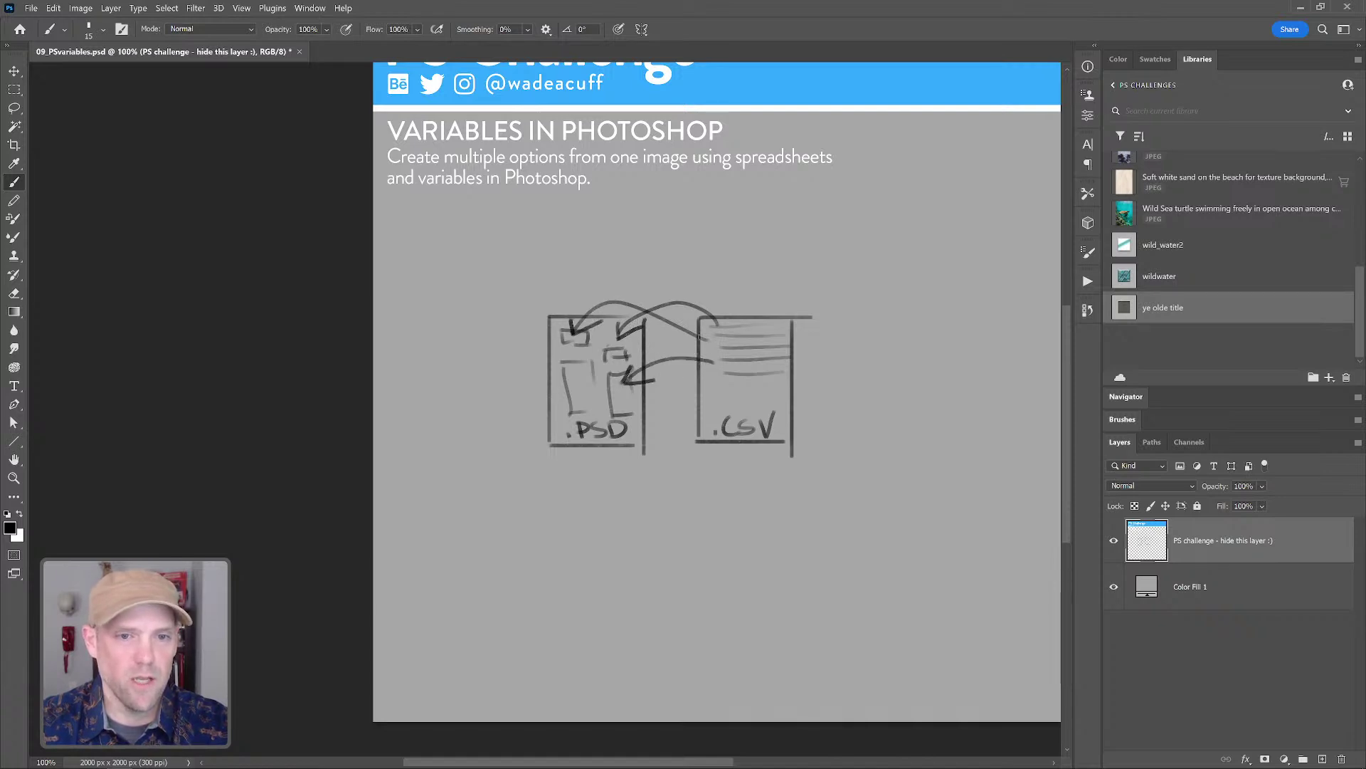
pyautogui.moveTo(719, 386); pyautogui.dragTo(783, 386)
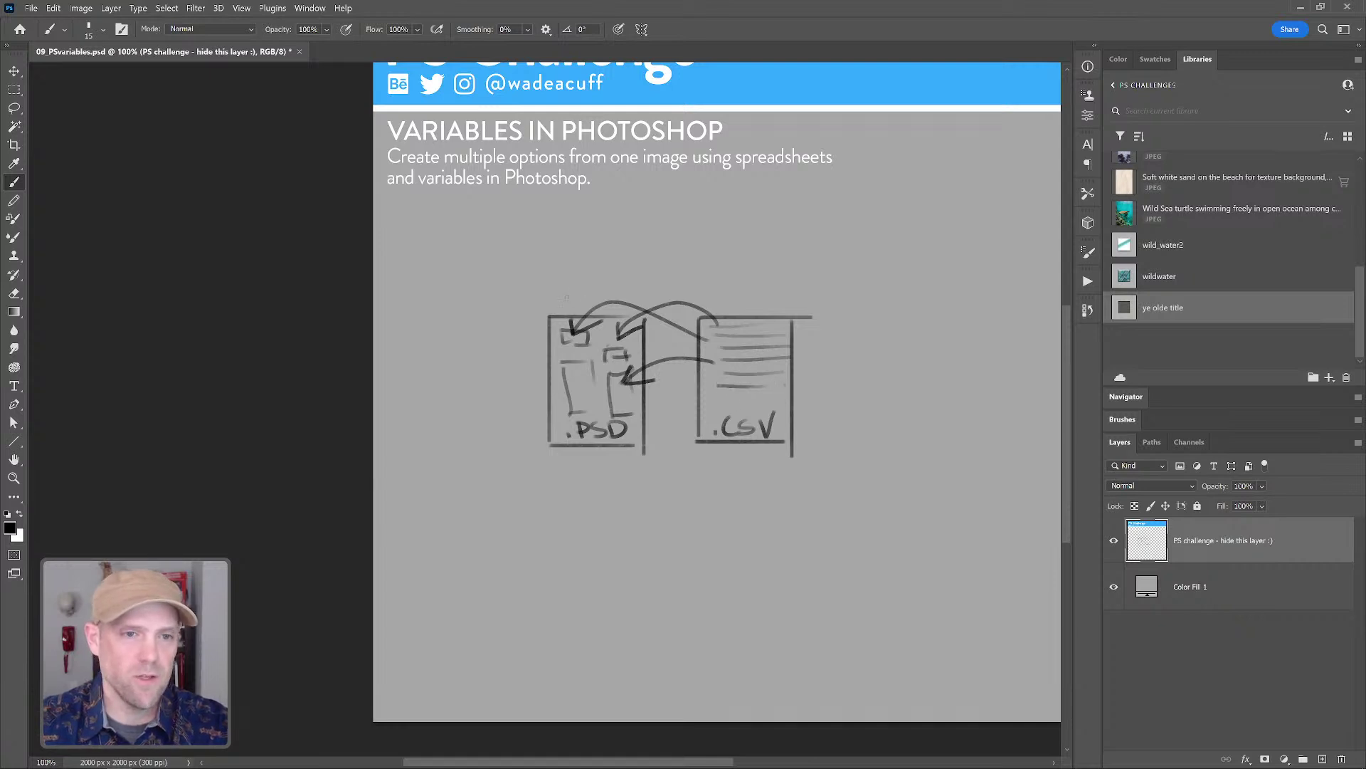
pyautogui.moveTo(617, 291)
pyautogui.mouseDown()
pyautogui.moveTo(587, 292)
pyautogui.moveTo(603, 286)
pyautogui.mouseUp()
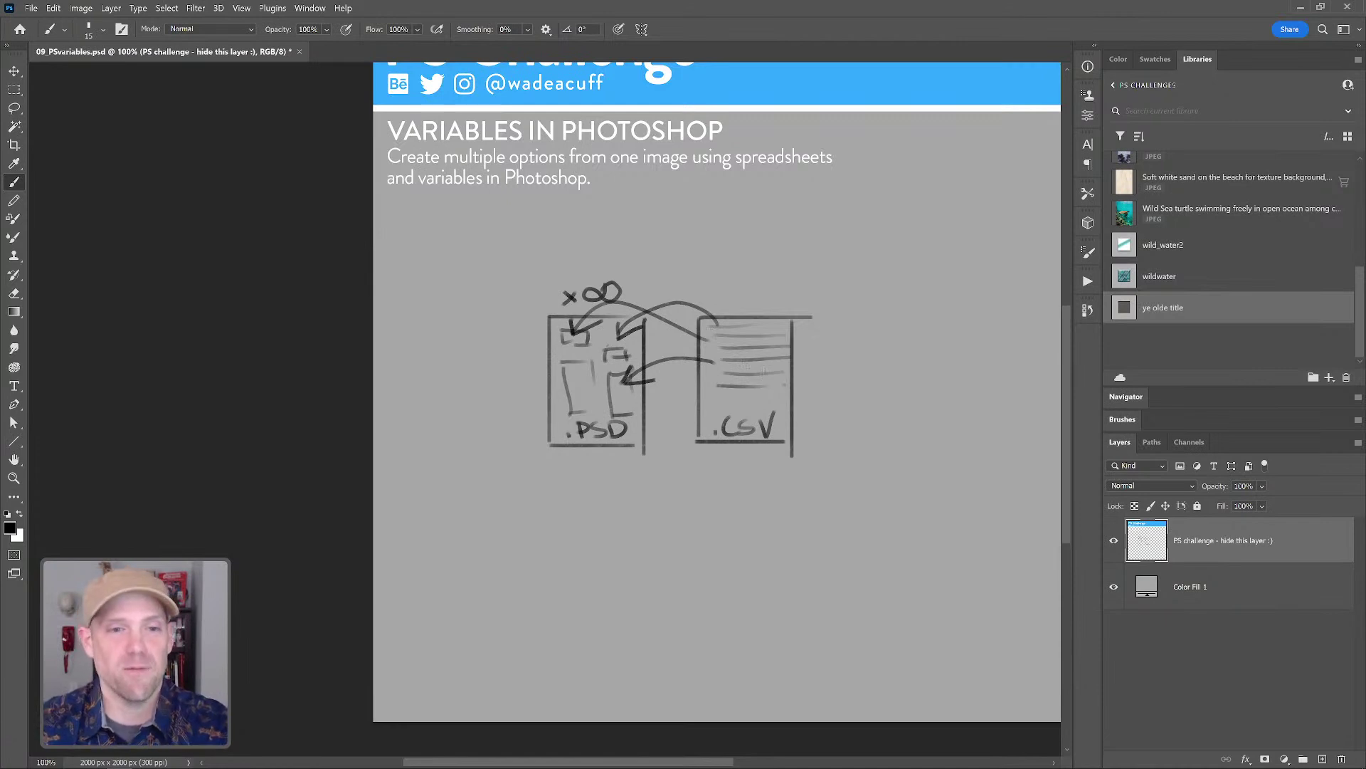
# - Delete the "PS challenge - hide this layer :)" layer together with the sketch on it
pyautogui.hscroll(2, 869, 434)
pyautogui.scroll(-1, 869, 433)
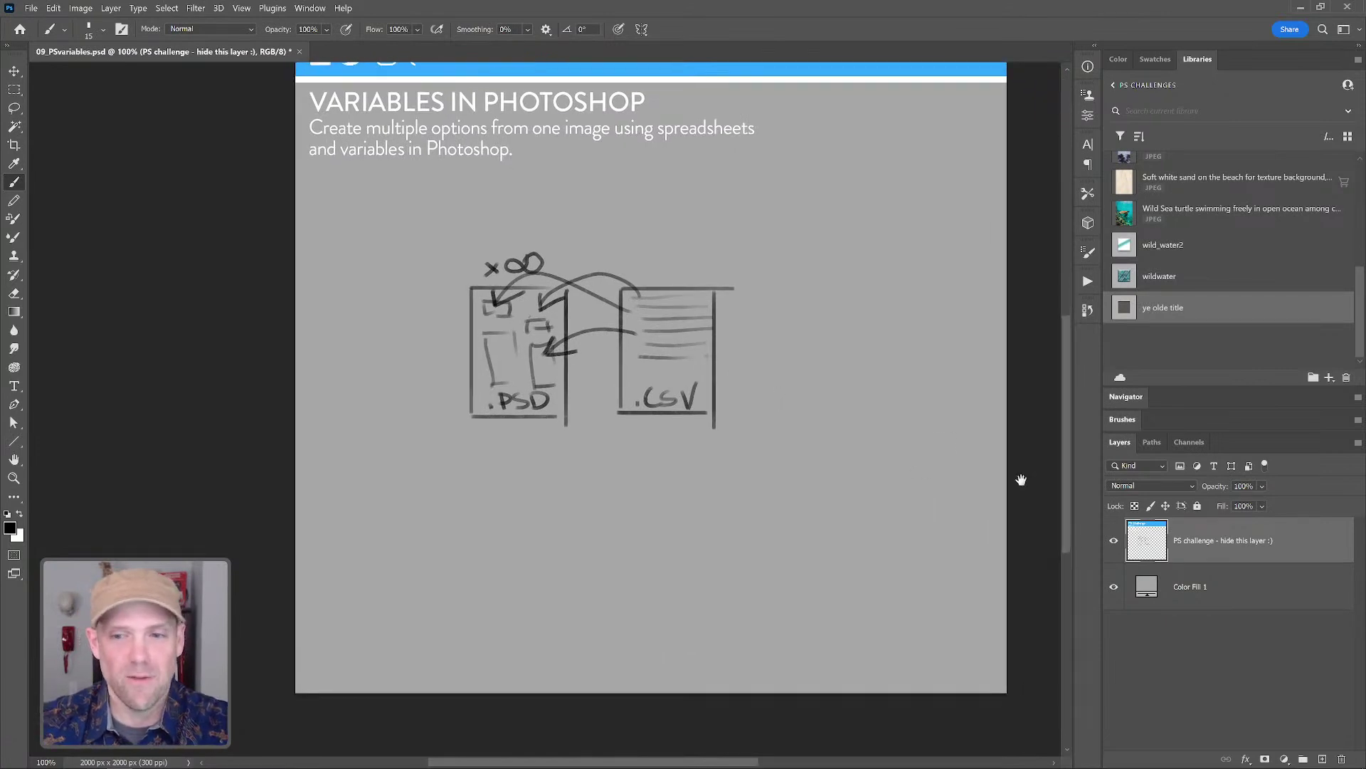
pyautogui.press('z')
pyautogui.keyDown('alt'); pyautogui.click(842, 372); pyautogui.keyUp('alt')
pyautogui.moveTo(827, 378)
pyautogui.mouseDown()
pyautogui.moveTo(766, 411)
pyautogui.moveTo(786, 410)
pyautogui.mouseUp()
pyautogui.press('b')
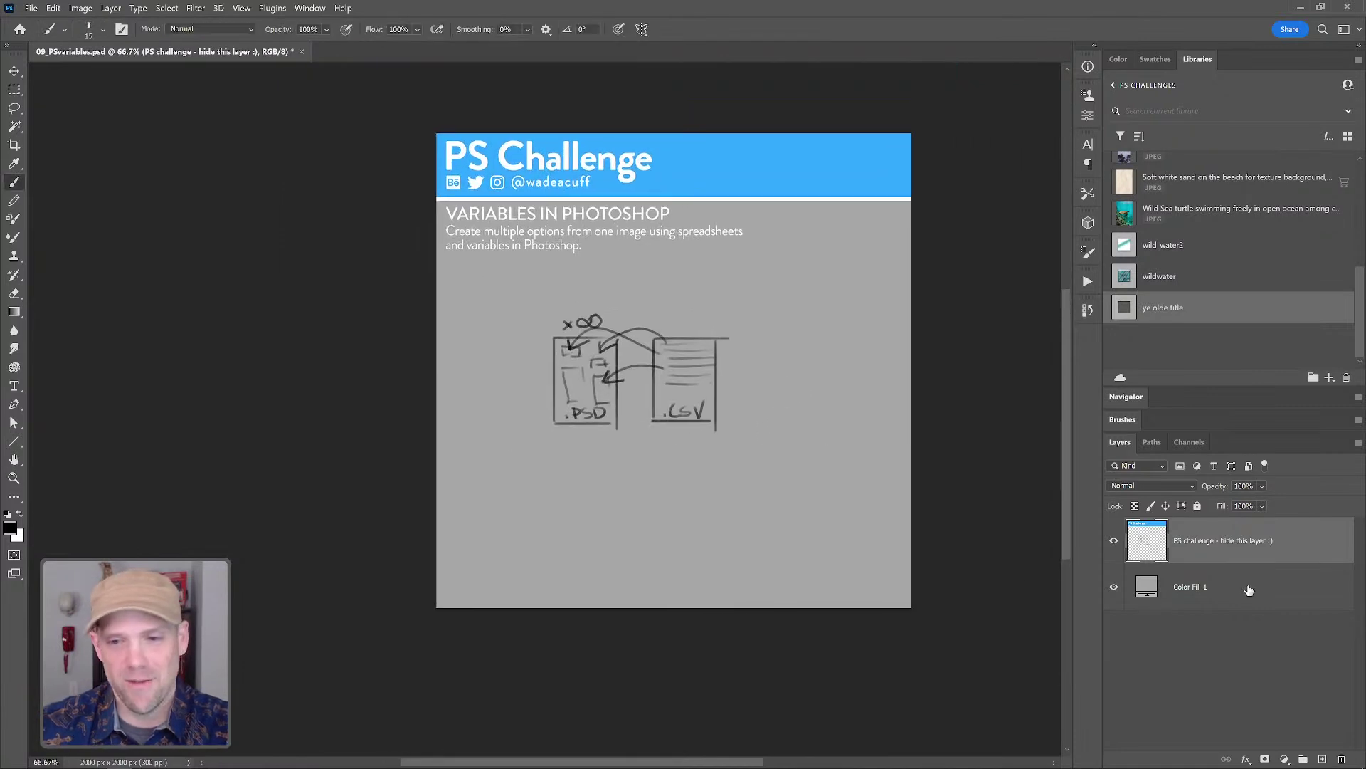
pyautogui.moveTo(1245, 552); pyautogui.dragTo(1344, 759)
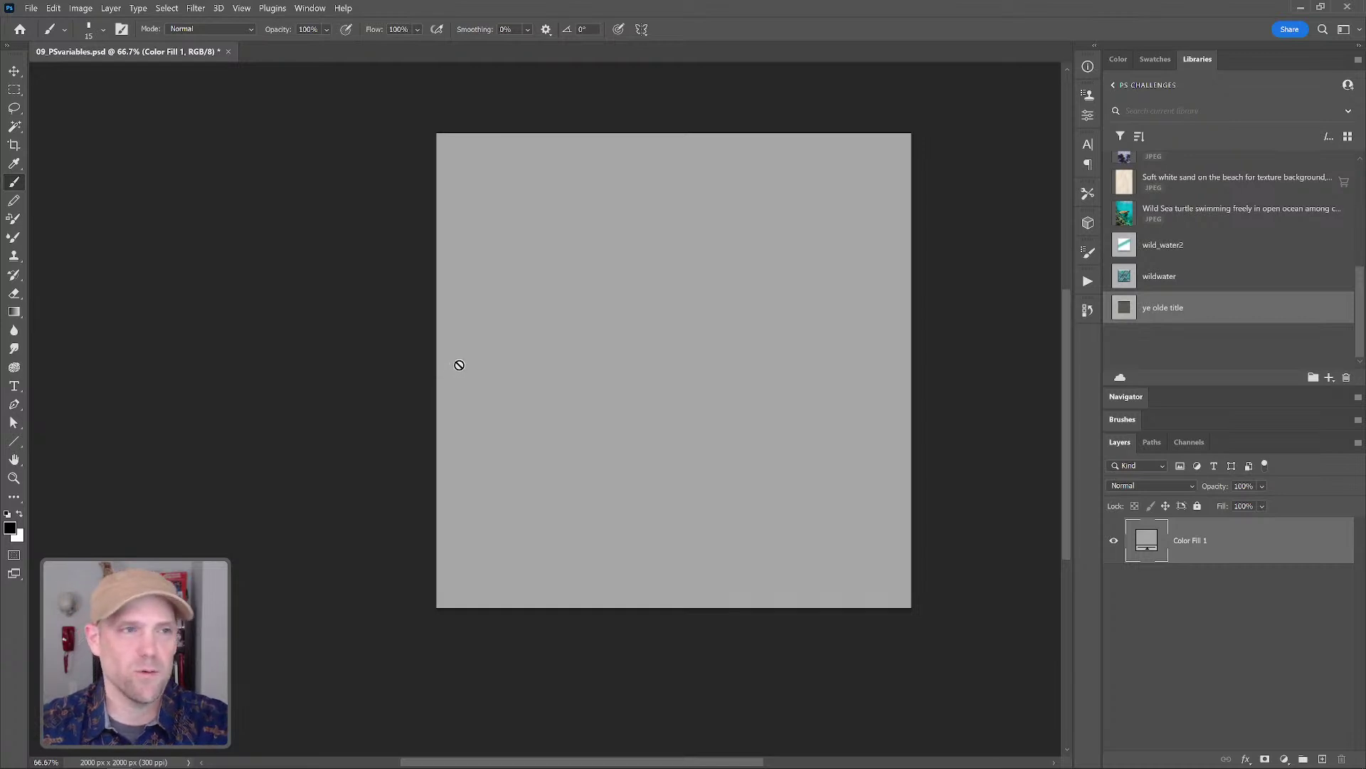
# - Place the aledger_background image from the vari_challenge/processed_images folder as an embedded object filling the canvas
pyautogui.moveTo(732, 370); pyautogui.dragTo(750, 404)
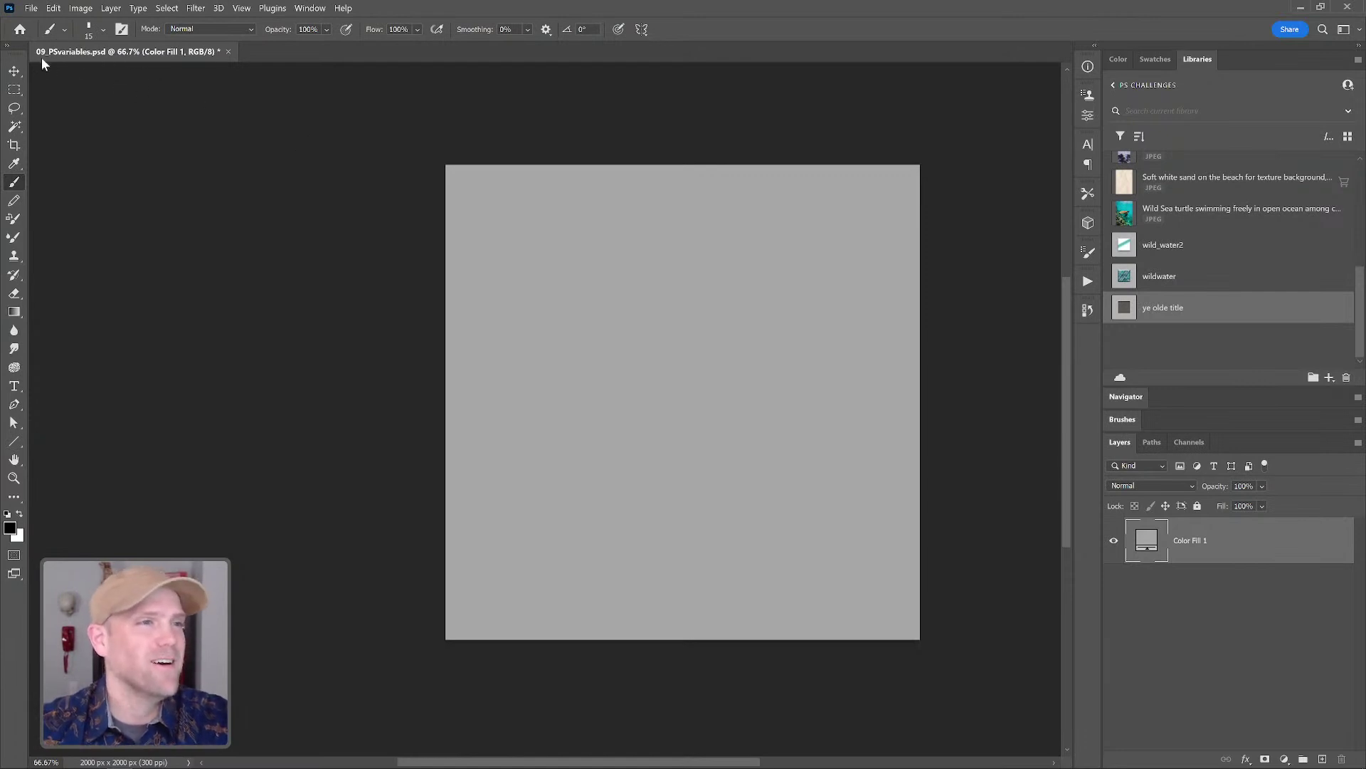
pyautogui.click(29, 10)
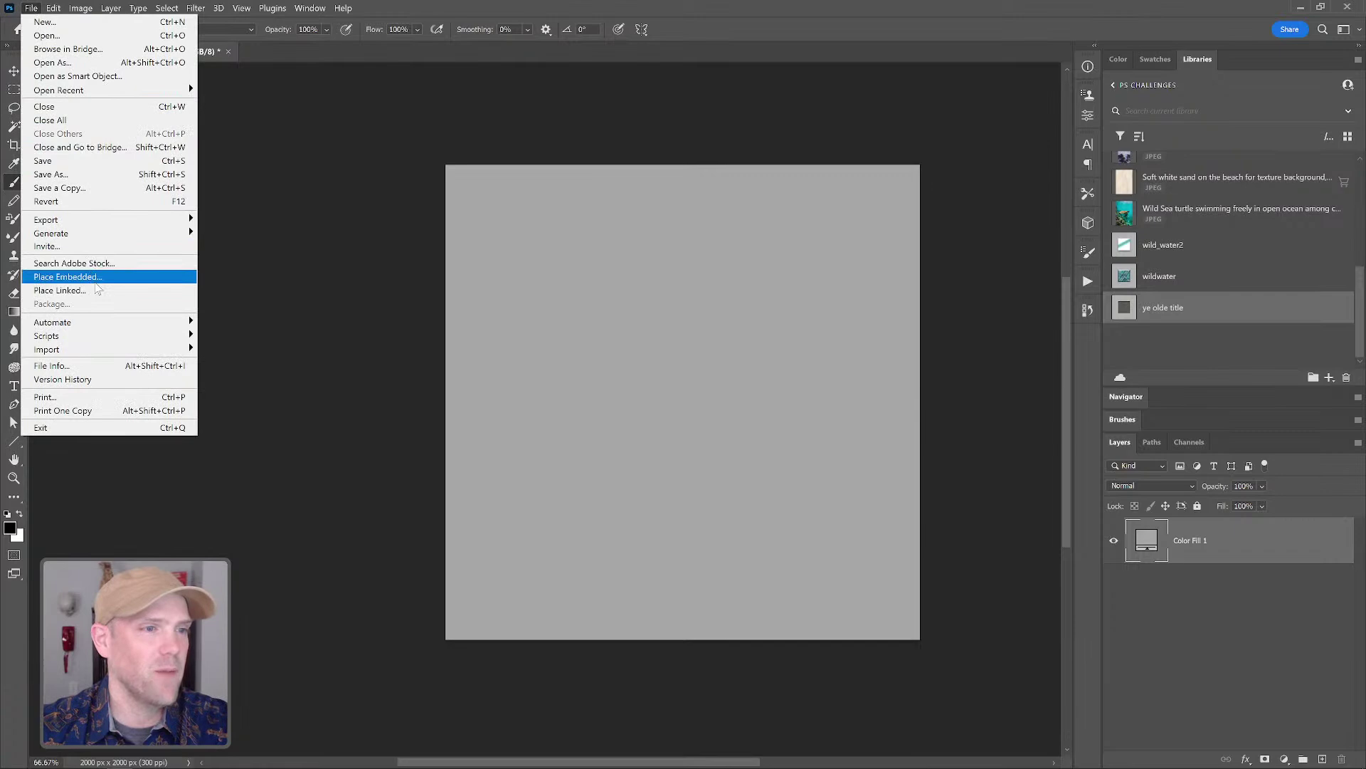
pyautogui.click(85, 276)
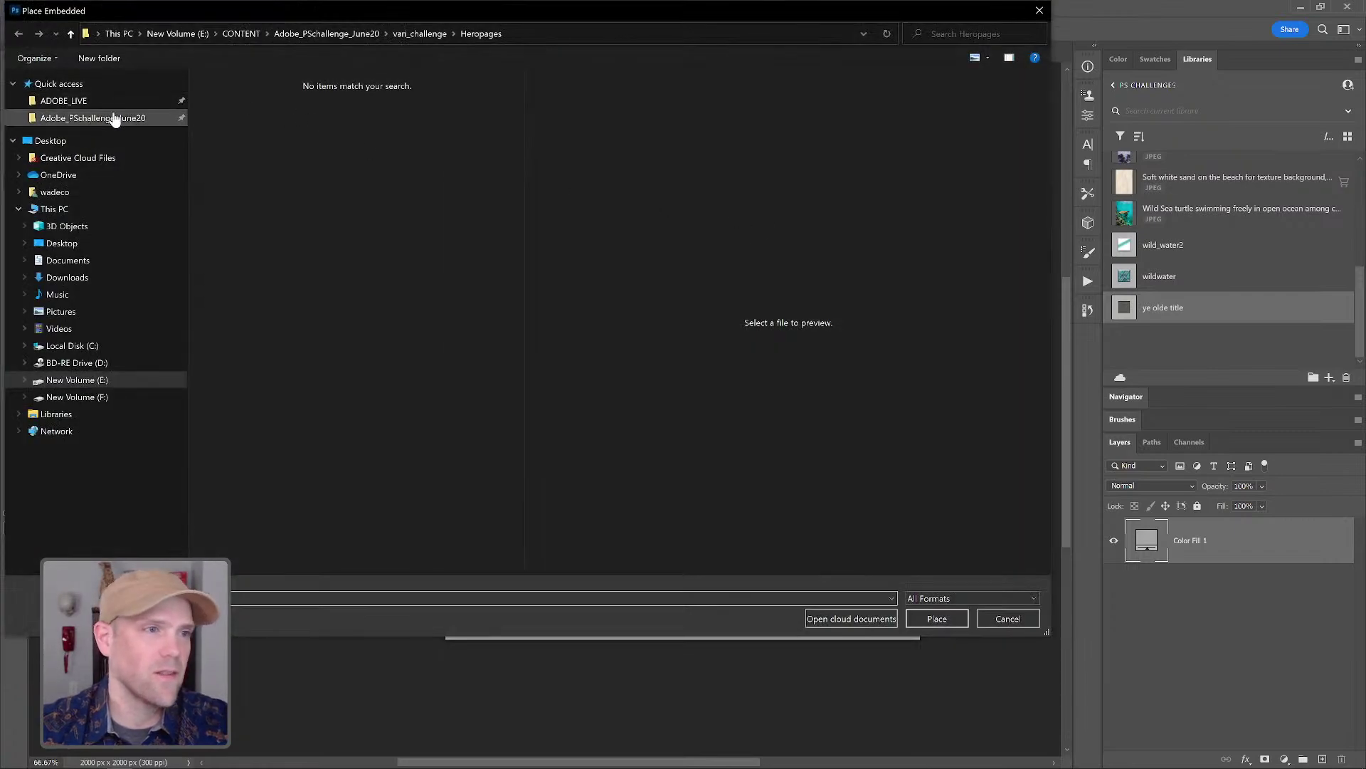
pyautogui.click(114, 117)
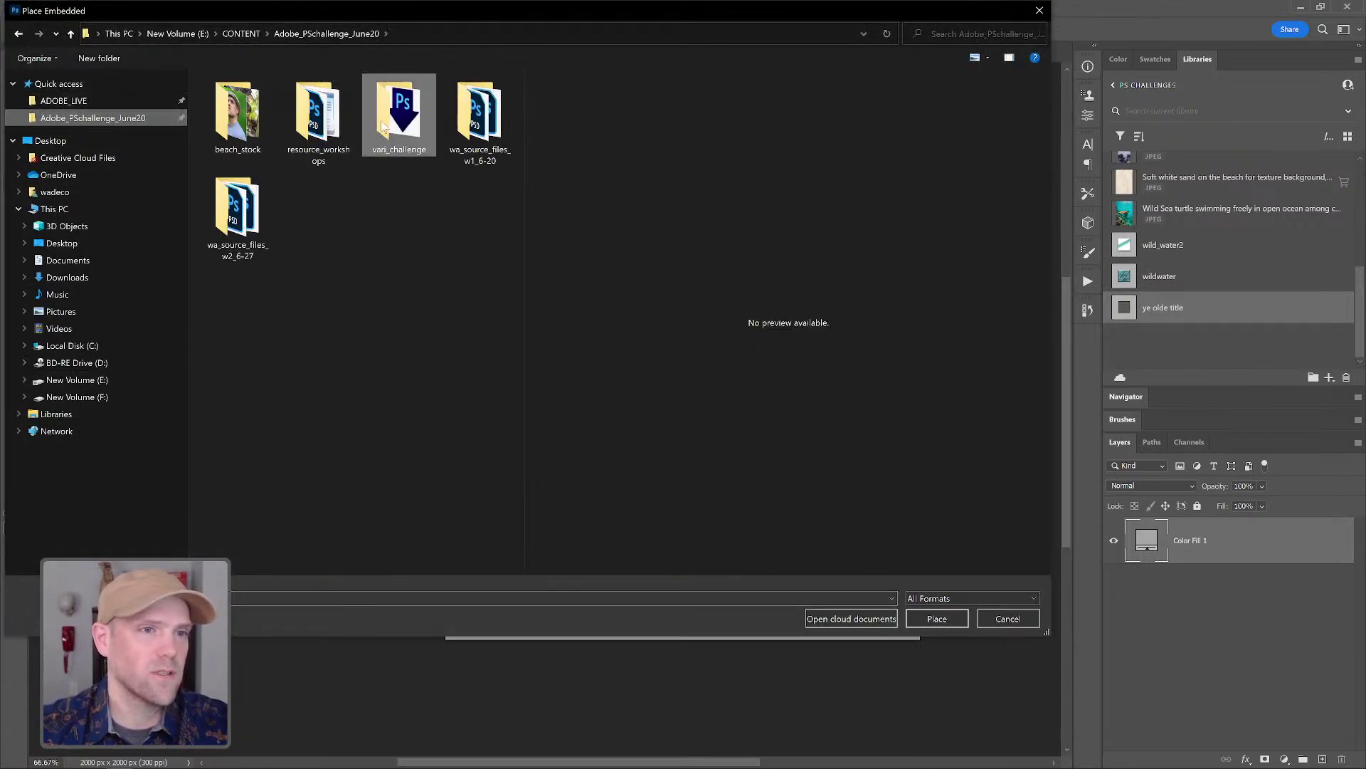
pyautogui.doubleClick(382, 127)
pyautogui.doubleClick(253, 112)
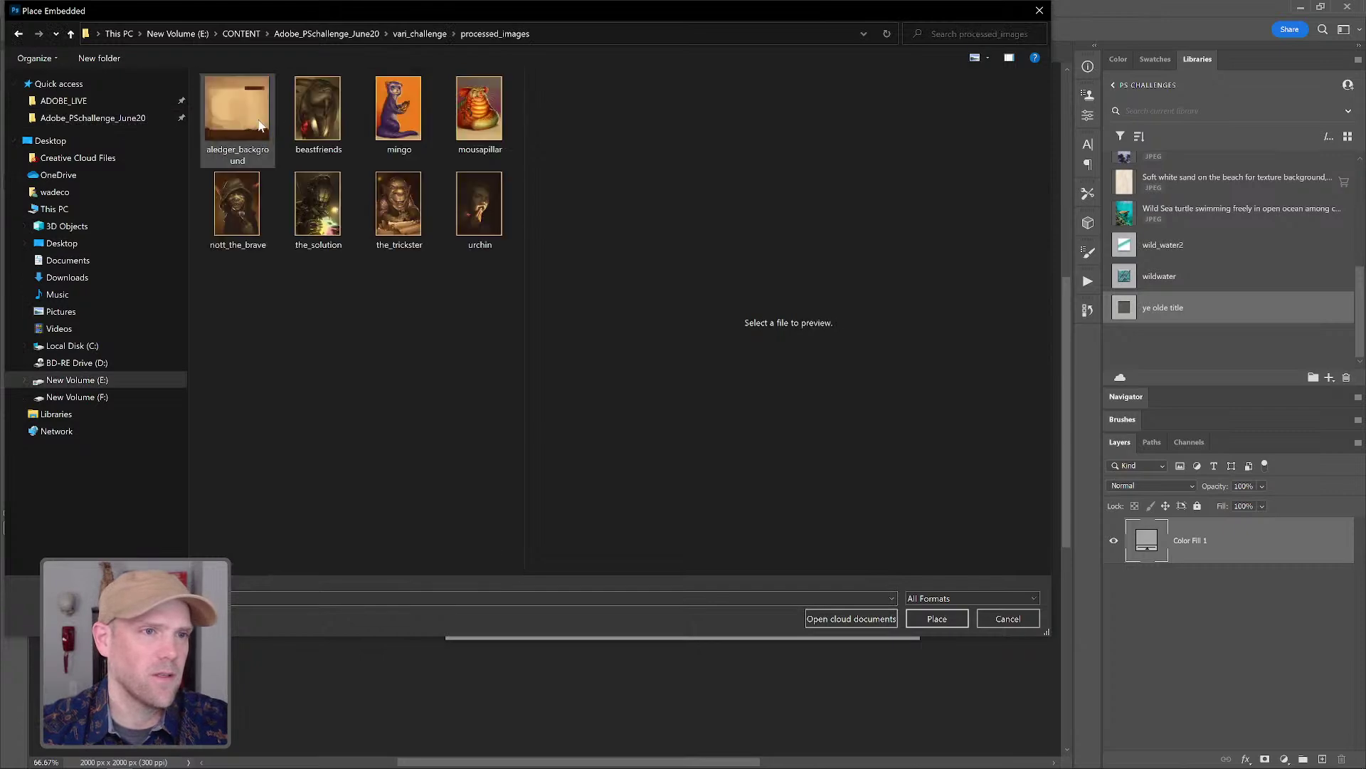
pyautogui.click(266, 121)
pyautogui.click(936, 618)
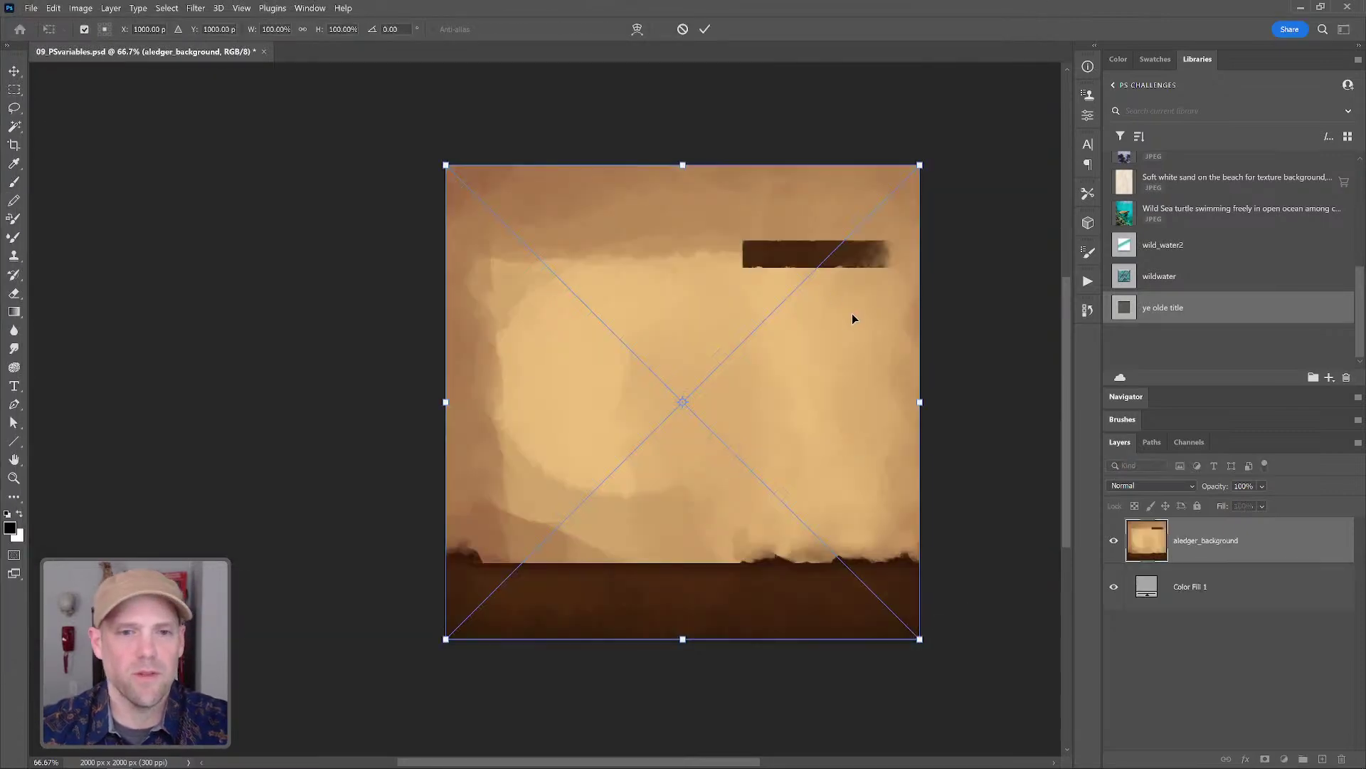
pyautogui.press('Return')
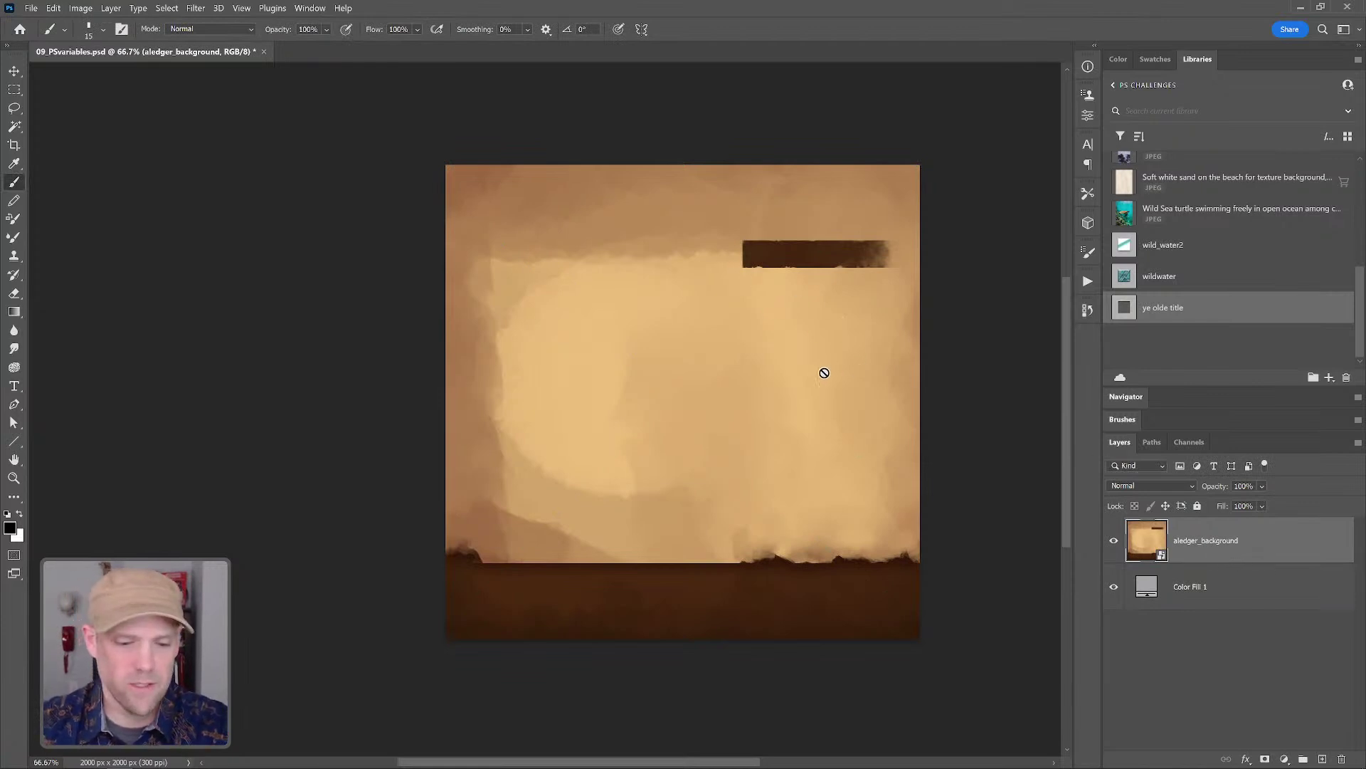
# - Add a new empty layer above the aledger_background layer and leave no layer selected
pyautogui.press('z')
pyautogui.scroll(4, 816, 354)
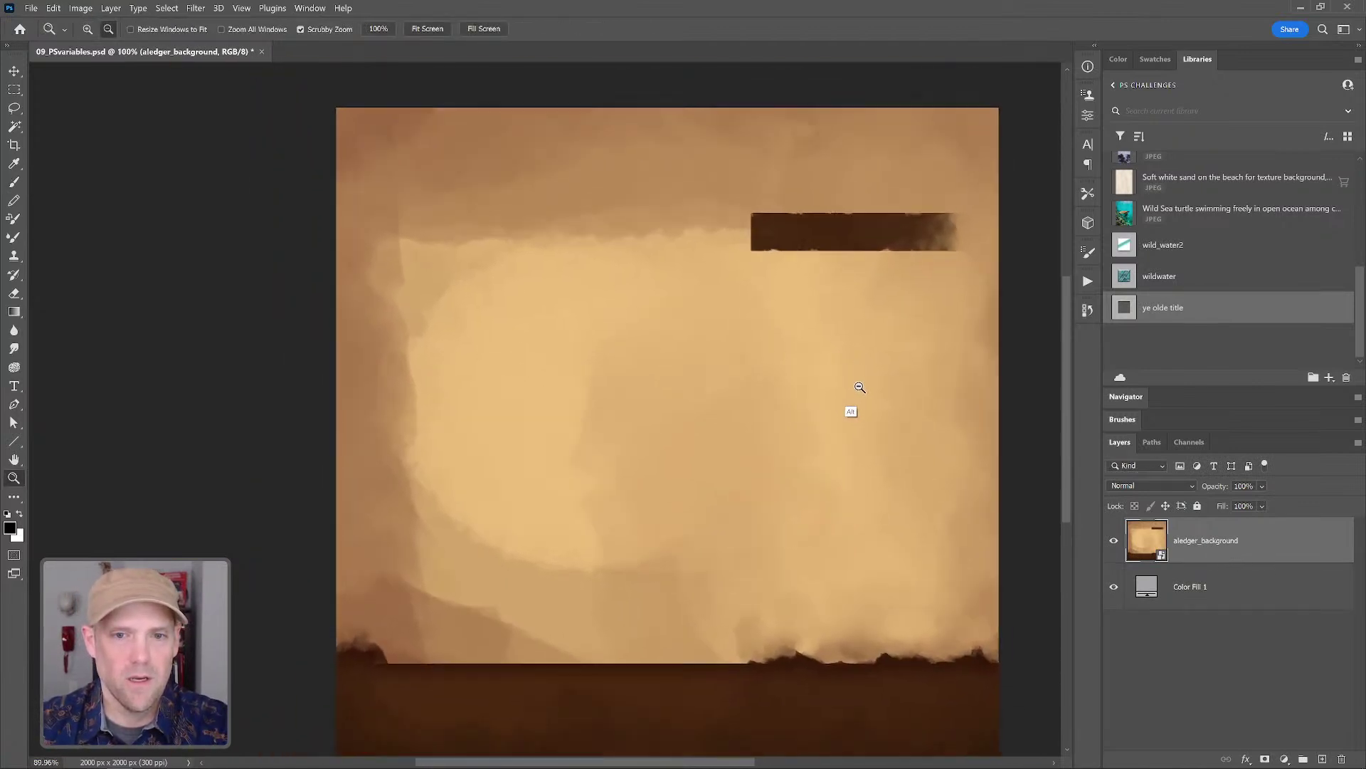
pyautogui.scroll(-2, 860, 387)
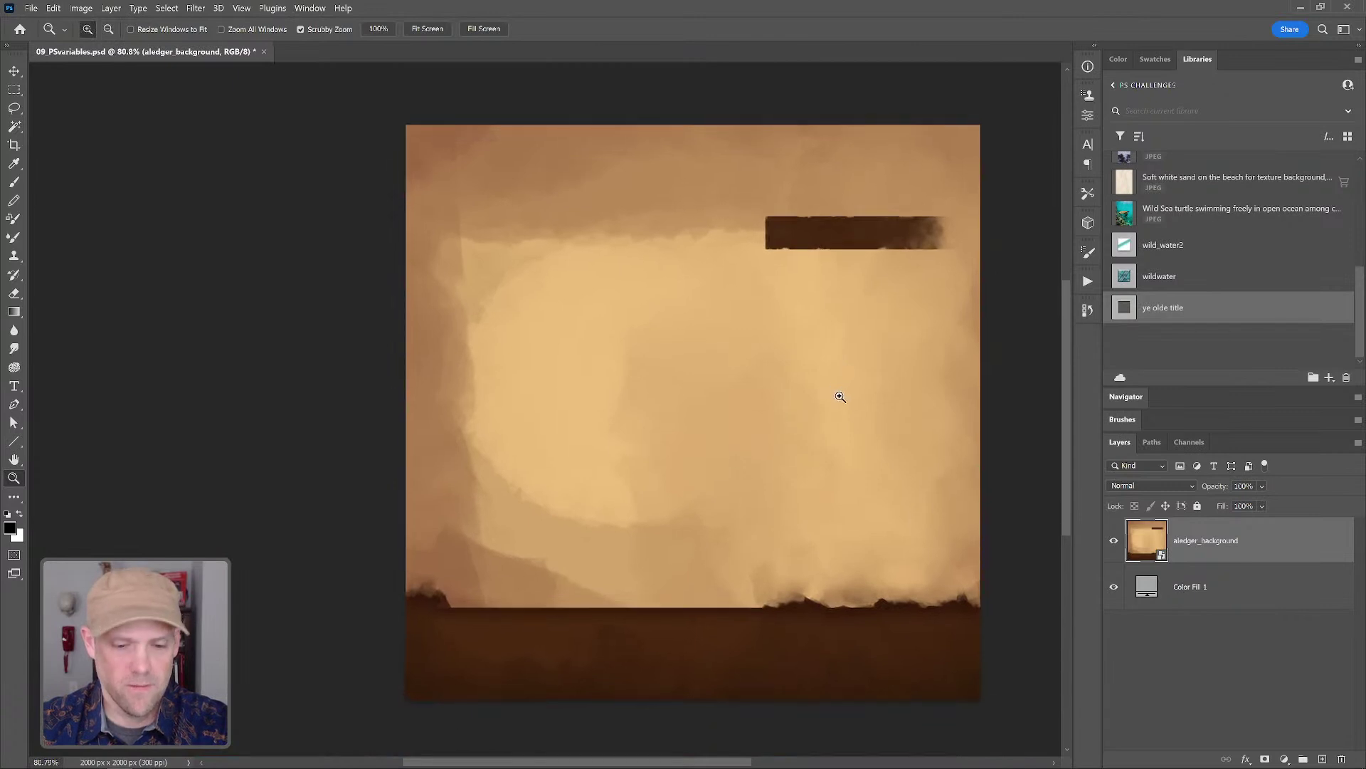
pyautogui.press('v')
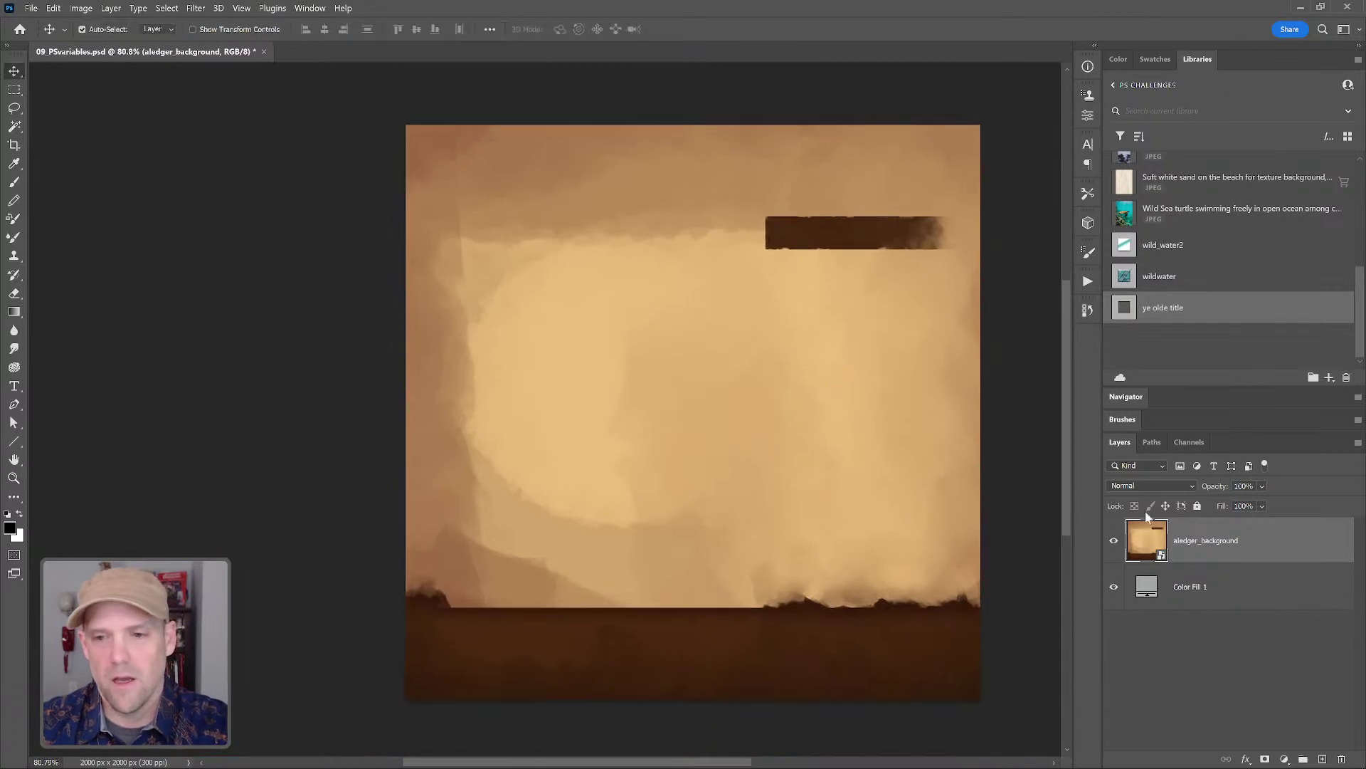
pyautogui.click(1323, 759)
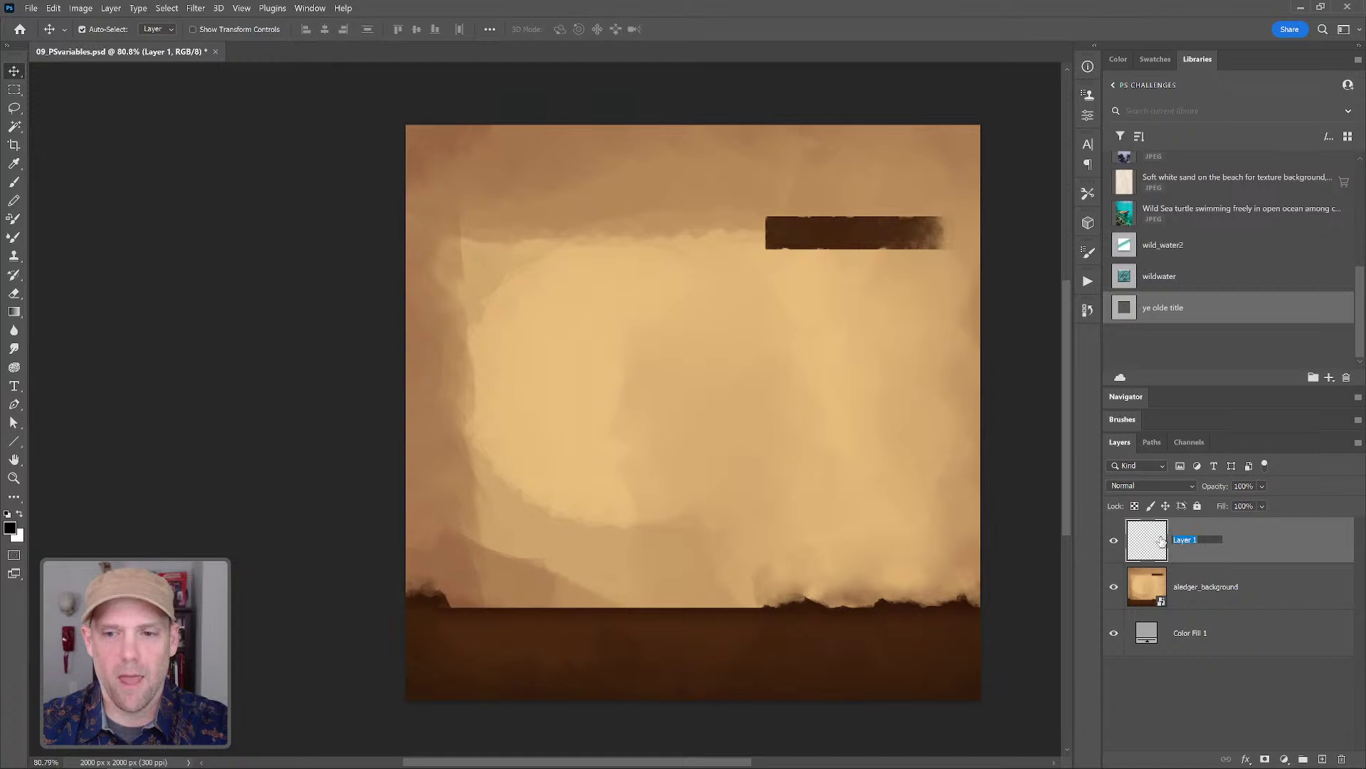
pyautogui.click(1204, 684)
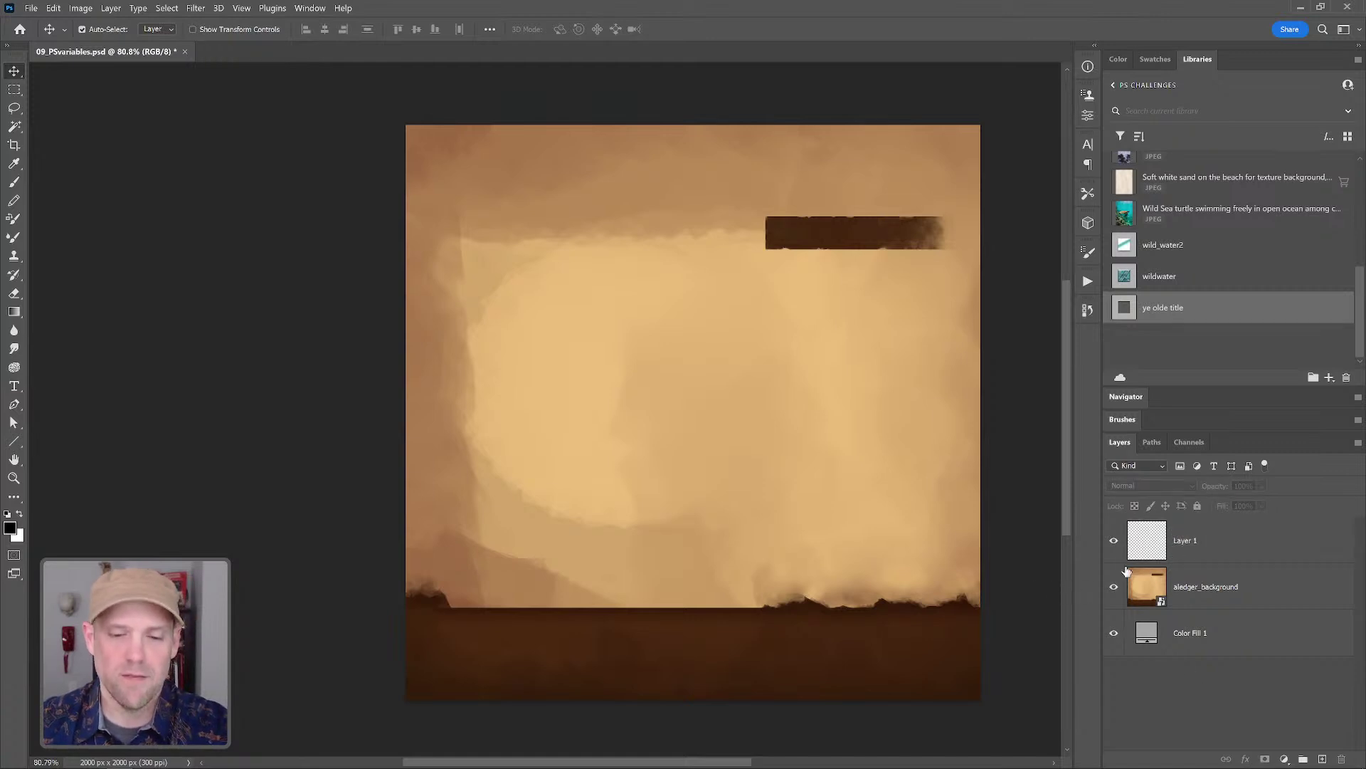
# - Add a point text line reading "Variable1" across the upper part of the canvas as the title
pyautogui.press('t')
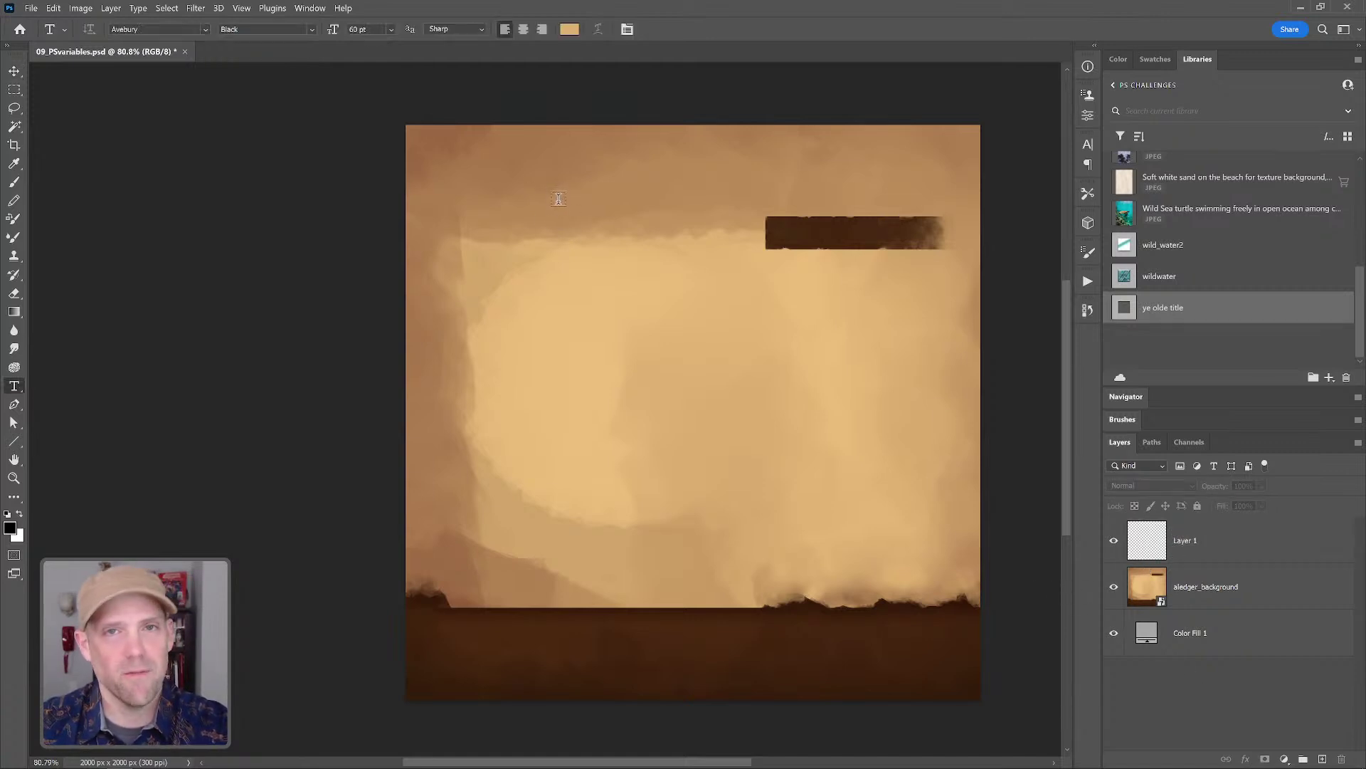
pyautogui.click(492, 186)
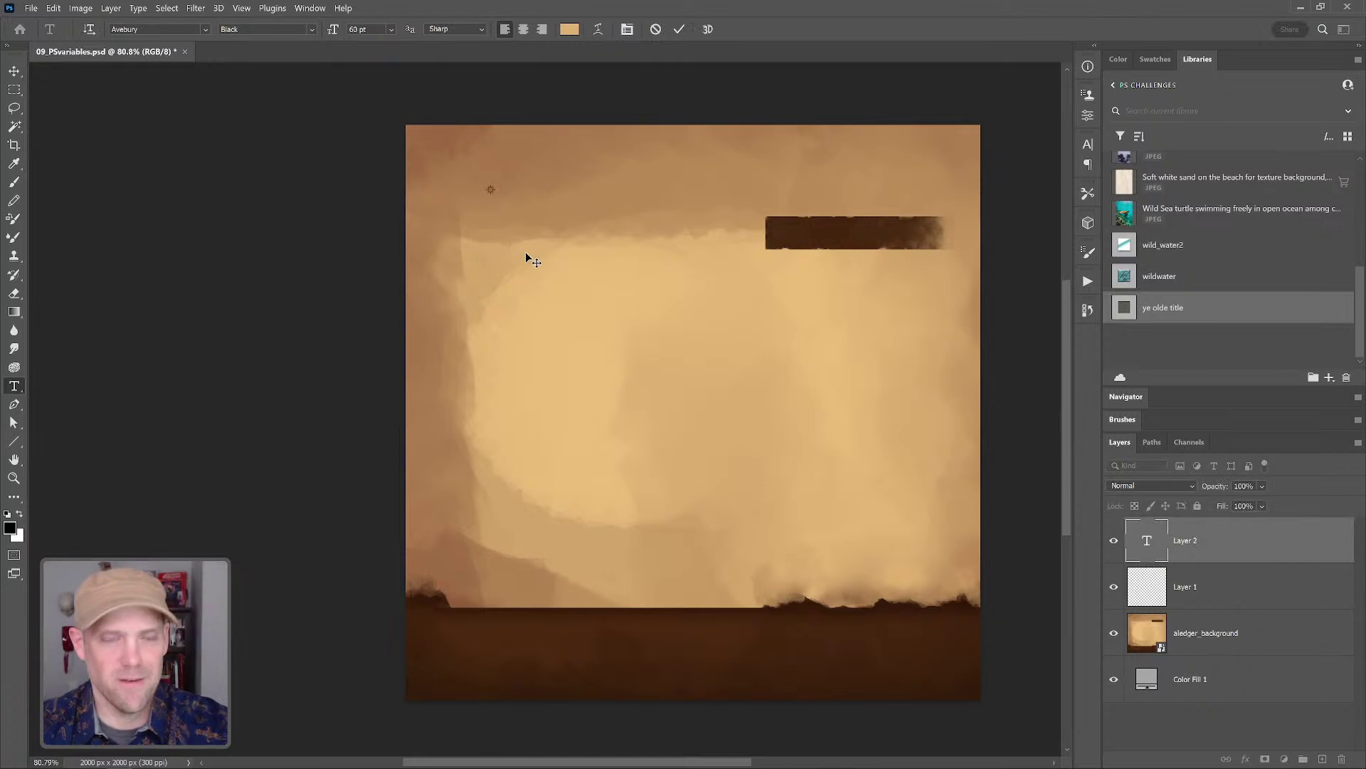
pyautogui.click(488, 222)
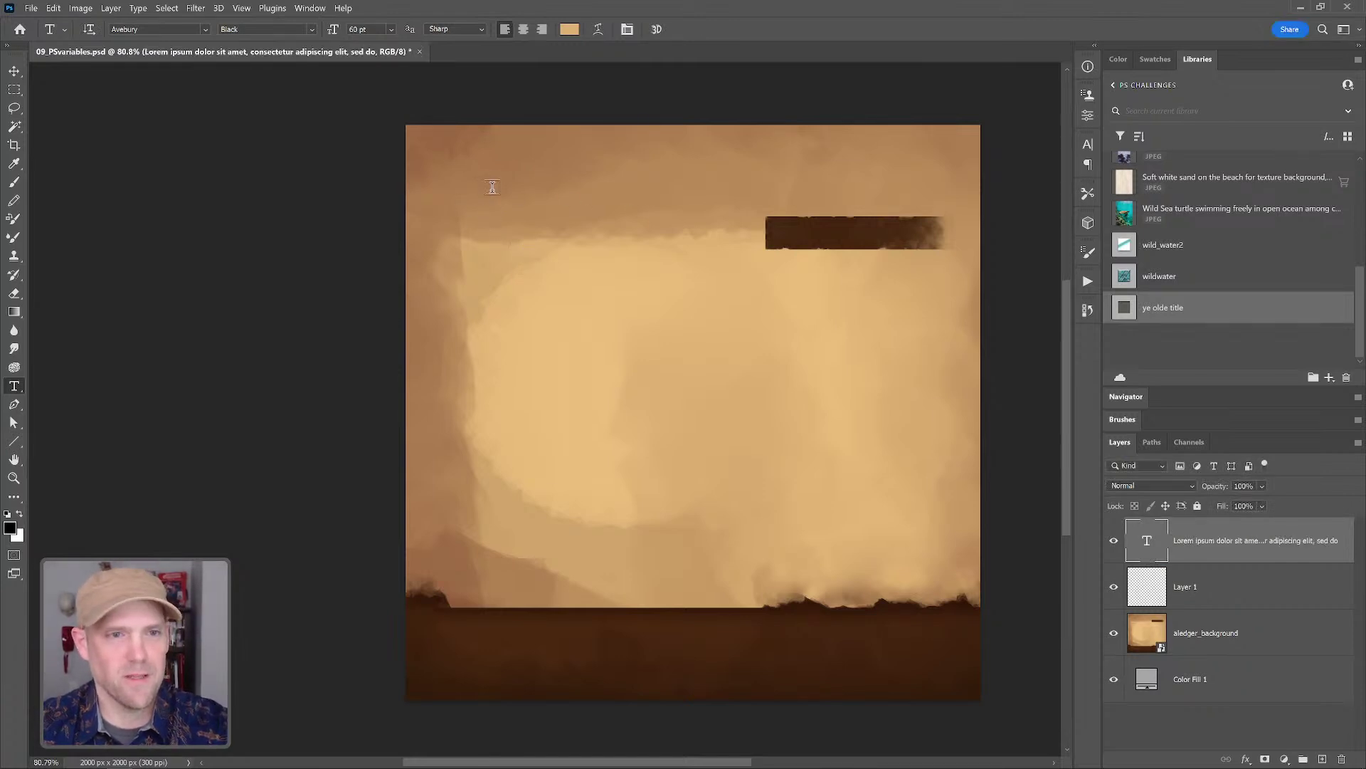
pyautogui.click(485, 183)
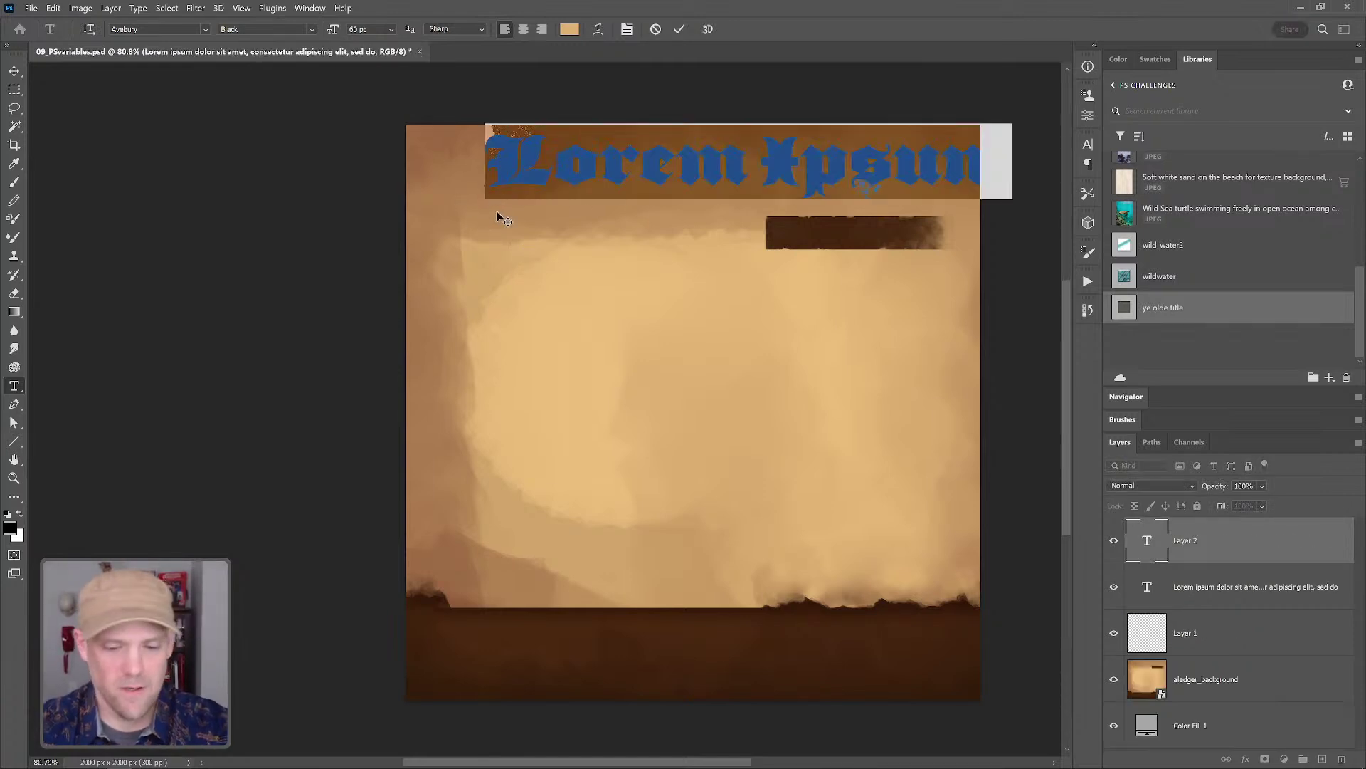
pyautogui.write('var')
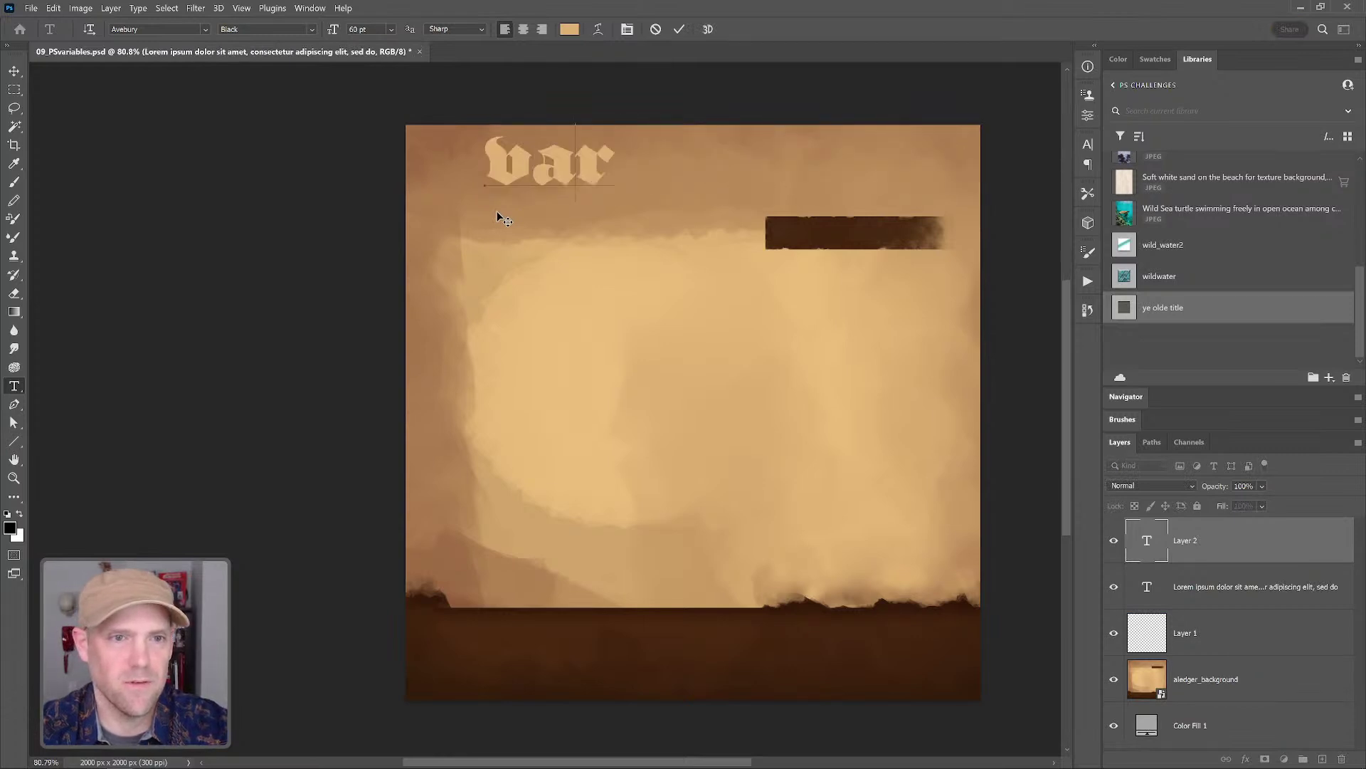
pyautogui.press('BackSpace')
pyautogui.press('BackSpace')
pyautogui.press('BackSpace')
pyautogui.write('Varia')
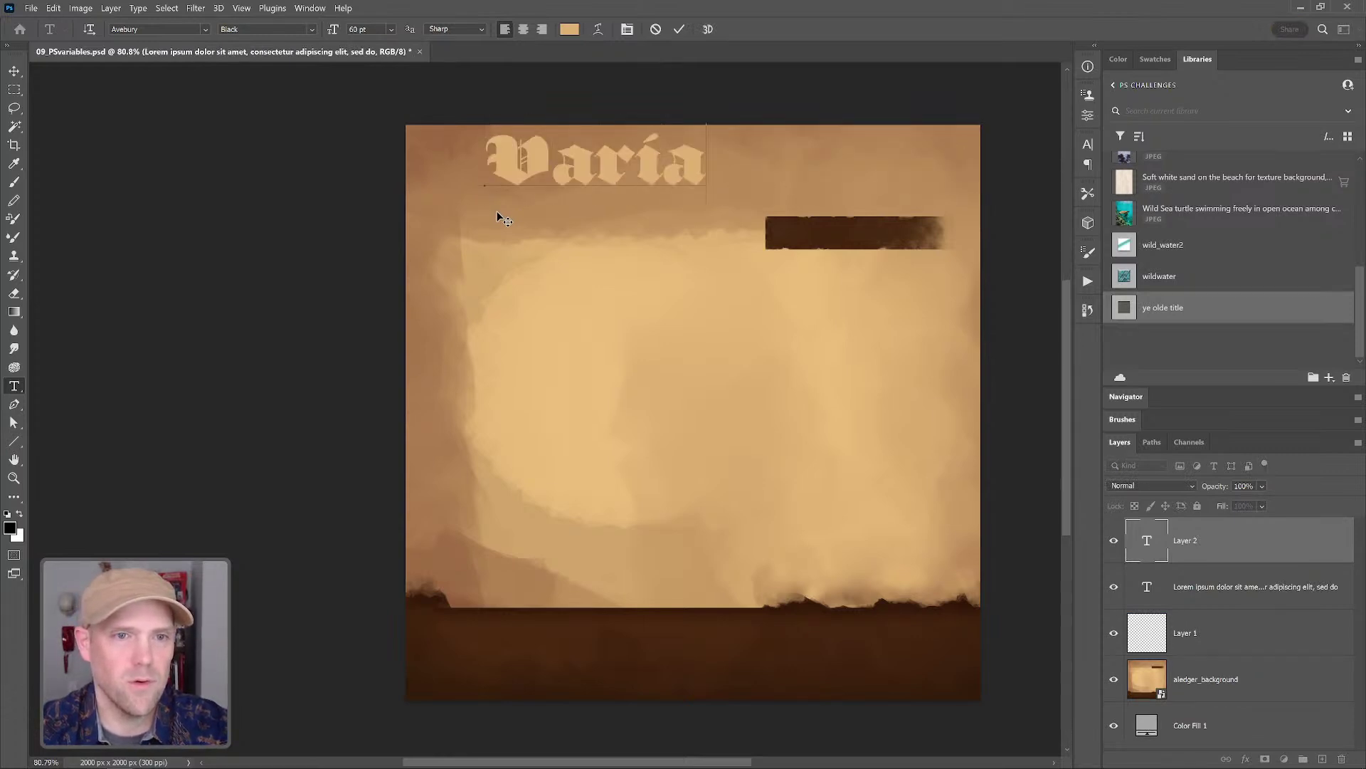
pyautogui.write('ble1')
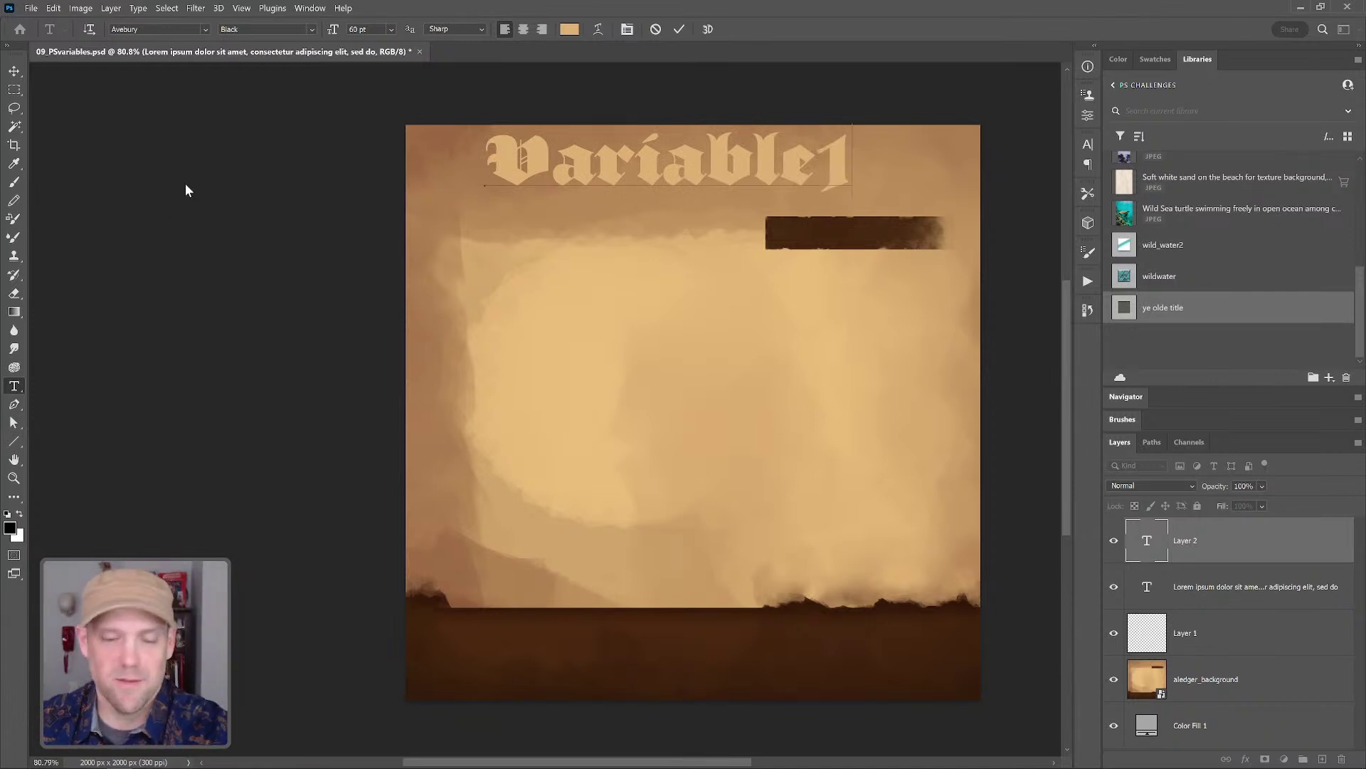
# - Move the Variable1 title slightly left and down, and delete the stray lorem ipsum text layer and the empty Layer 1
pyautogui.click(15, 71)
pyautogui.moveTo(580, 181); pyautogui.dragTo(554, 193)
pyautogui.moveTo(1254, 633); pyautogui.dragTo(1342, 757)
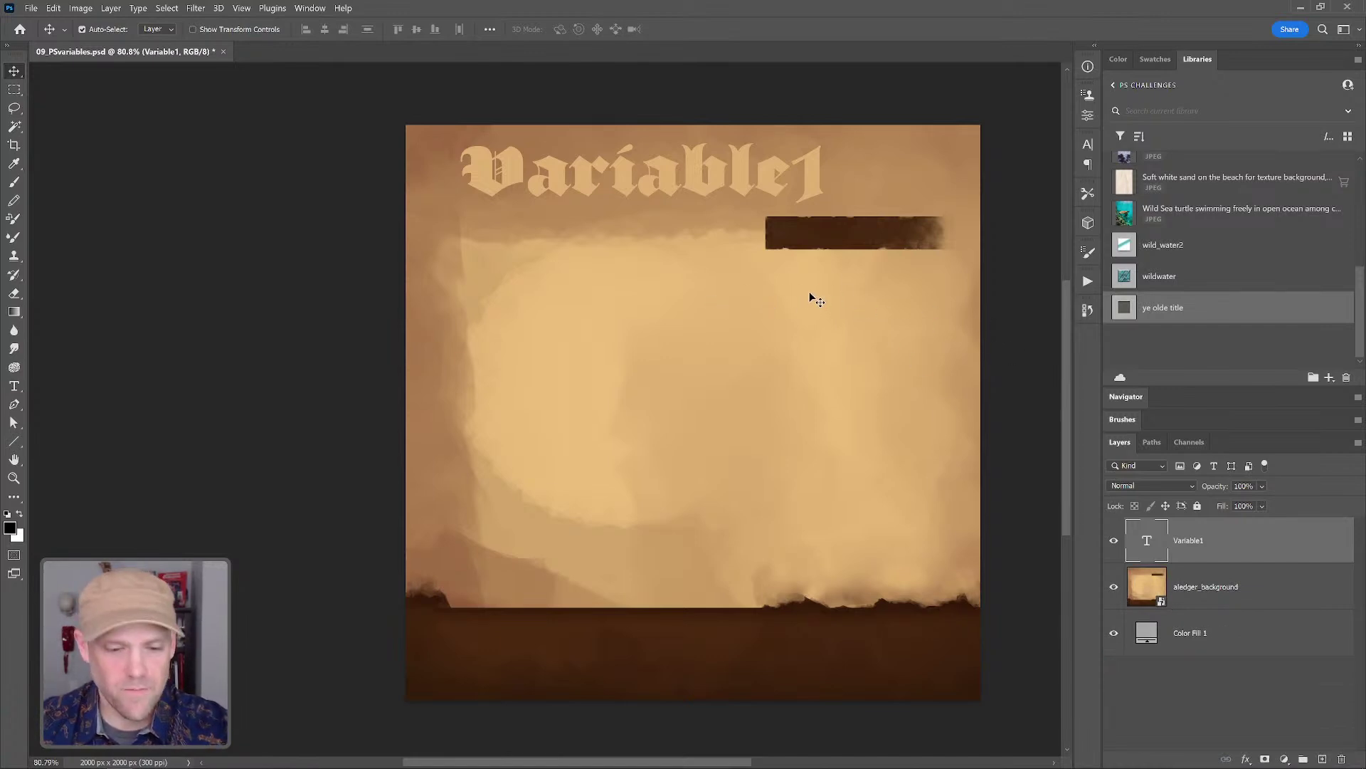
pyautogui.click(1205, 678)
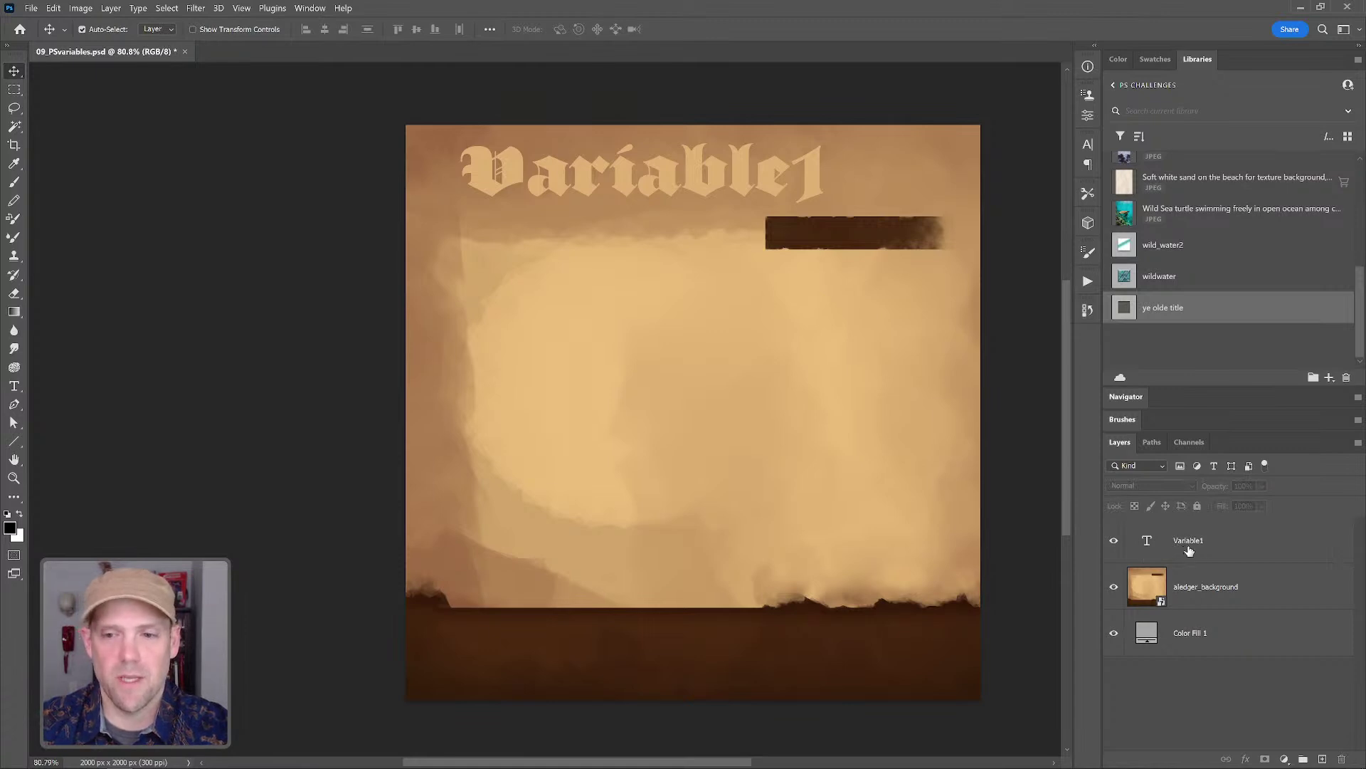
# - Add a second point text reading "Variable2" starting at the left end of the dark brown banner
pyautogui.click(1187, 551)
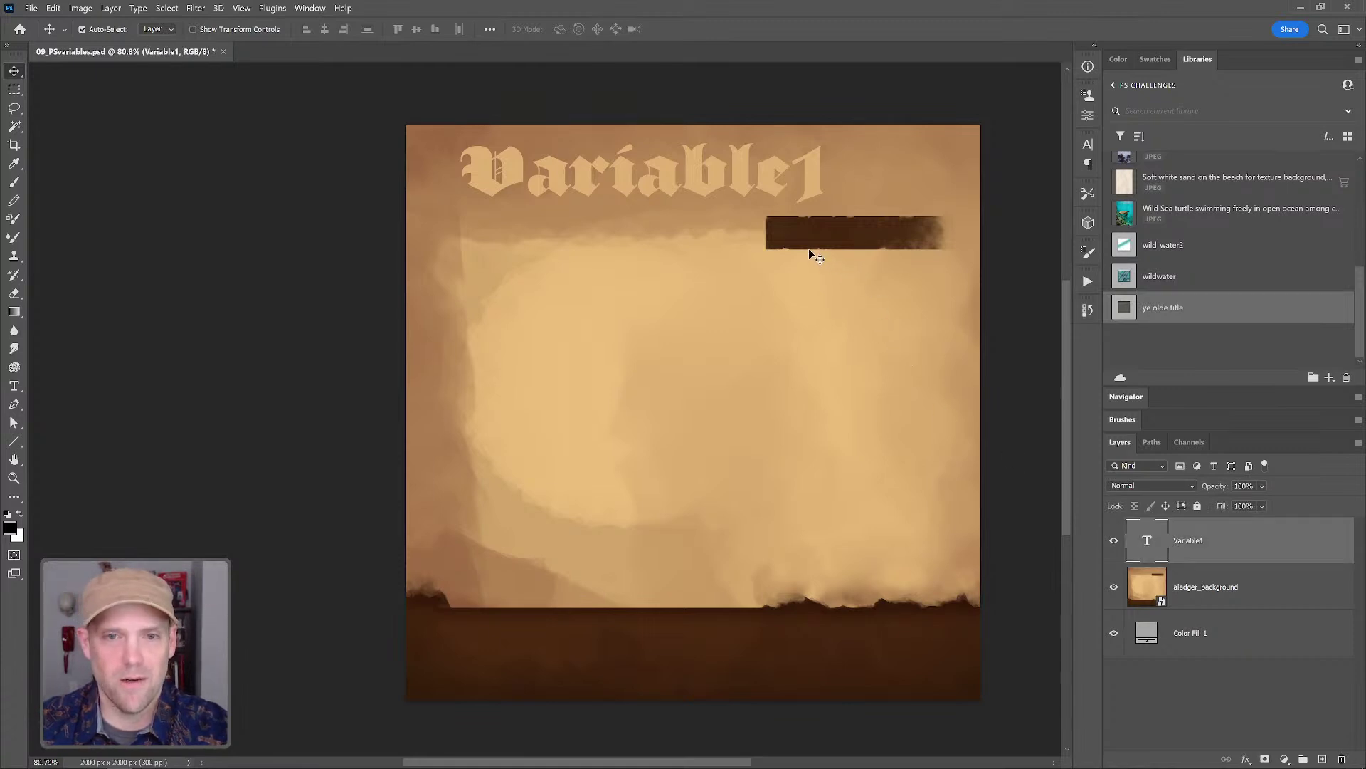
pyautogui.press('t')
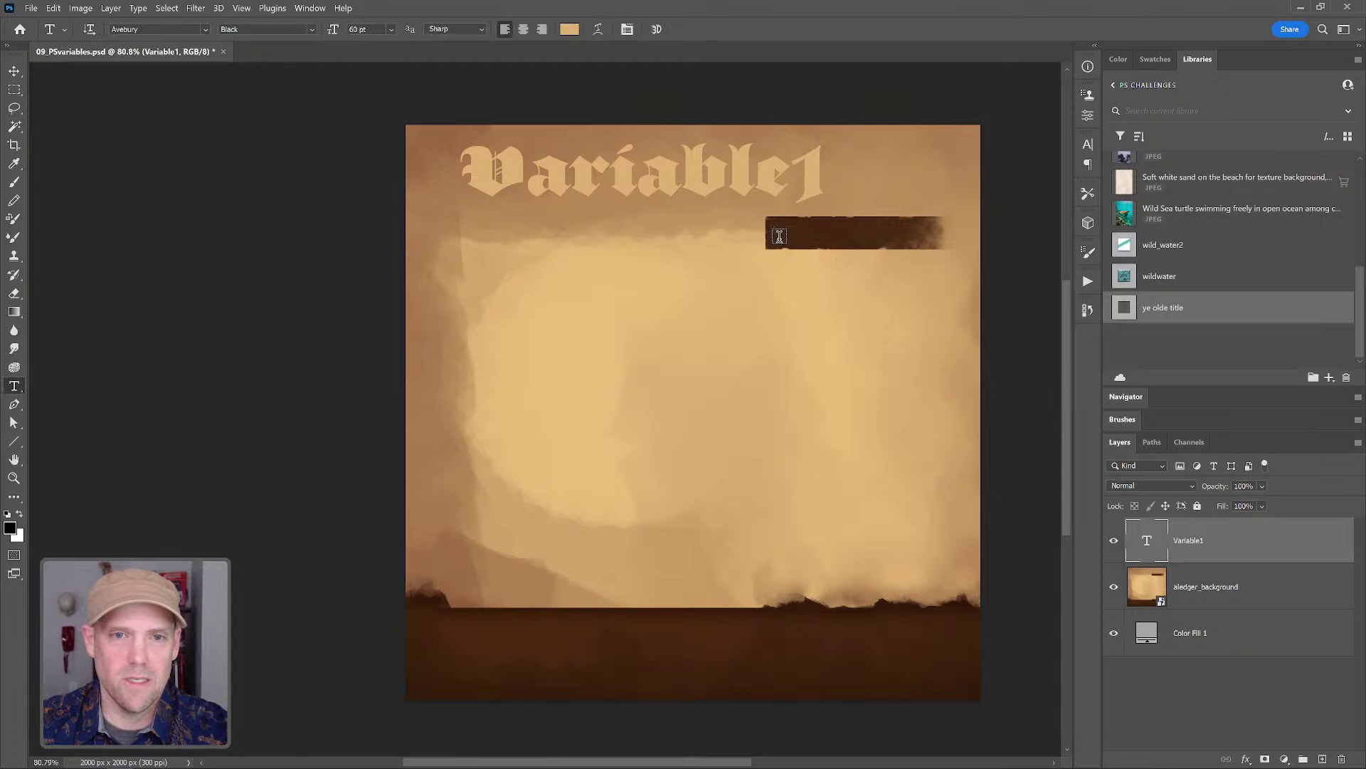
pyautogui.click(779, 236)
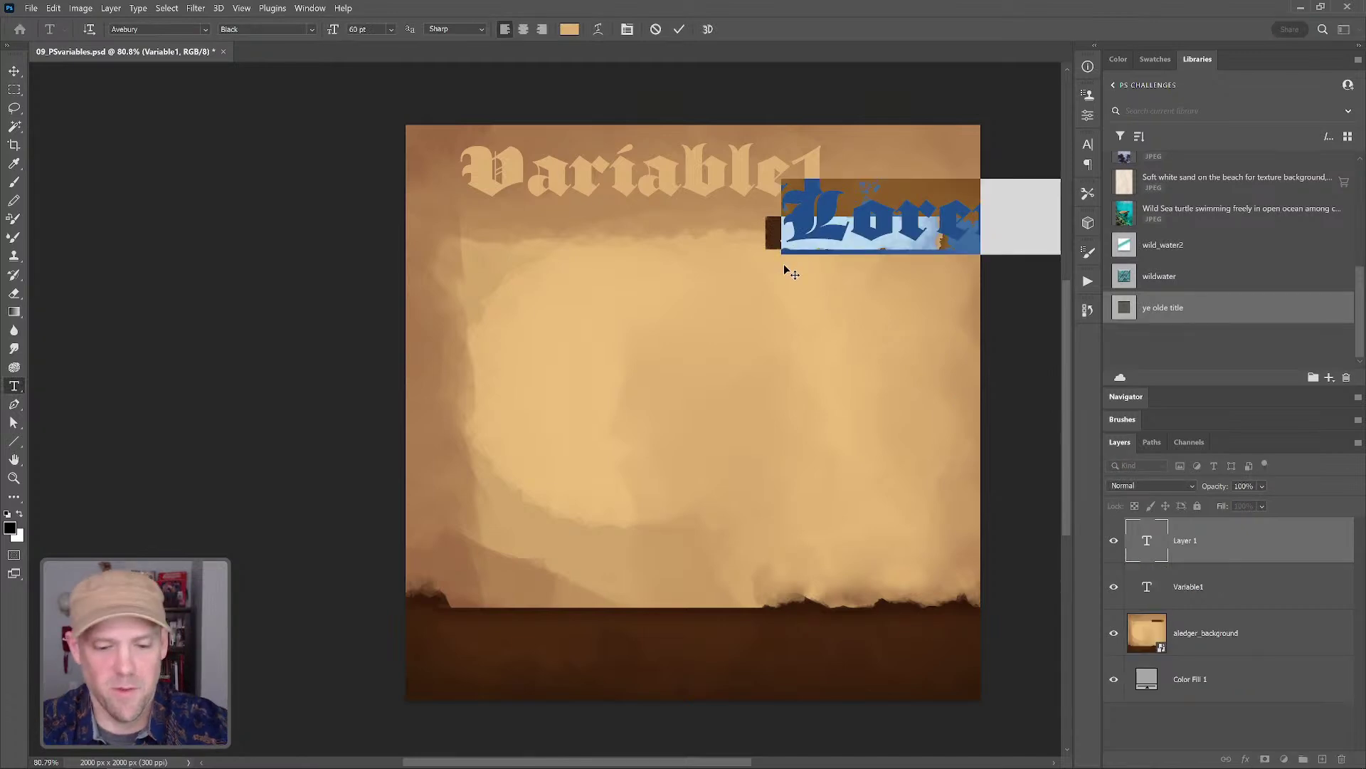
pyautogui.write('Var')
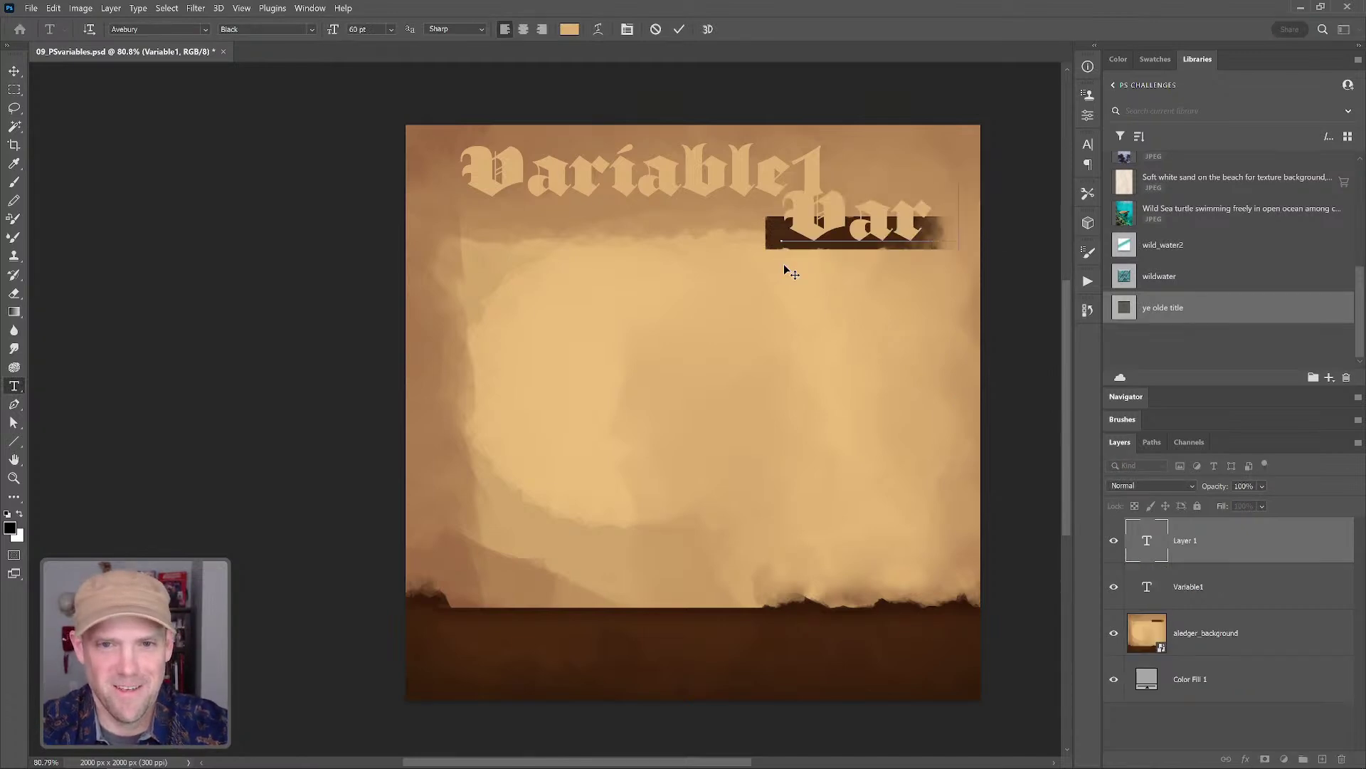
pyautogui.write('ia')
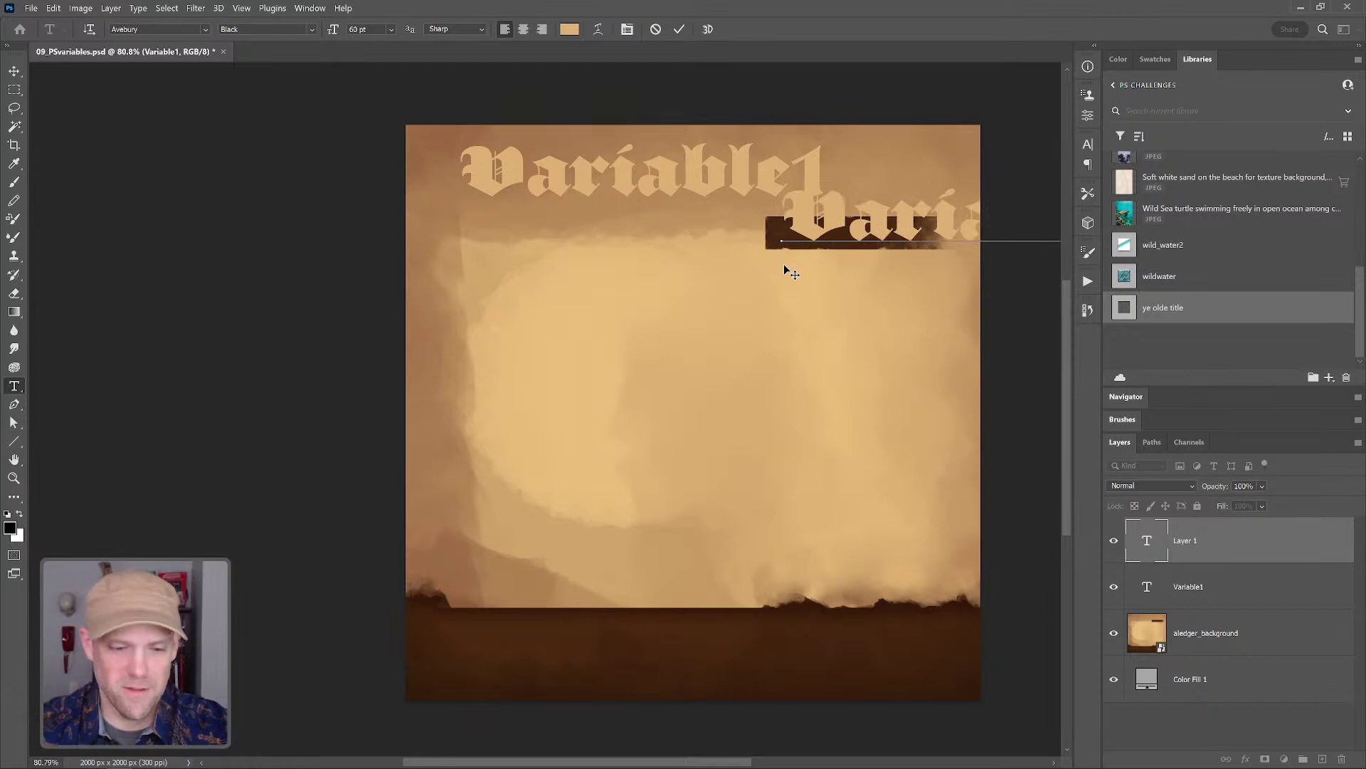
pyautogui.click(1261, 742)
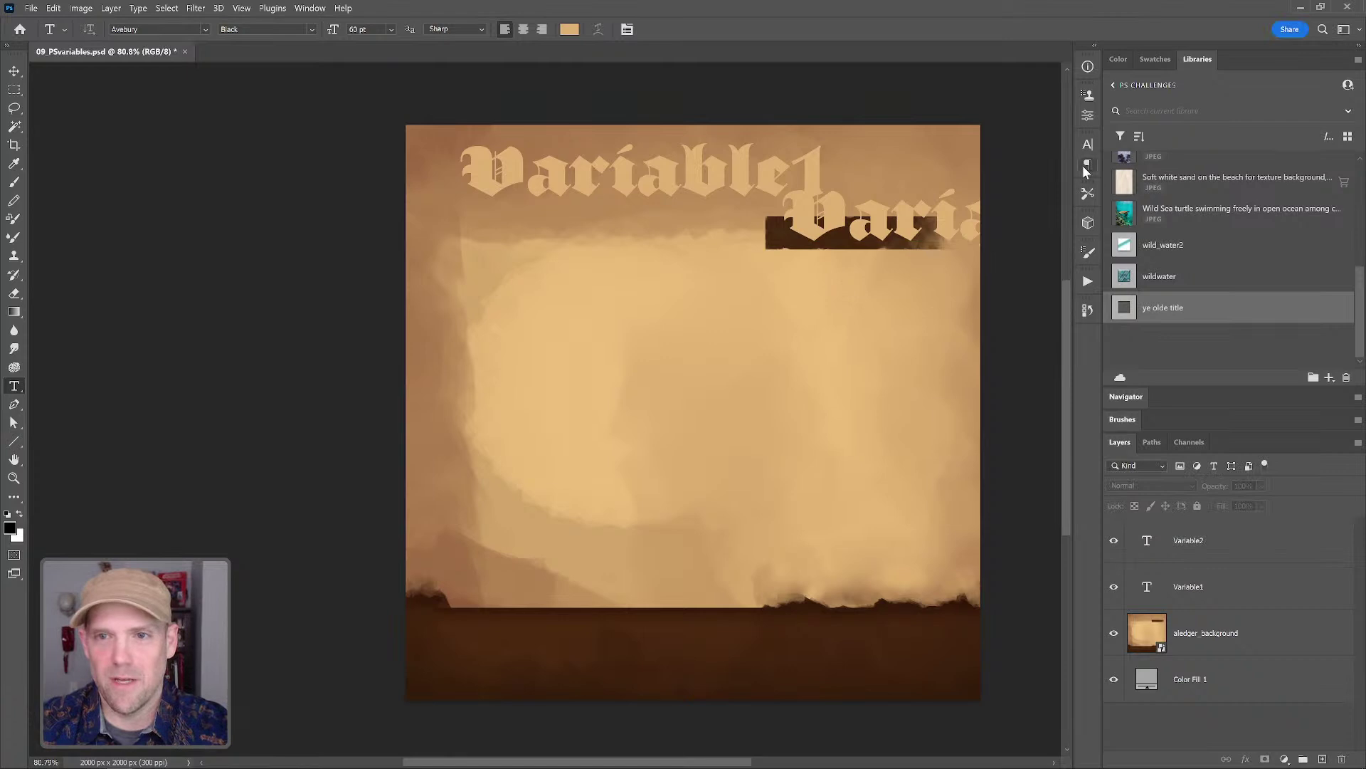
# - Change the font of the Variable2 text to Nobel
pyautogui.hotkey('alt', '.')
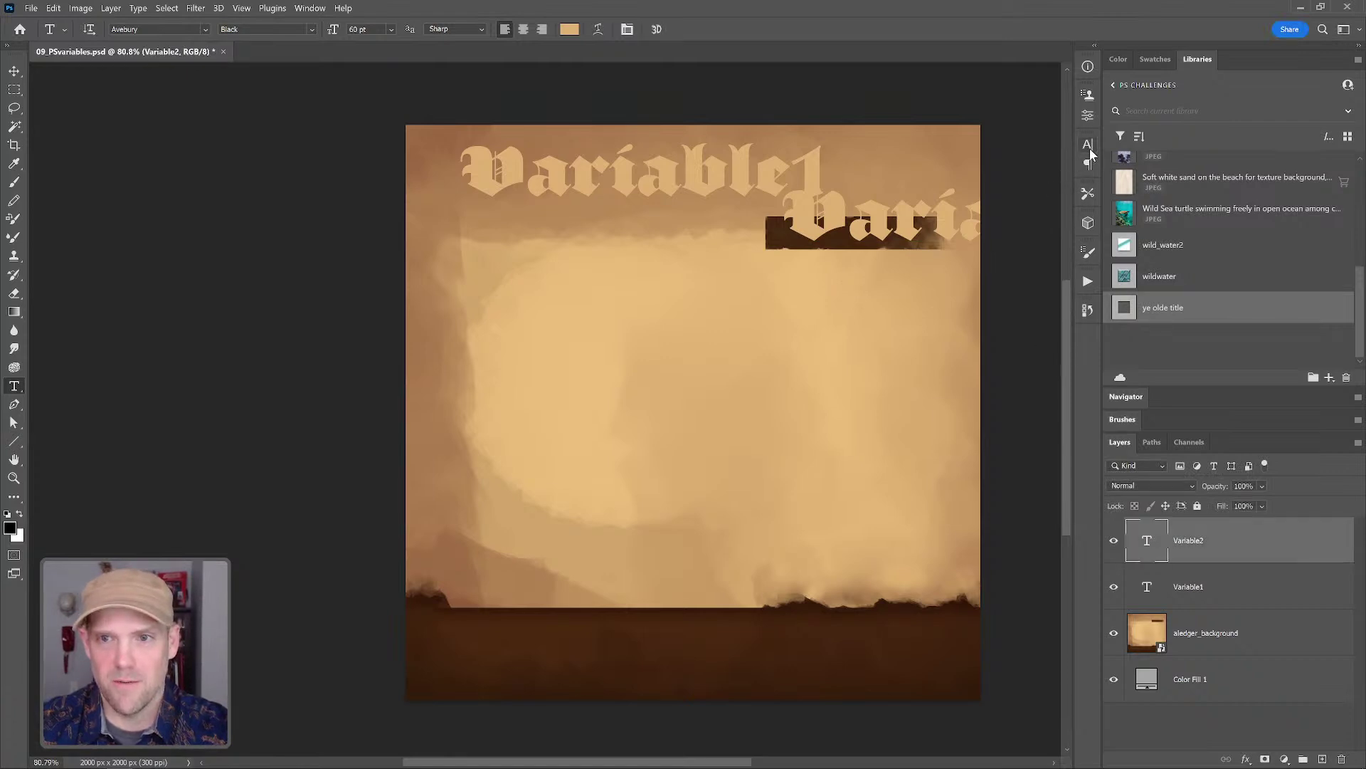
pyautogui.click(1088, 146)
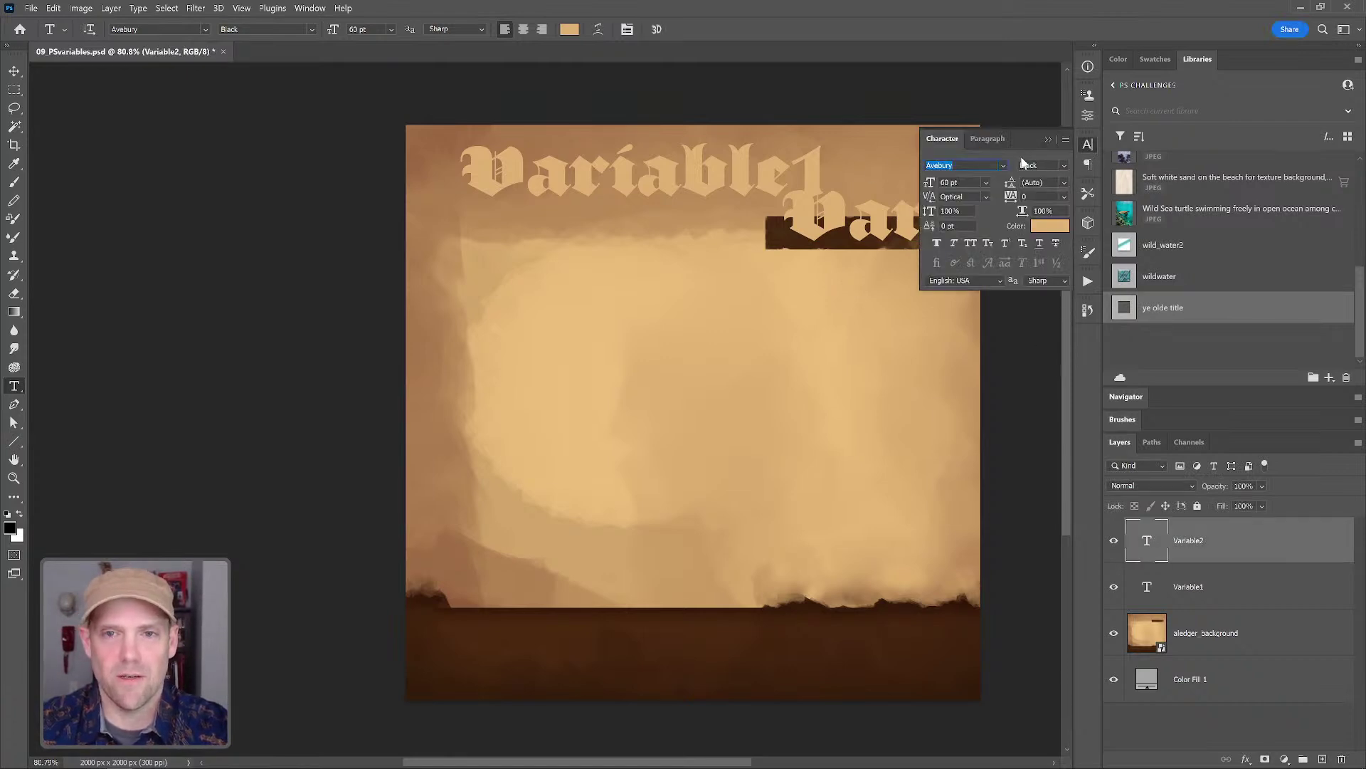
pyautogui.click(986, 182)
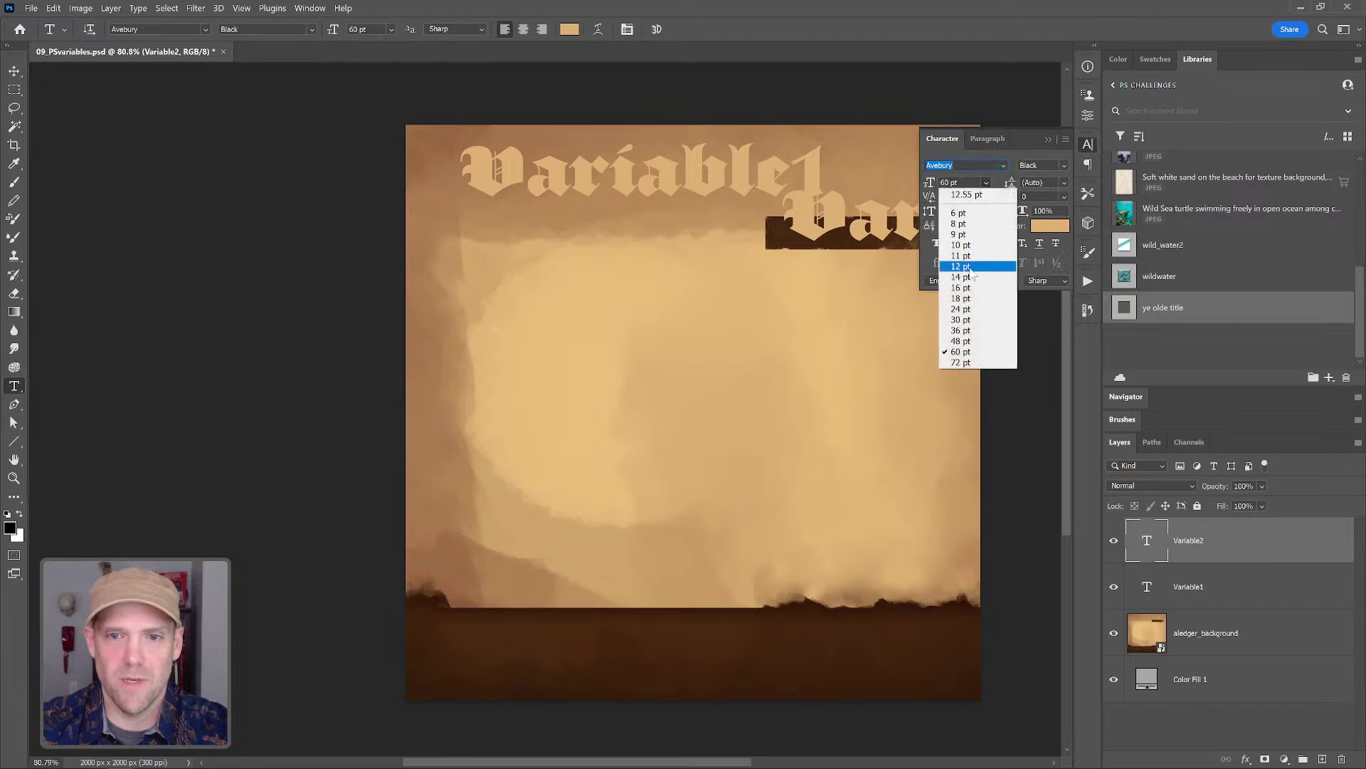
pyautogui.click(961, 266)
pyautogui.click(1003, 165)
pyautogui.click(982, 264)
pyautogui.click(982, 264)
pyautogui.hotkey('ctrl', 'z')
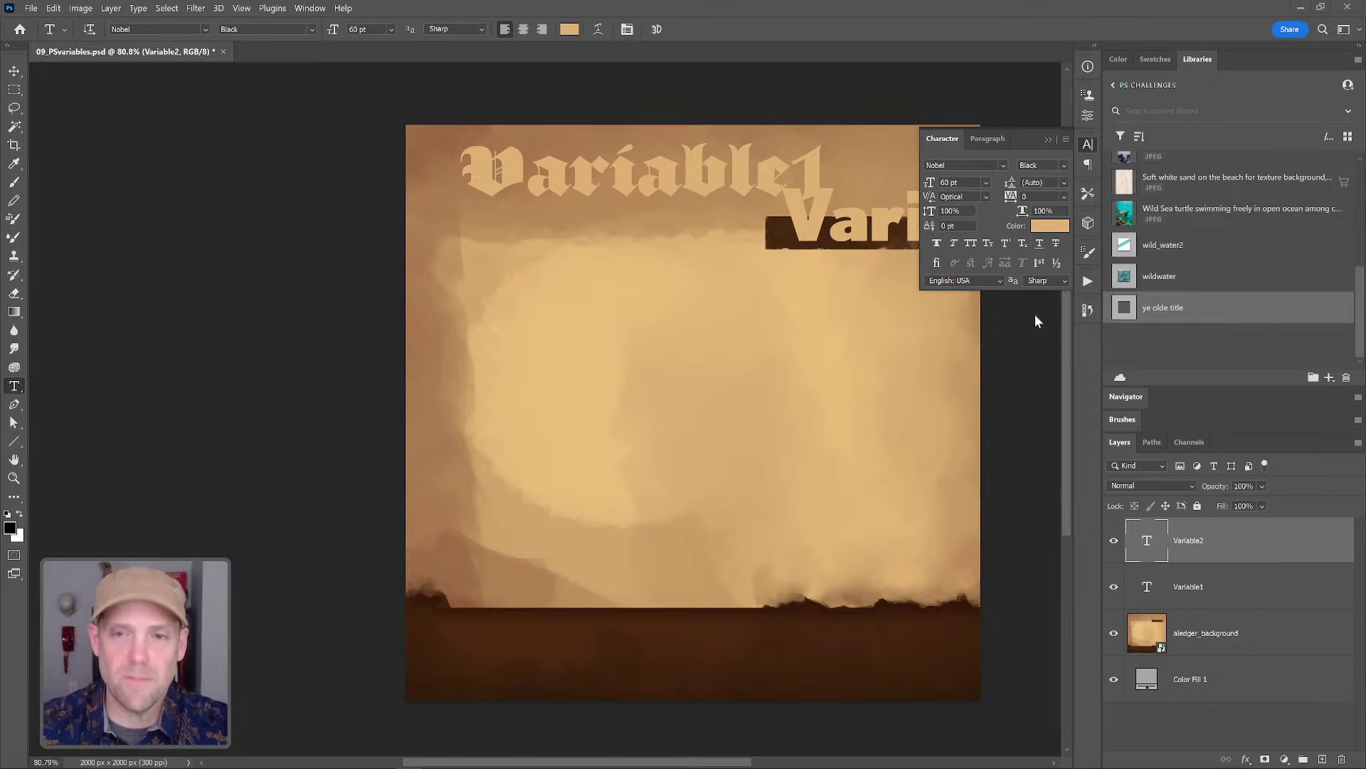
# - Set the Variable2 text to the Regular font style at a size of 18 pt
pyautogui.click(987, 183)
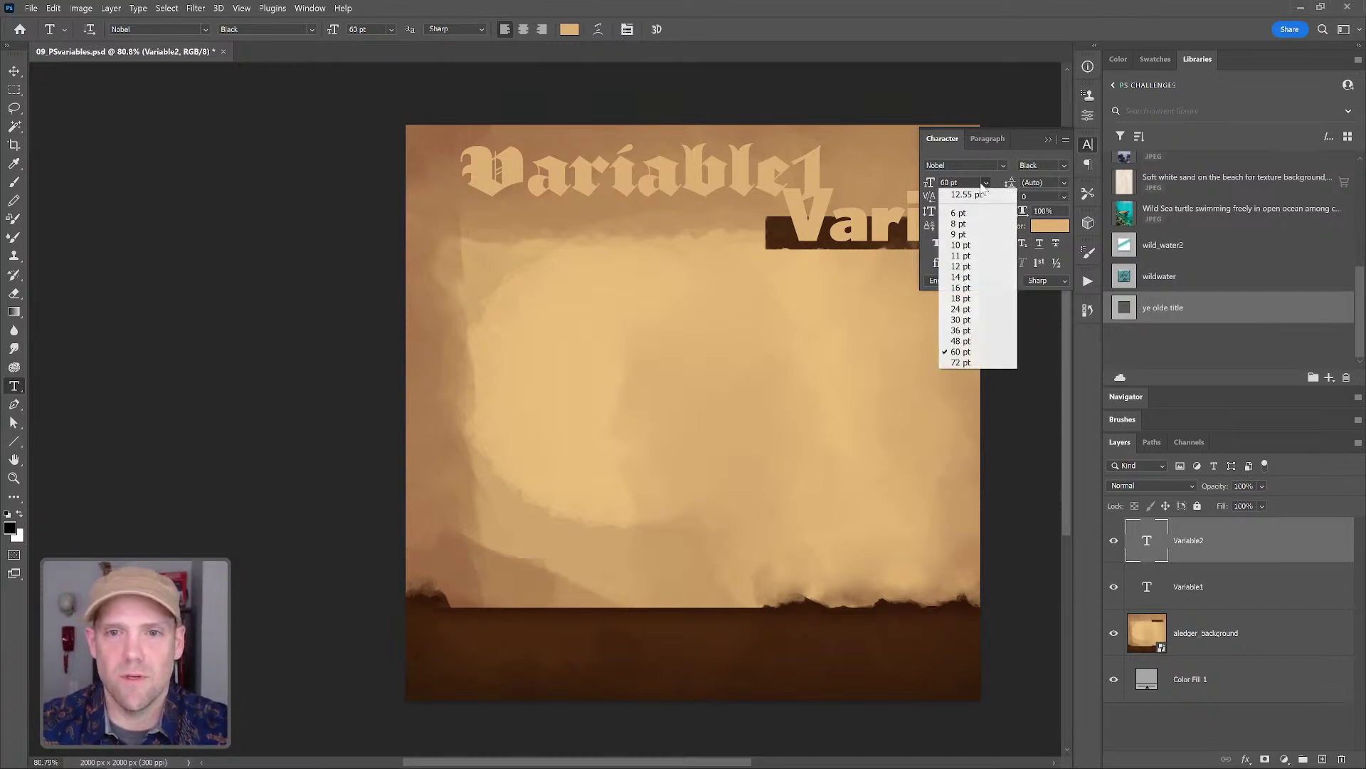
pyautogui.click(972, 277)
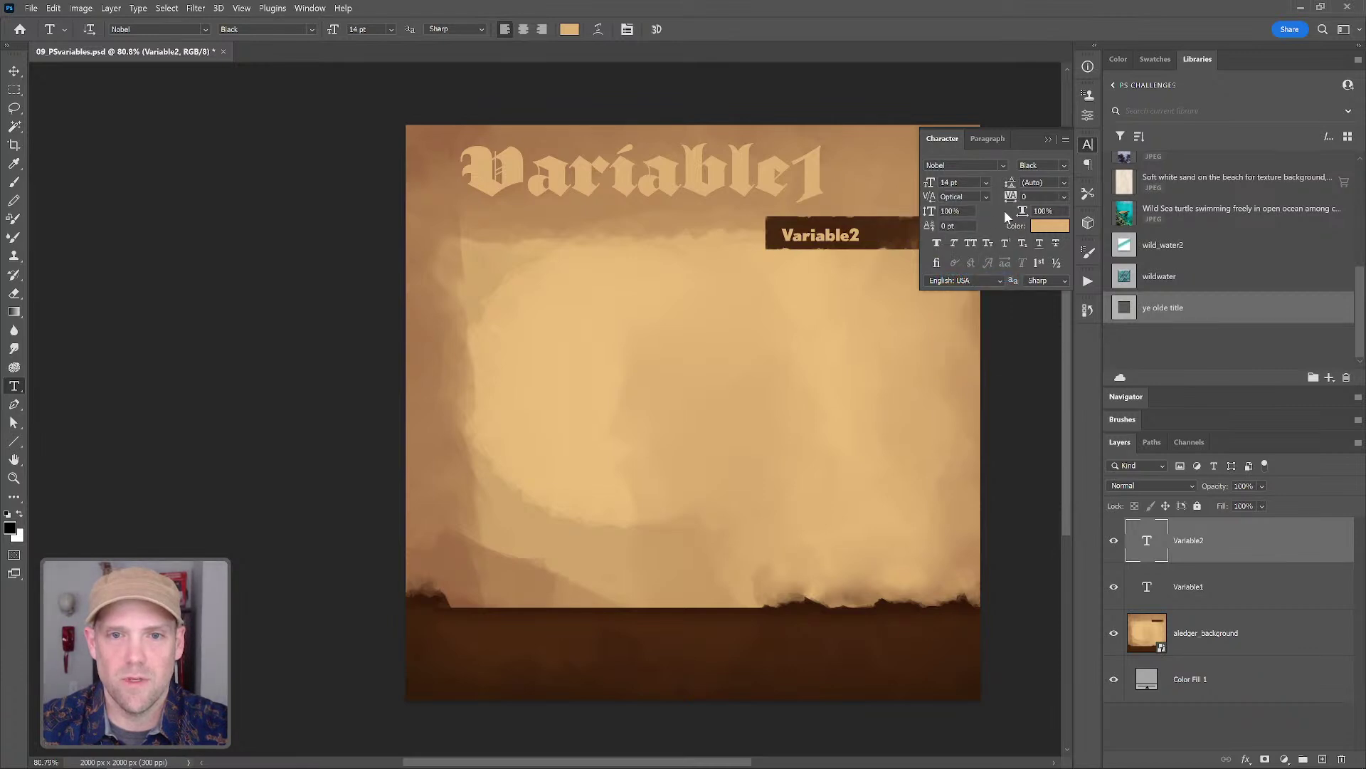
pyautogui.click(986, 183)
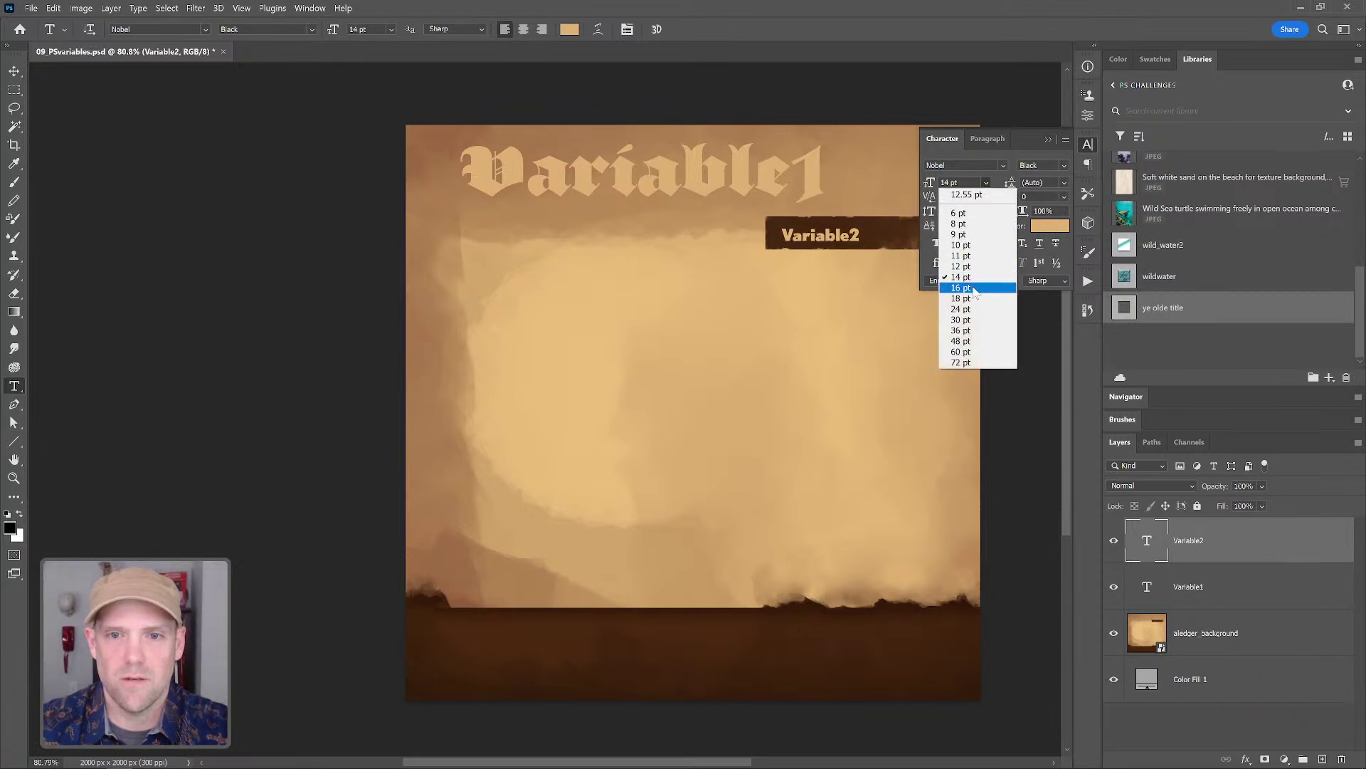
pyautogui.click(992, 195)
pyautogui.click(1041, 165)
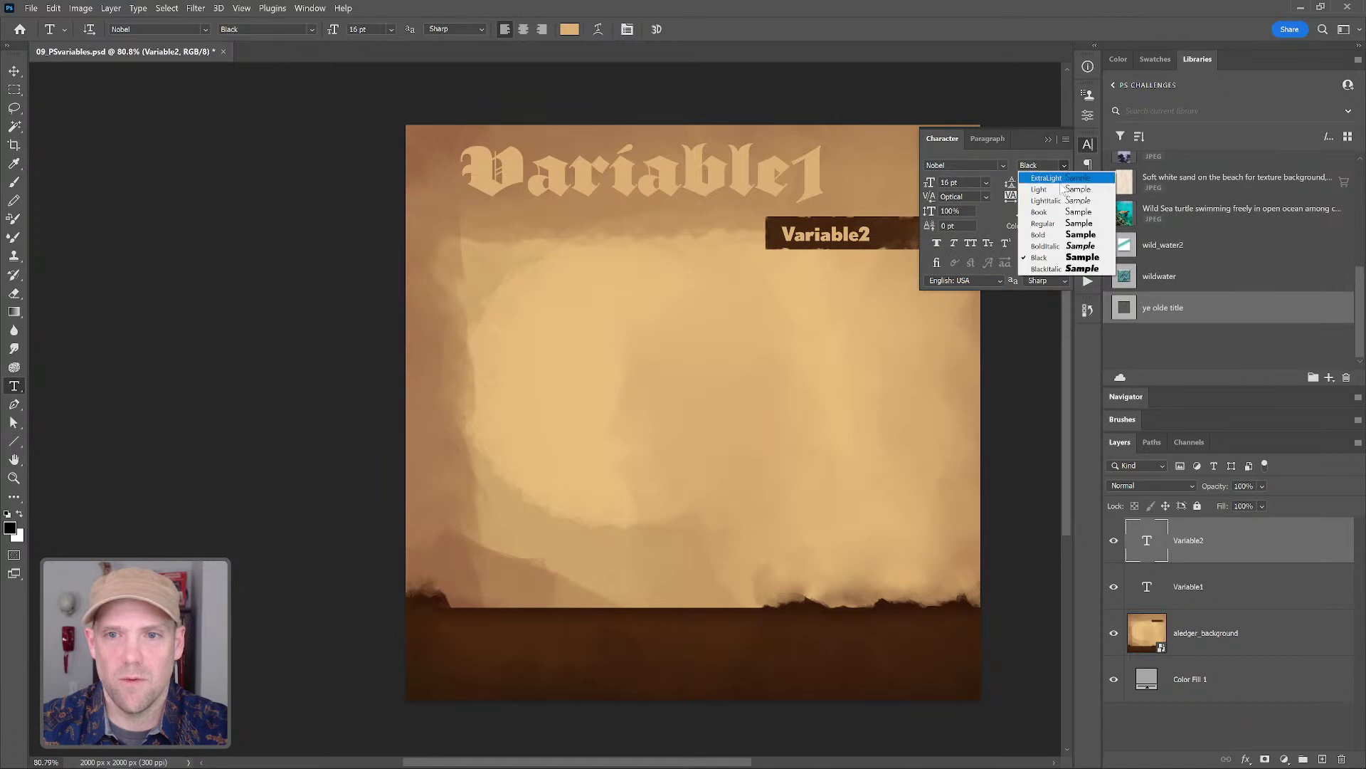
pyautogui.click(1025, 212)
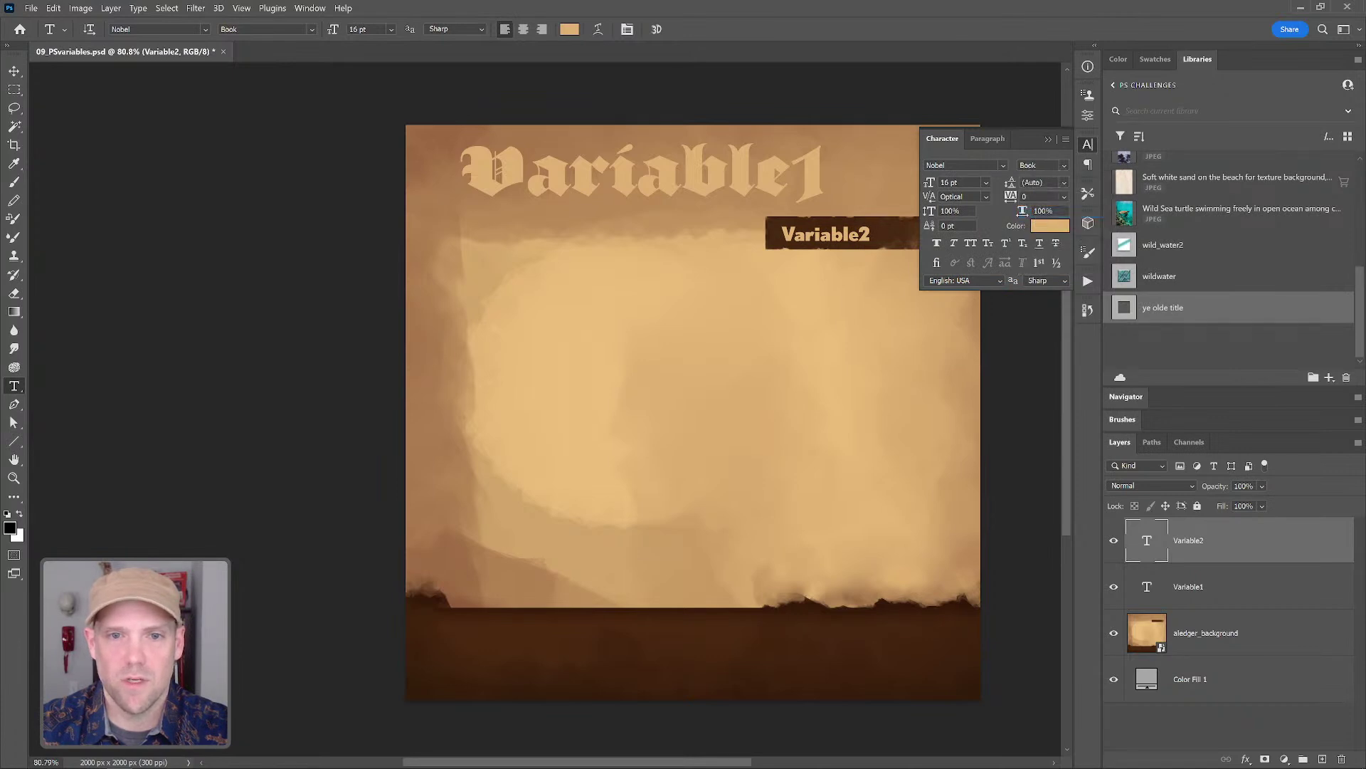
pyautogui.click(1059, 166)
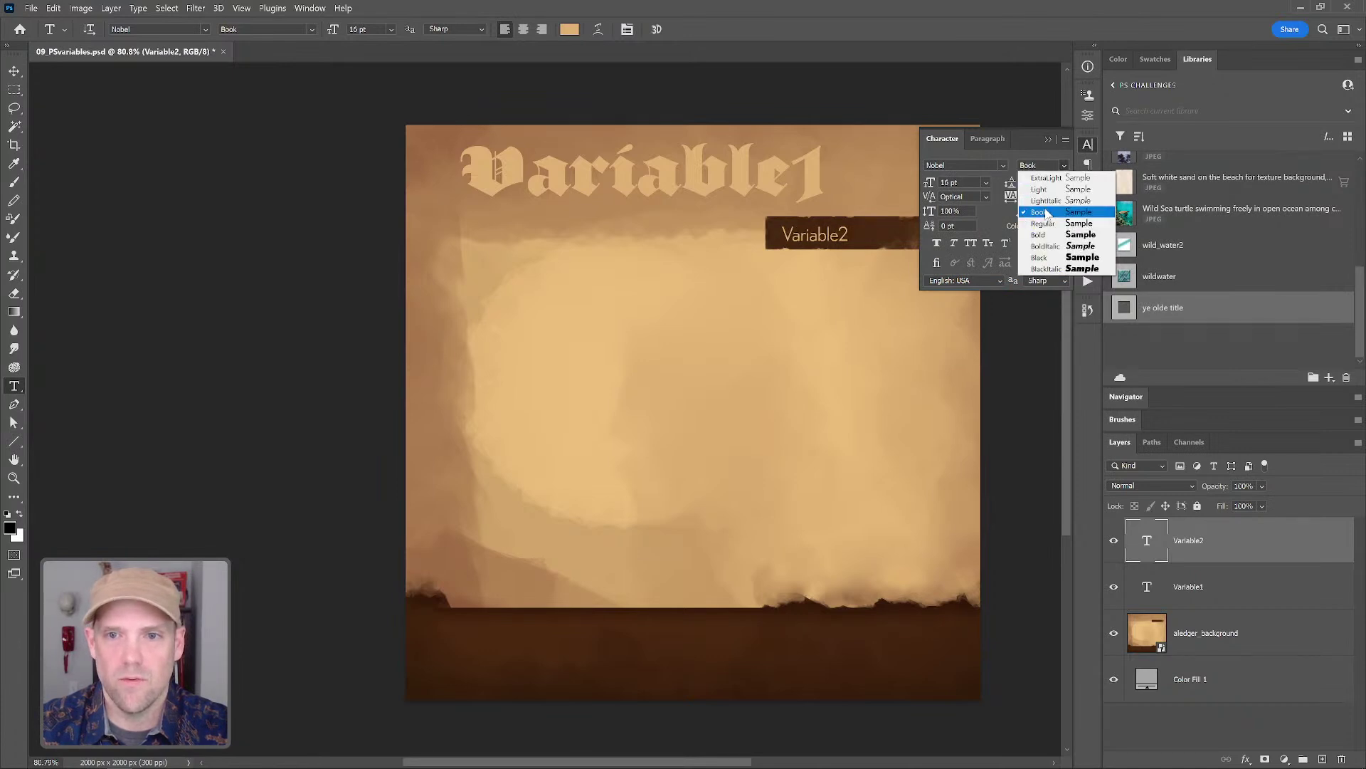
pyautogui.click(1029, 223)
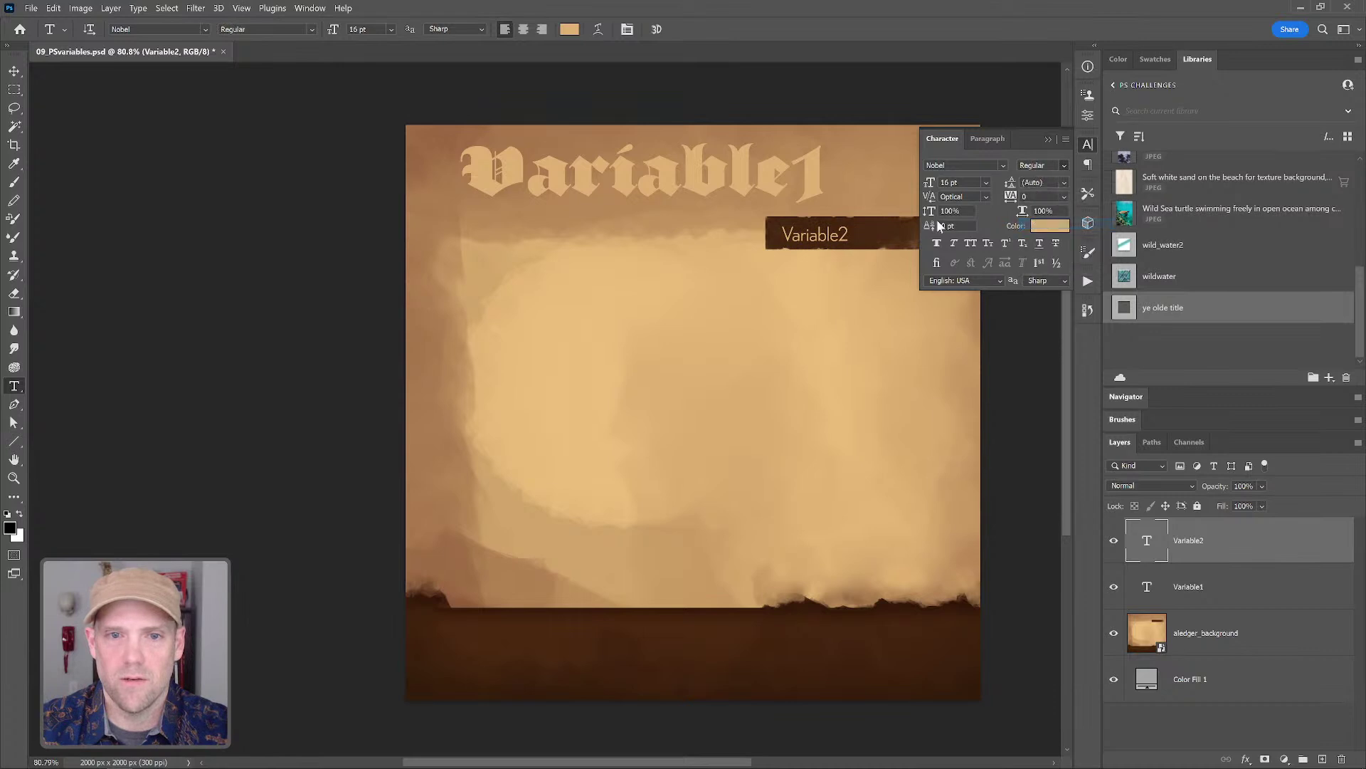
pyautogui.click(986, 182)
pyautogui.click(974, 292)
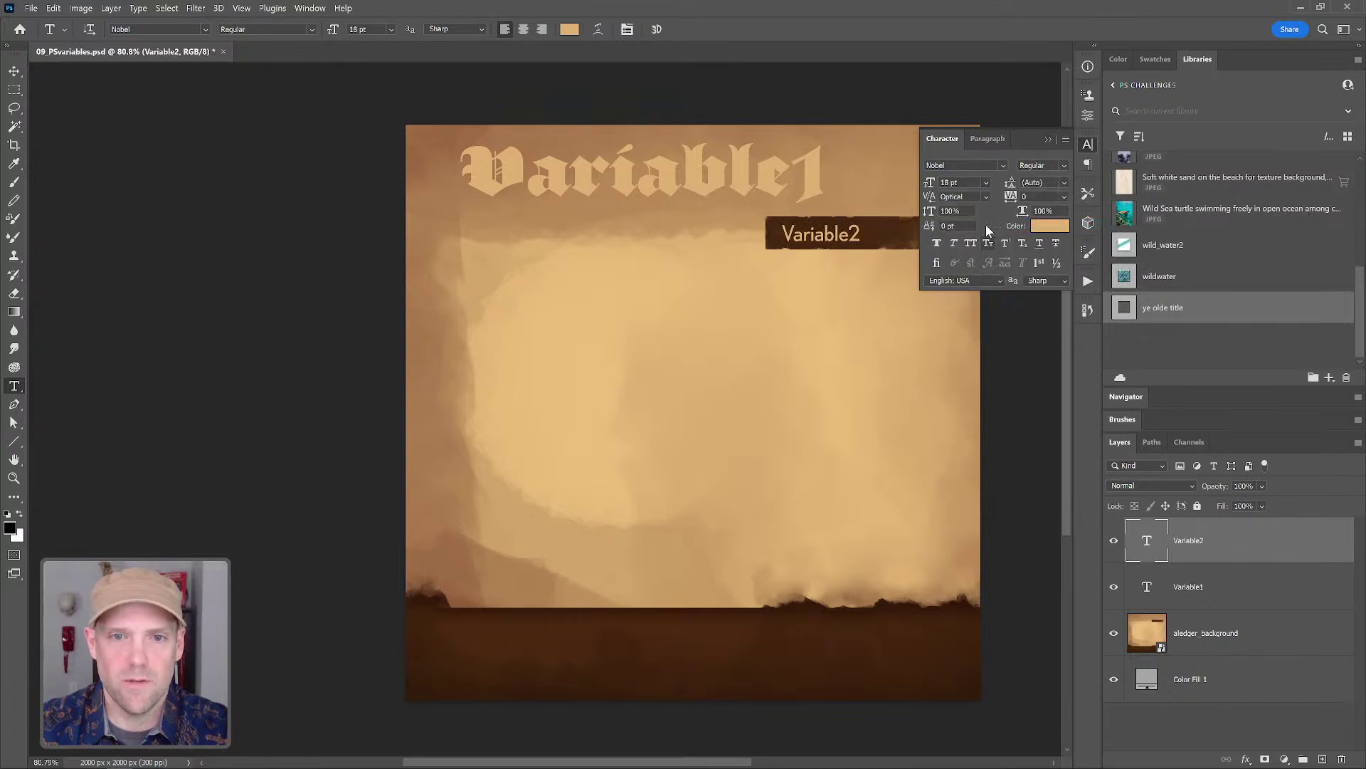
# - Close the character settings and move the Variable2 text slightly left within the dark banner
pyautogui.click(1242, 716)
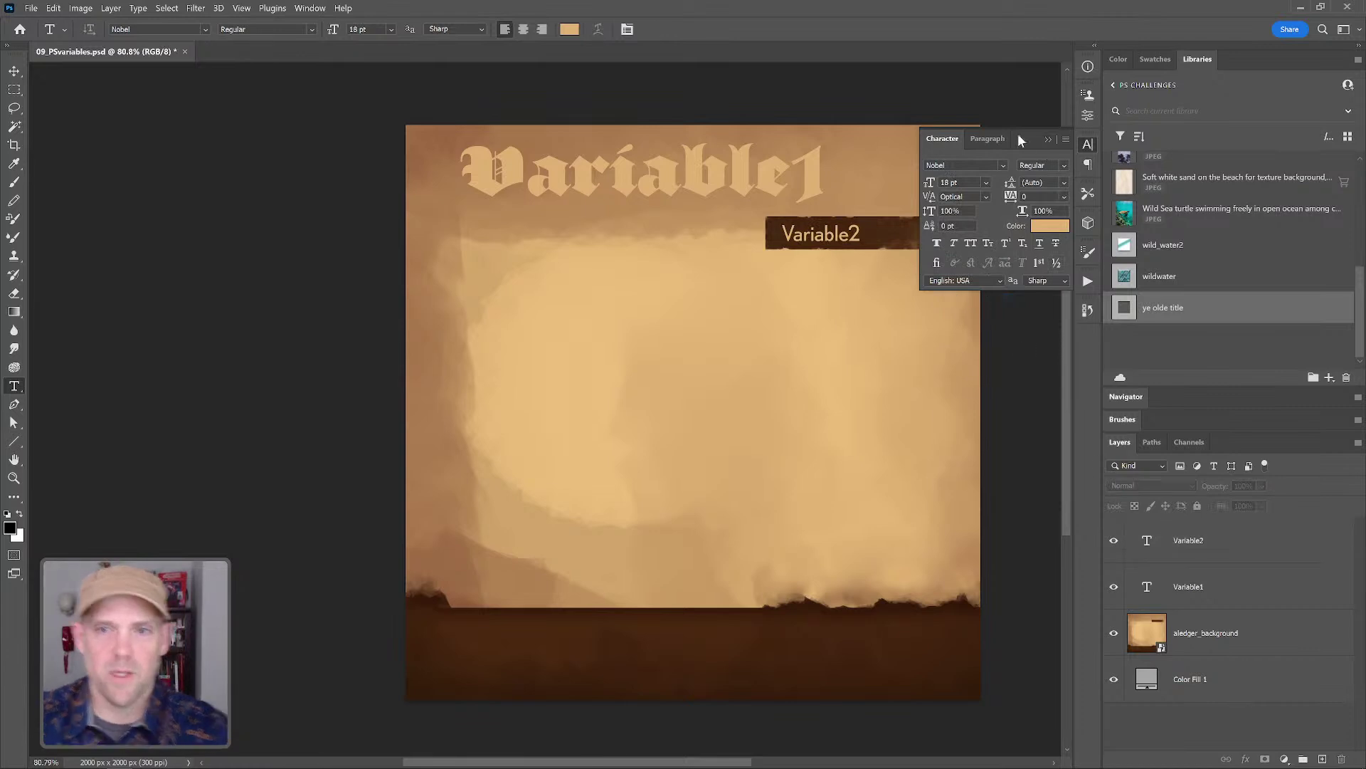
pyautogui.click(1048, 138)
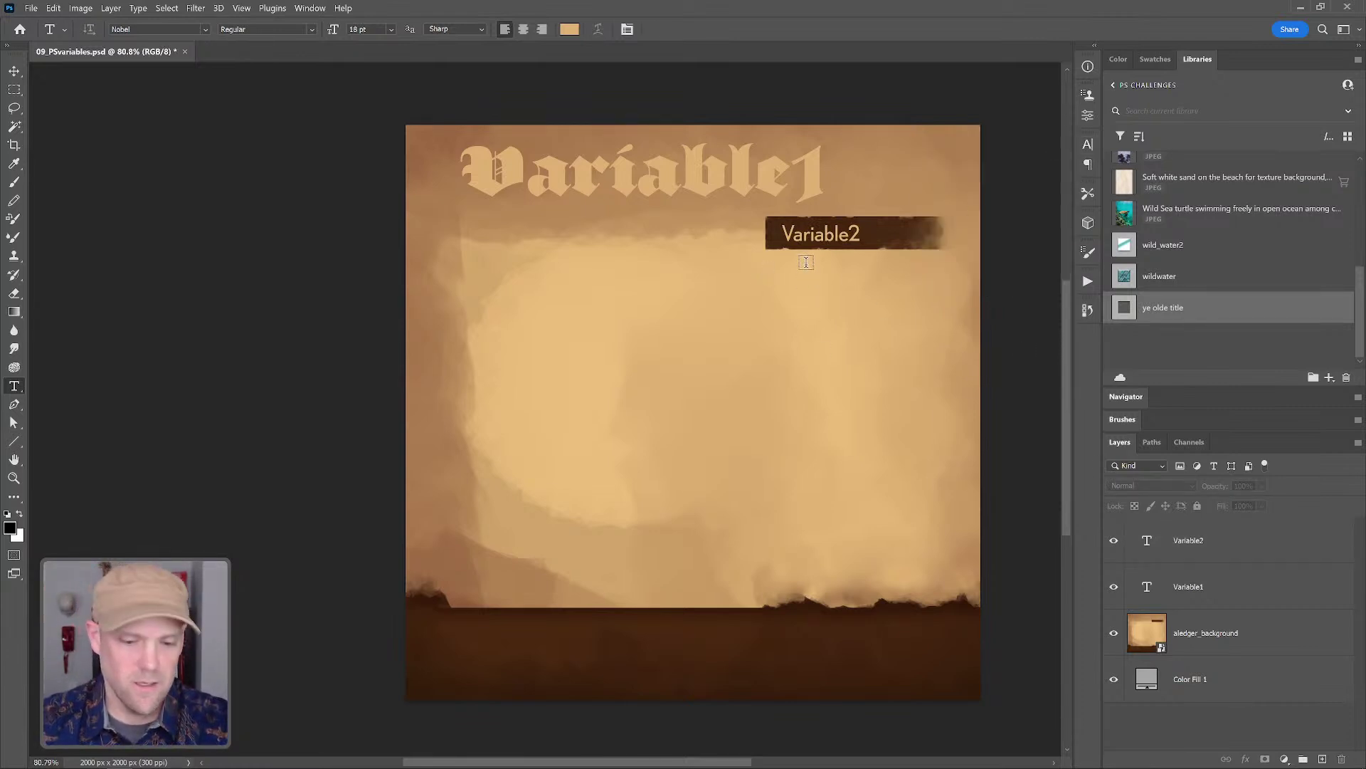
pyautogui.press('v')
pyautogui.moveTo(814, 248); pyautogui.dragTo(808, 244)
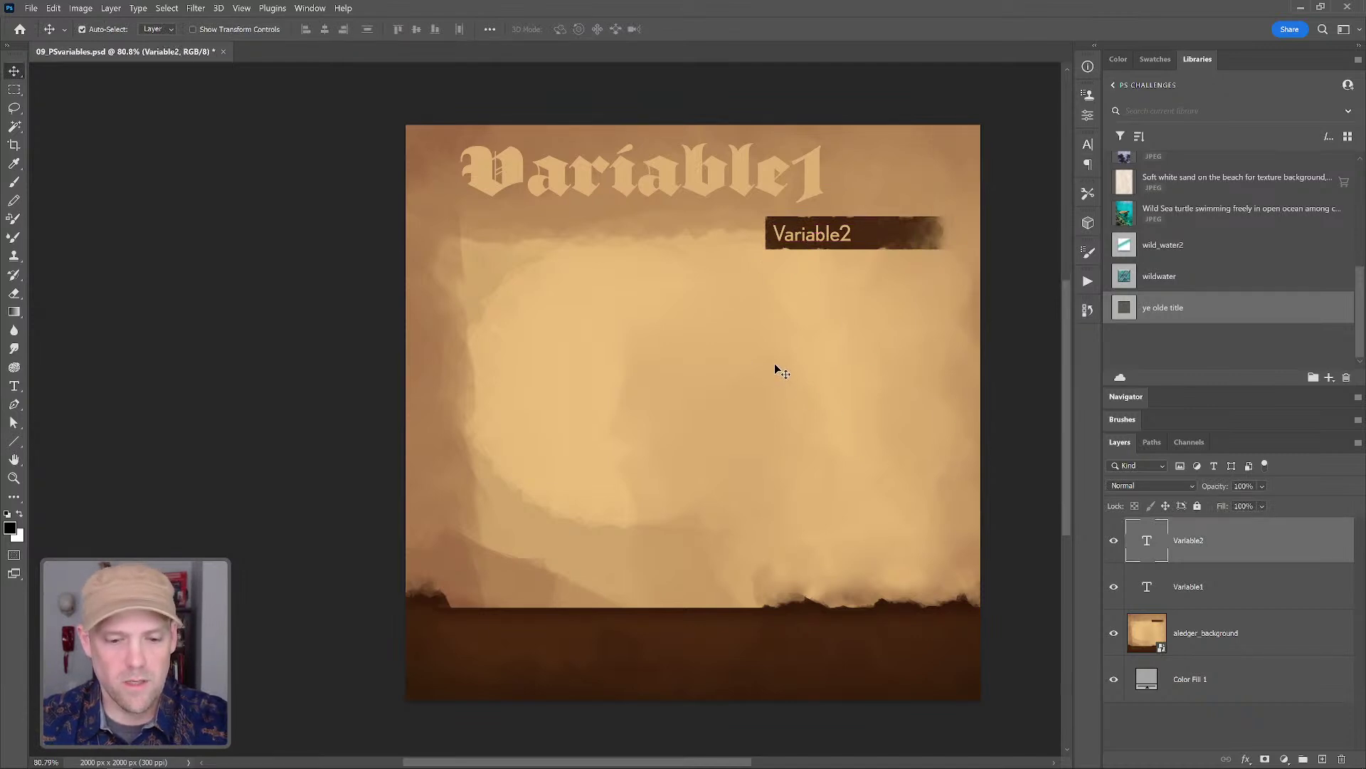
# - Add a tall paragraph text box with placeholder text below the dark banner and name its layer "Varialbe3"
pyautogui.press('t')
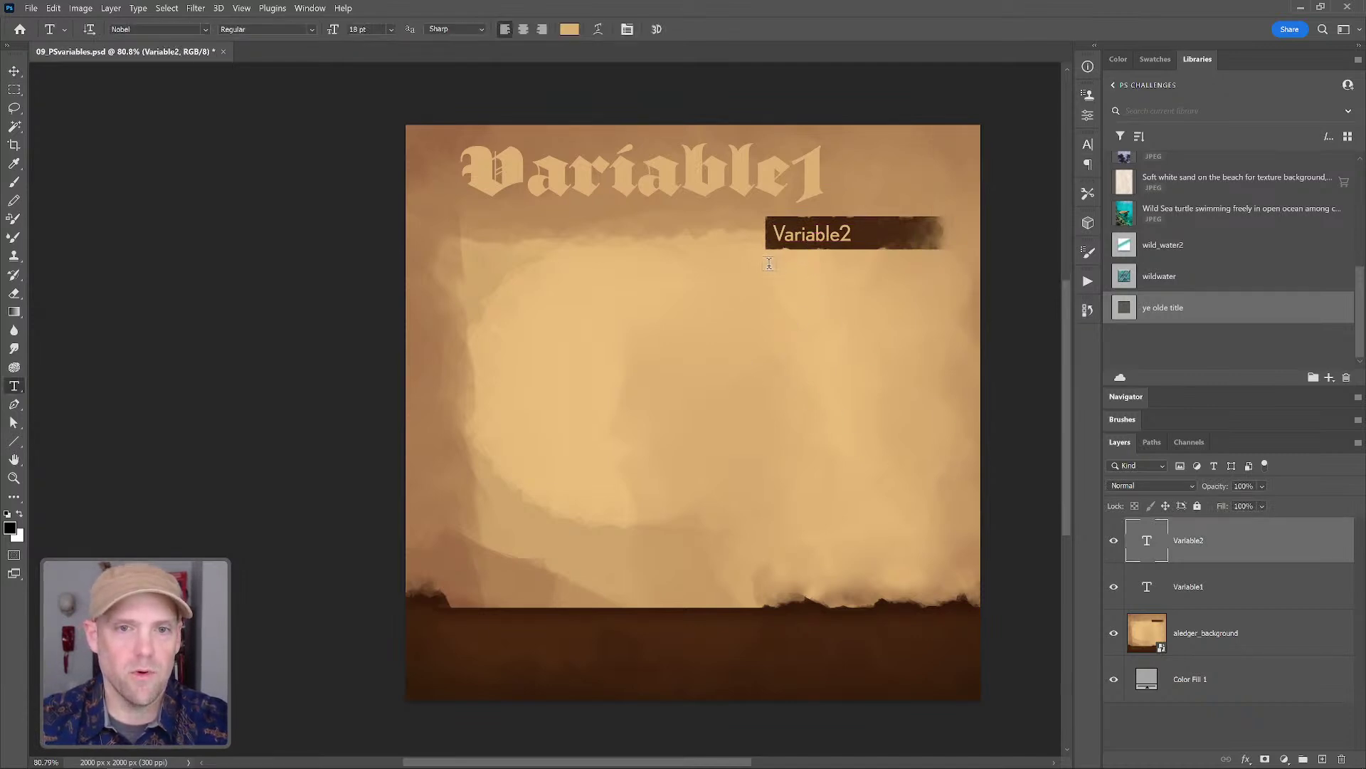
pyautogui.moveTo(769, 266); pyautogui.dragTo(959, 538)
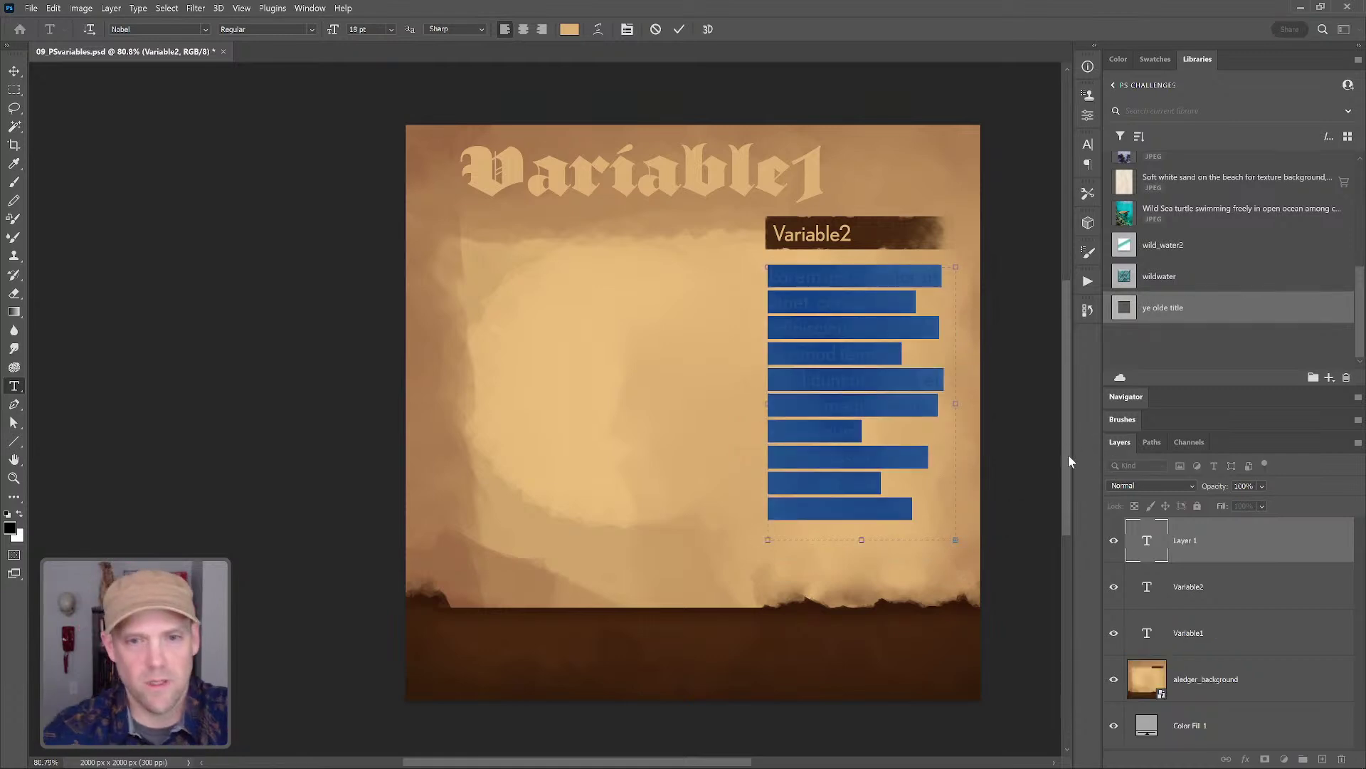
pyautogui.doubleClick(1186, 542)
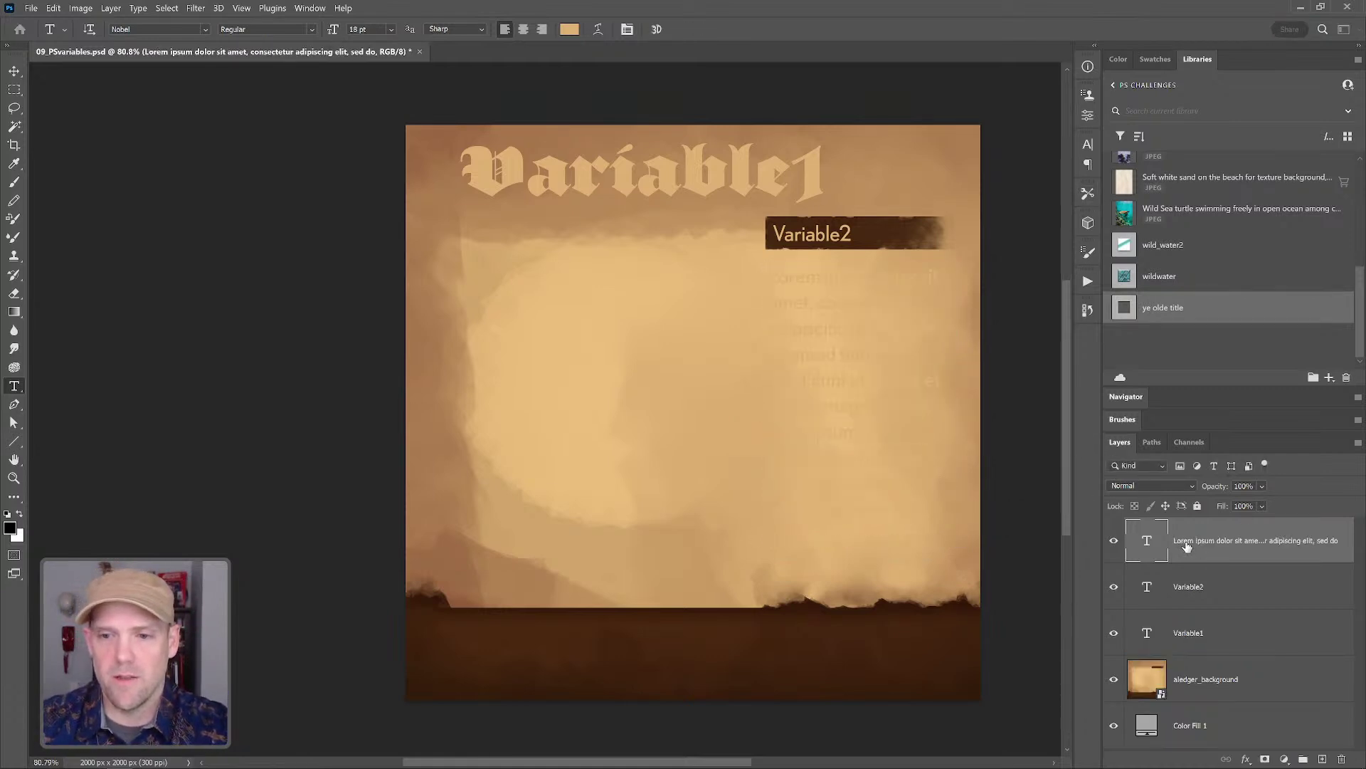
pyautogui.write('var')
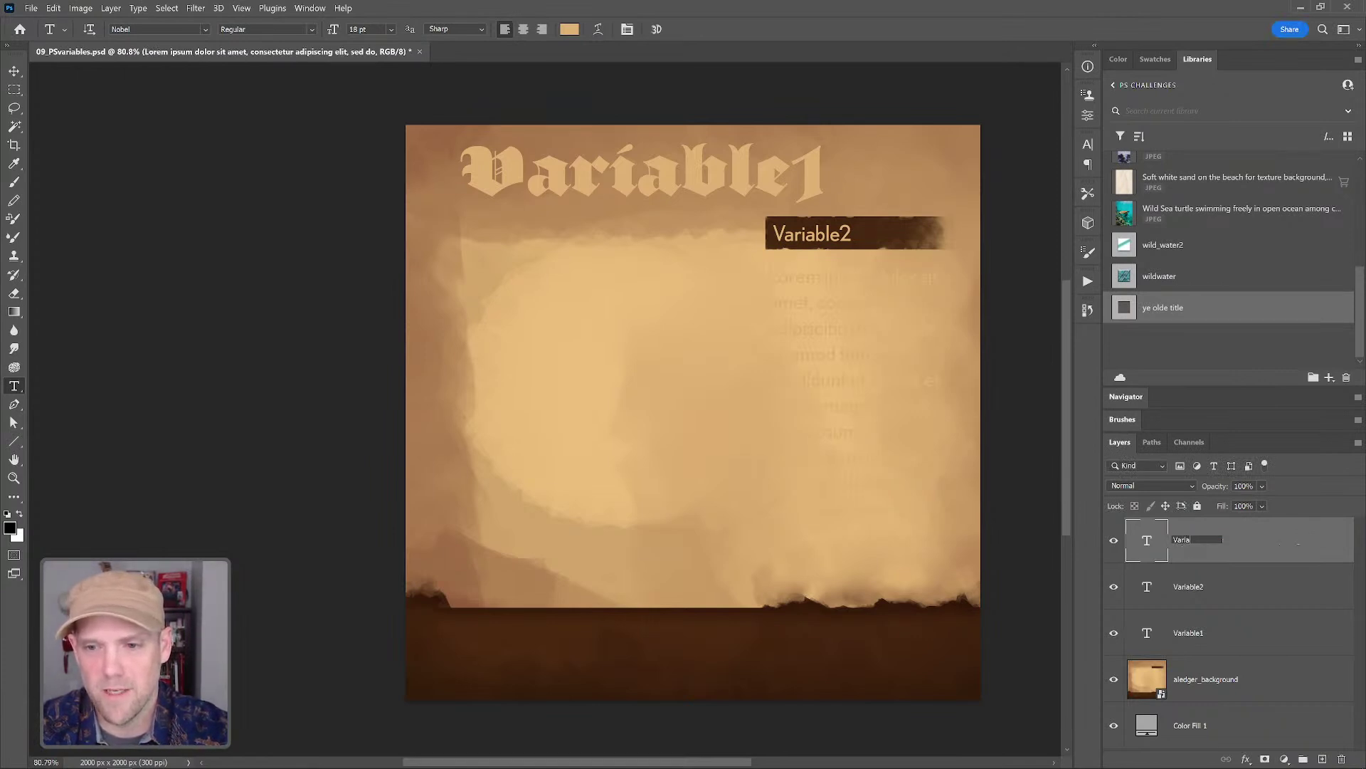
pyautogui.write('ialbe3')
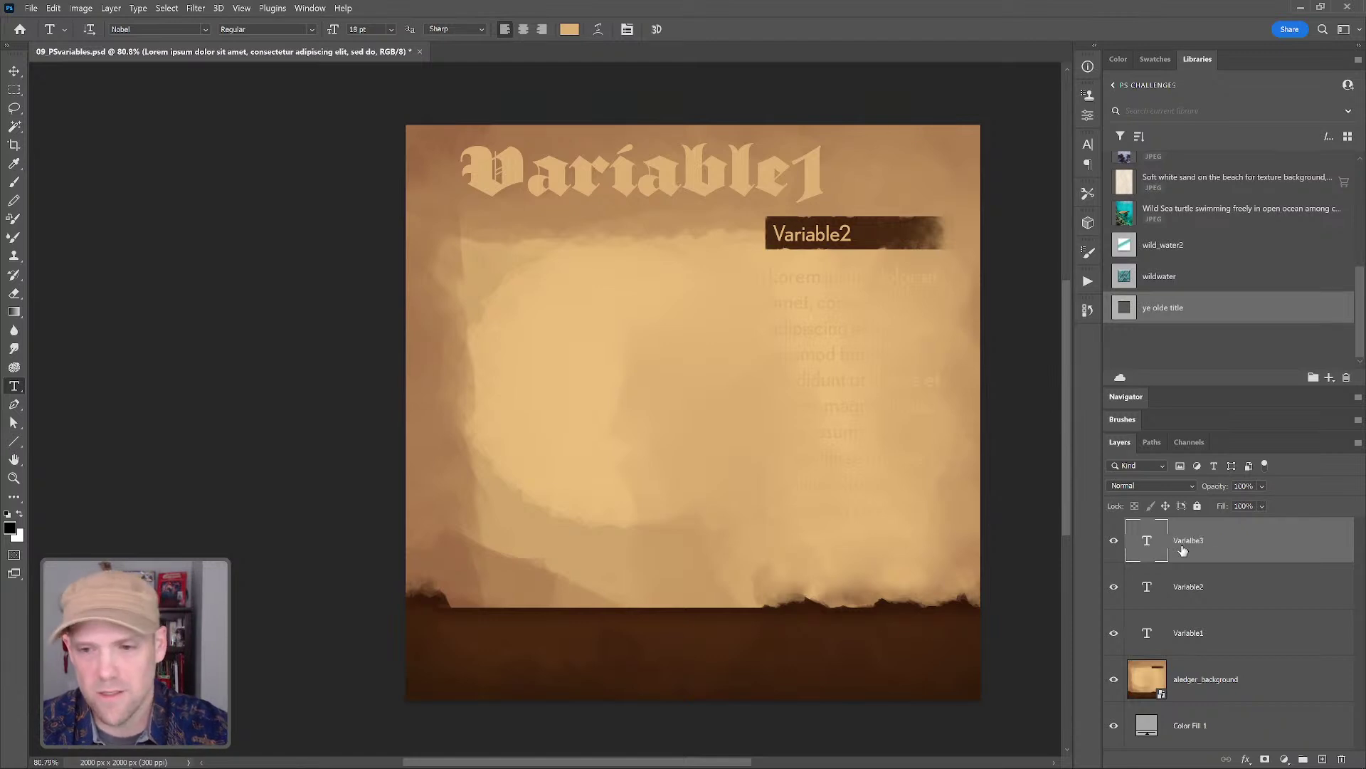
# - Reorder the text layers so that Variable1 is above Variable2 and "Varialbe3" sits just above the background layer
pyautogui.press('Return')
pyautogui.moveTo(1203, 546)
pyautogui.mouseDown()
pyautogui.moveTo(1208, 556)
pyautogui.moveTo(1213, 525)
pyautogui.mouseUp()
pyautogui.moveTo(1222, 636); pyautogui.dragTo(1220, 569)
pyautogui.hotkey('alt', '[')
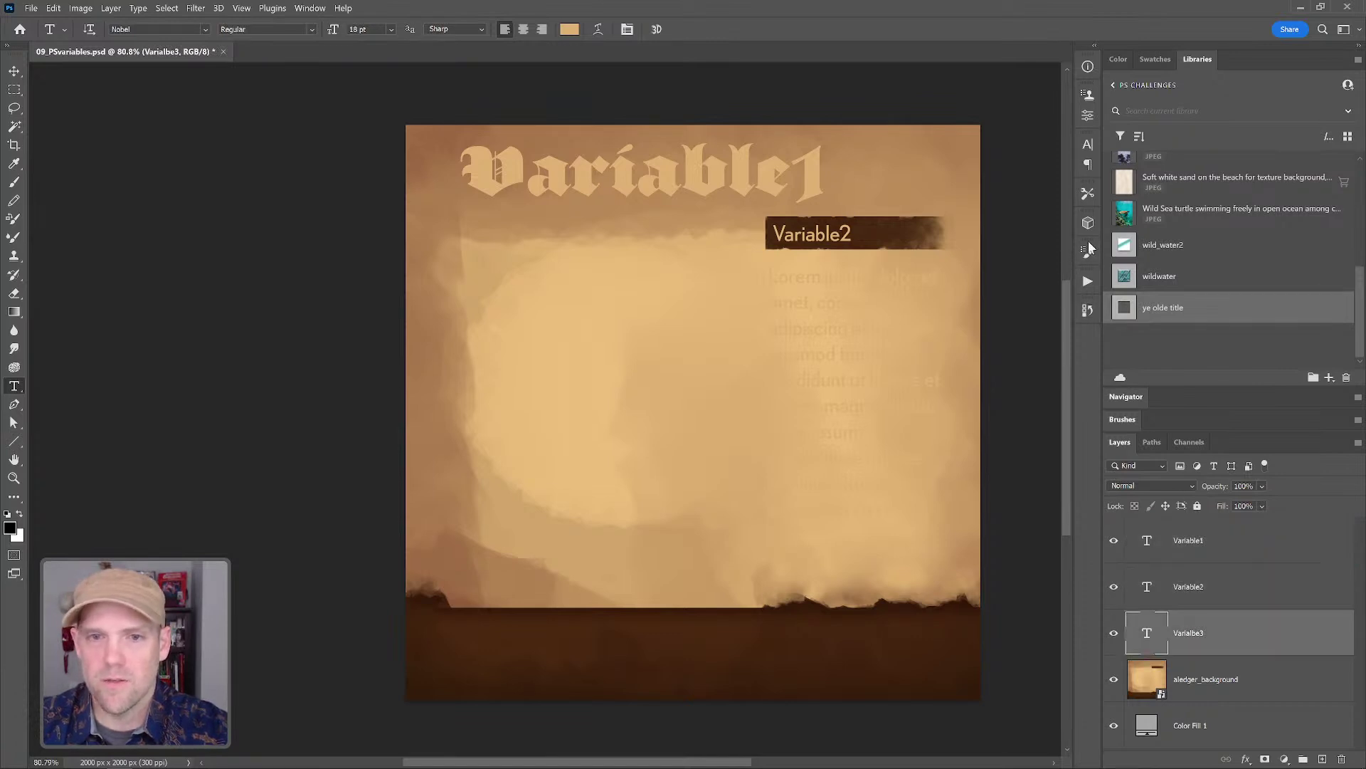
pyautogui.hotkey('alt', '.')
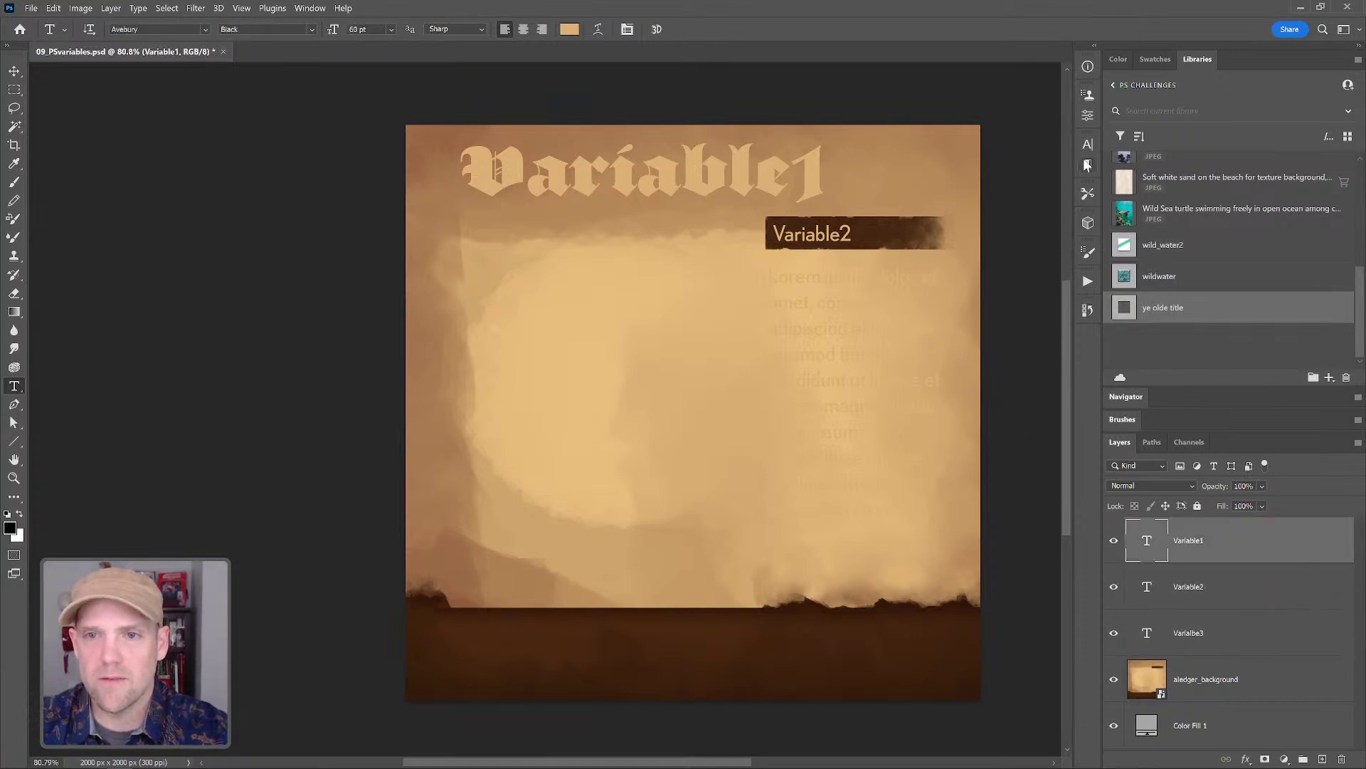
pyautogui.click(1088, 146)
pyautogui.click(1047, 226)
pyautogui.write('65533b')
pyautogui.click(834, 329)
pyautogui.click(814, 222)
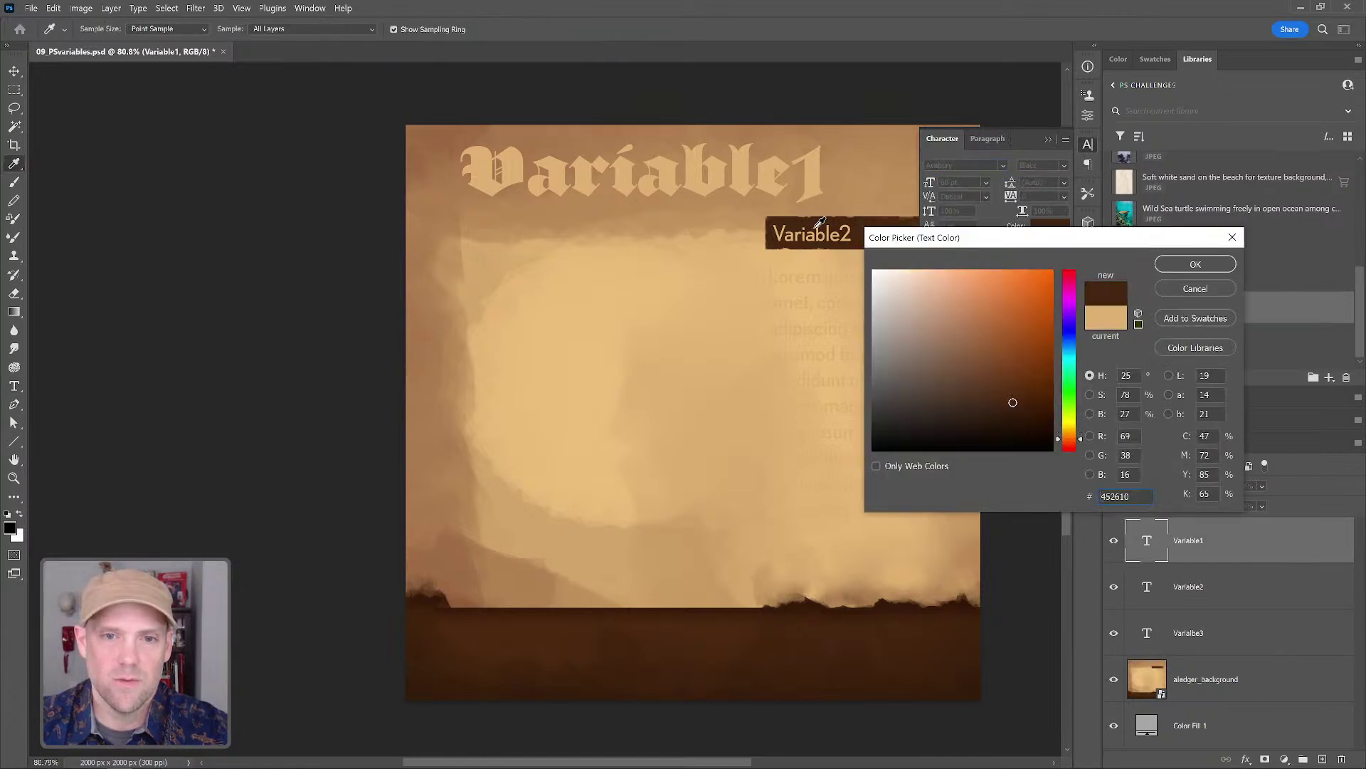
pyautogui.click(1195, 288)
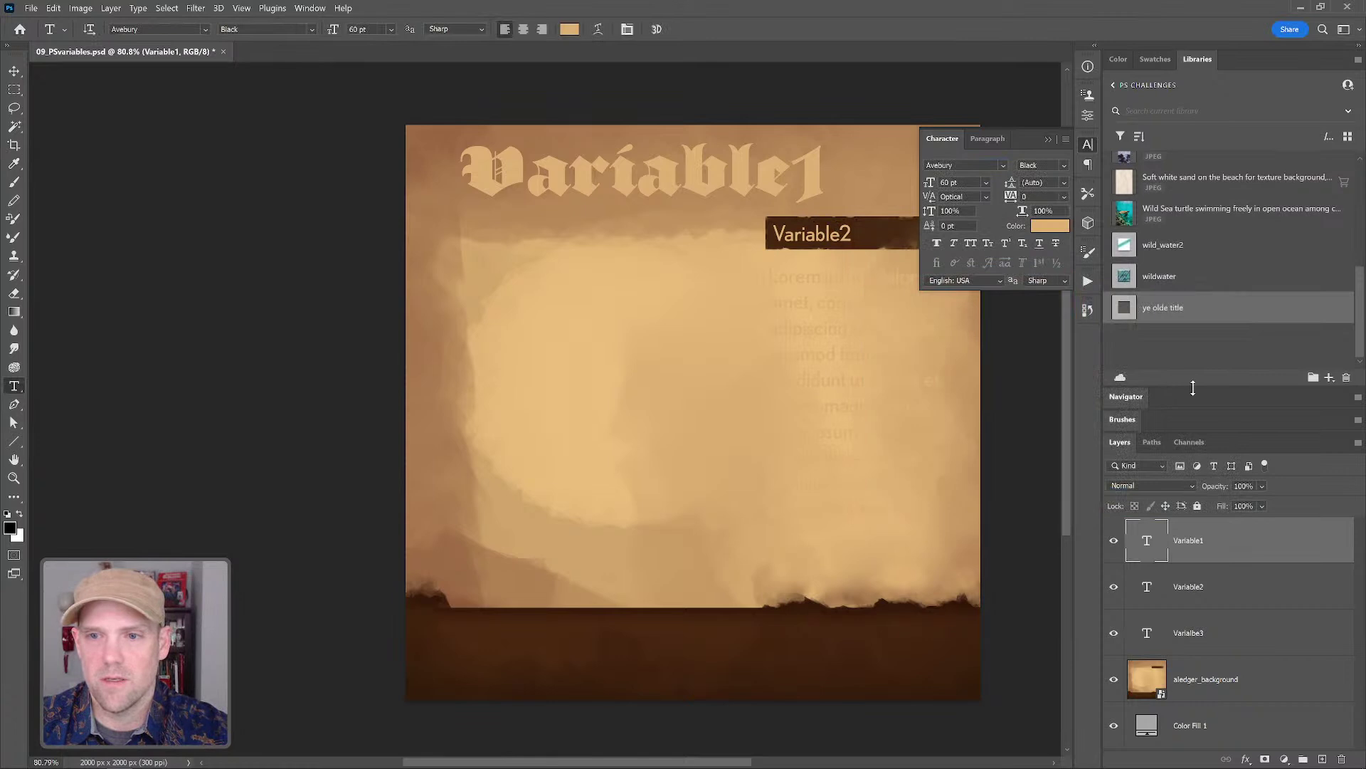
# - Change the placeholder paragraph to the banner's dark brown (#462710) and set its font size to 12 pt
pyautogui.hotkey('alt', '[')
pyautogui.hotkey('alt', '[')
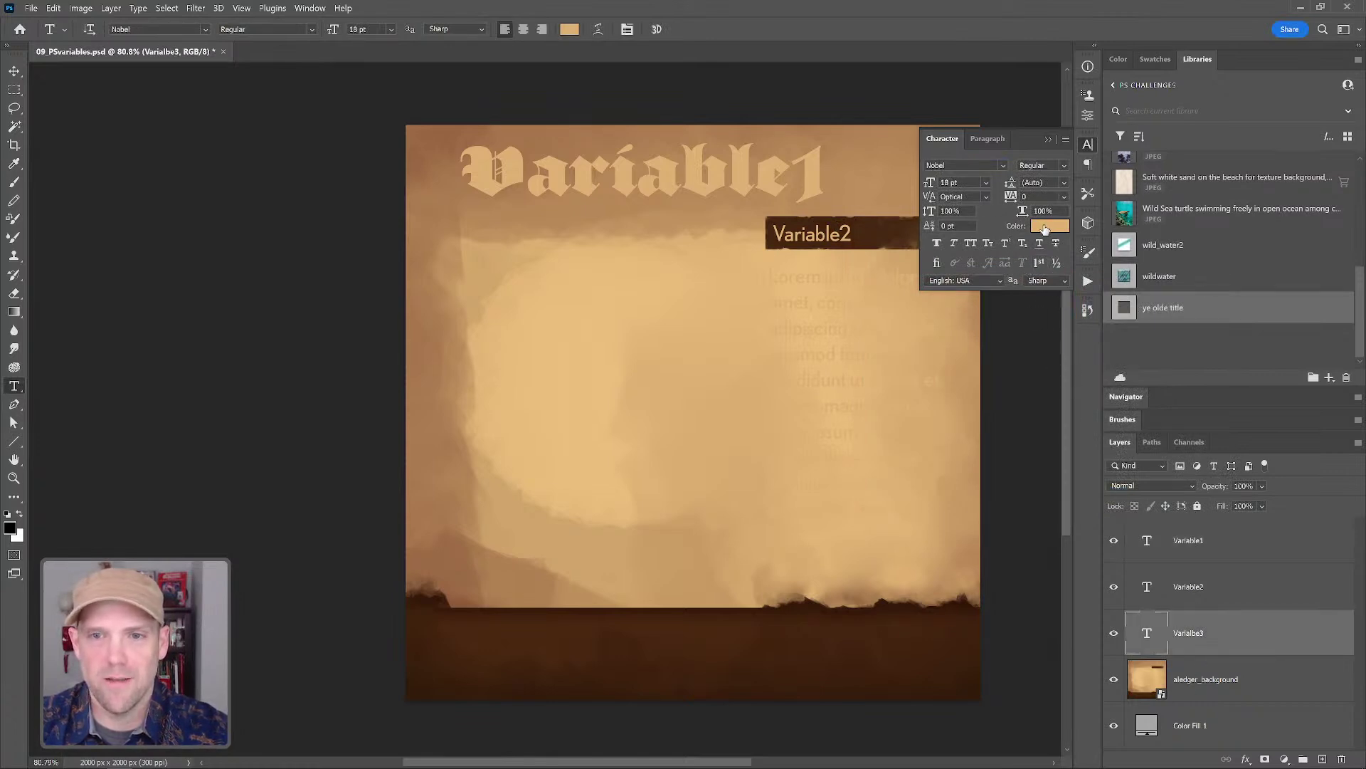
pyautogui.click(1045, 227)
pyautogui.click(860, 222)
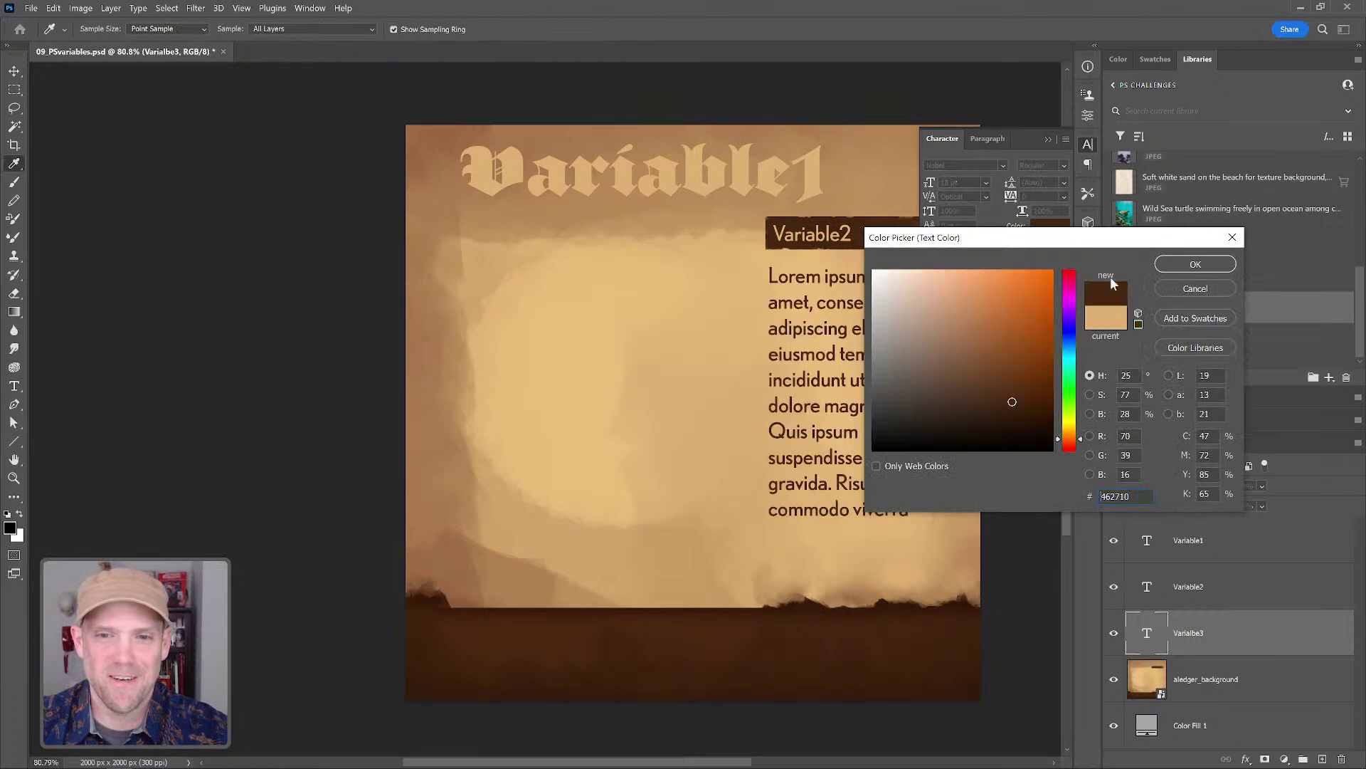
pyautogui.click(1185, 265)
pyautogui.click(985, 183)
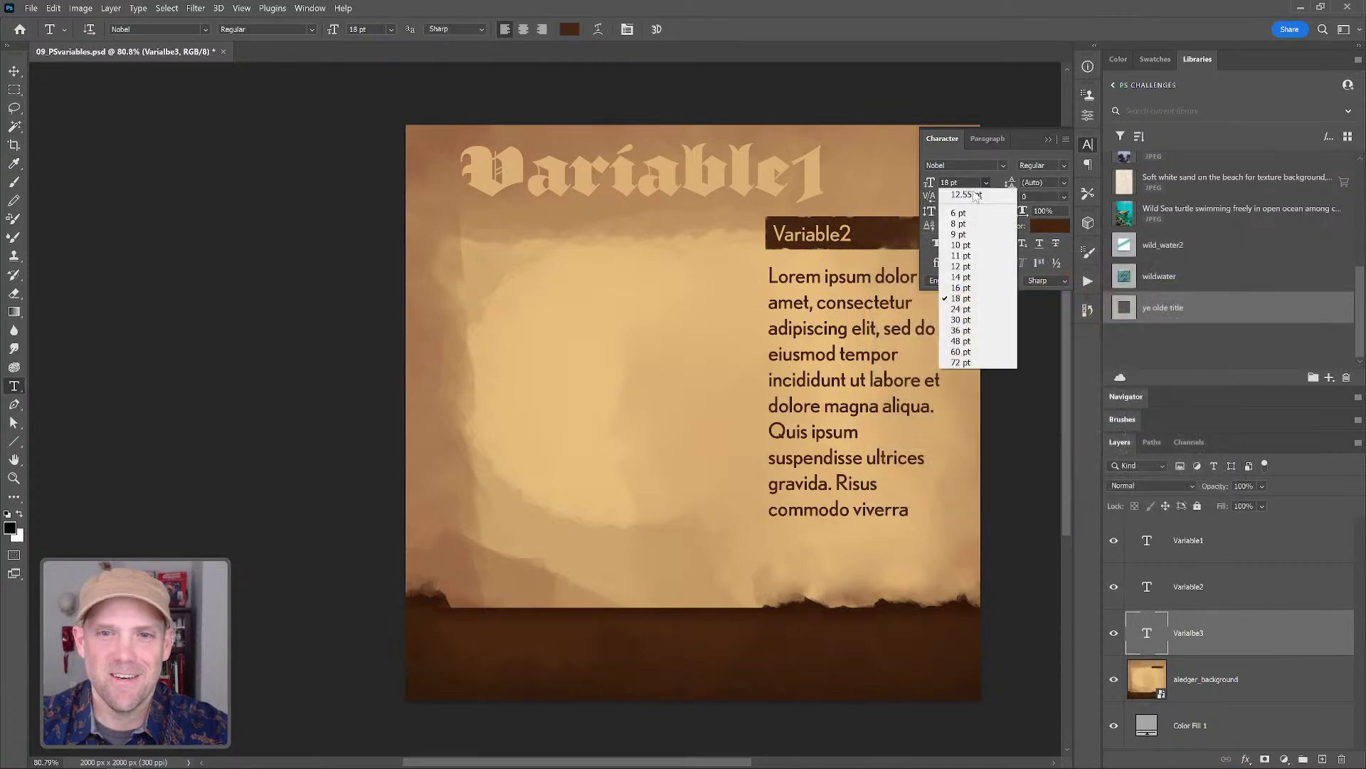
pyautogui.click(966, 265)
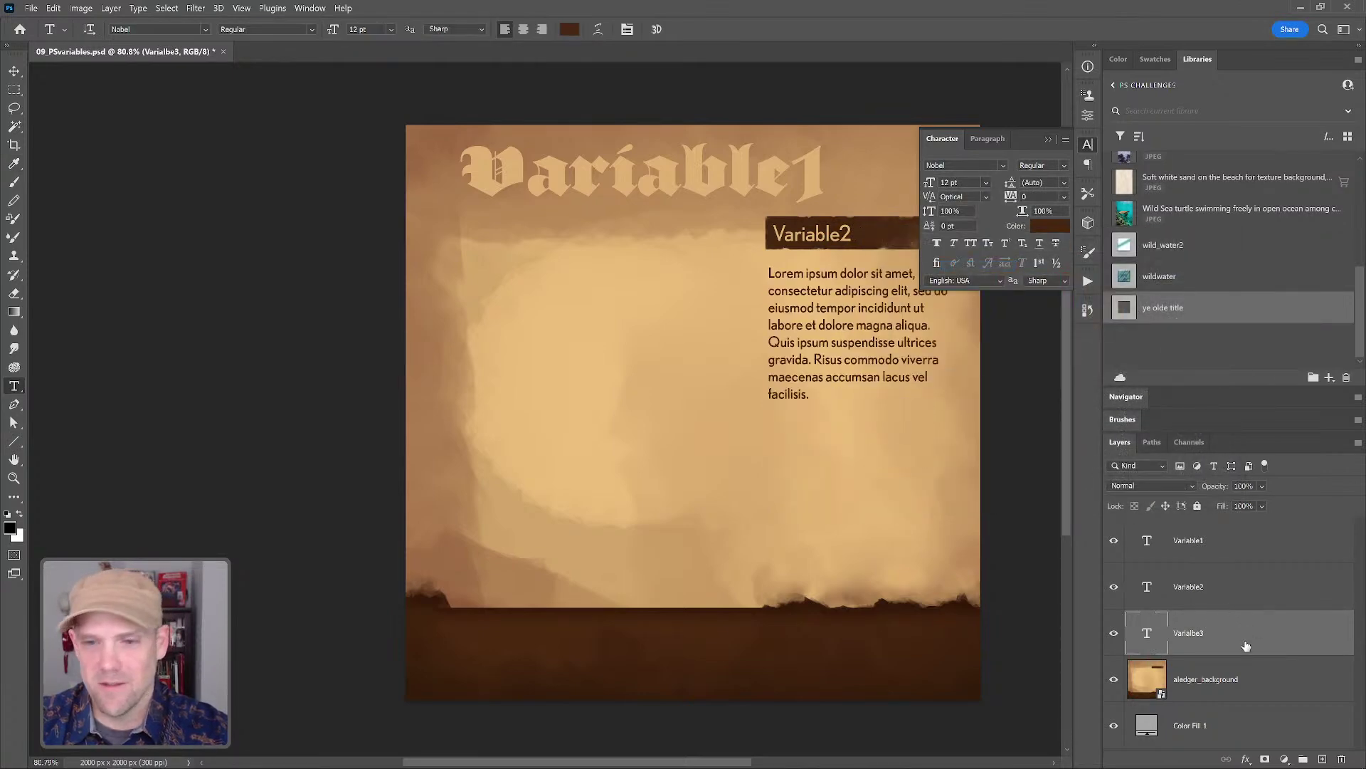
# - Correct the misspelled paragraph text layer's name to "Variable3" and collapse the character settings
pyautogui.doubleClick(1190, 633)
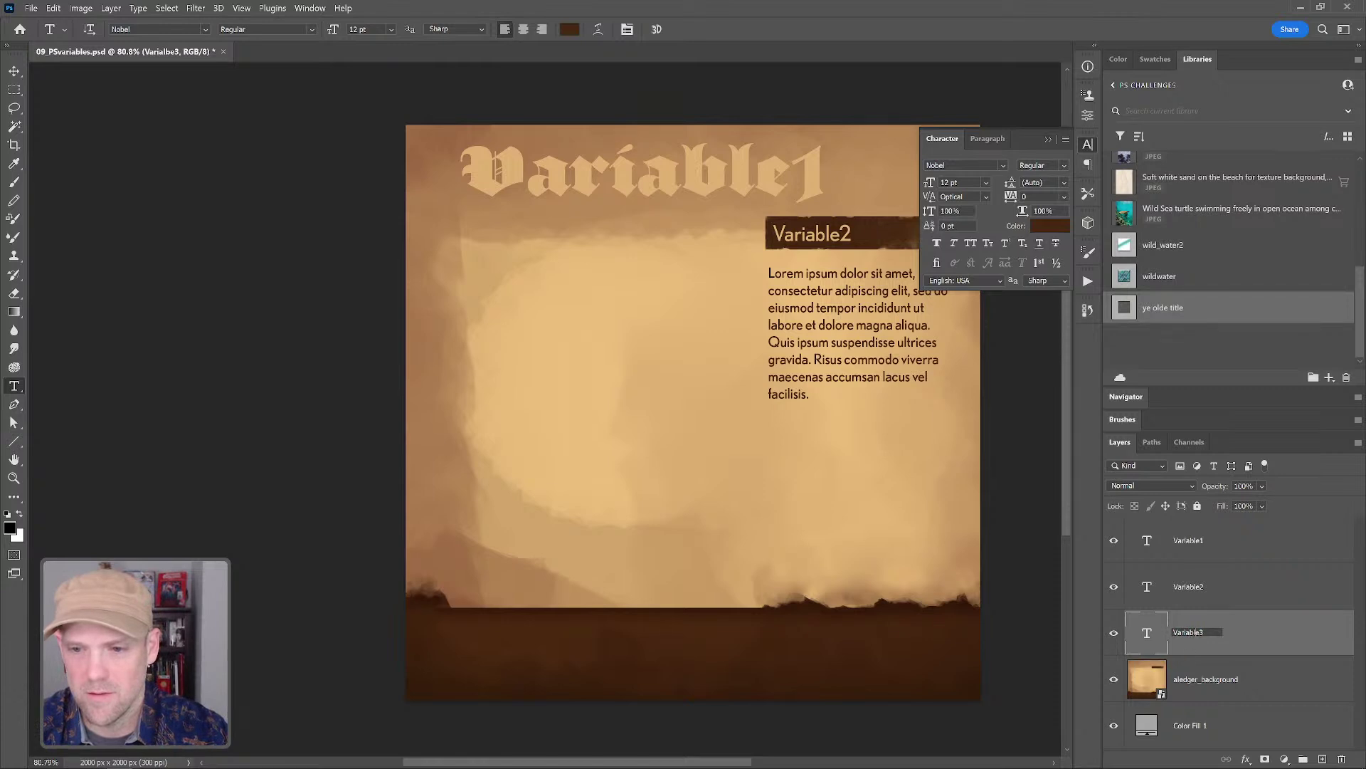
pyautogui.click(1270, 585)
pyautogui.click(1217, 573)
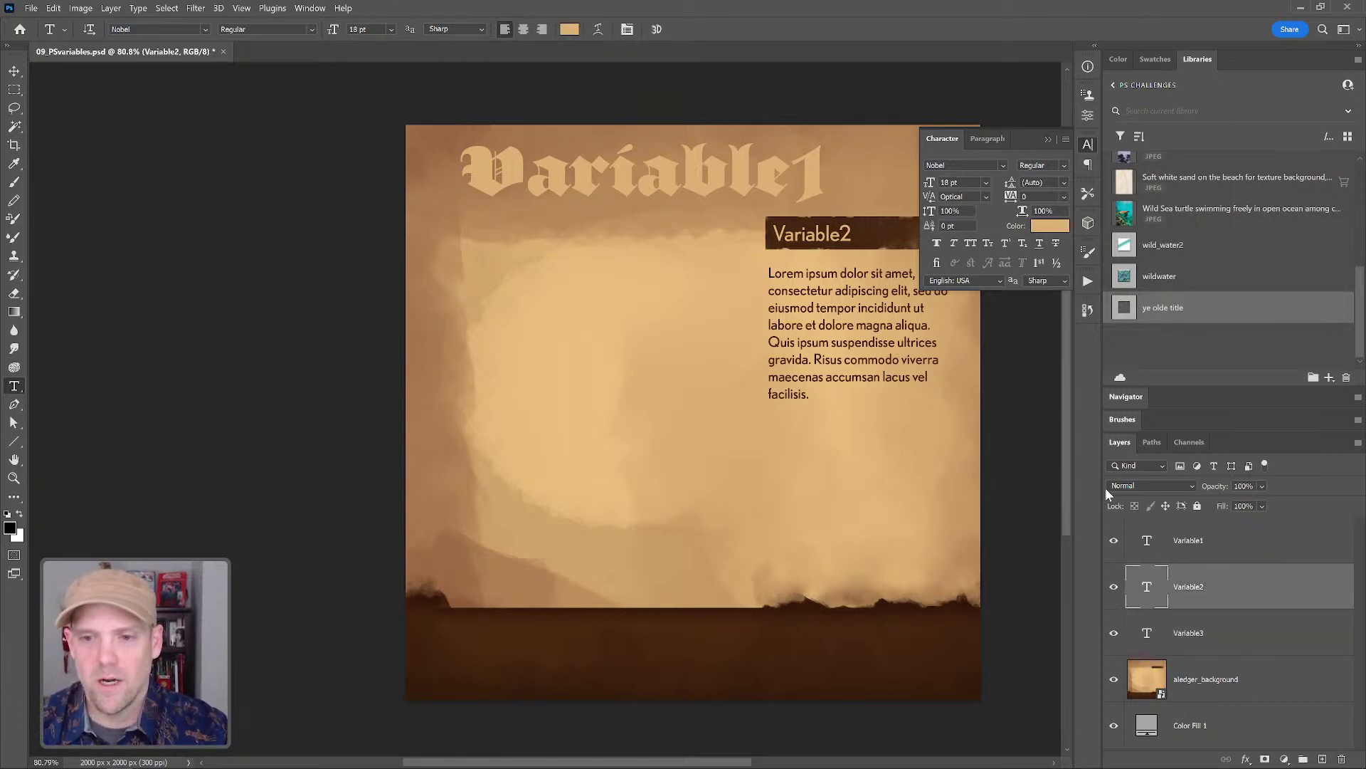
pyautogui.click(1048, 138)
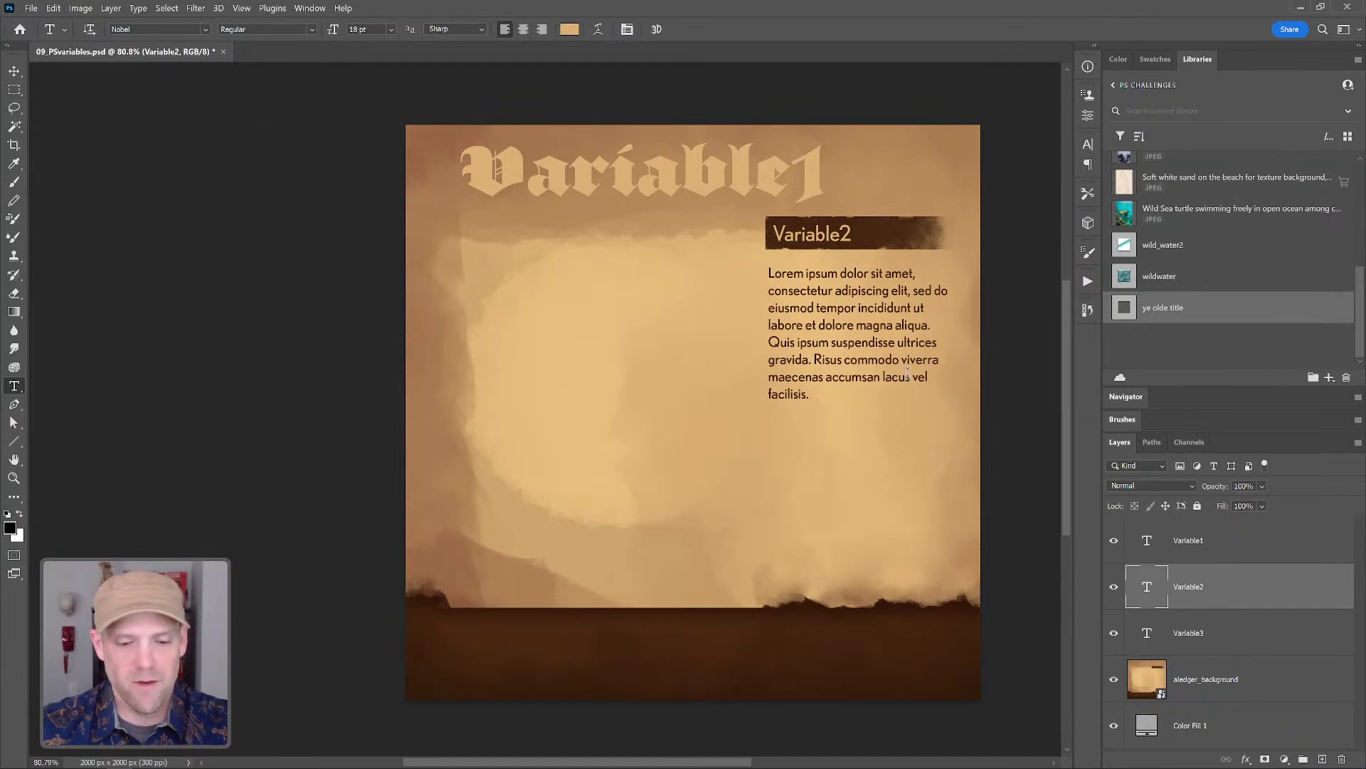
# - Place the nott_the_brave image as an embedded object above Variable3, centred at about X 652, Y 1095 px beside the paragraph text
pyautogui.click(1196, 629)
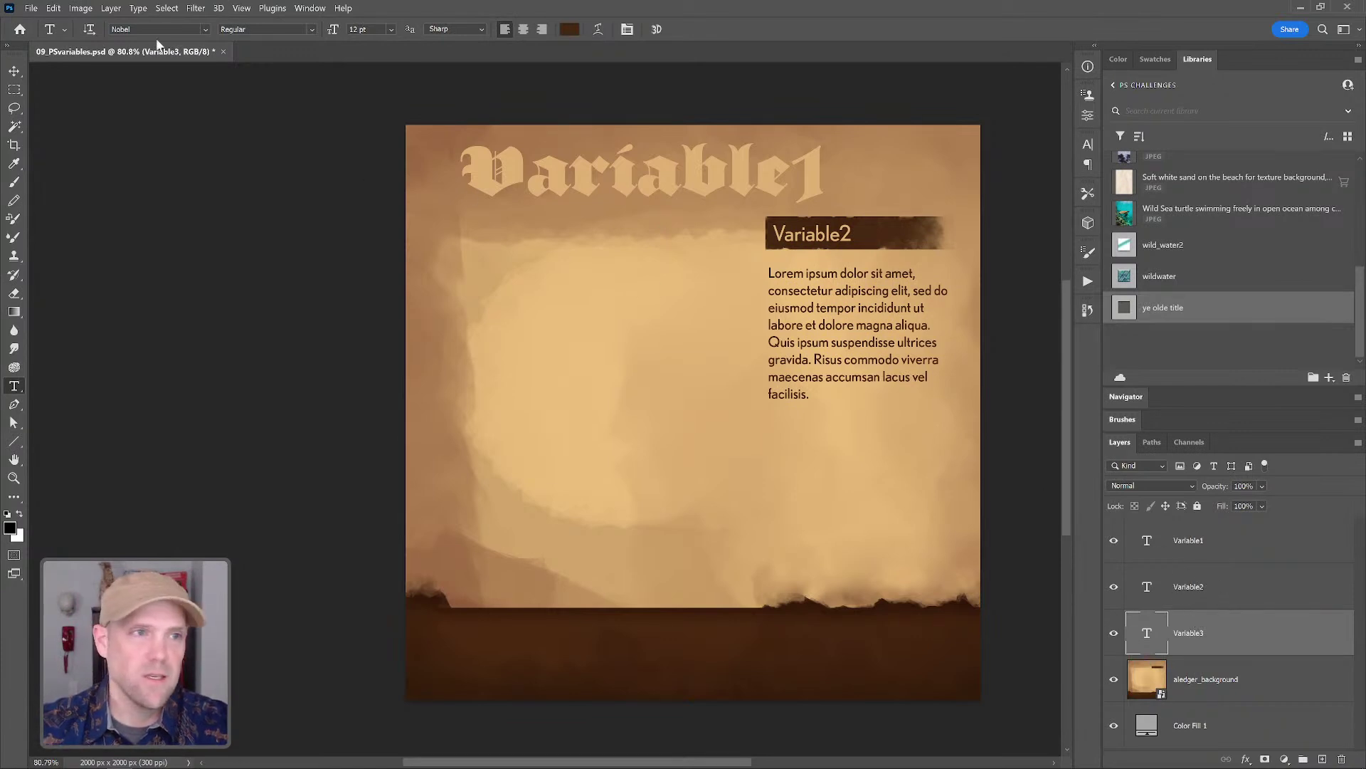
pyautogui.click(54, 9)
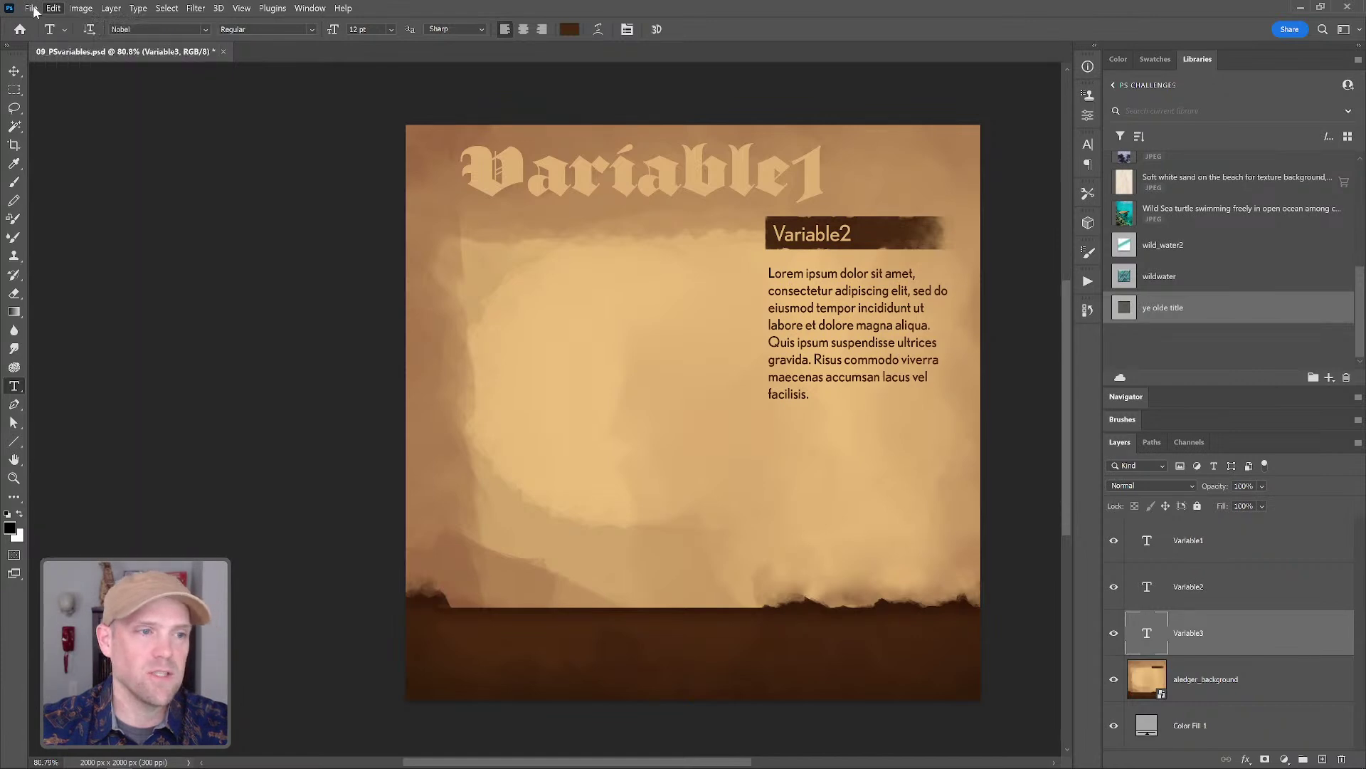
pyautogui.moveTo(33, 6)
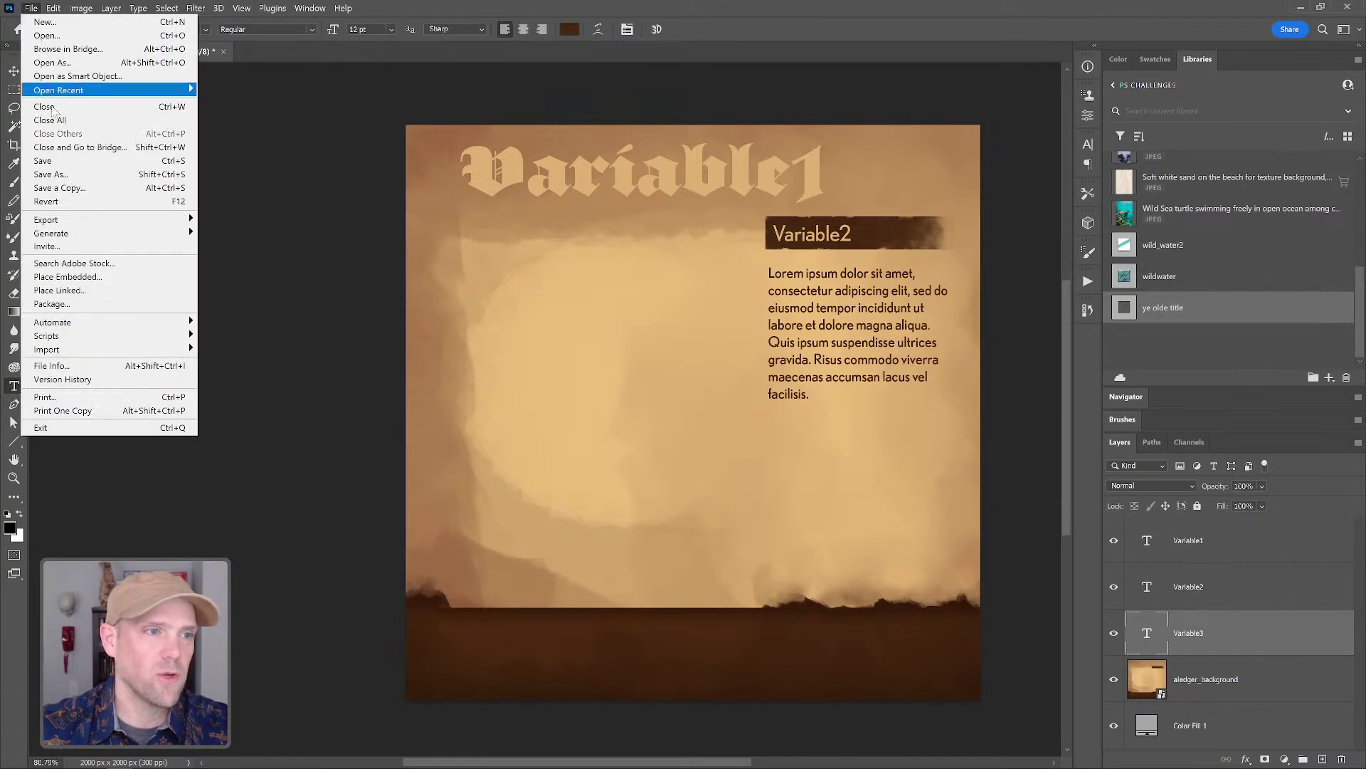
pyautogui.moveTo(68, 221)
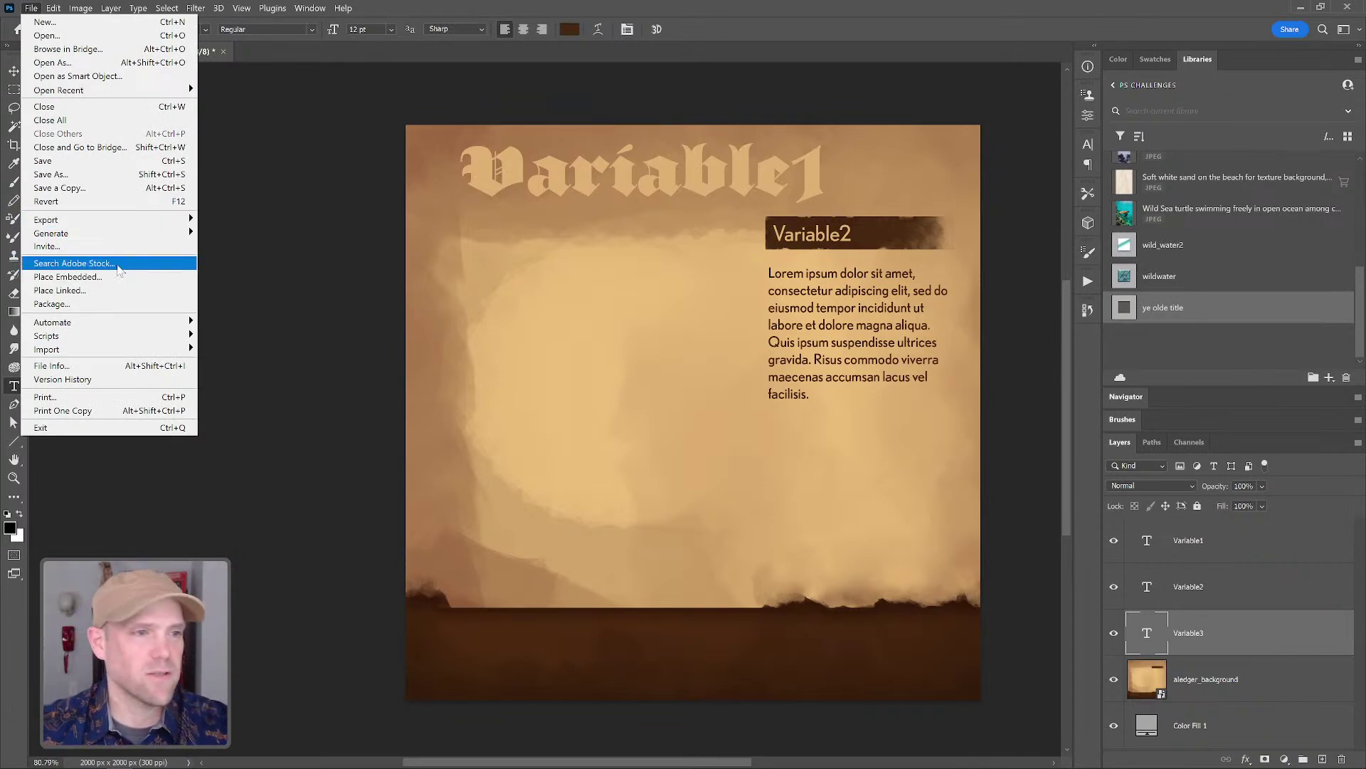
pyautogui.click(98, 279)
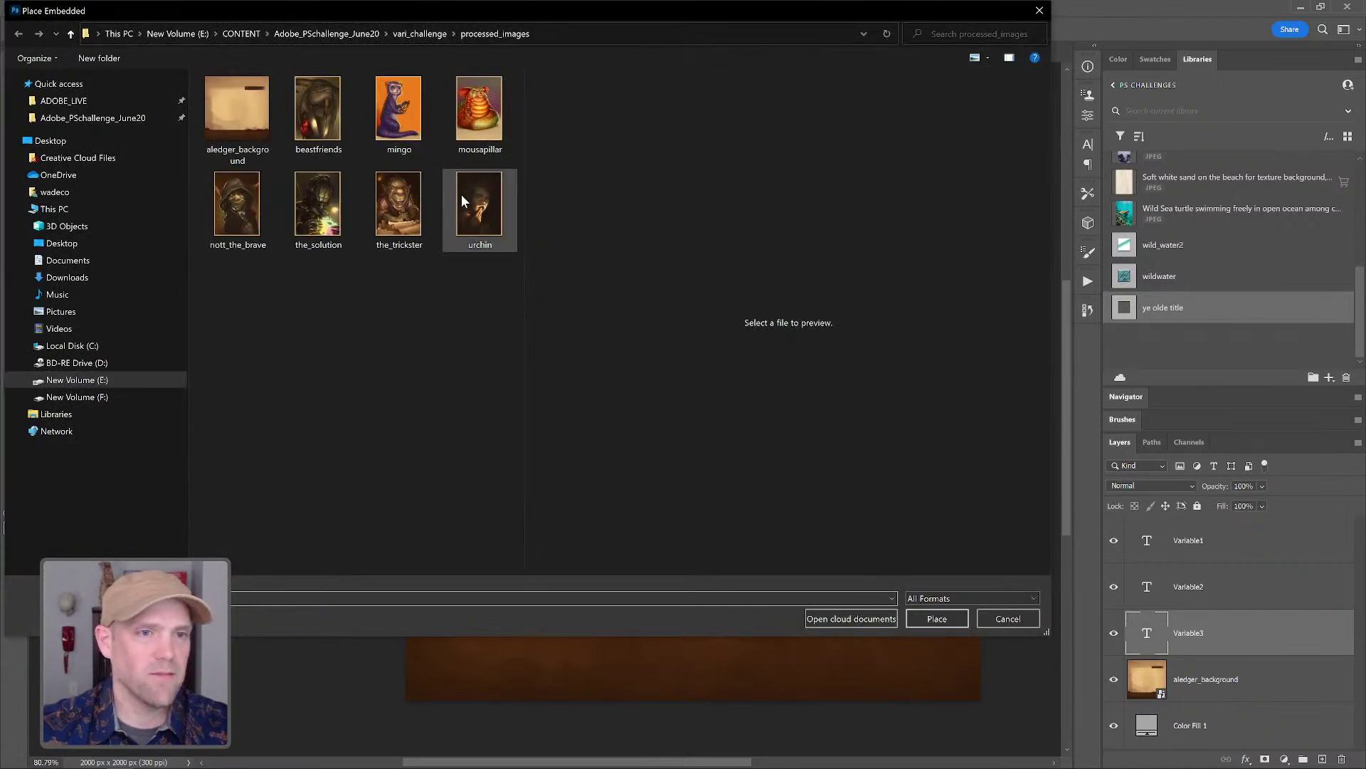
pyautogui.doubleClick(224, 205)
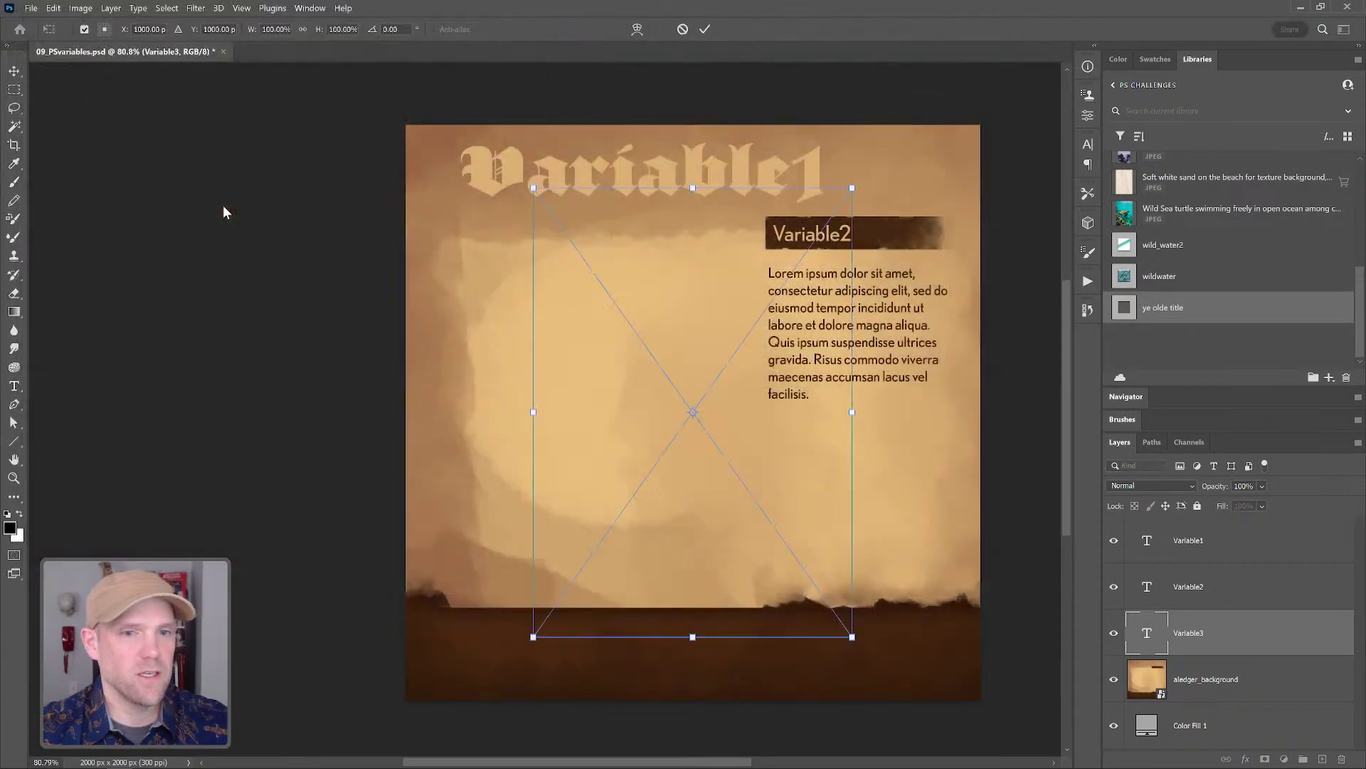
pyautogui.moveTo(715, 407); pyautogui.dragTo(645, 419)
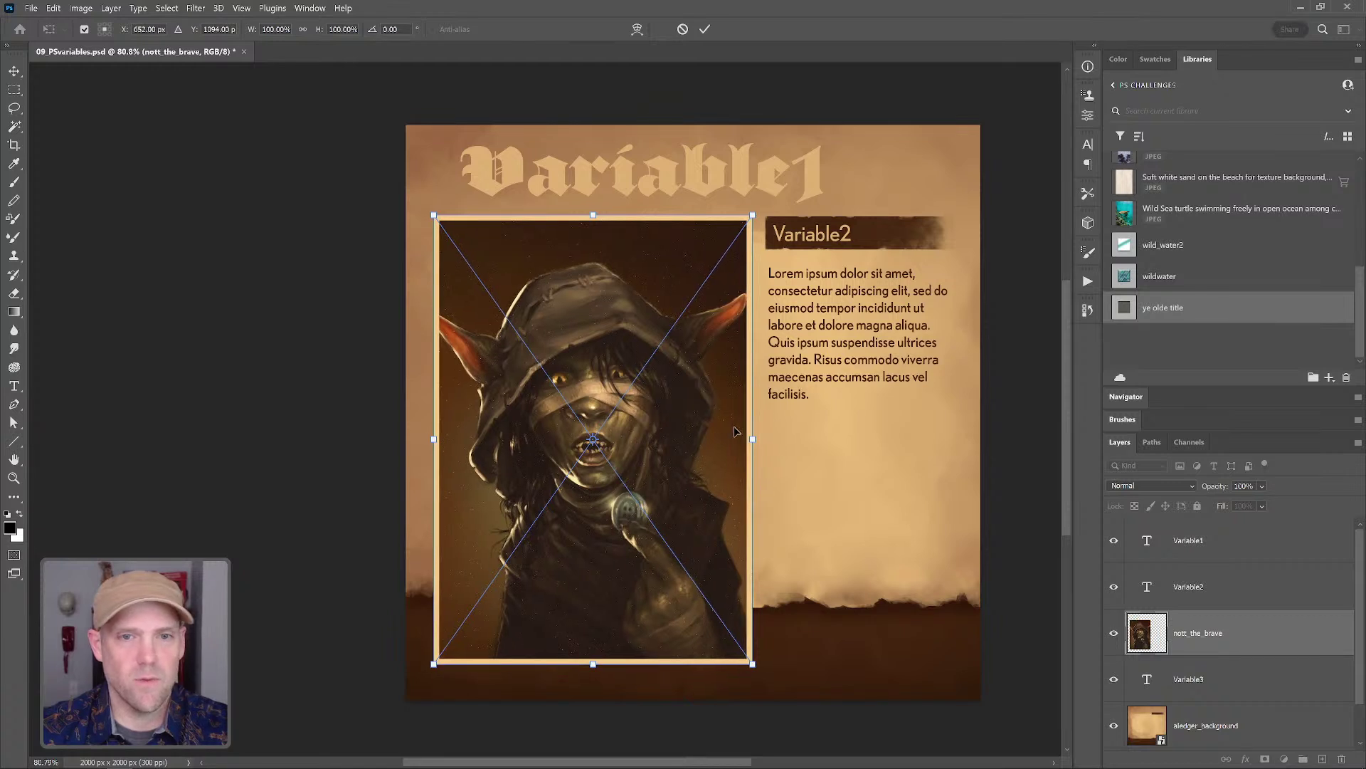
pyautogui.press('Down')
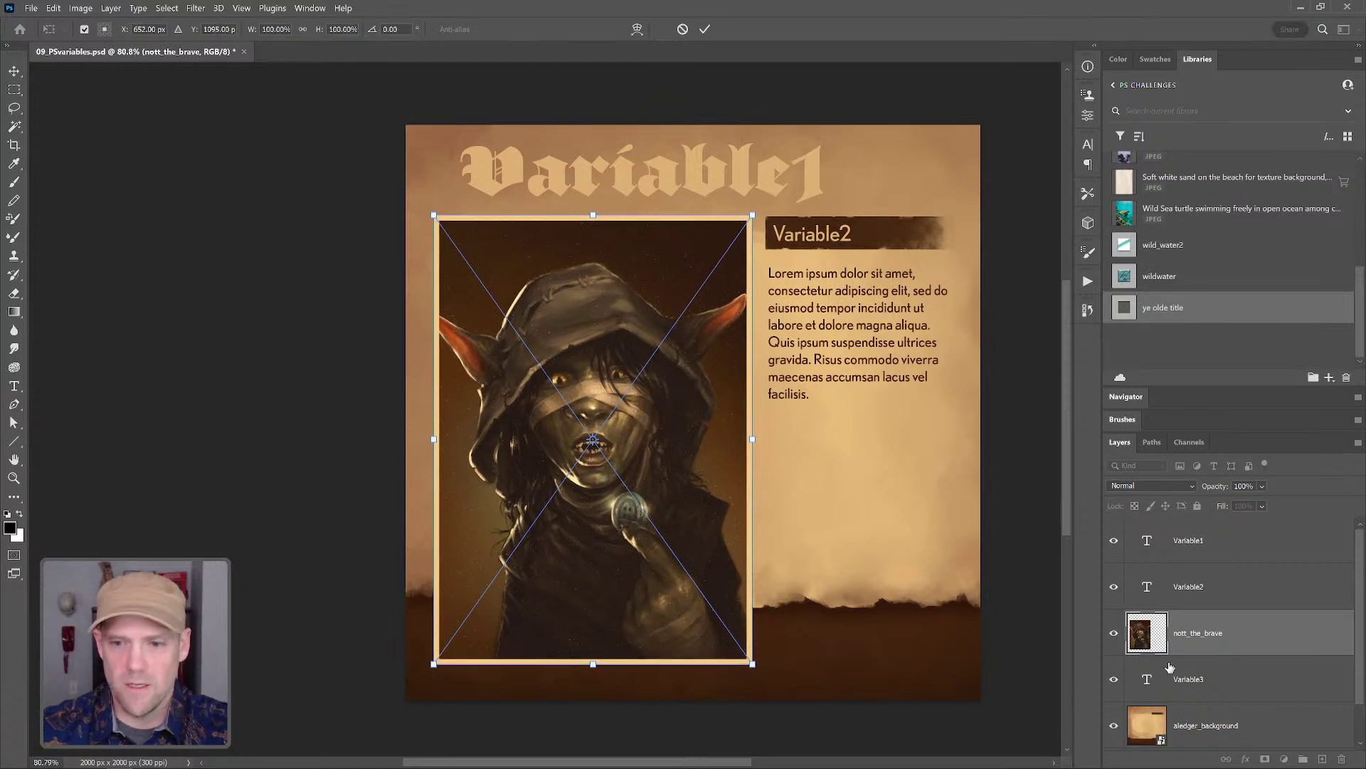
pyautogui.press('Return')
# - Move the Variable1 title about 90 px left, in line with the portrait's left edge
pyautogui.press('t')
pyautogui.click(509, 174)
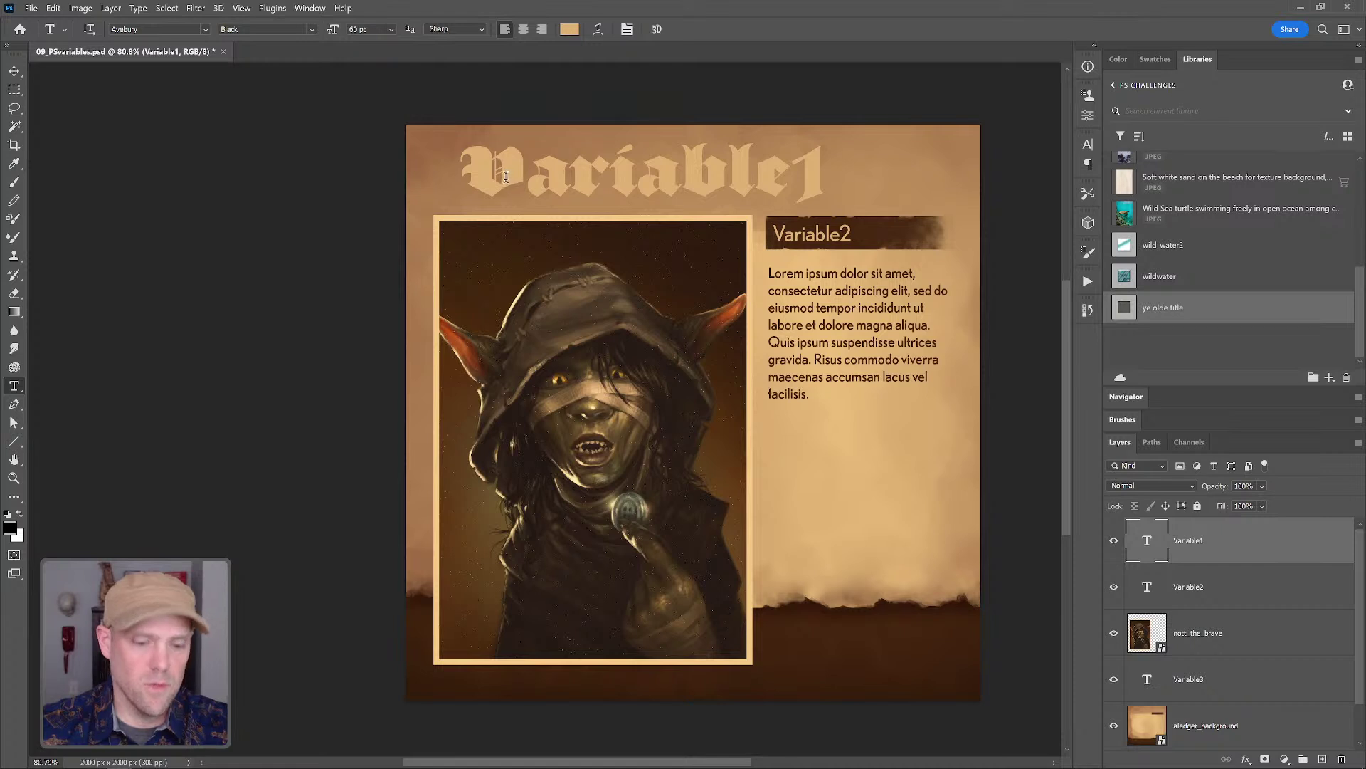
pyautogui.press('v')
pyautogui.moveTo(519, 175); pyautogui.dragTo(489, 174)
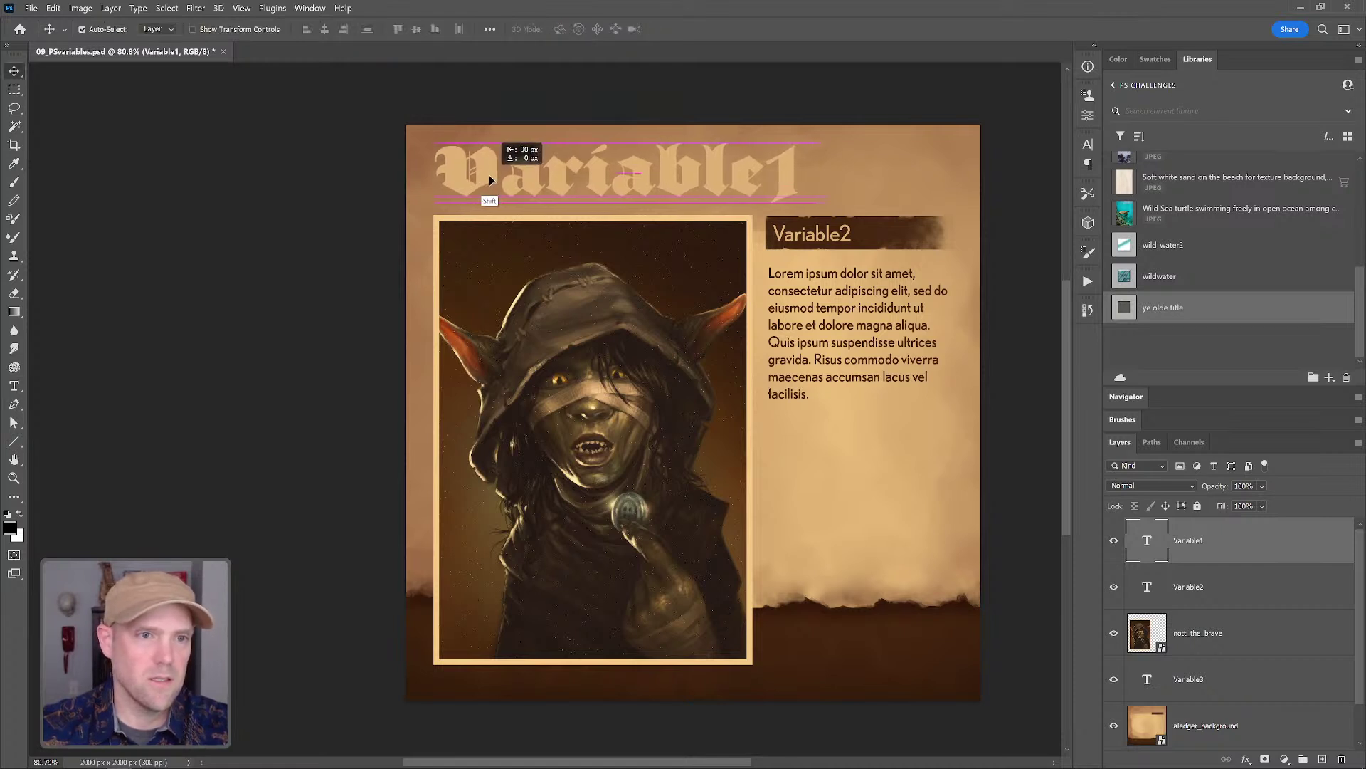
# - Move the nott_the_brave layer beneath Variable3 and rasterize it
pyautogui.click(1297, 681)
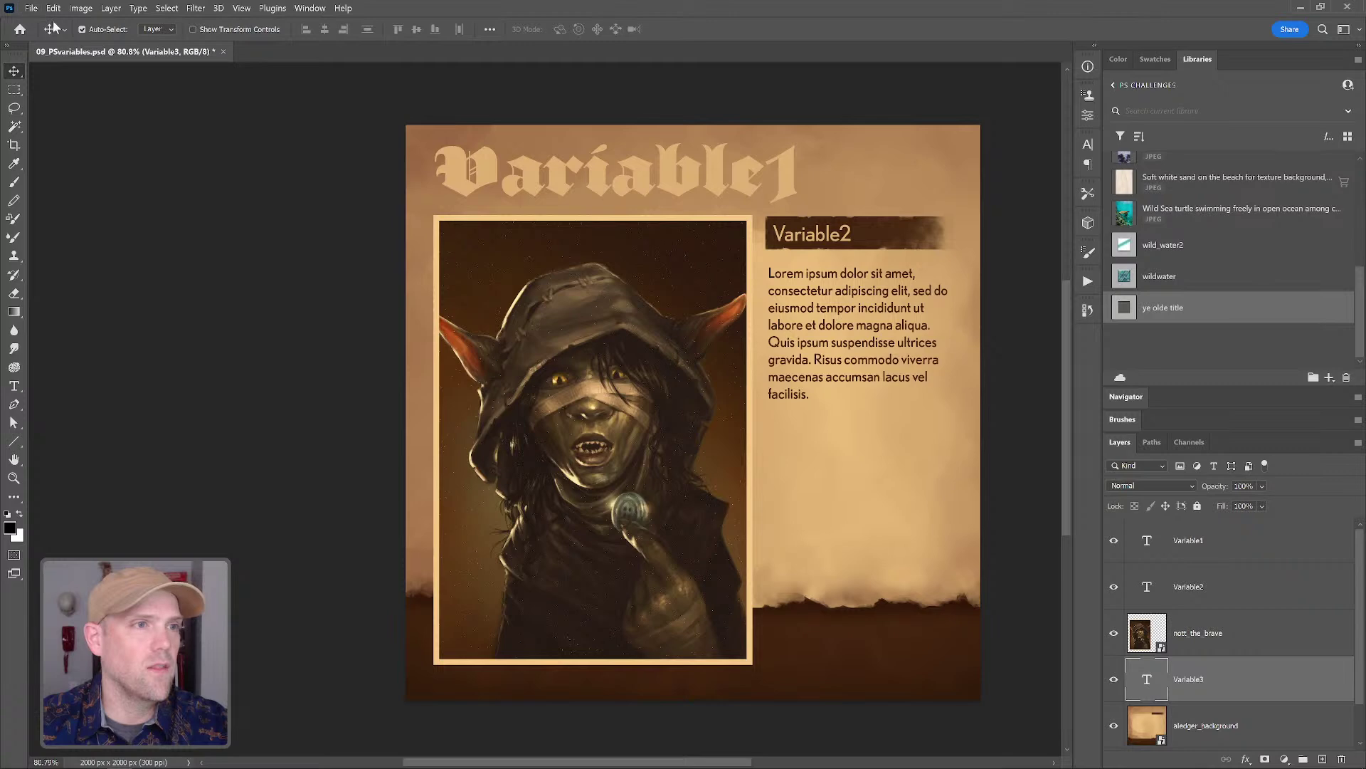
pyautogui.click(1227, 641)
pyautogui.moveTo(1242, 641); pyautogui.dragTo(1221, 672)
pyautogui.rightClick(1210, 682)
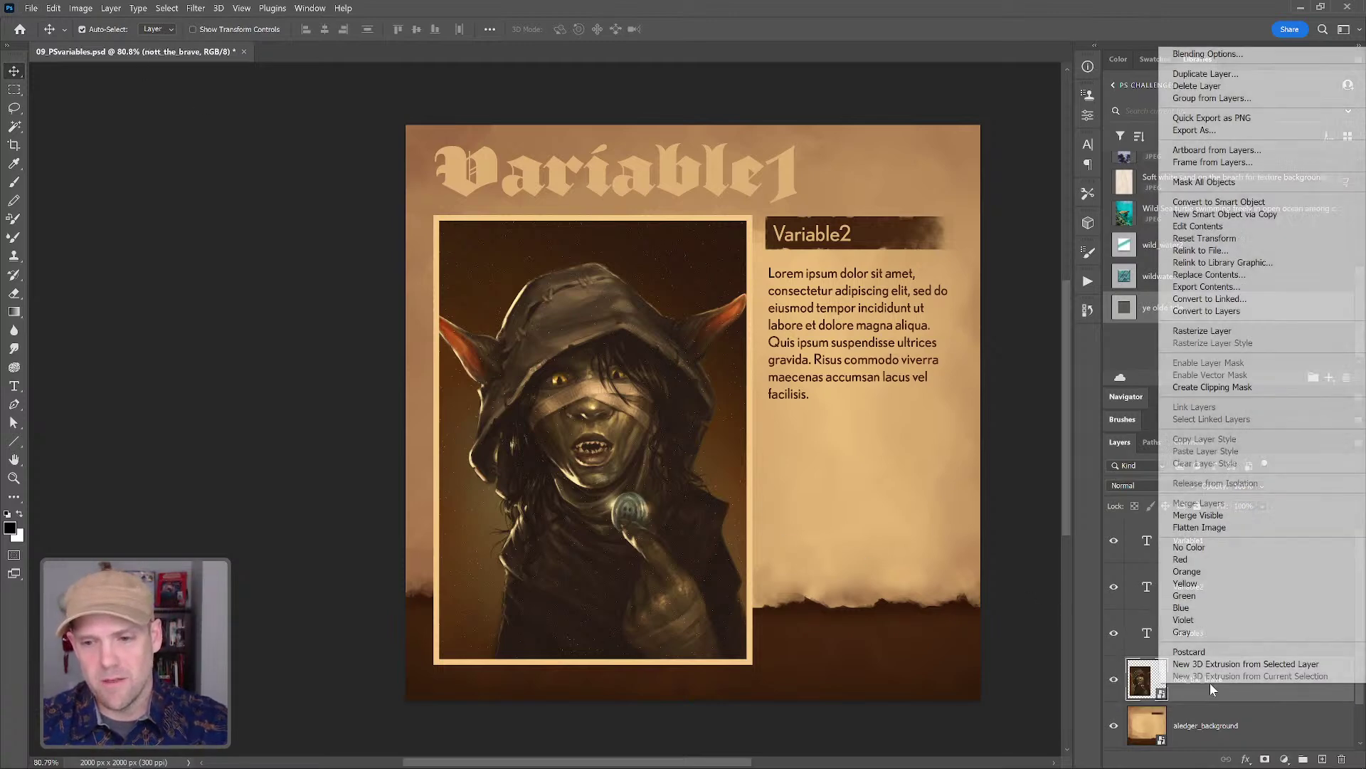
pyautogui.click(1223, 333)
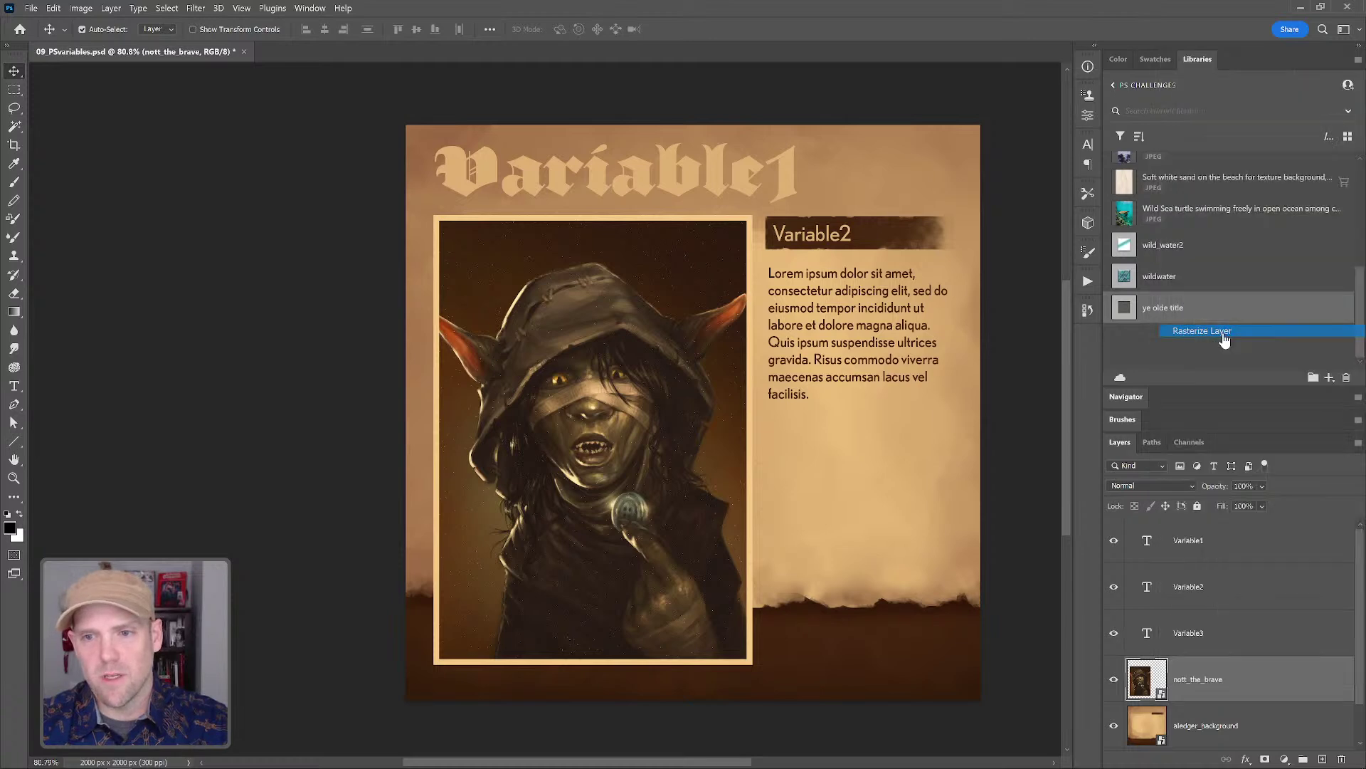
# - Rename the rasterized portrait layer "pixelvariable1"
pyautogui.doubleClick(1205, 680)
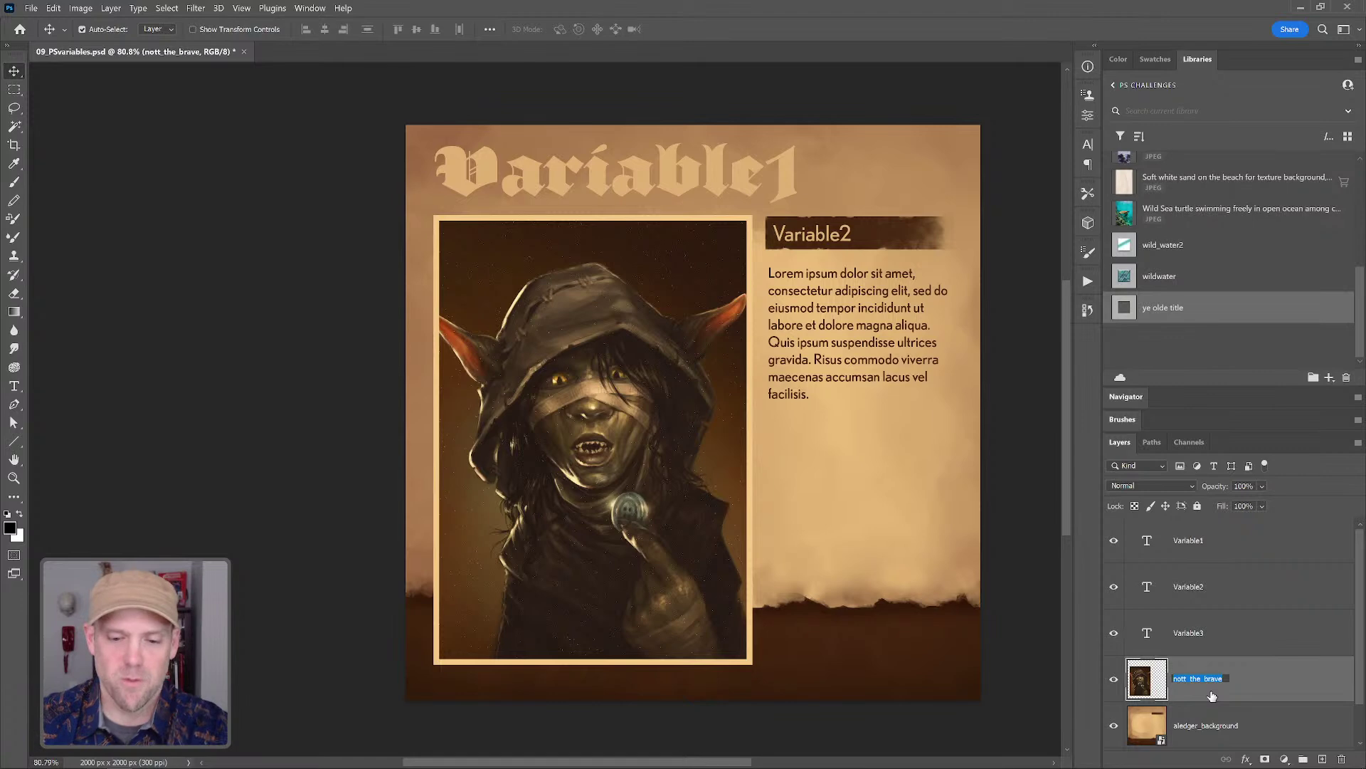
pyautogui.write('pixelvariable1')
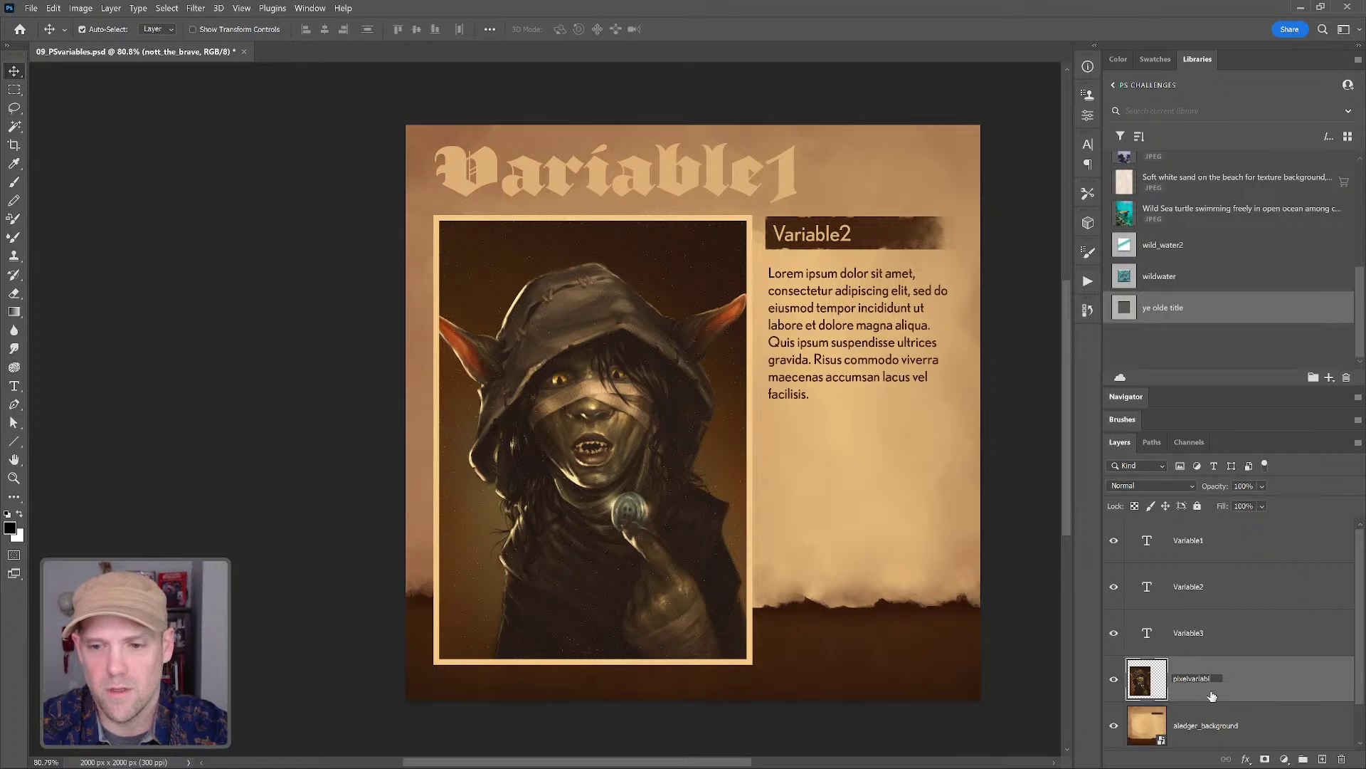
pyautogui.click(1262, 633)
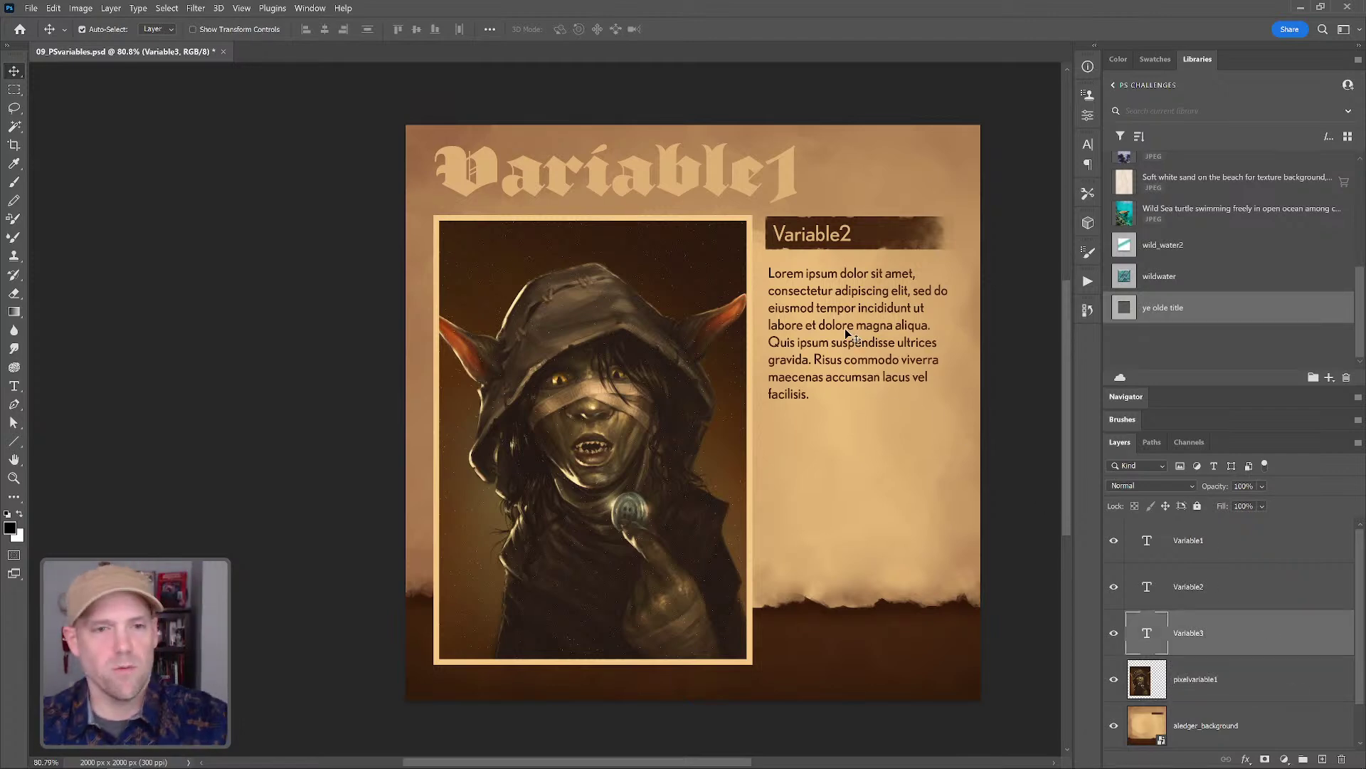
# - Open the variable definitions beside the portrait and enable a Text Replacement variable for the Variable1 layer
pyautogui.click(80, 8)
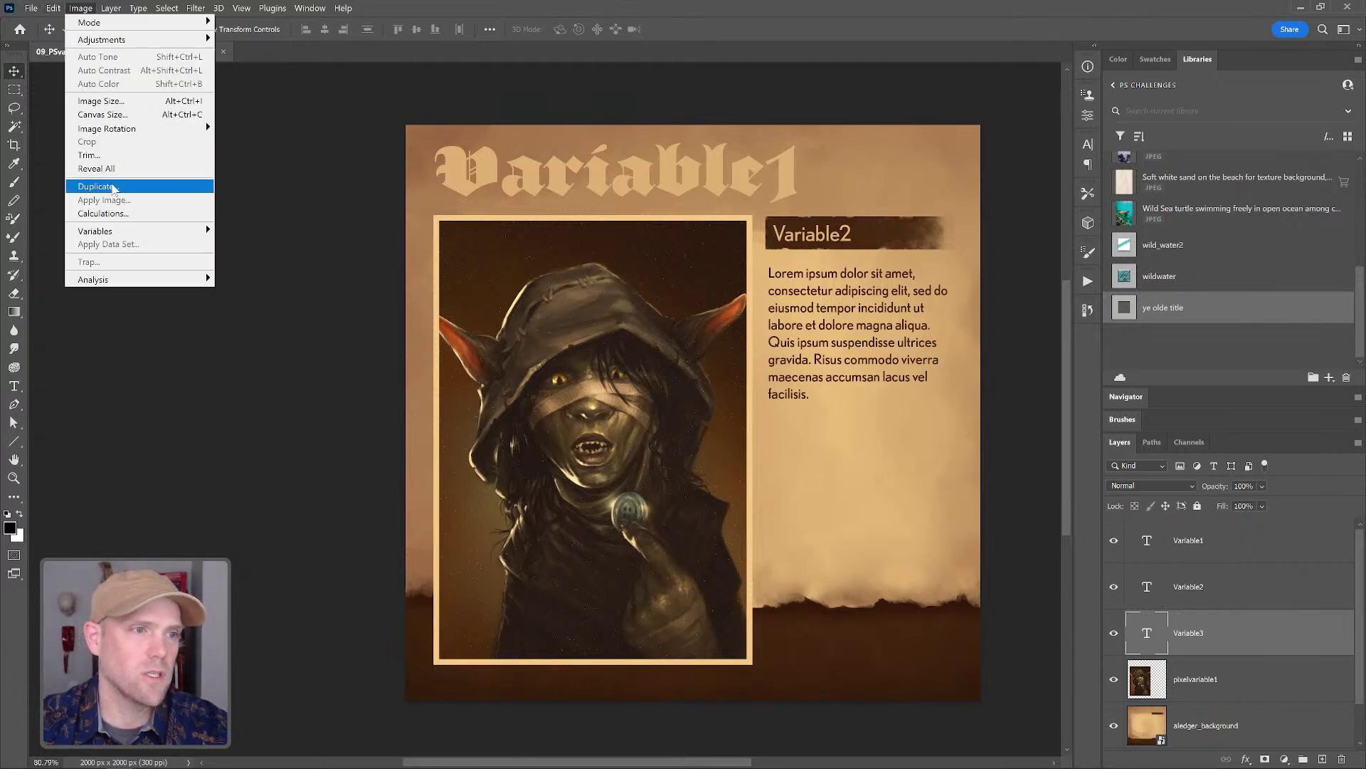
pyautogui.moveTo(134, 231)
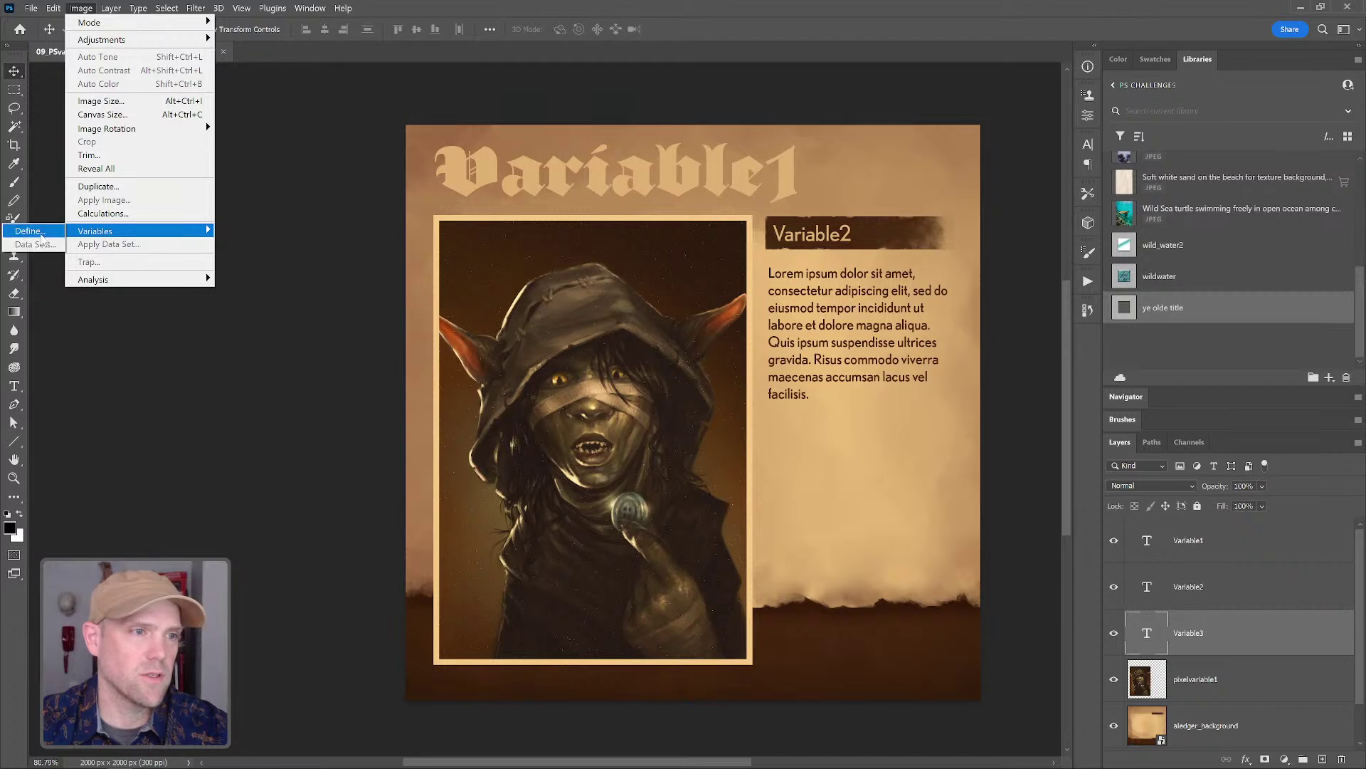
pyautogui.click(39, 233)
pyautogui.moveTo(292, 115); pyautogui.dragTo(1112, 168)
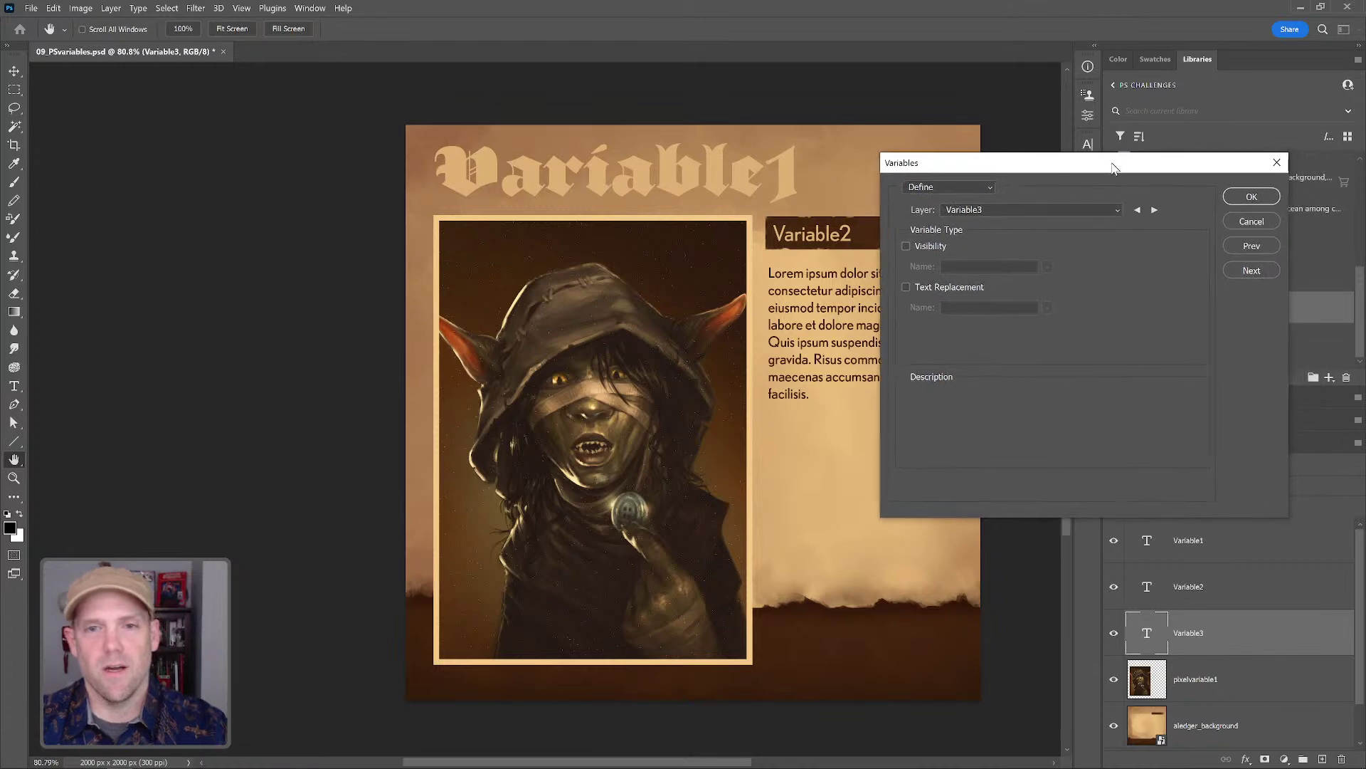
pyautogui.click(1112, 210)
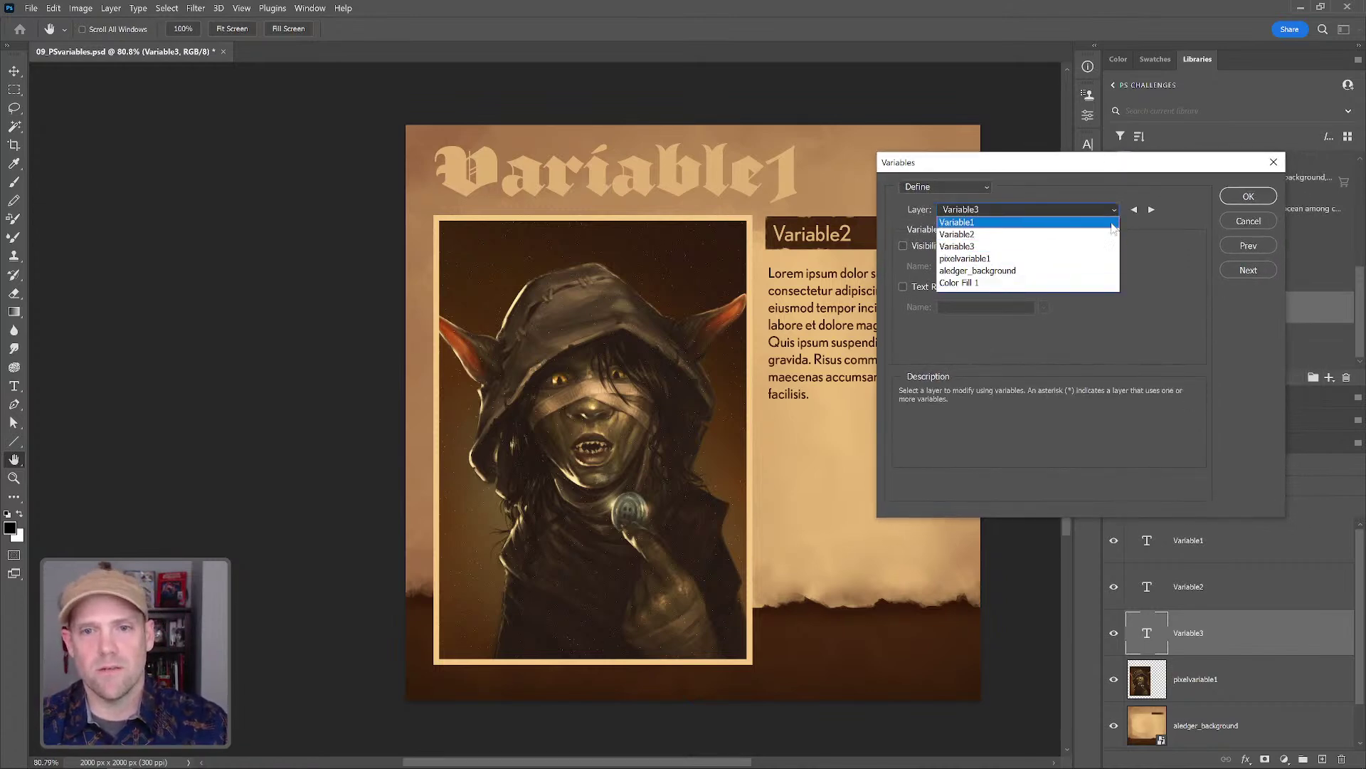
pyautogui.click(1111, 195)
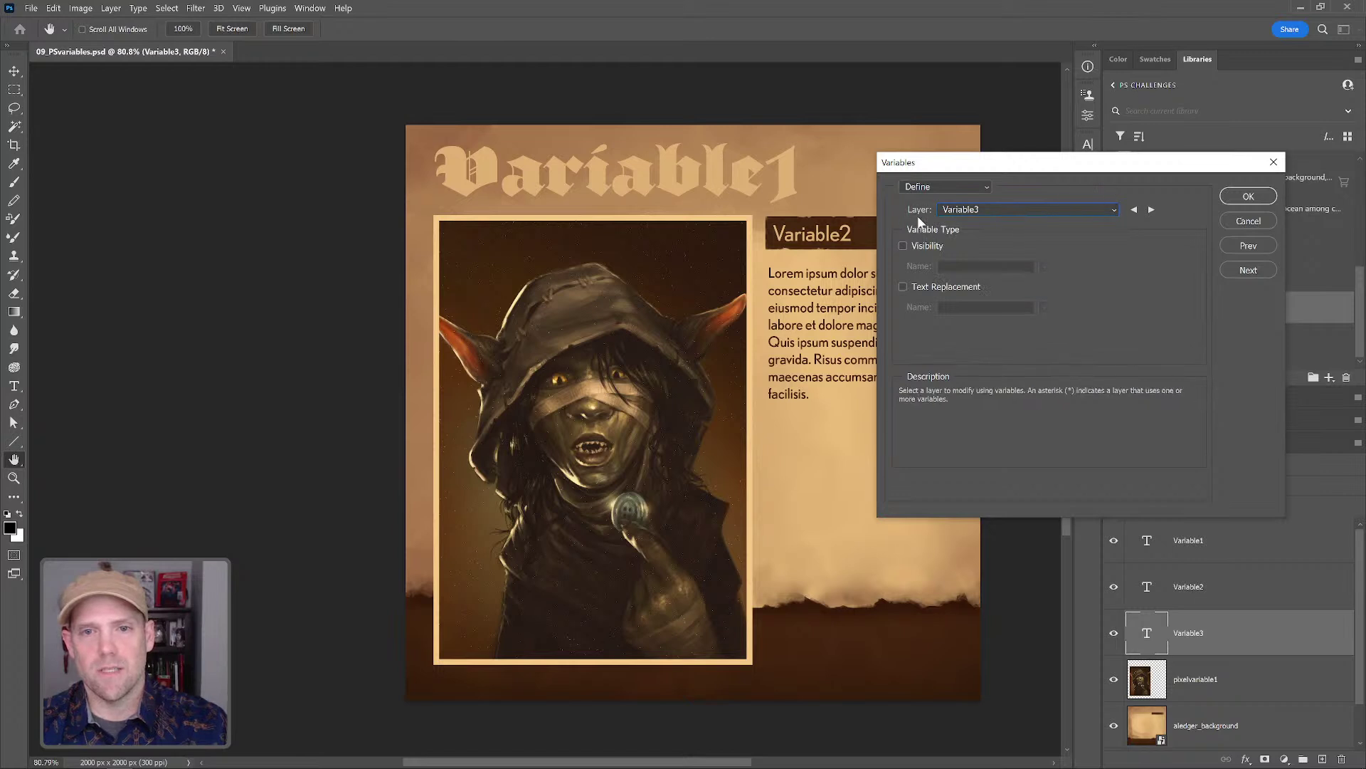
pyautogui.click(1114, 210)
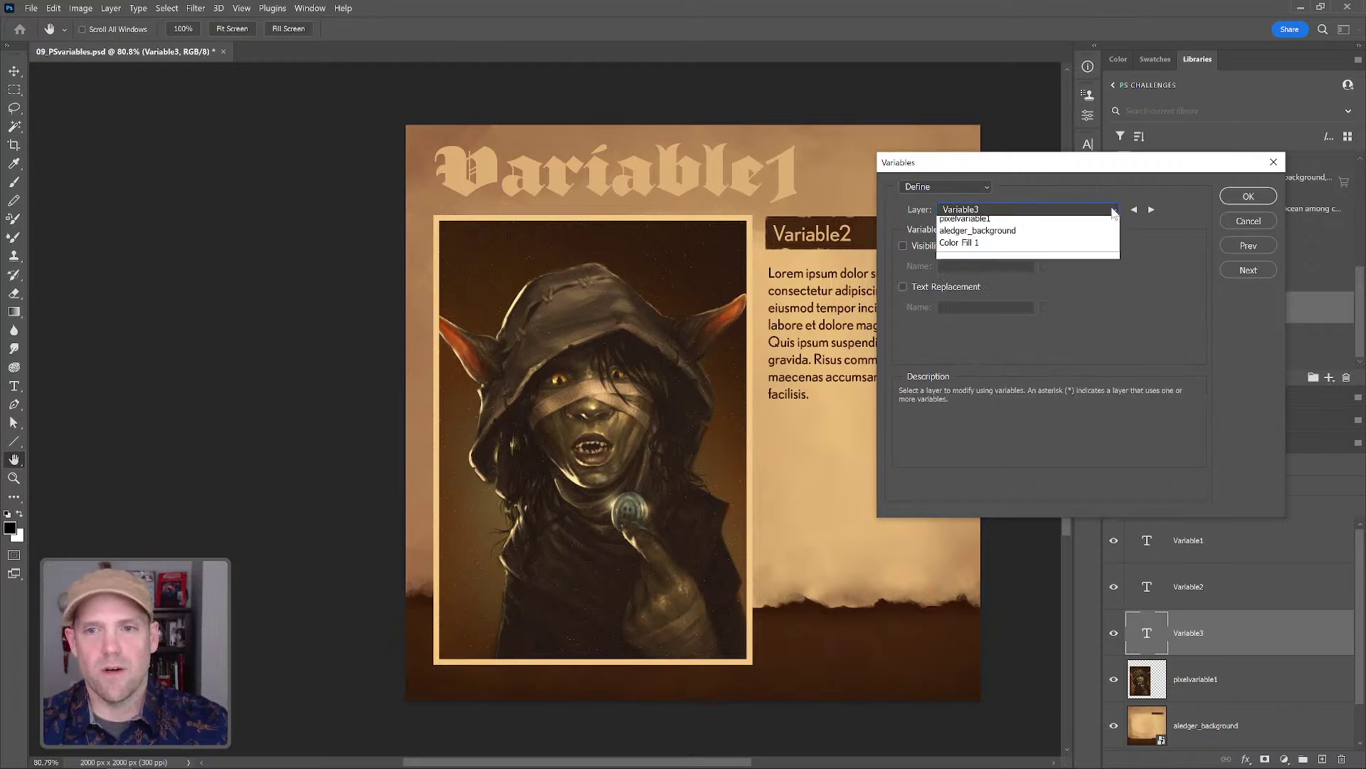
pyautogui.click(1081, 221)
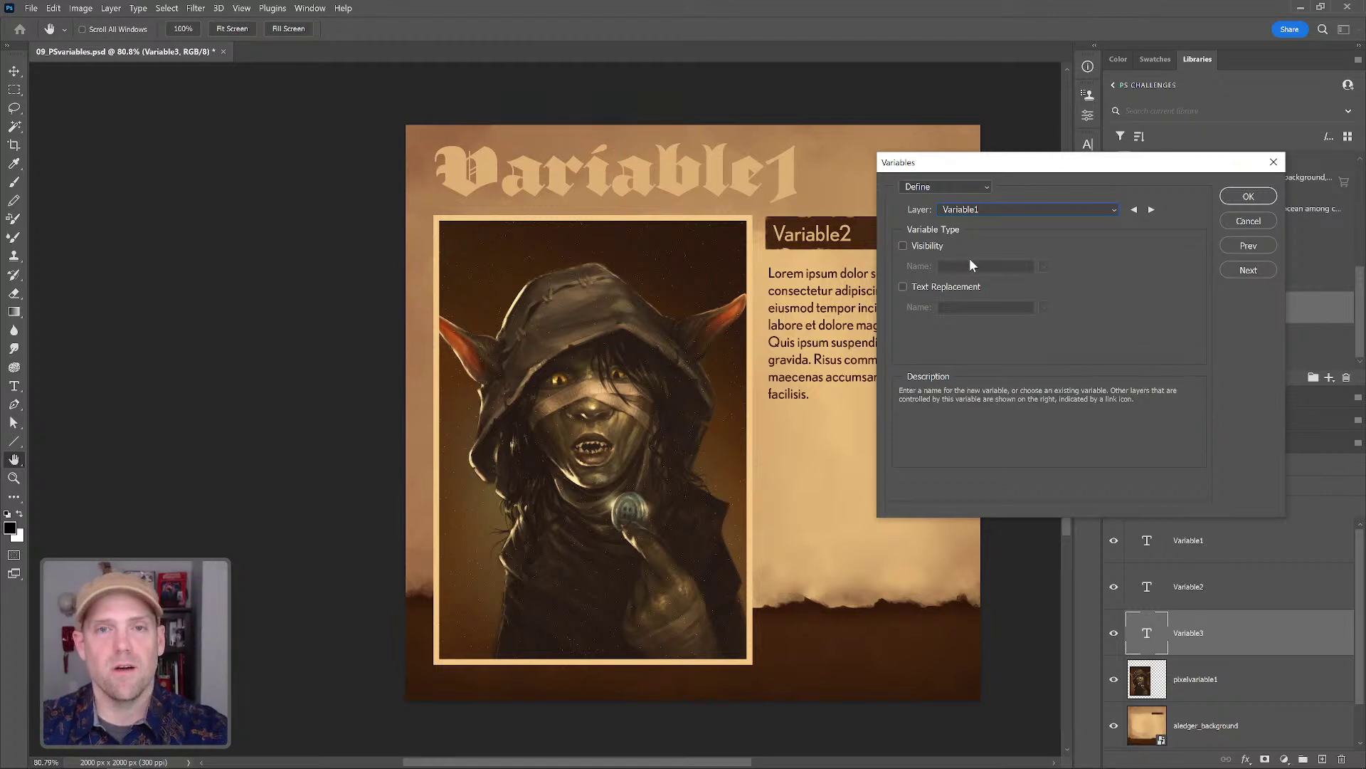
pyautogui.click(902, 287)
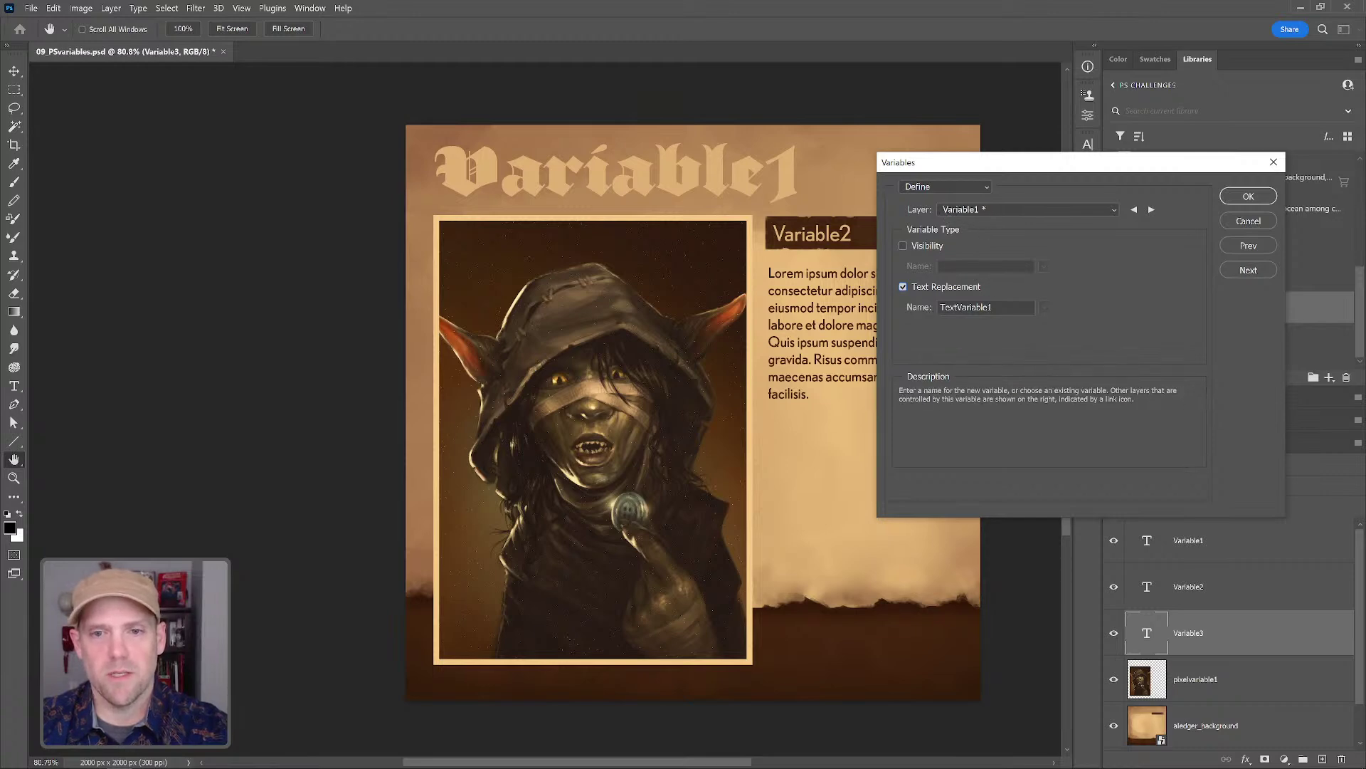
pyautogui.click(903, 287)
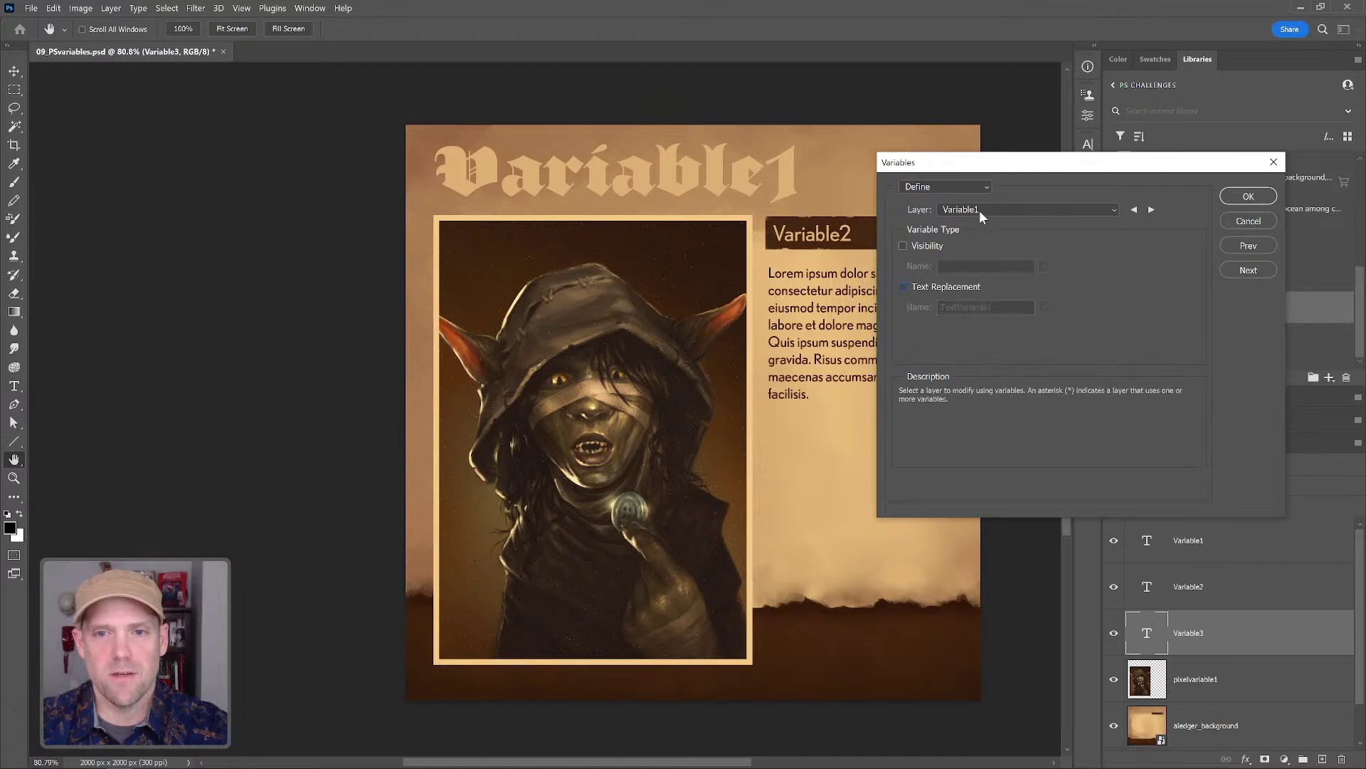
pyautogui.click(901, 287)
pyautogui.click(1115, 210)
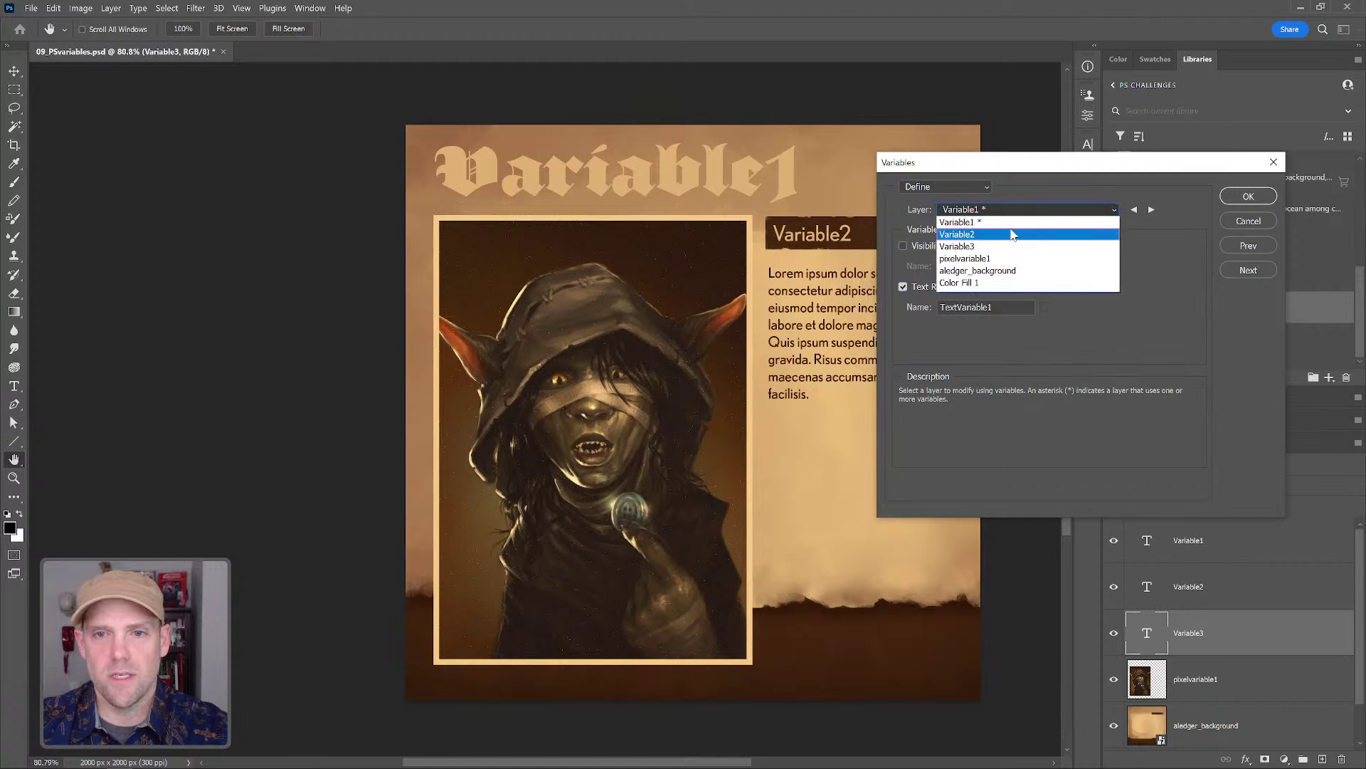
pyautogui.click(1155, 238)
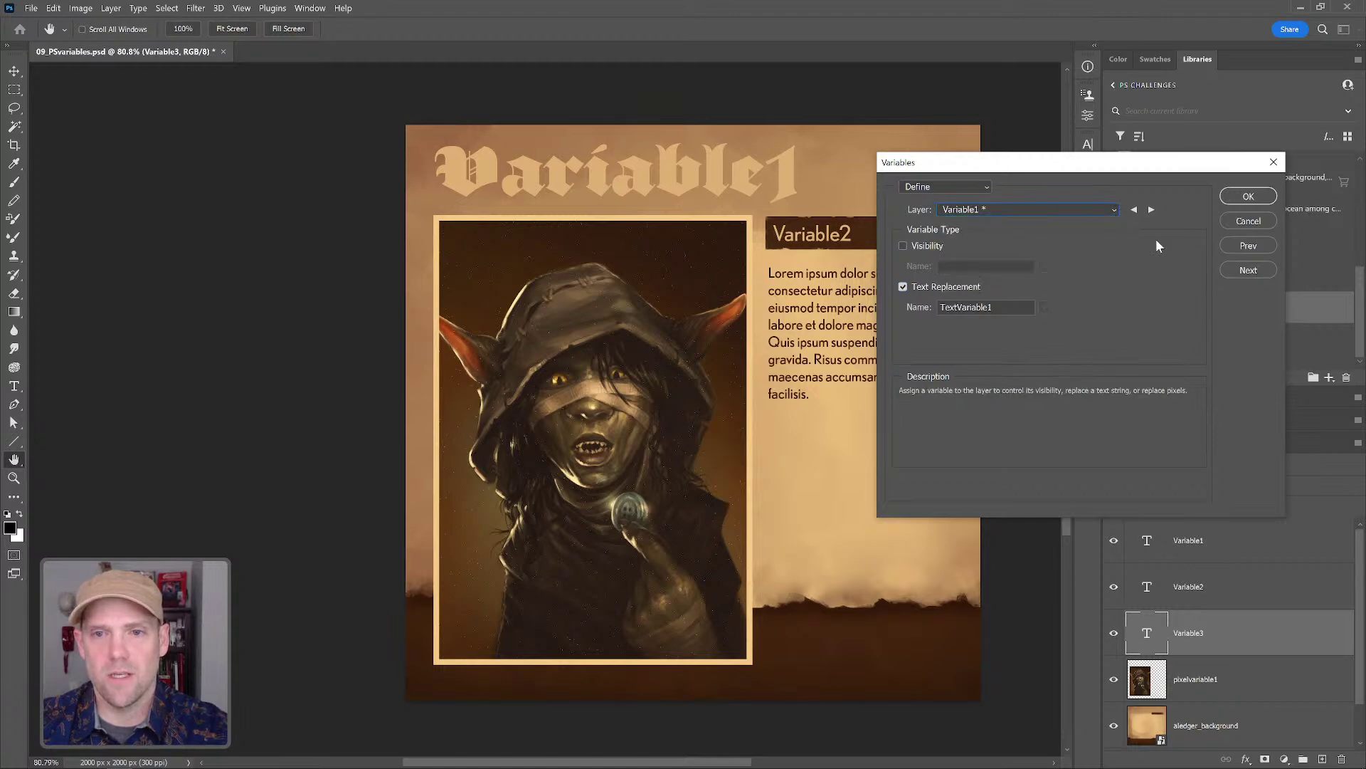
# - Enable Text Replacement variables for the Variable2 and Variable3 layers
pyautogui.click(1115, 210)
pyautogui.click(988, 246)
pyautogui.click(1114, 209)
pyautogui.click(996, 246)
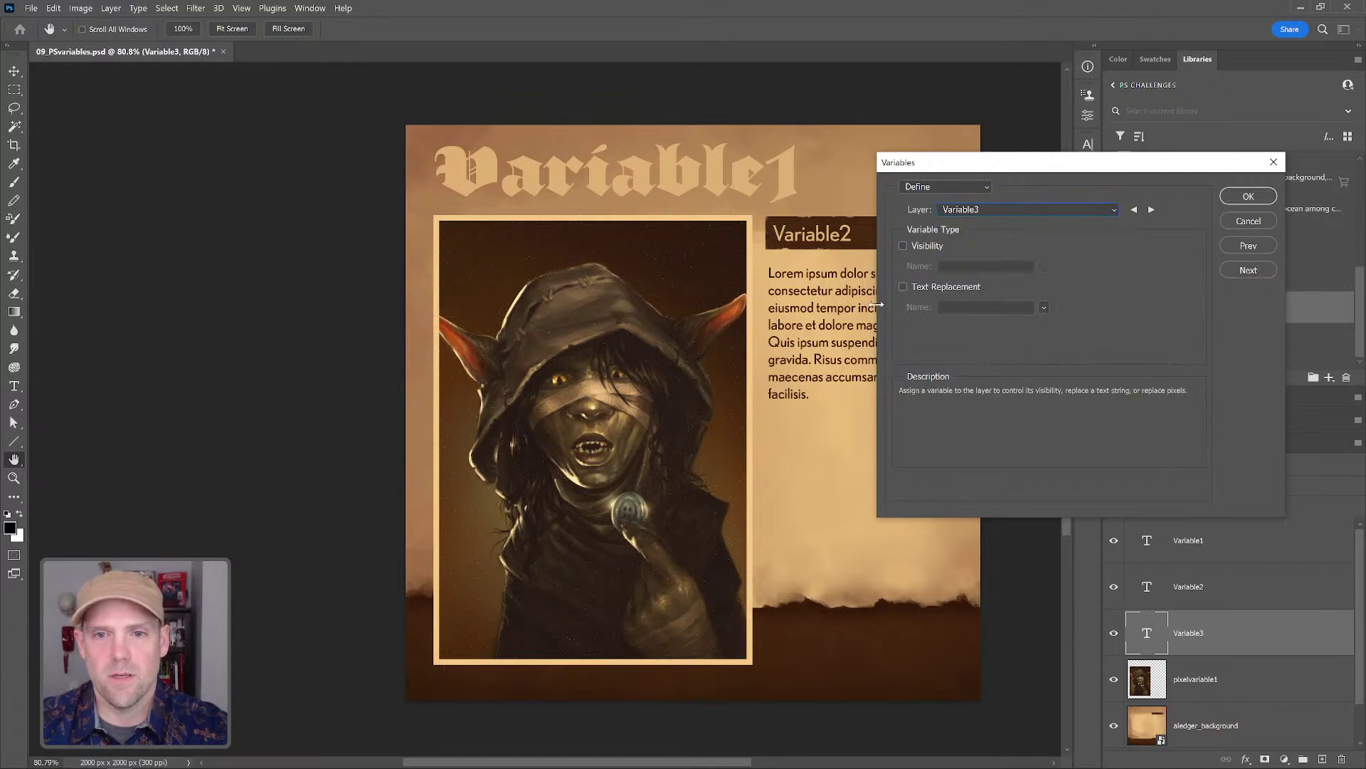
# - Enable a Pixel Replacement variable for the pixelvariable1 layer
pyautogui.click(1110, 210)
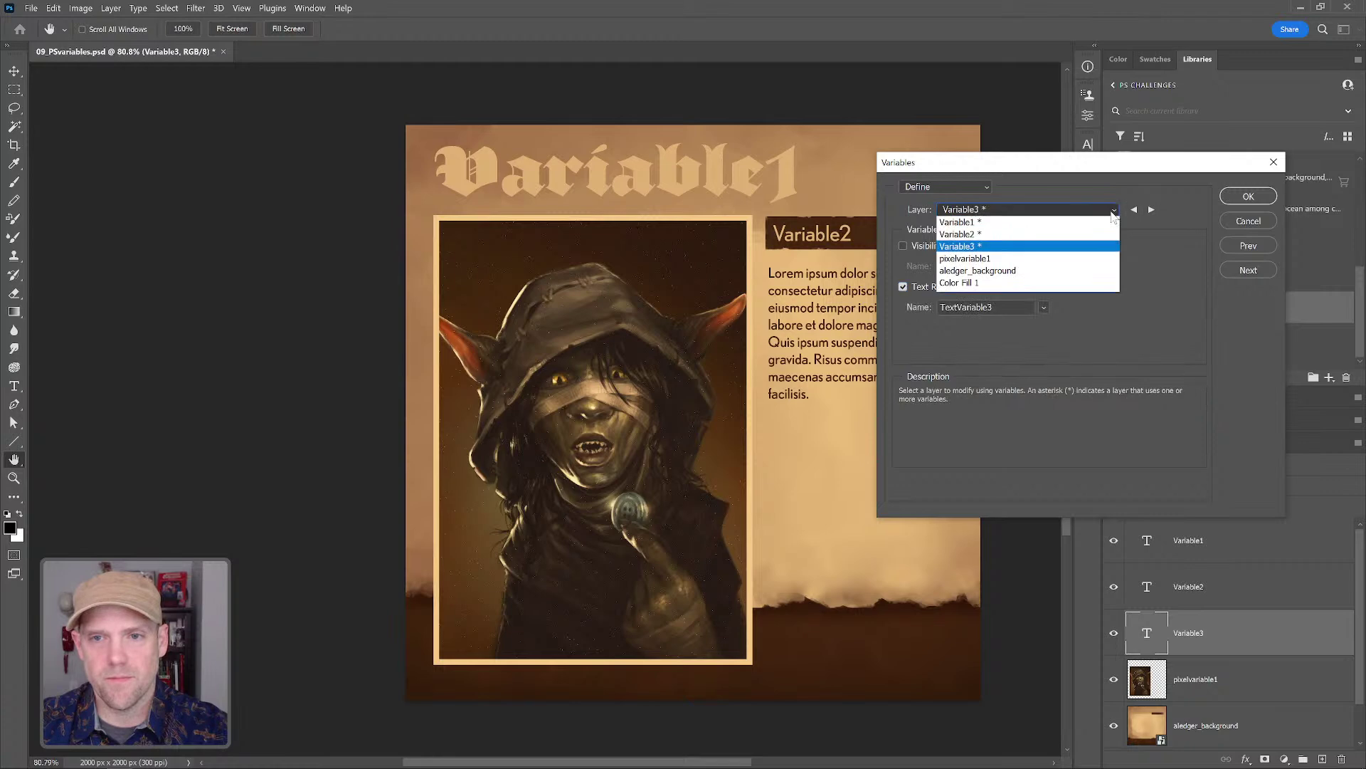
pyautogui.click(994, 269)
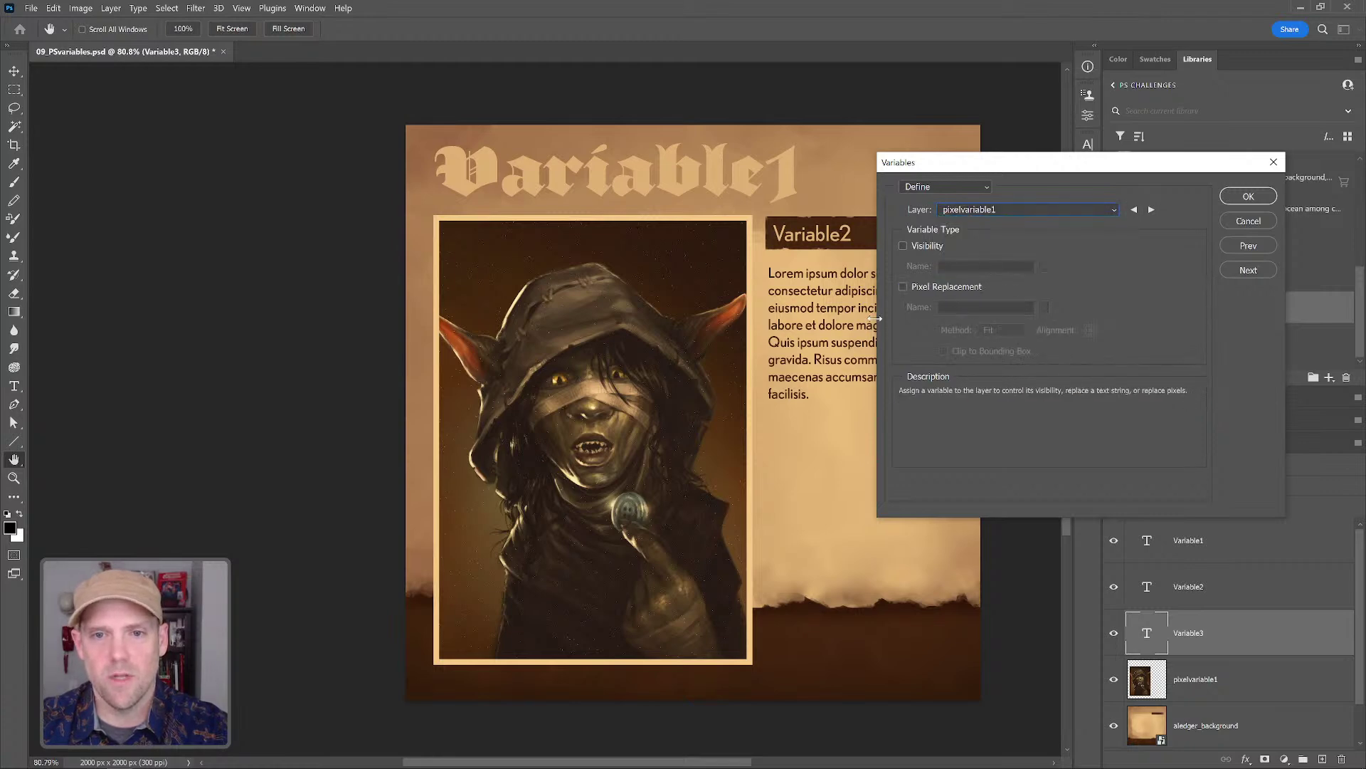
pyautogui.click(903, 287)
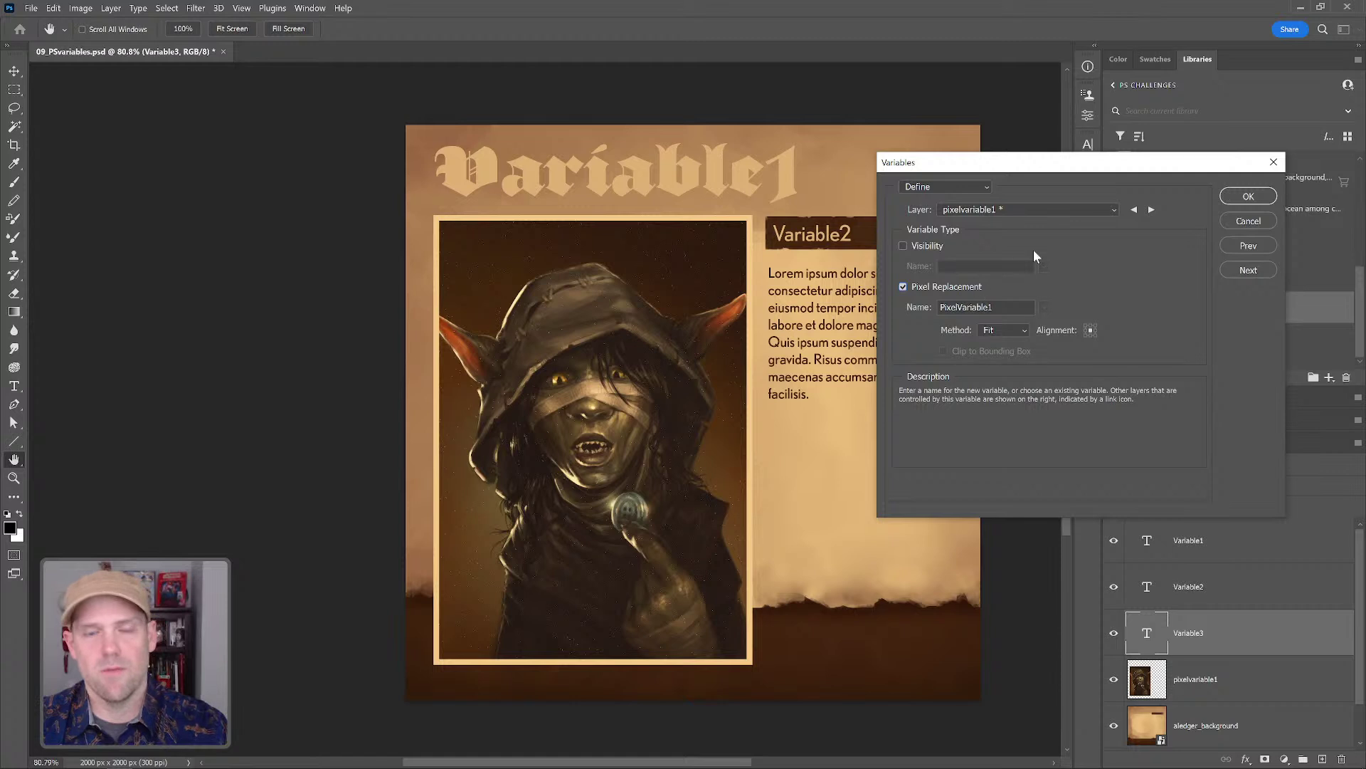
# - Try the Fill method with Clip to Bounding Box for the portrait's pixel replacement, and return the method to Fit
pyautogui.click(1024, 331)
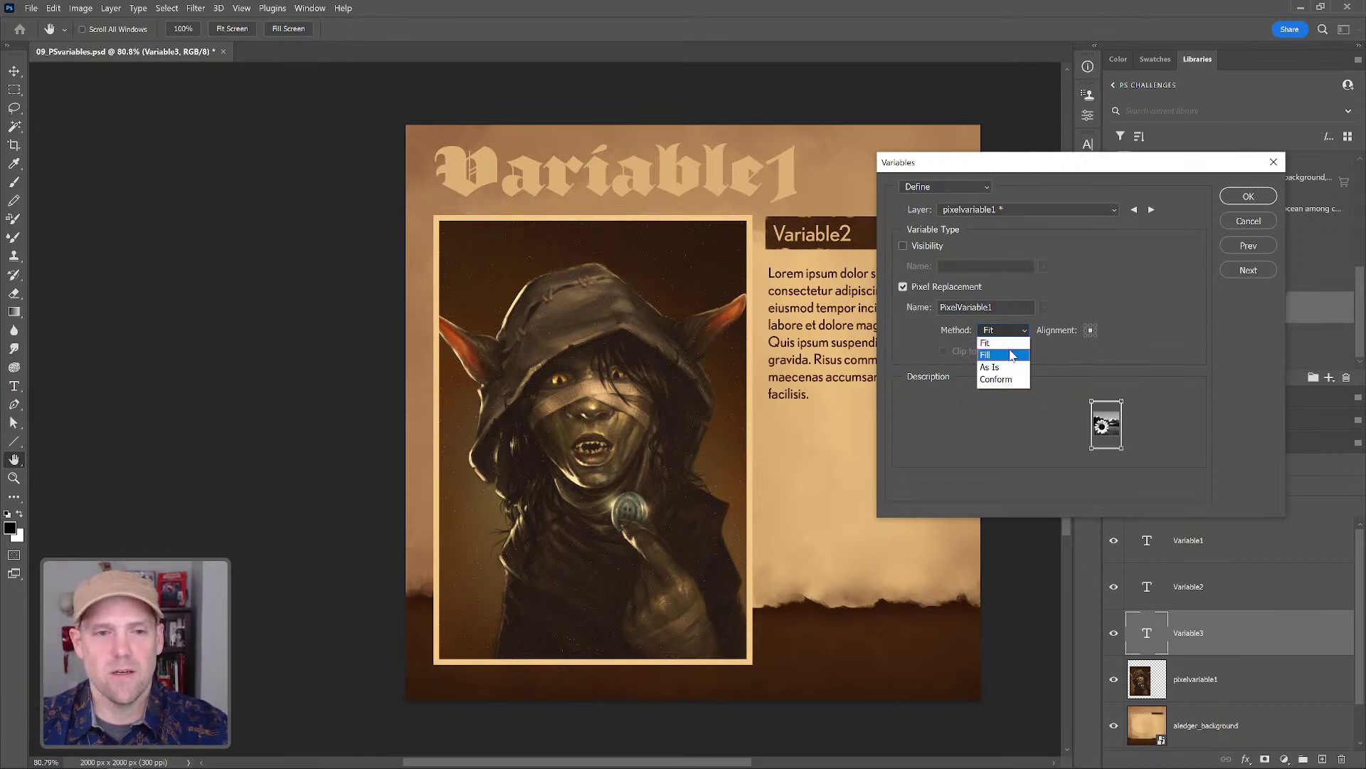
pyautogui.click(1010, 356)
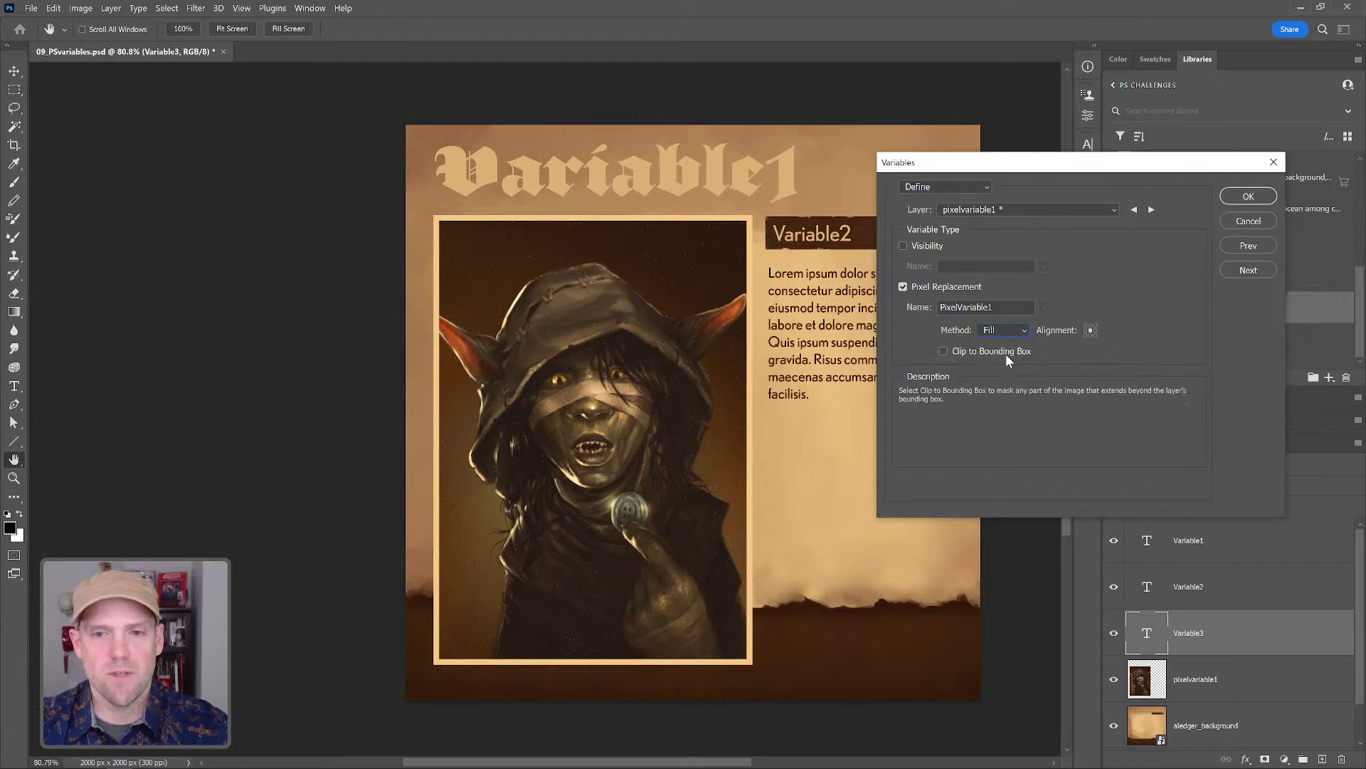
pyautogui.click(943, 351)
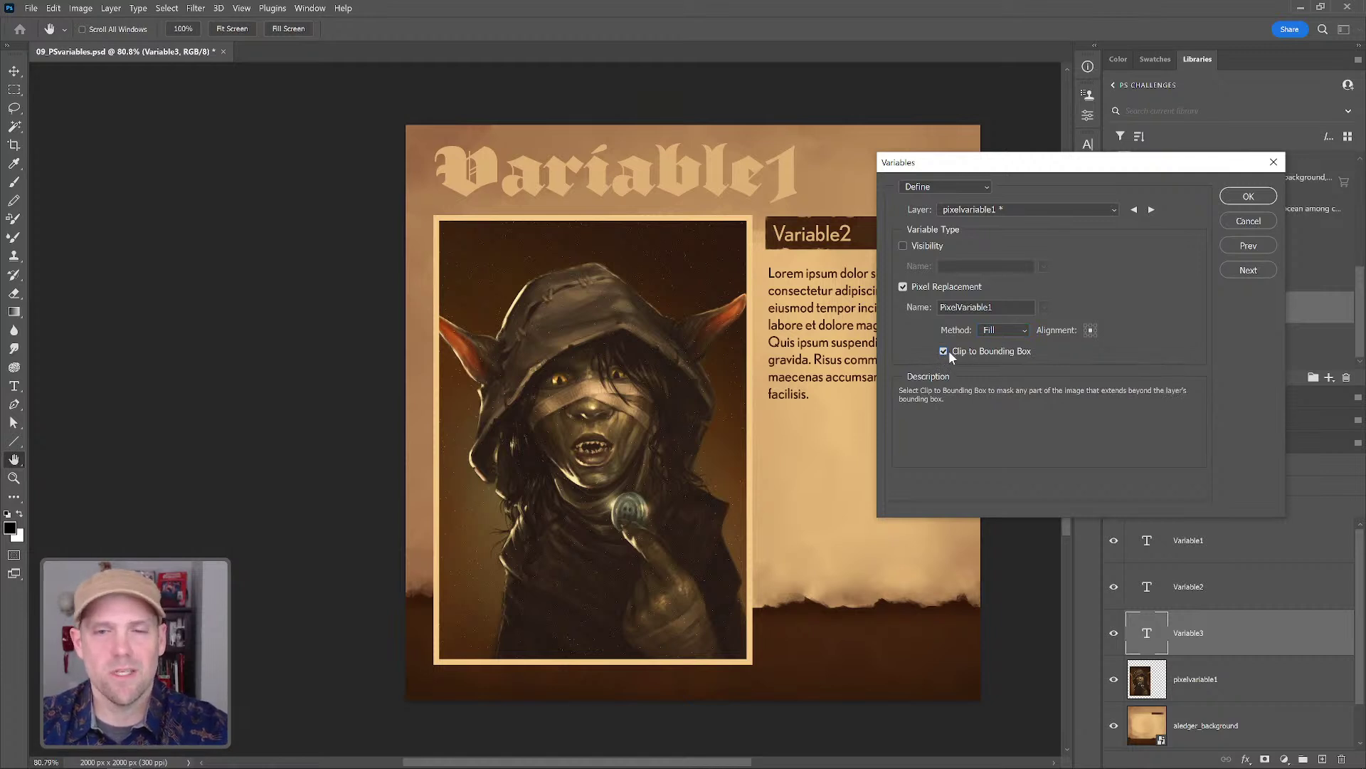
pyautogui.click(1024, 329)
pyautogui.click(1007, 346)
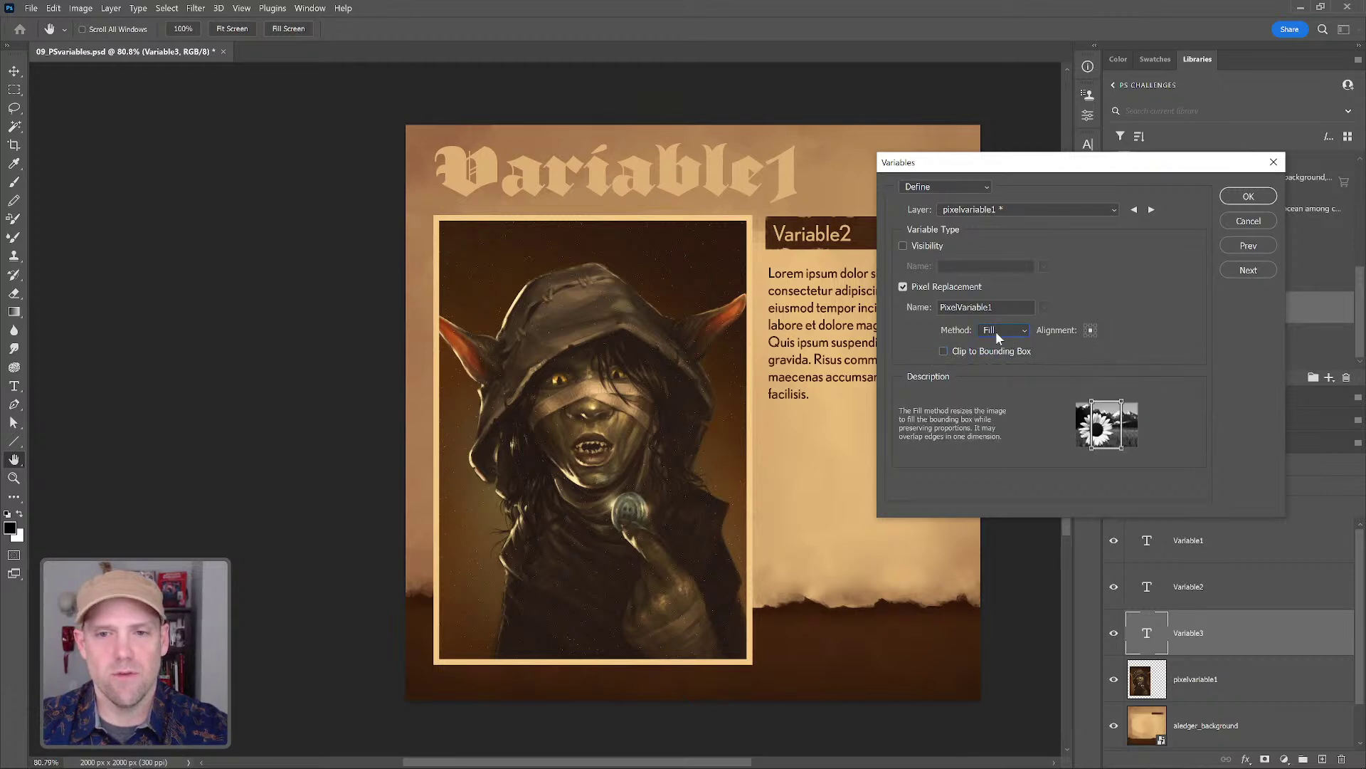
pyautogui.click(1010, 331)
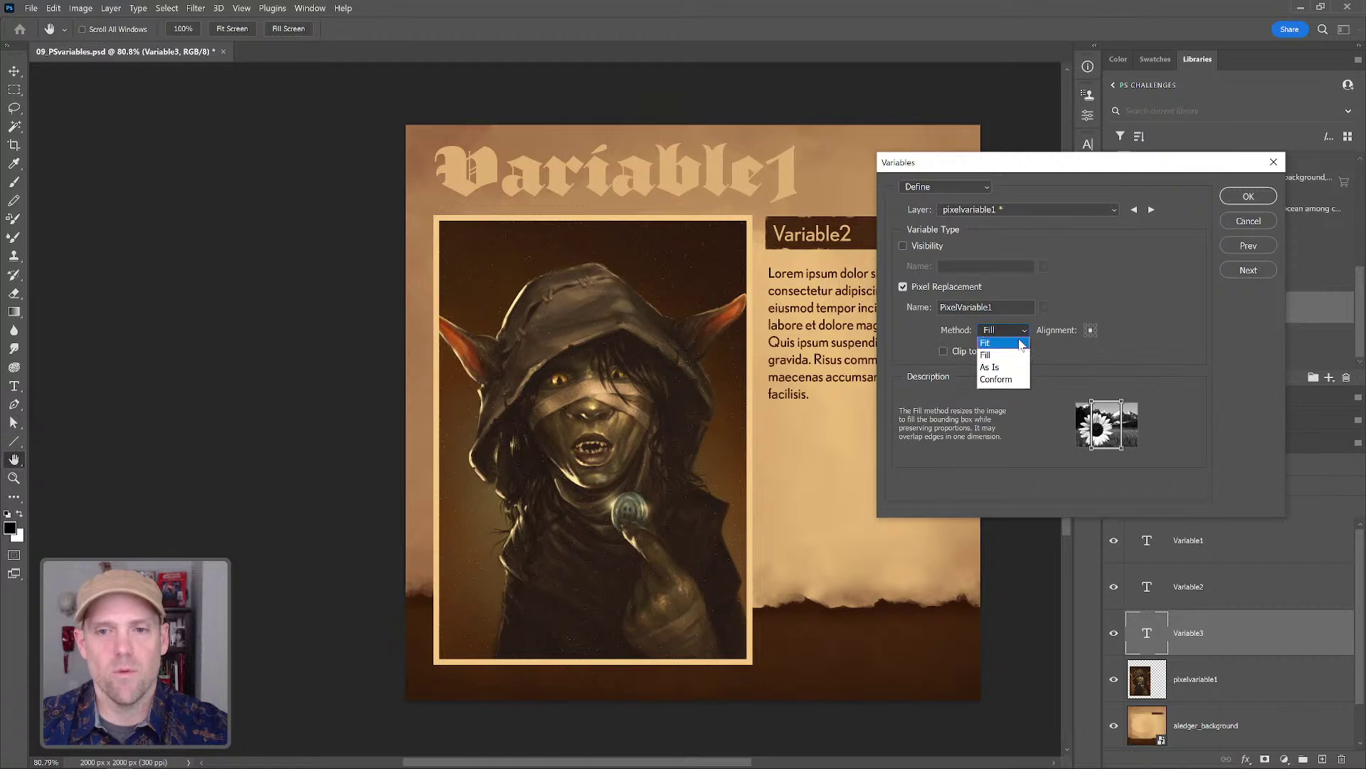
pyautogui.click(1014, 344)
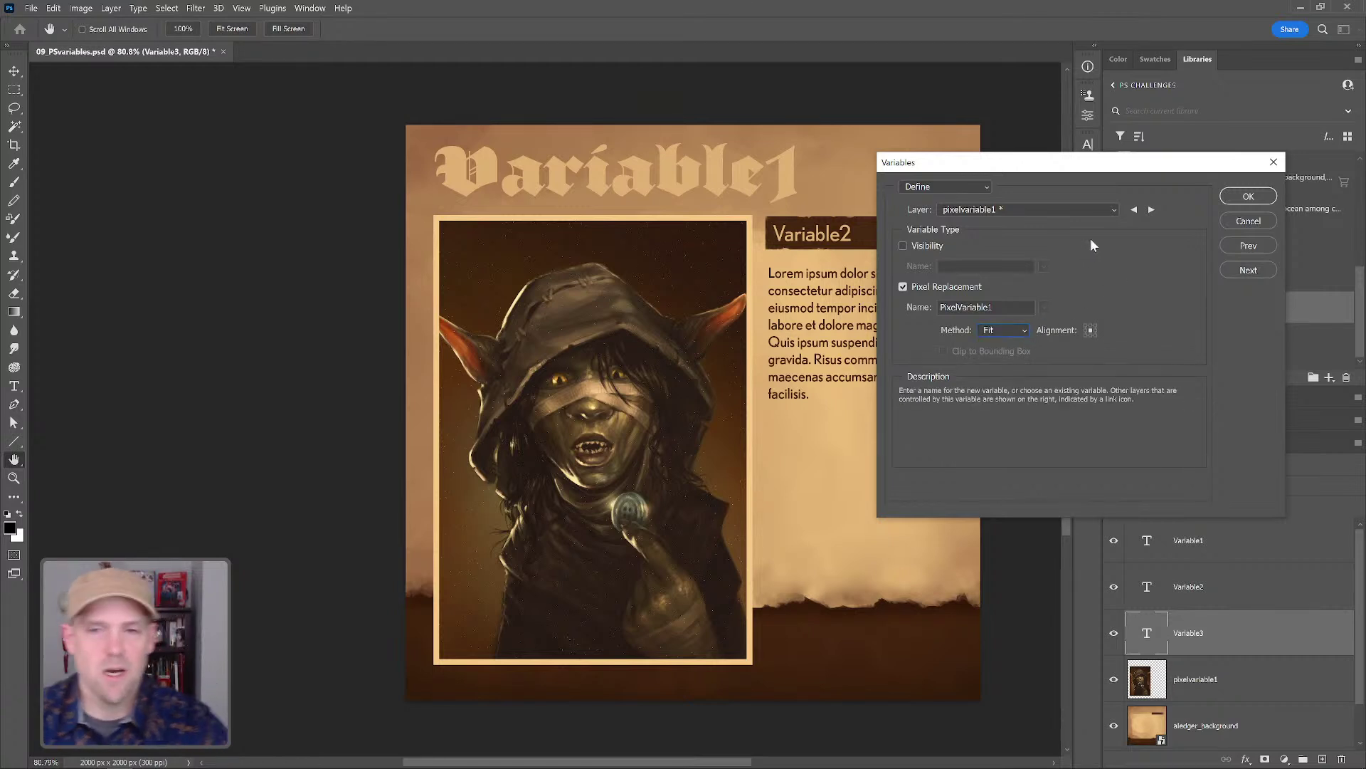
# - Review the Text Replacement variable name assigned to the Variable1 layer
pyautogui.click(1113, 207)
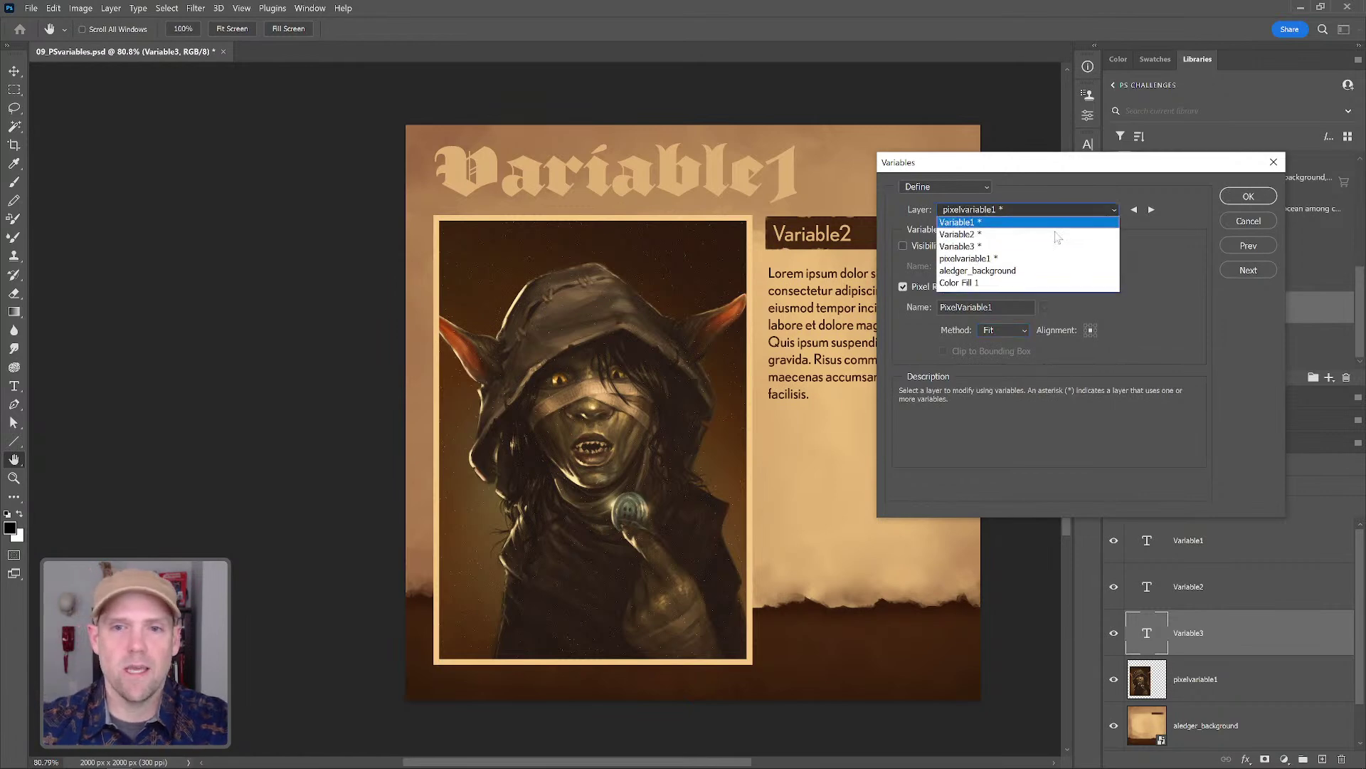
pyautogui.click(1016, 226)
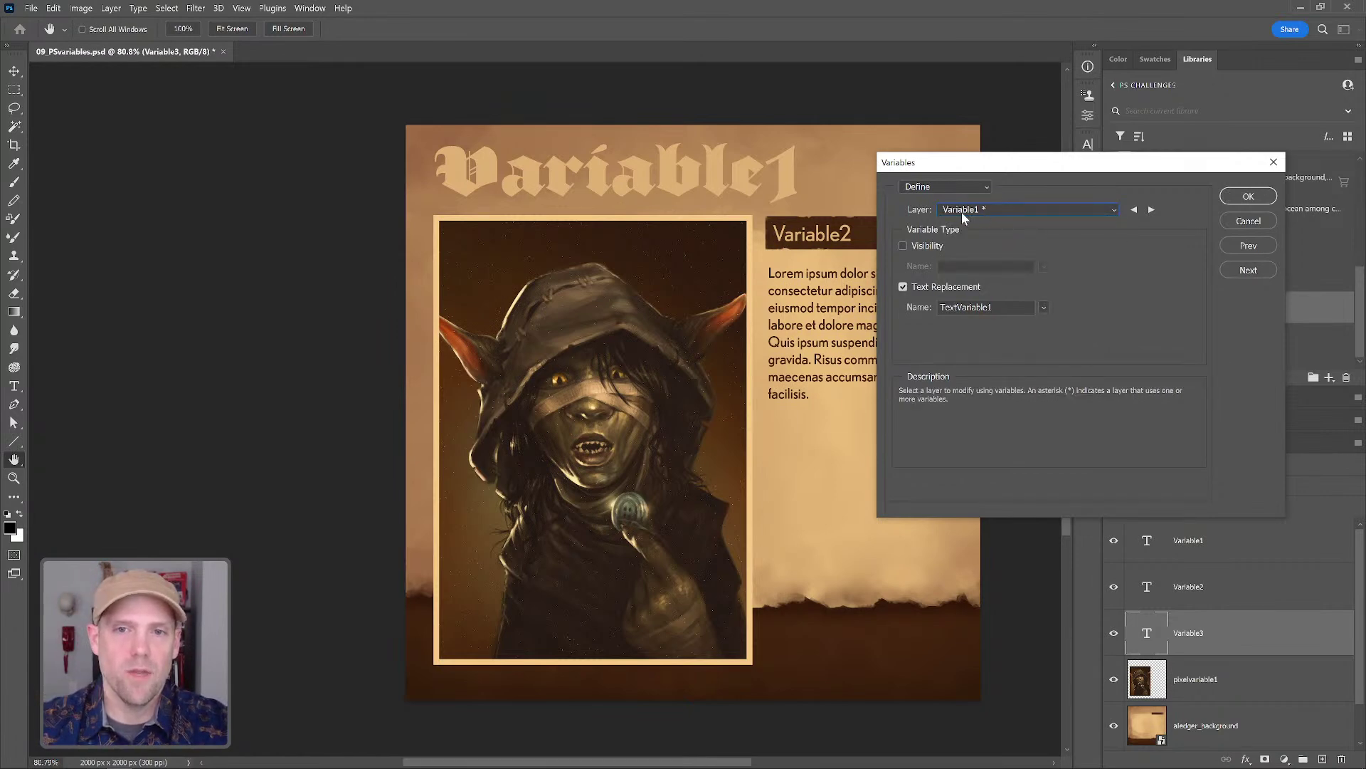
pyautogui.doubleClick(989, 307)
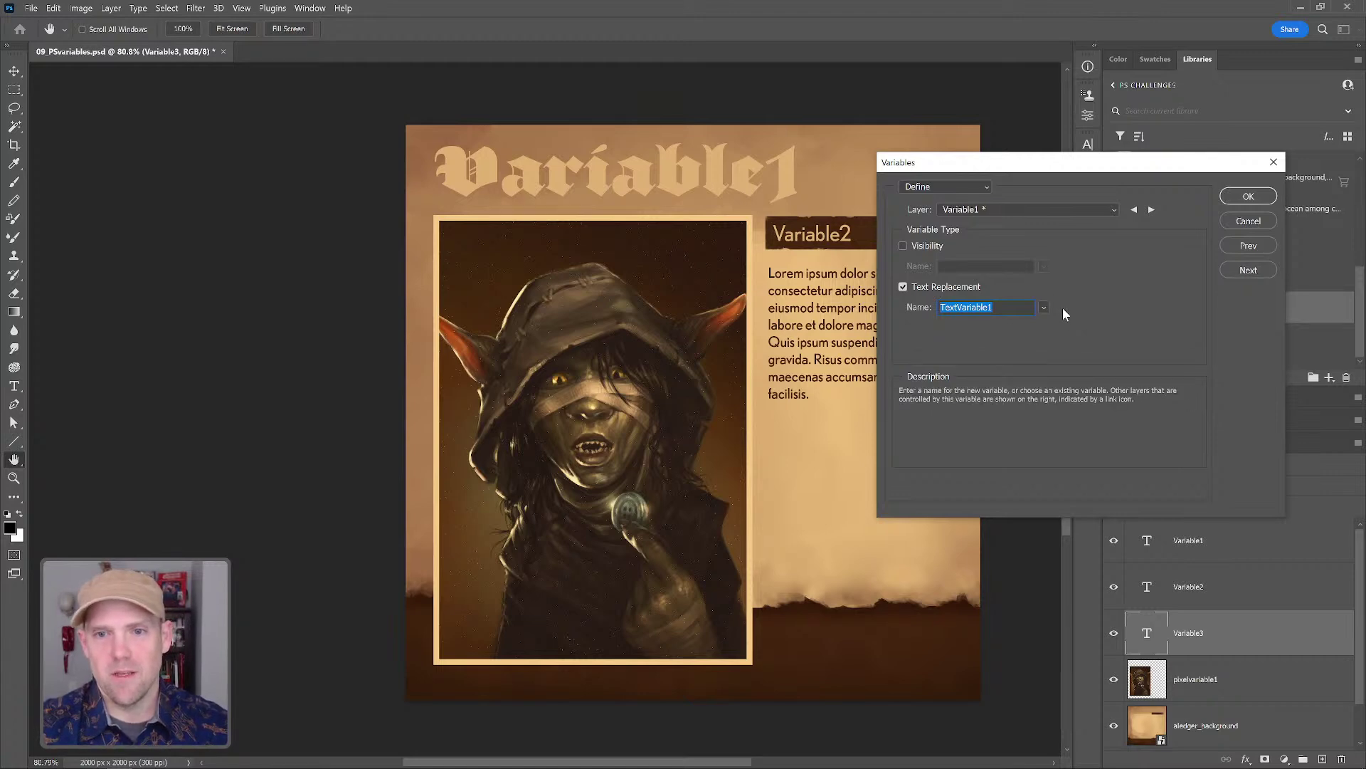
pyautogui.click(1016, 311)
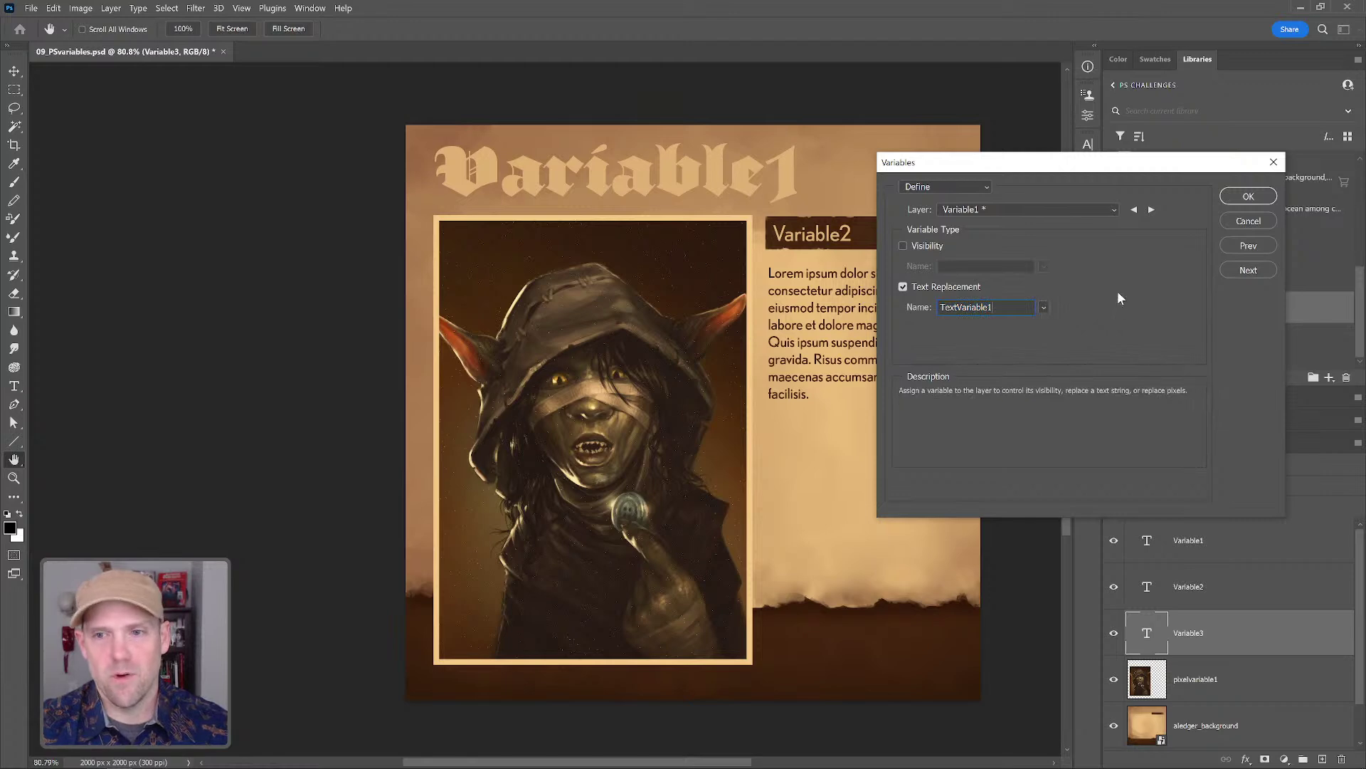
pyautogui.doubleClick(982, 307)
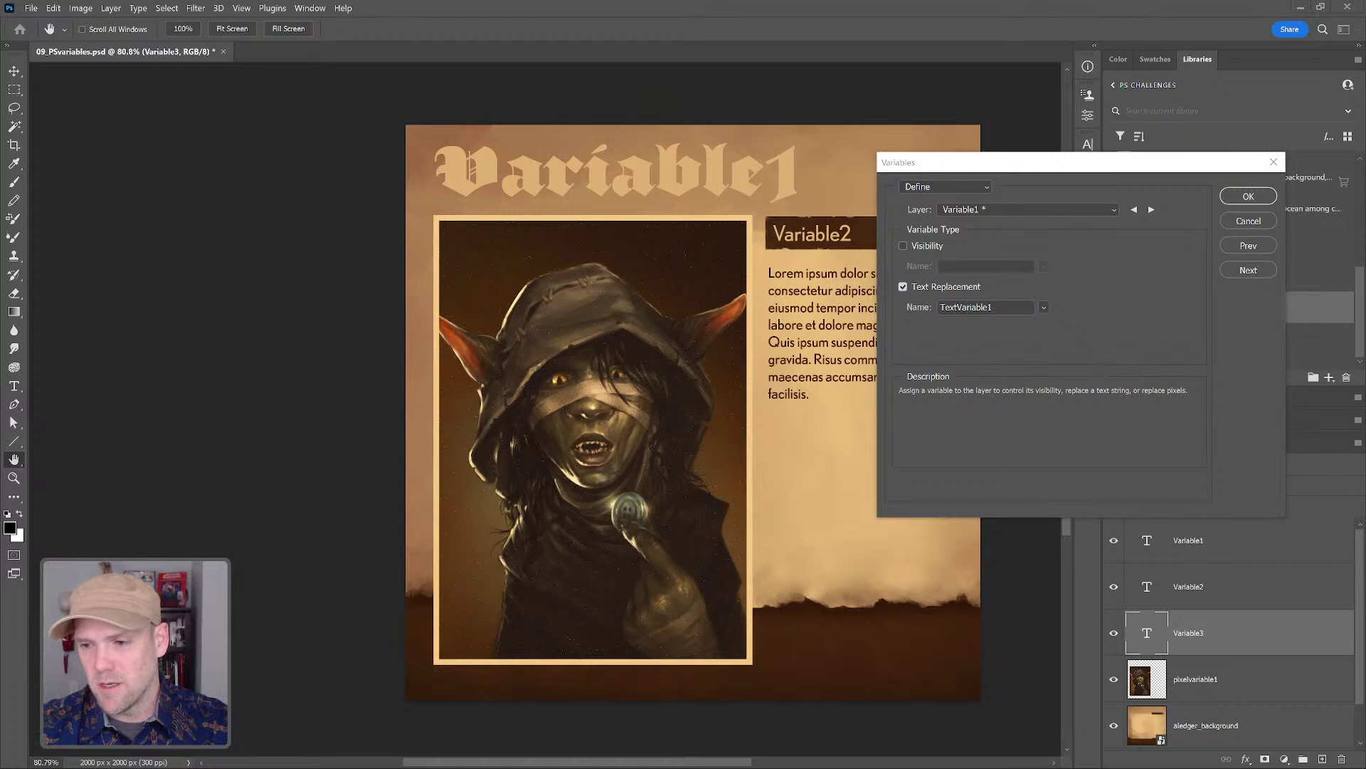
# - Switch to the heropages spreadsheet in Google Sheets and fill row 1 with gray as a header row
pyautogui.hotkey('alt', 'Tab')
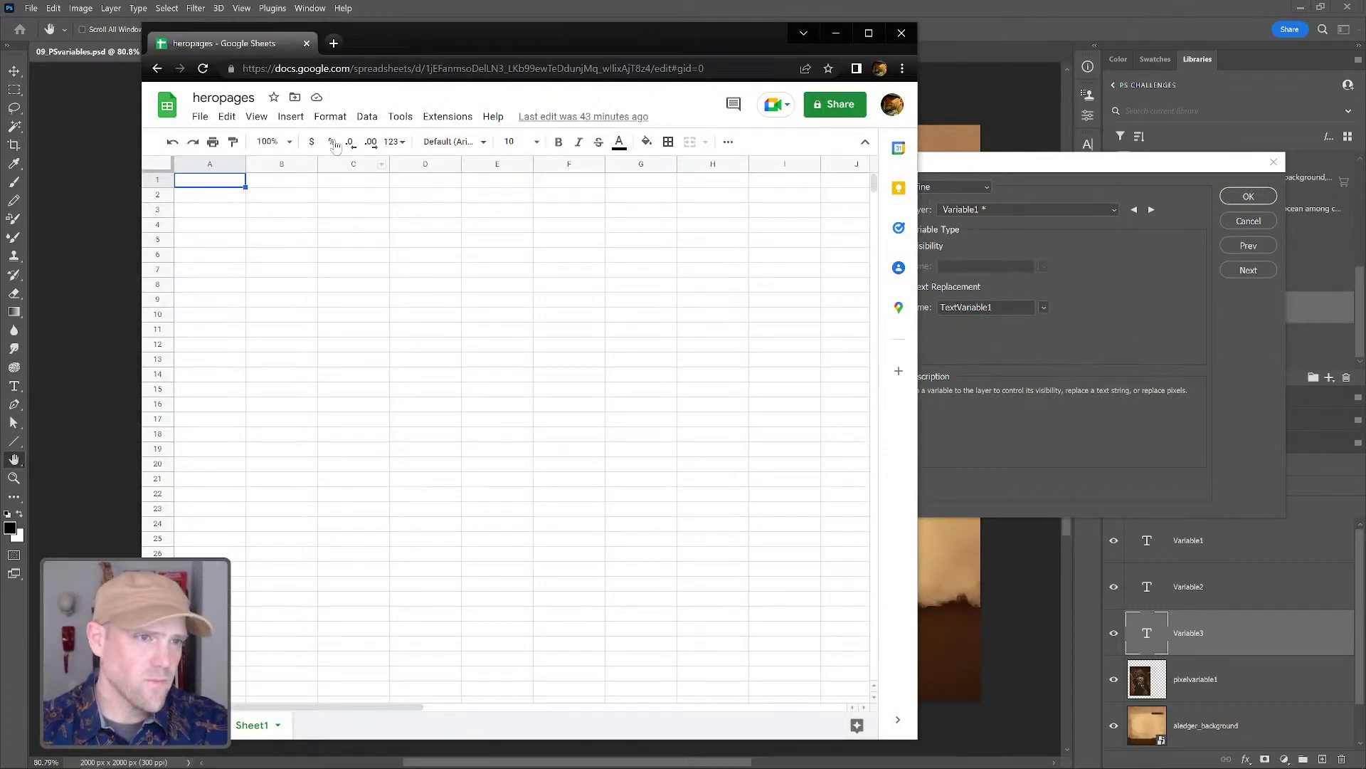
pyautogui.moveTo(413, 41); pyautogui.dragTo(414, 28)
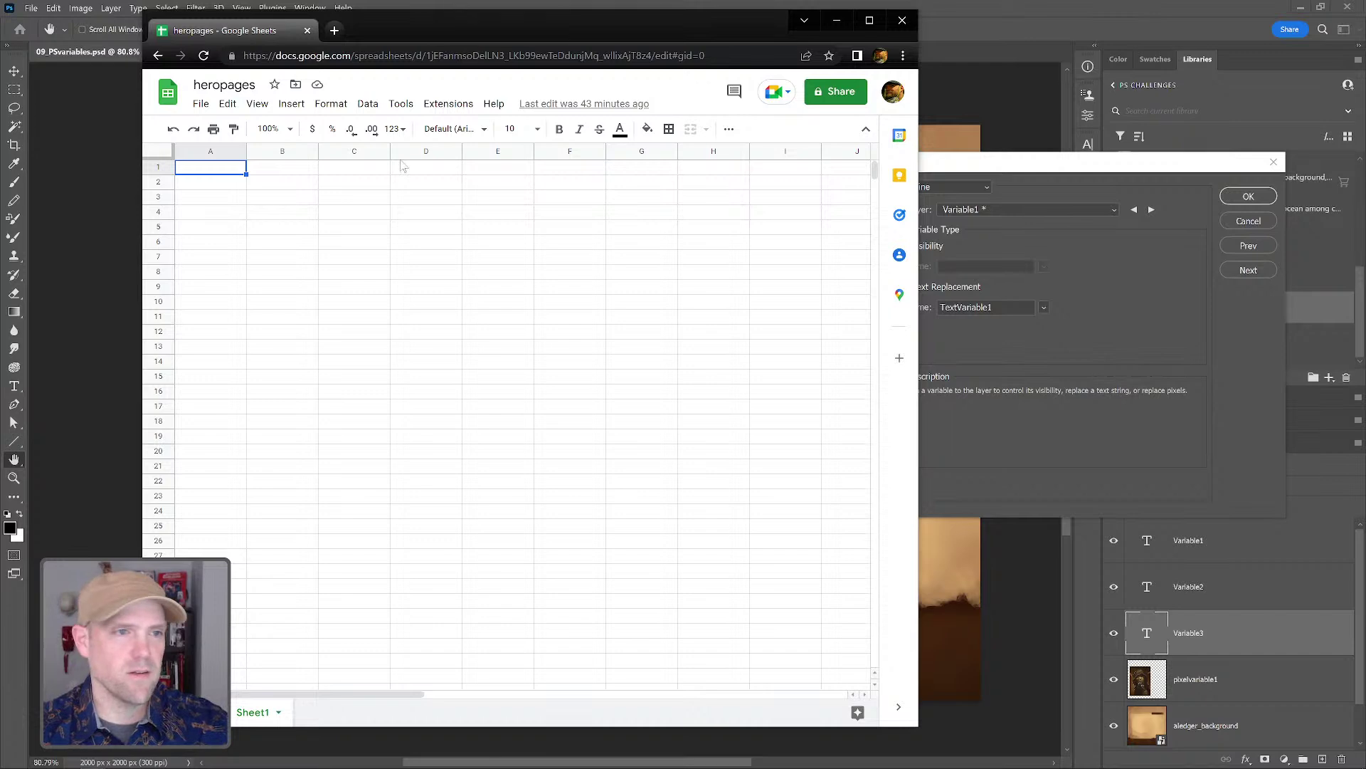
pyautogui.click(158, 167)
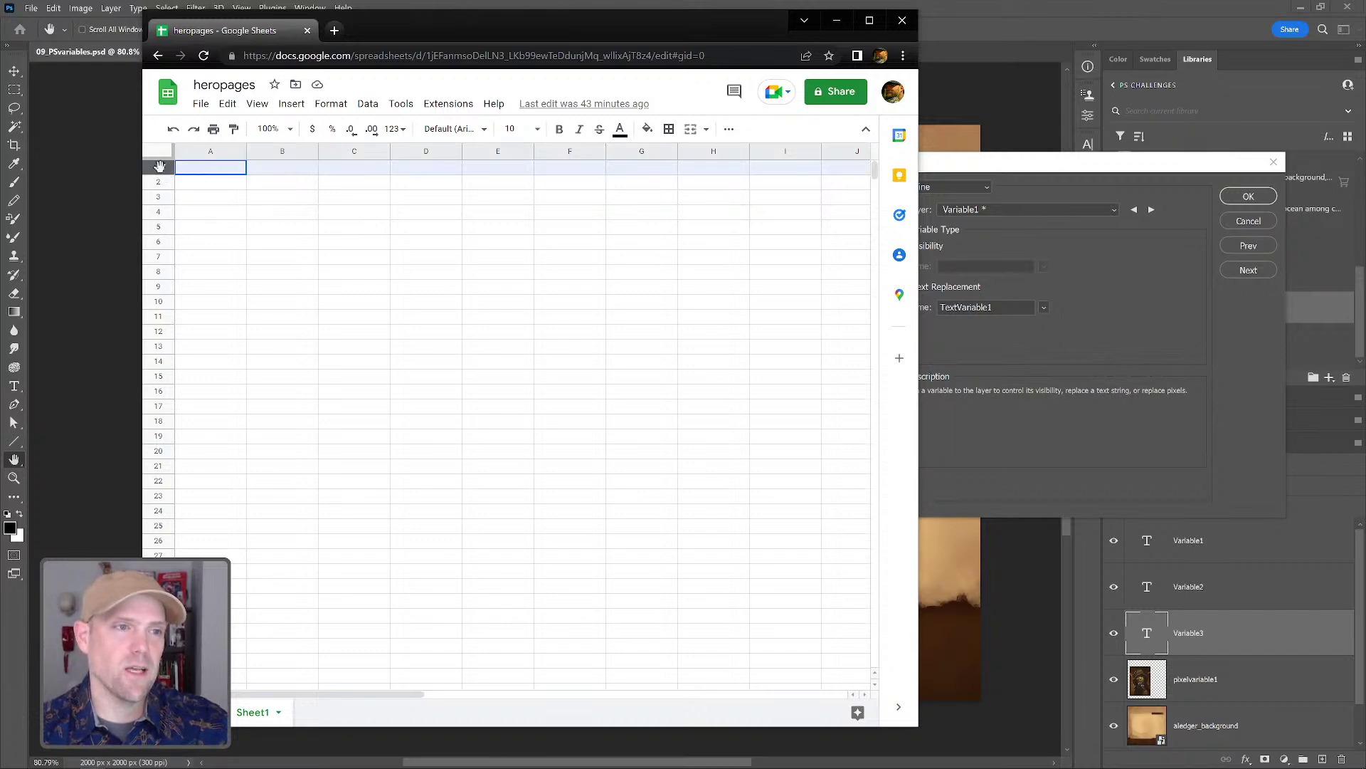
pyautogui.click(648, 130)
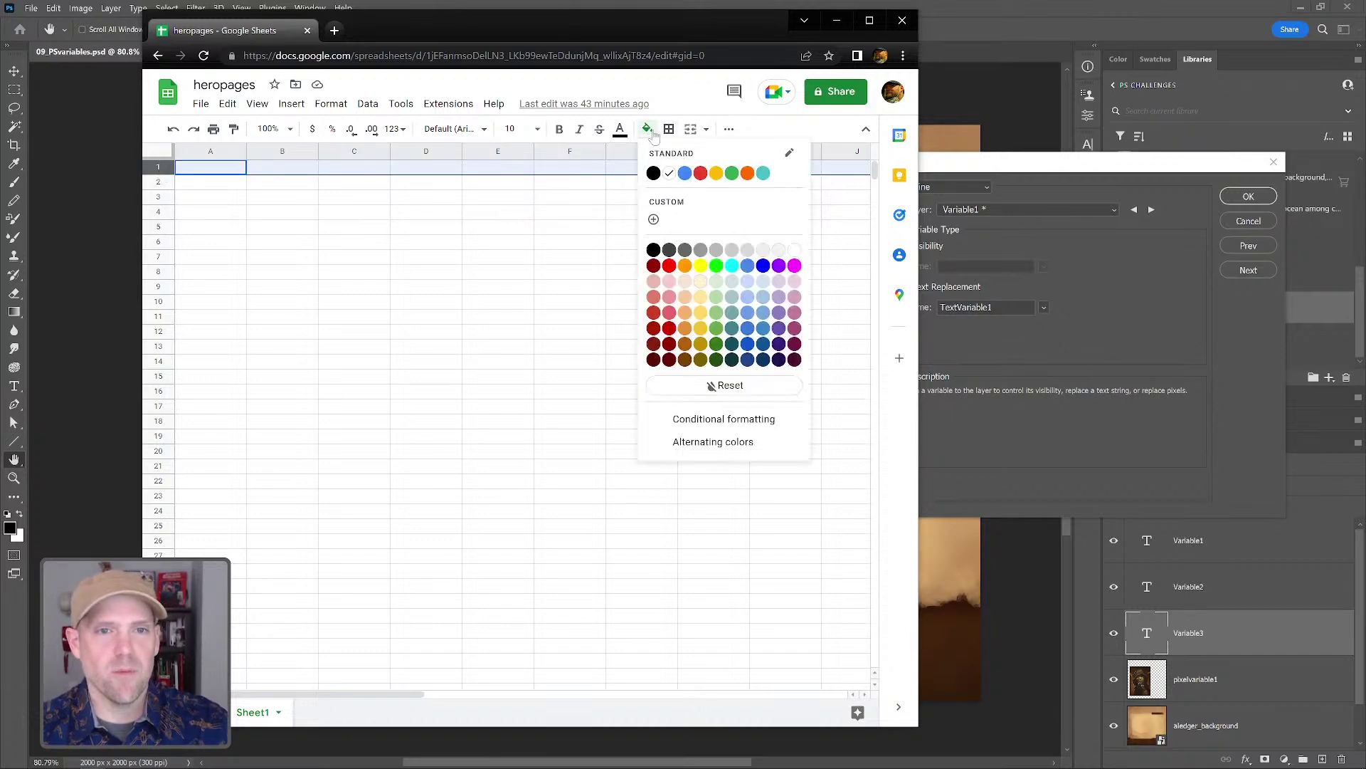
pyautogui.click(717, 254)
pyautogui.click(495, 214)
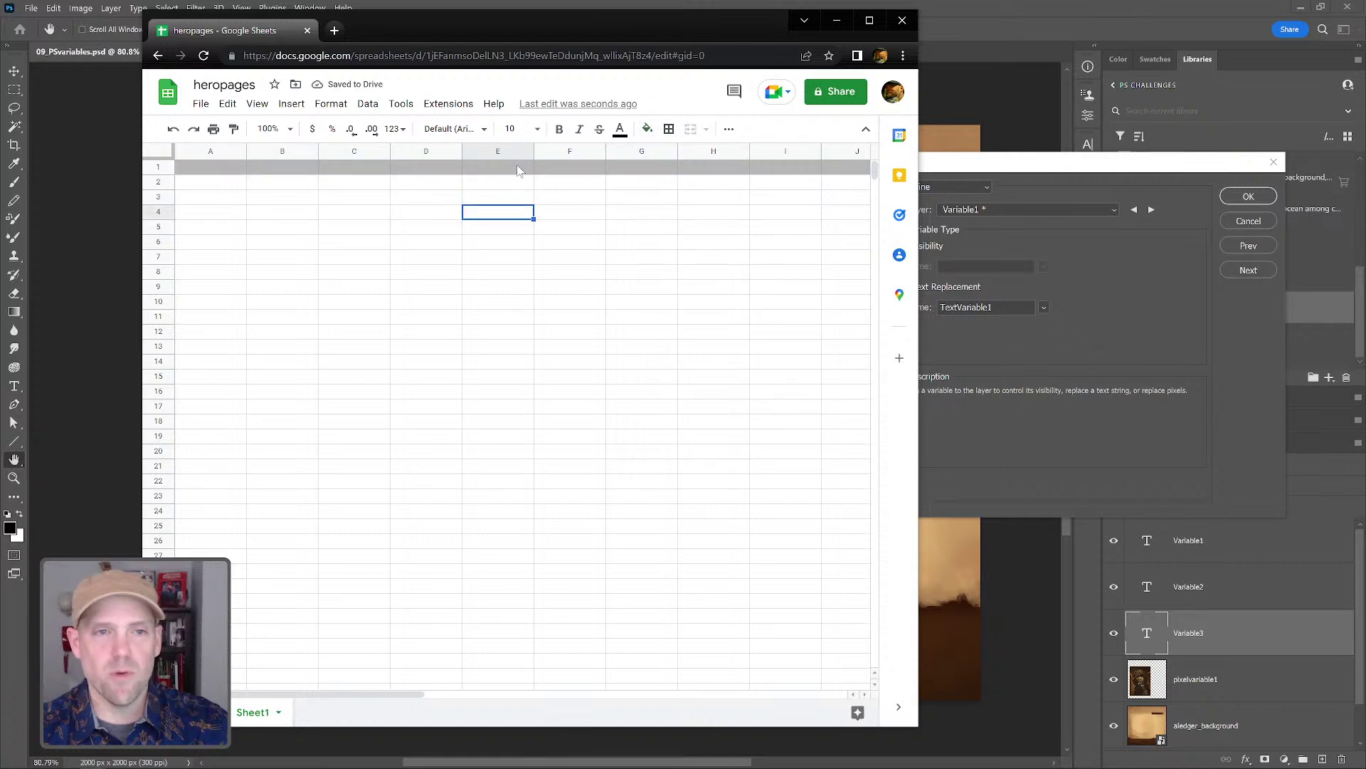
# - Copy the variable name TextVariable1 from Photoshop into cell A1 and extend the numbered series across to C1
pyautogui.click(213, 172)
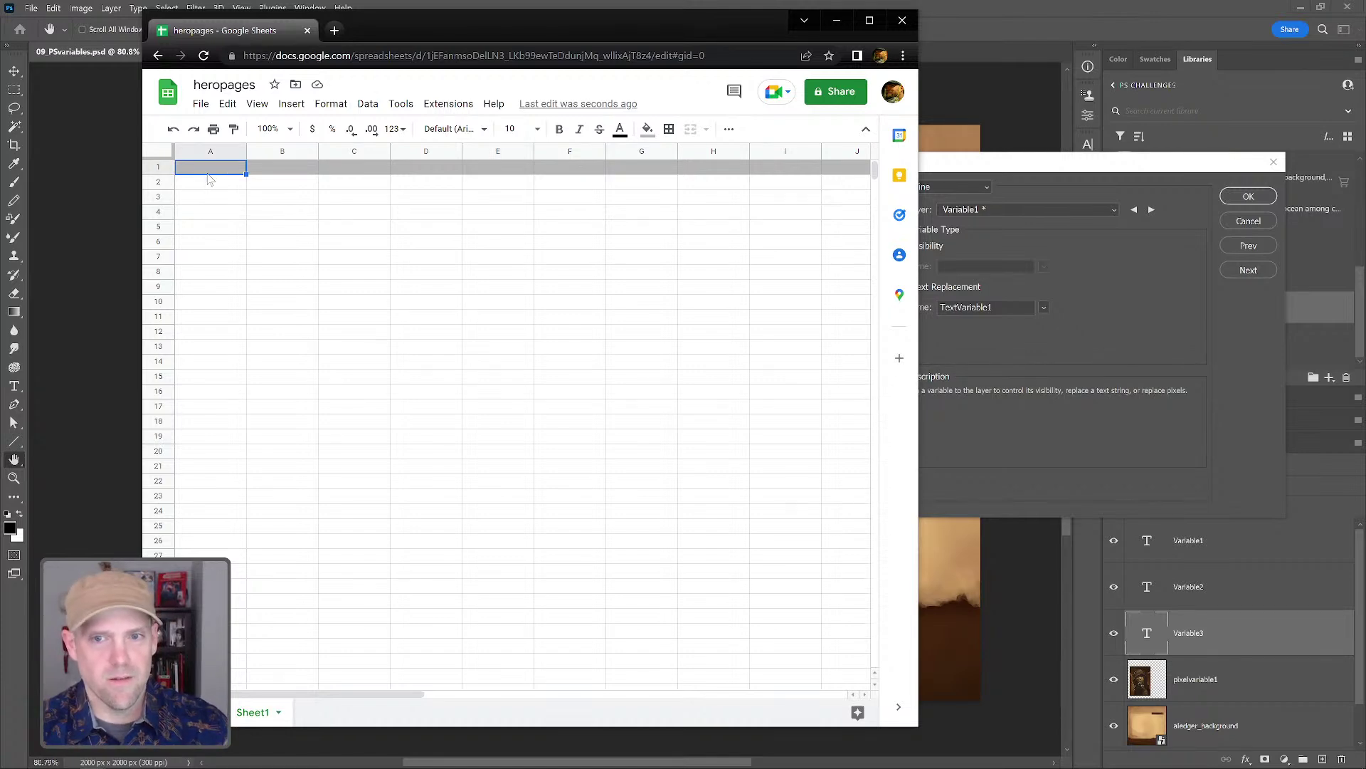
pyautogui.click(264, 191)
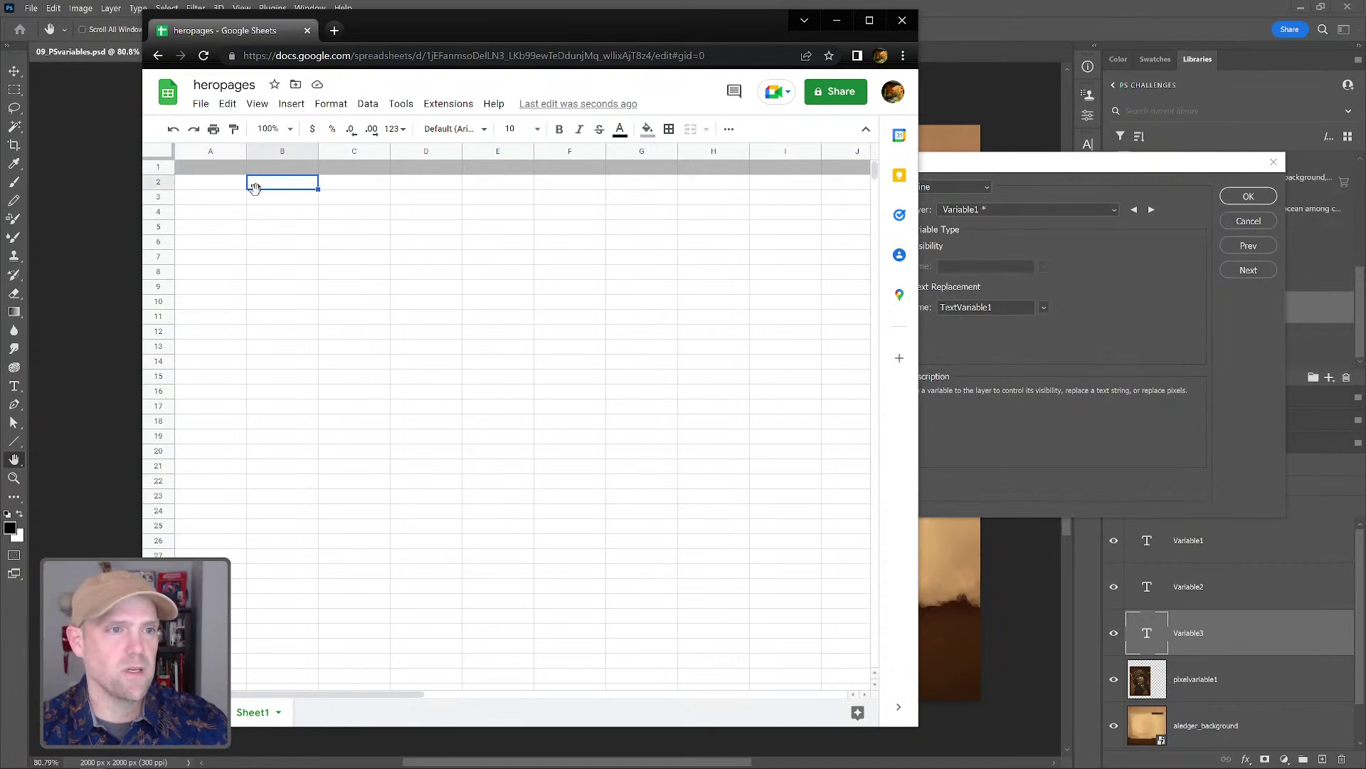
pyautogui.click(210, 177)
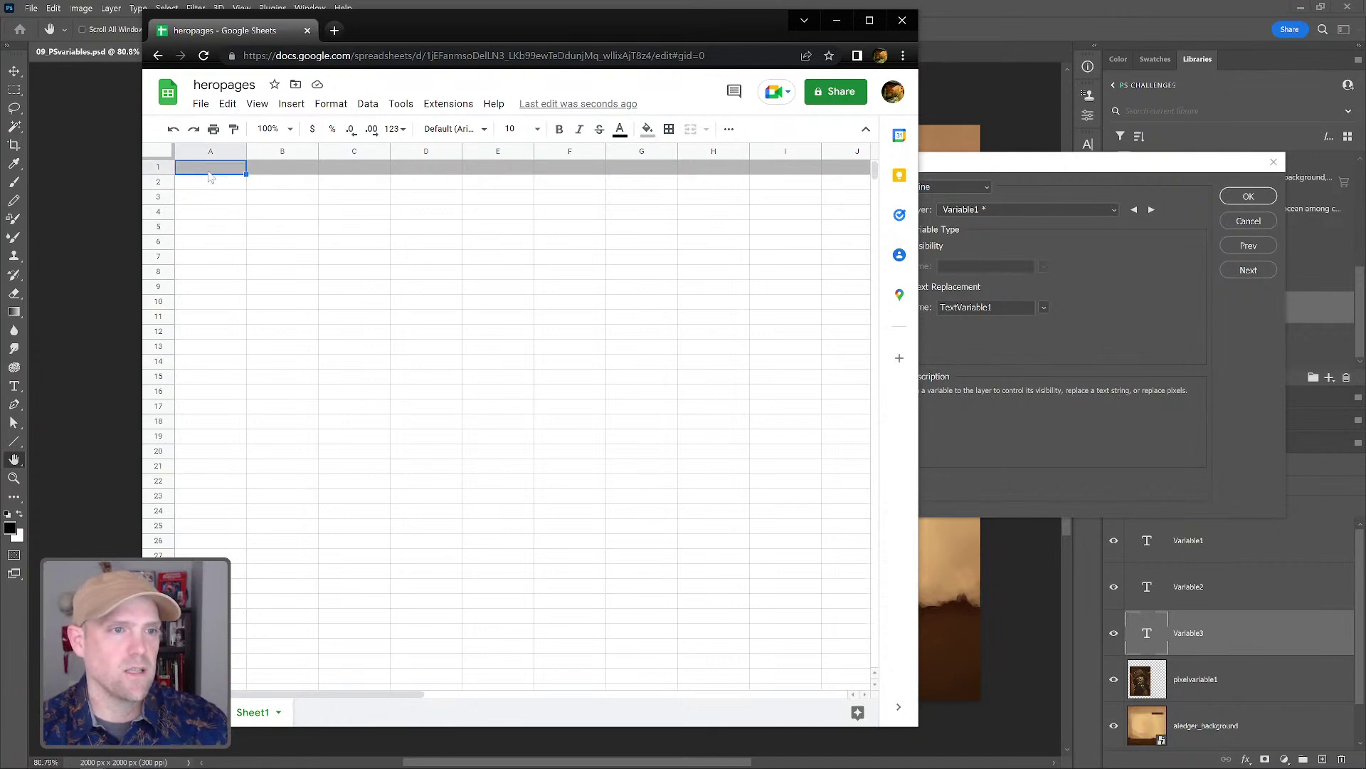
pyautogui.click(1025, 167)
pyautogui.hotkey('ctrl', 'c')
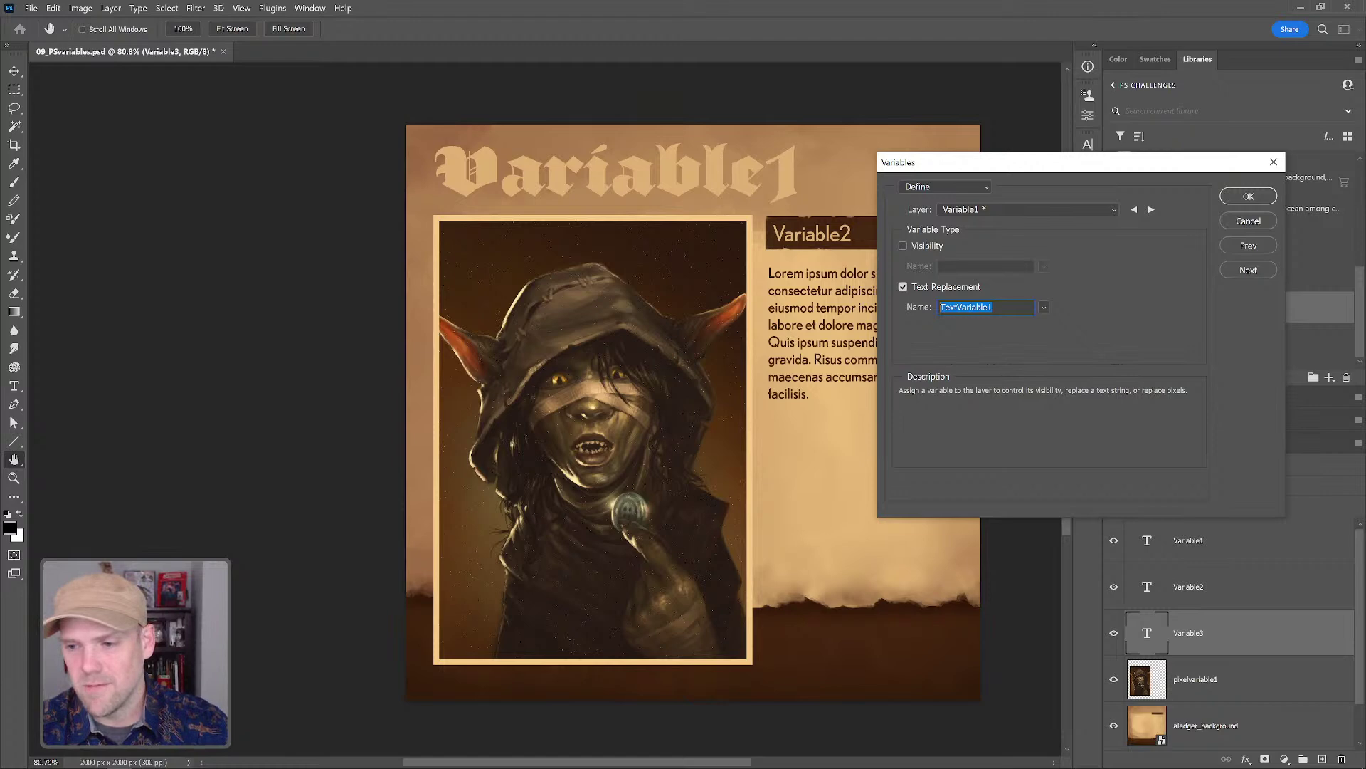
pyautogui.hotkey('alt', 'Tab')
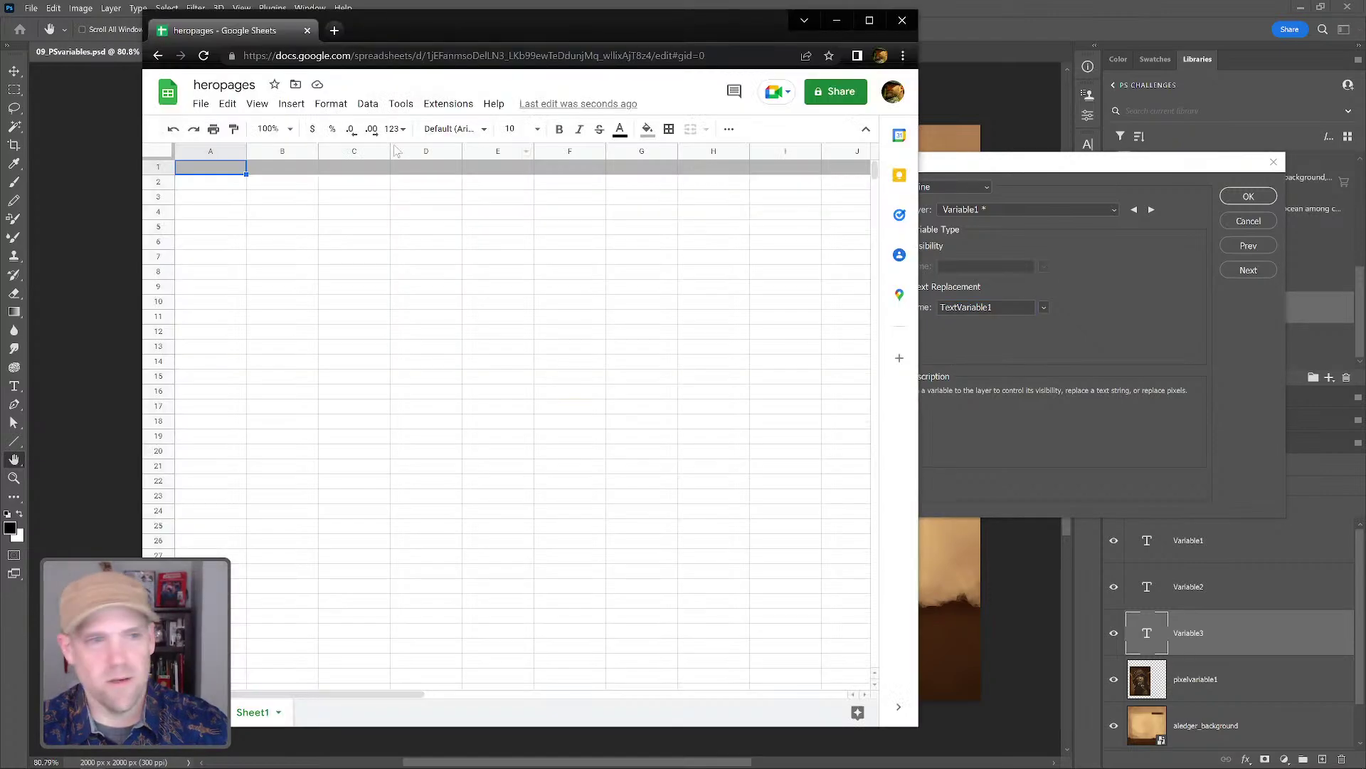
pyautogui.hotkey('ctrl', 'v')
pyautogui.moveTo(246, 176); pyautogui.dragTo(365, 175)
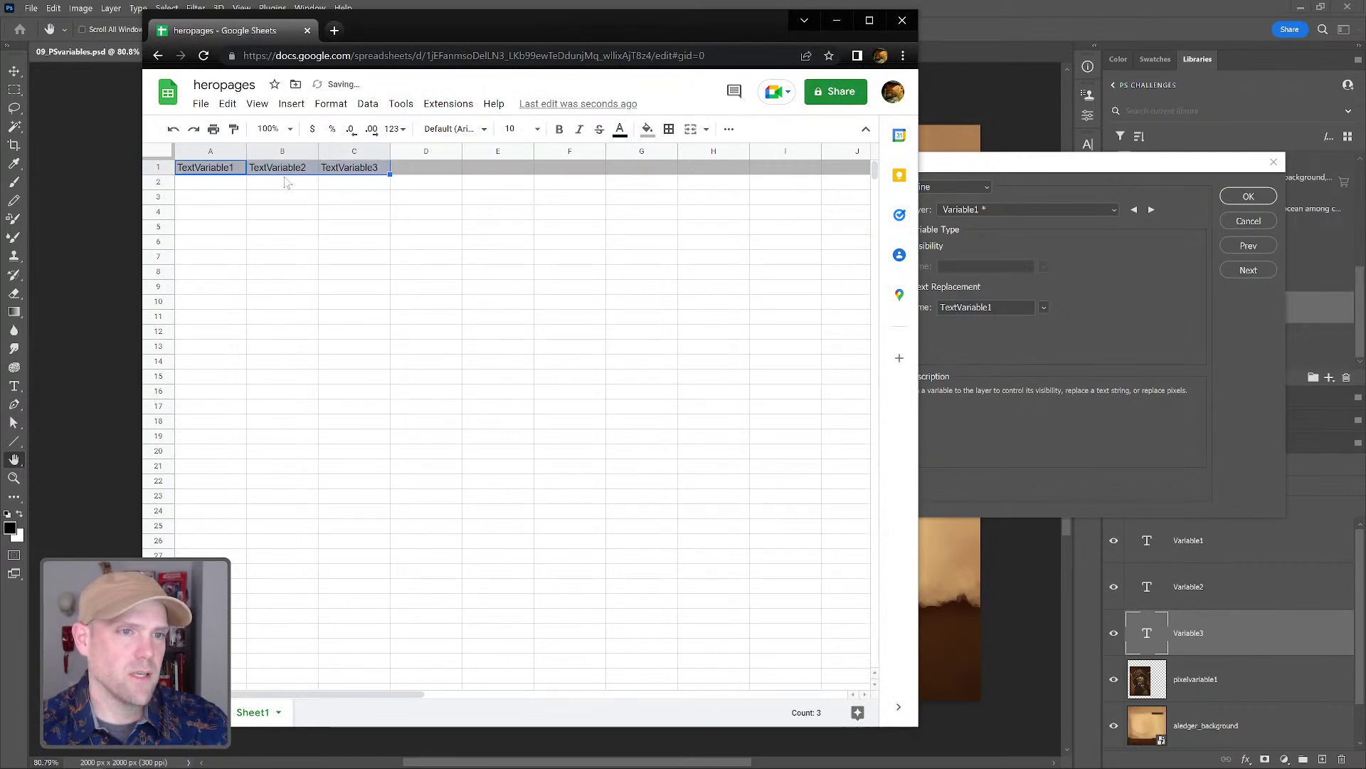
pyautogui.click(355, 187)
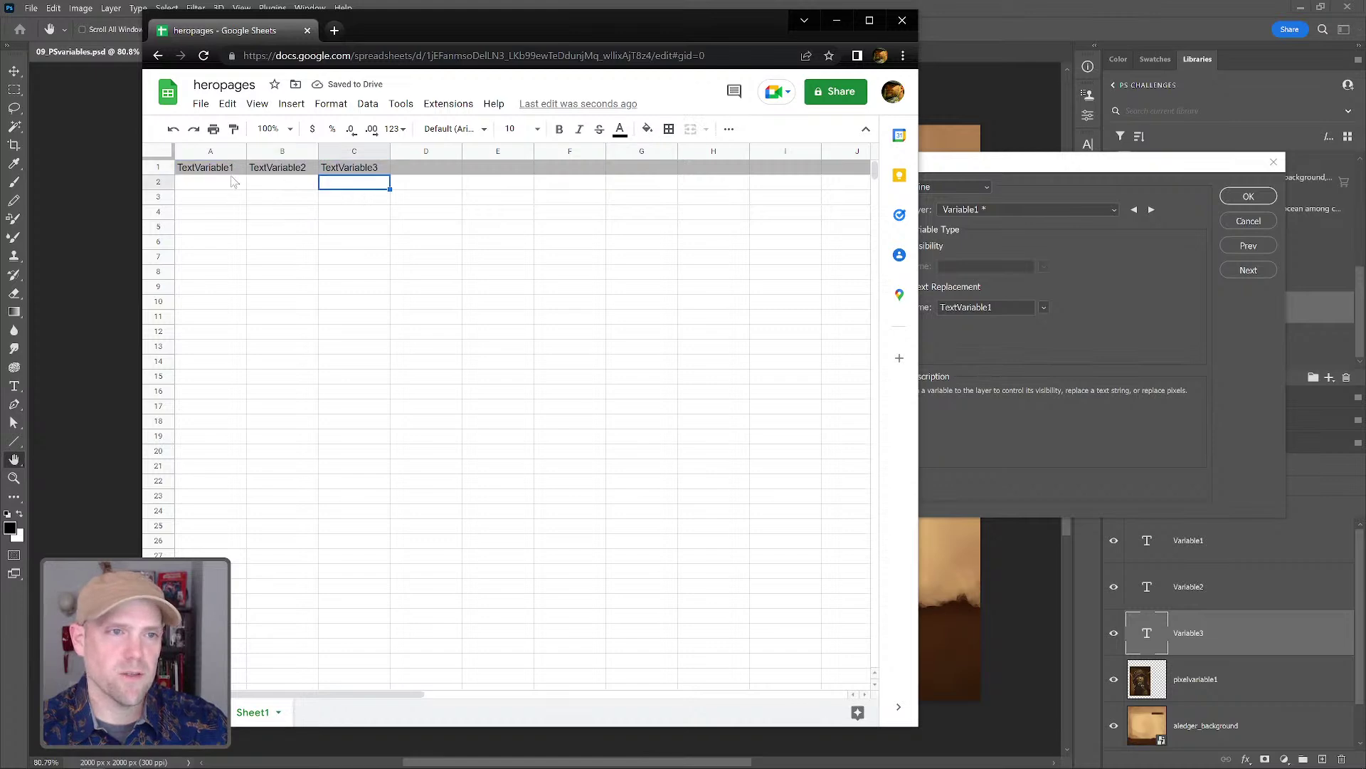
# - Enter the header "PixelVariable1" in cell D1
pyautogui.click(421, 175)
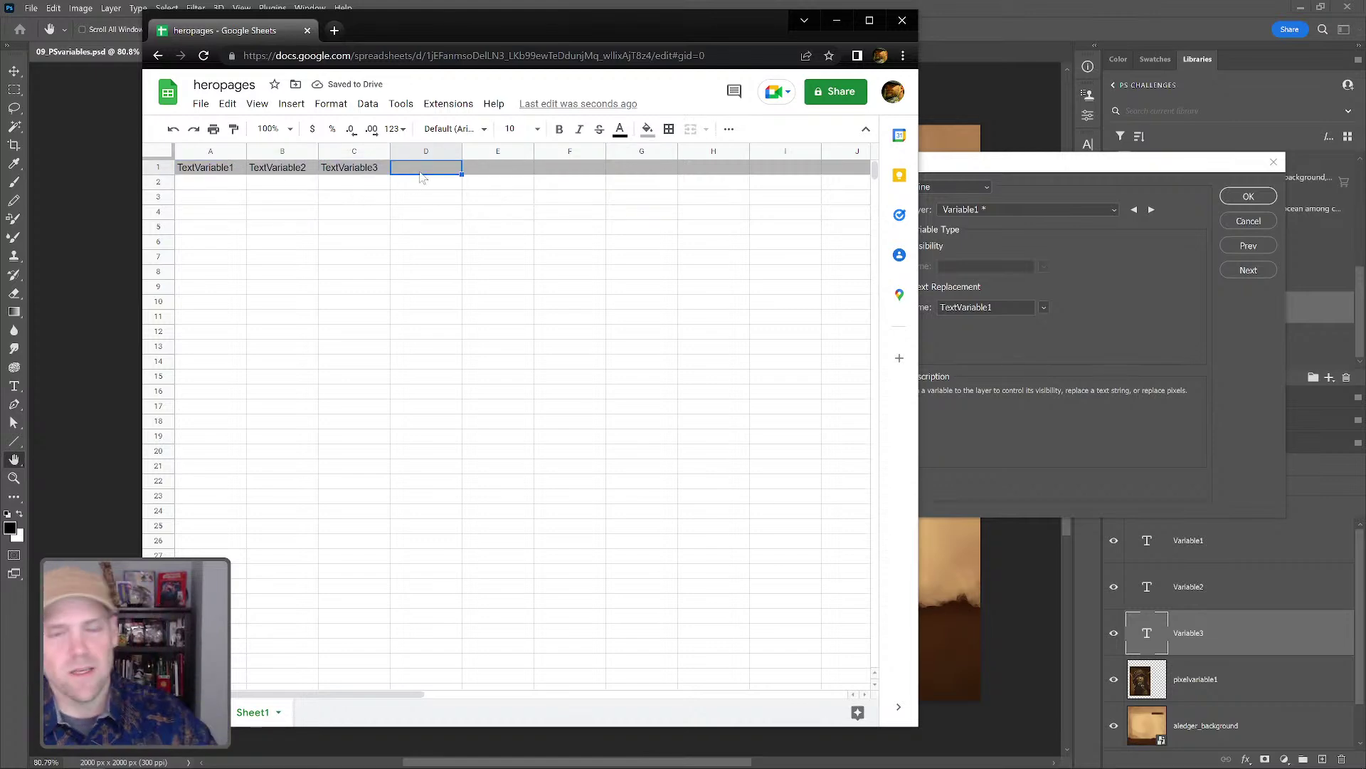
pyautogui.write('PixelVariable1')
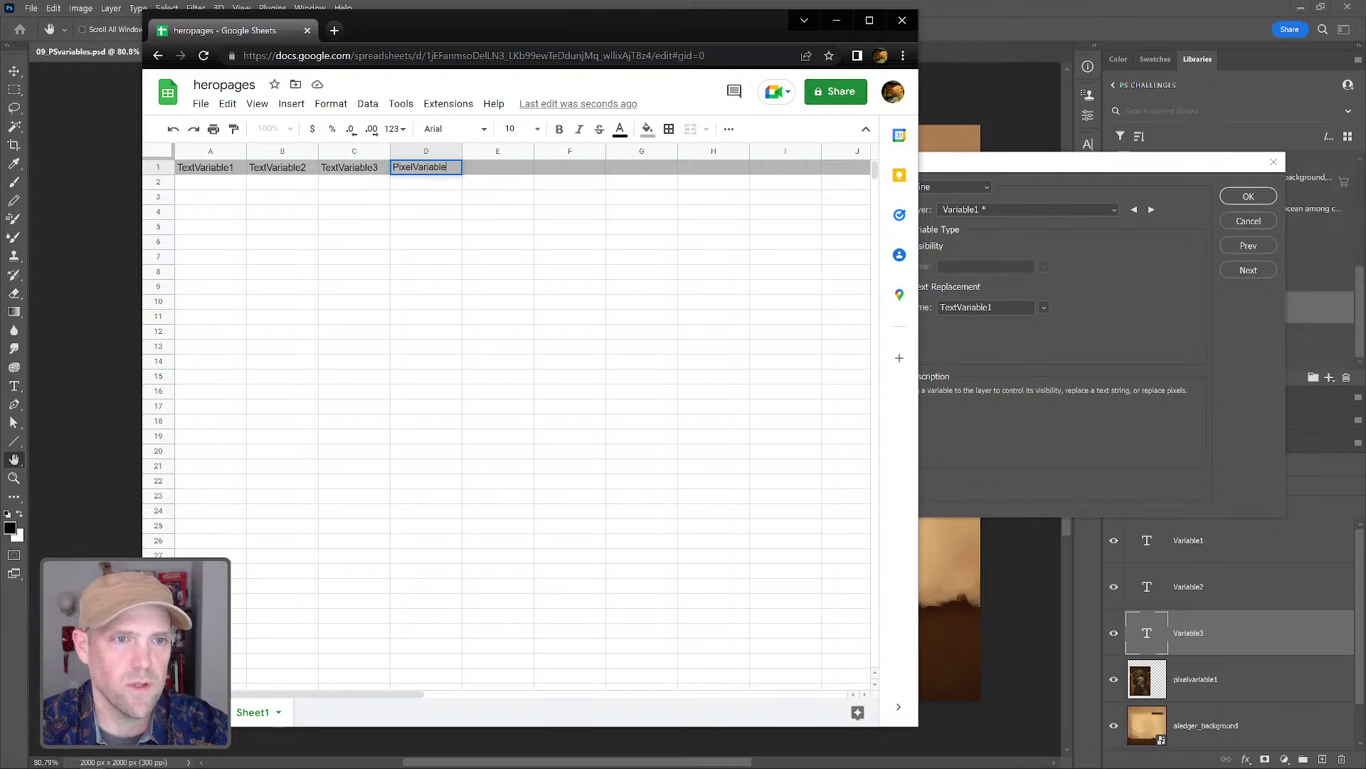
pyautogui.click(572, 217)
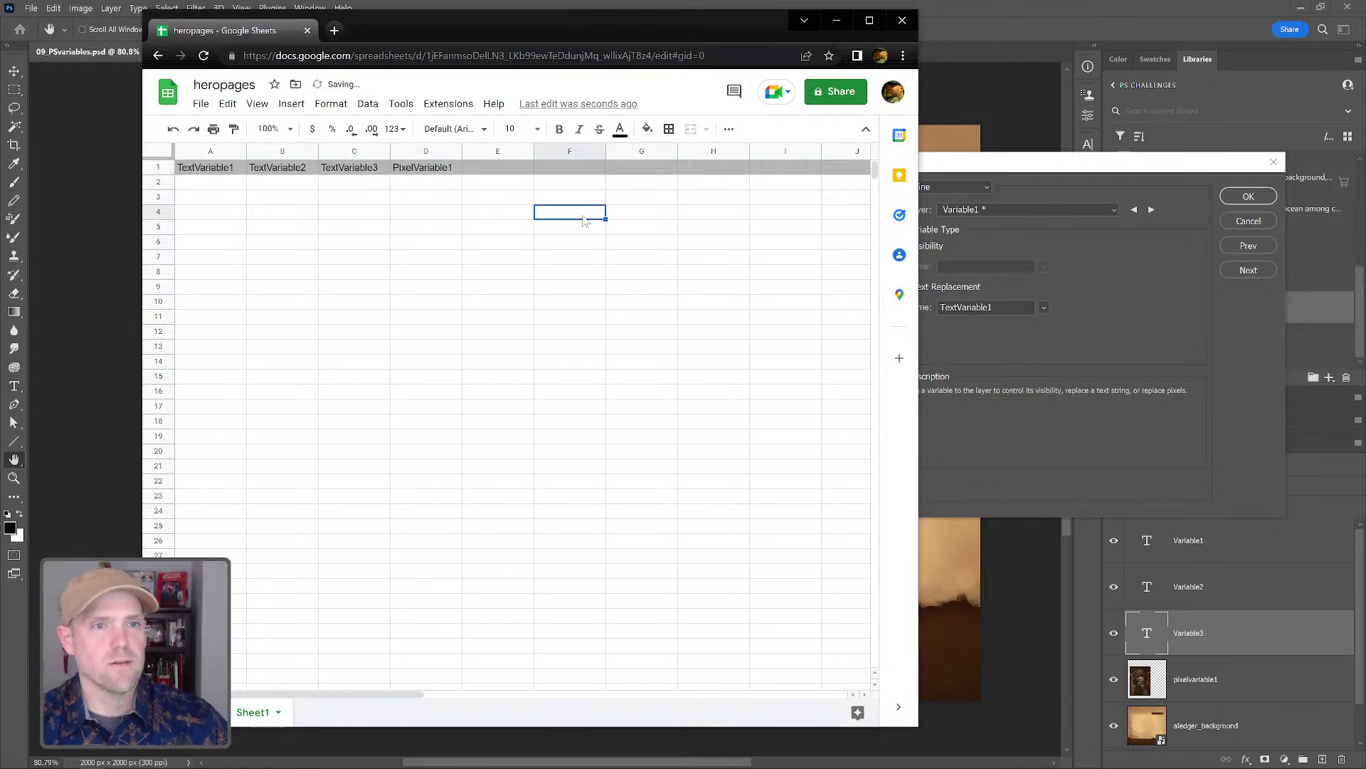
# - Switch back to Photoshop and check the pixelvariable1 layer's Pixel Replacement variable name against the spreadsheet header
pyautogui.click(1092, 309)
pyautogui.click(1114, 210)
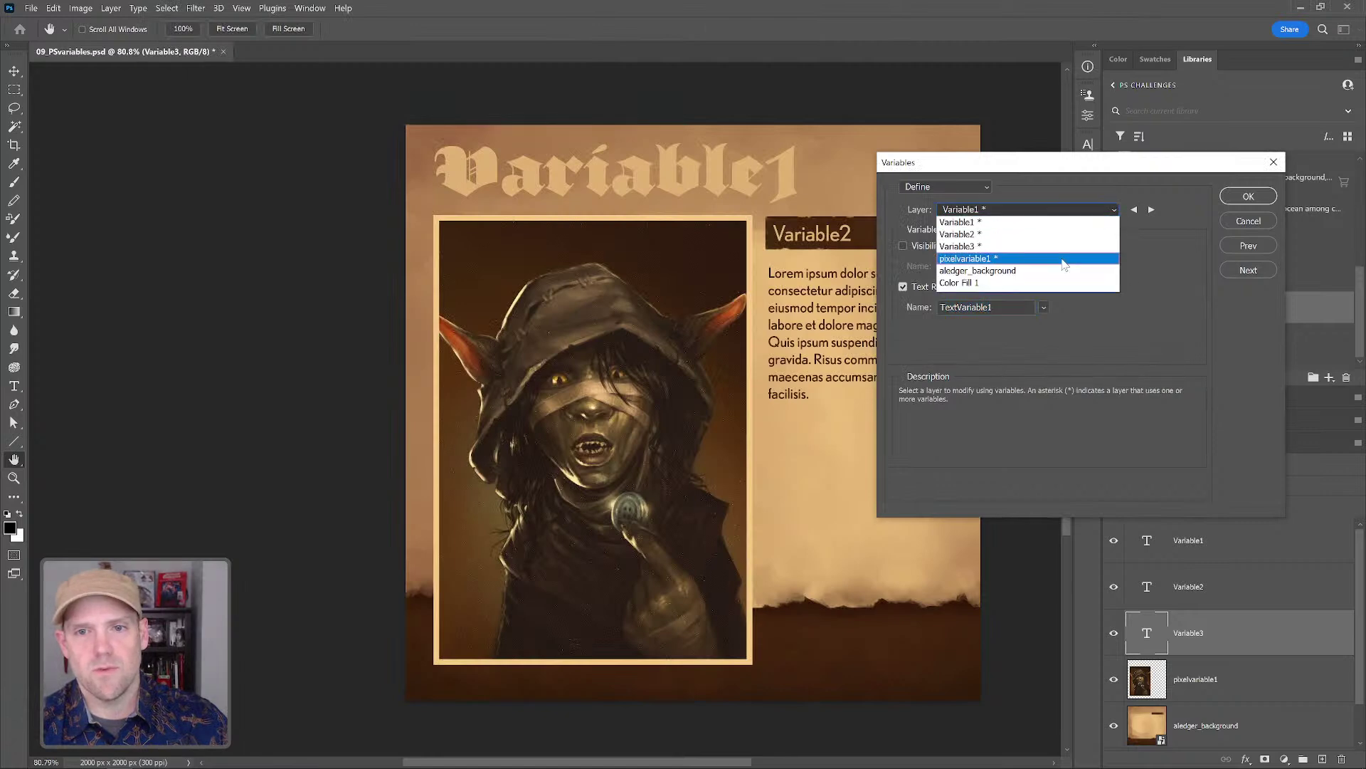
pyautogui.click(1061, 263)
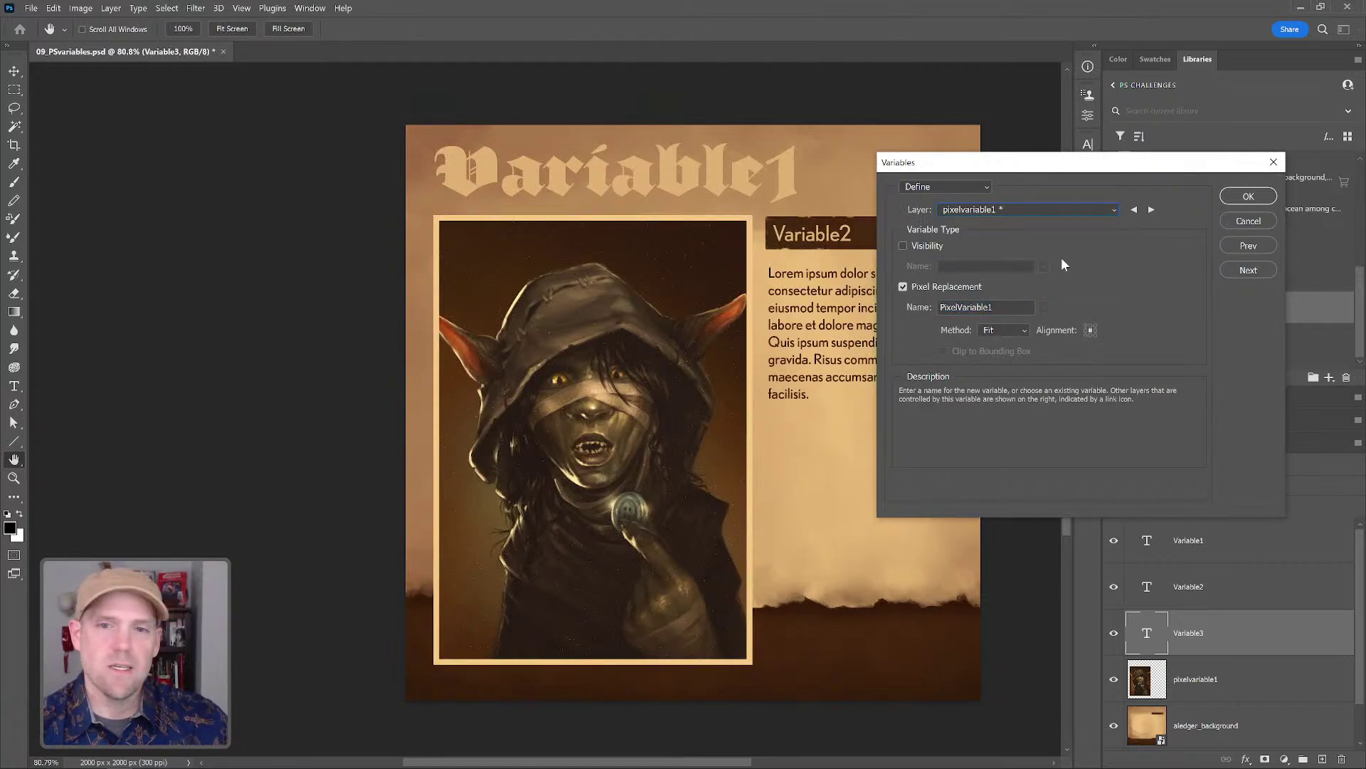
# - Compare the Pixel Replacement variable name in Photoshop with the header text in cell D1 of the spreadsheet
pyautogui.doubleClick(997, 307)
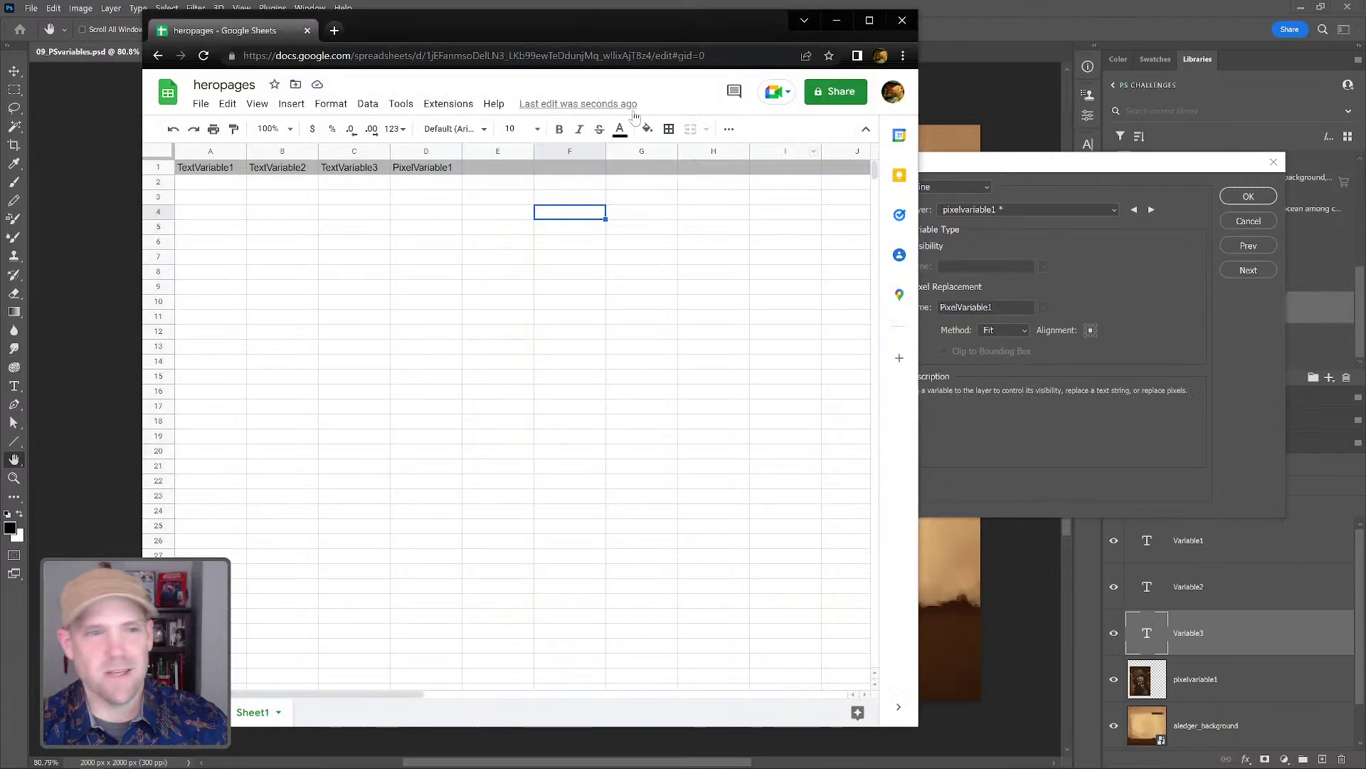
pyautogui.doubleClick(426, 167)
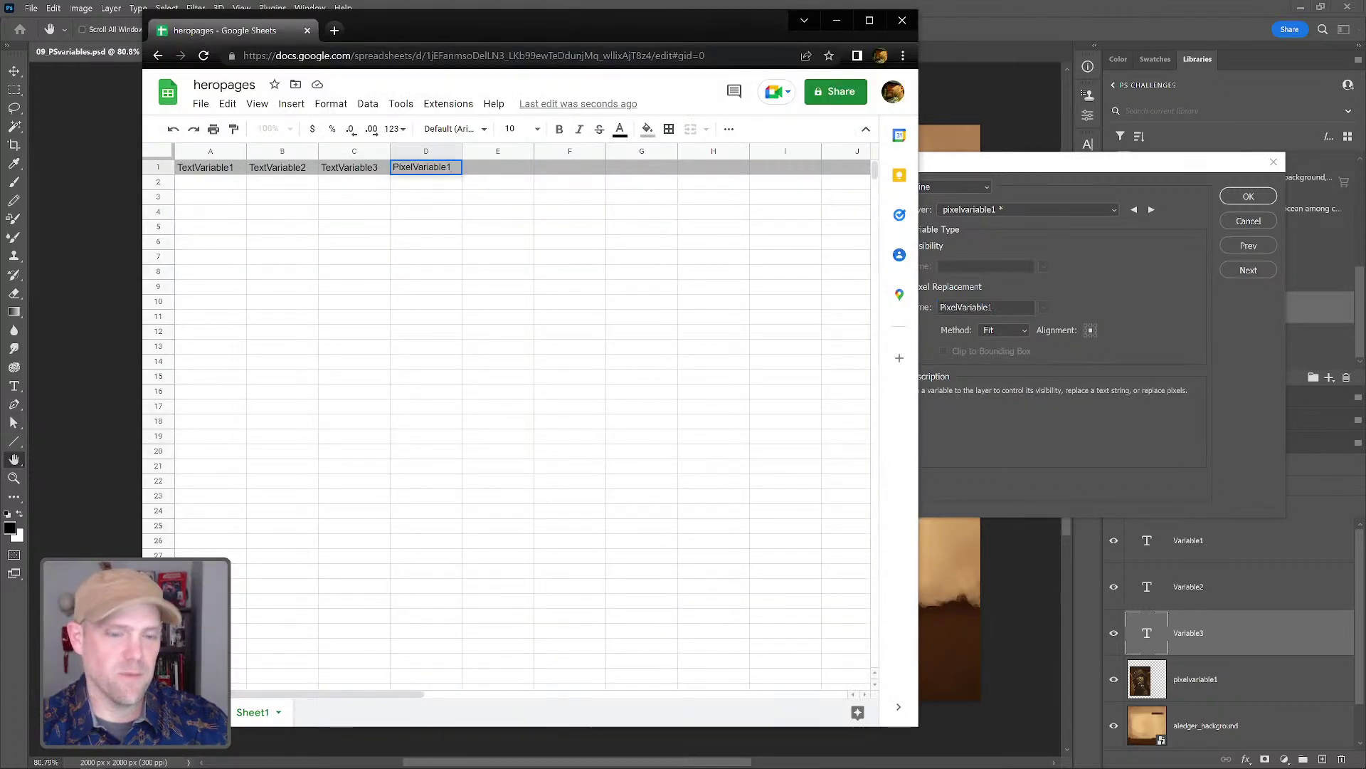
pyautogui.hotkey('ctrl', 'a')
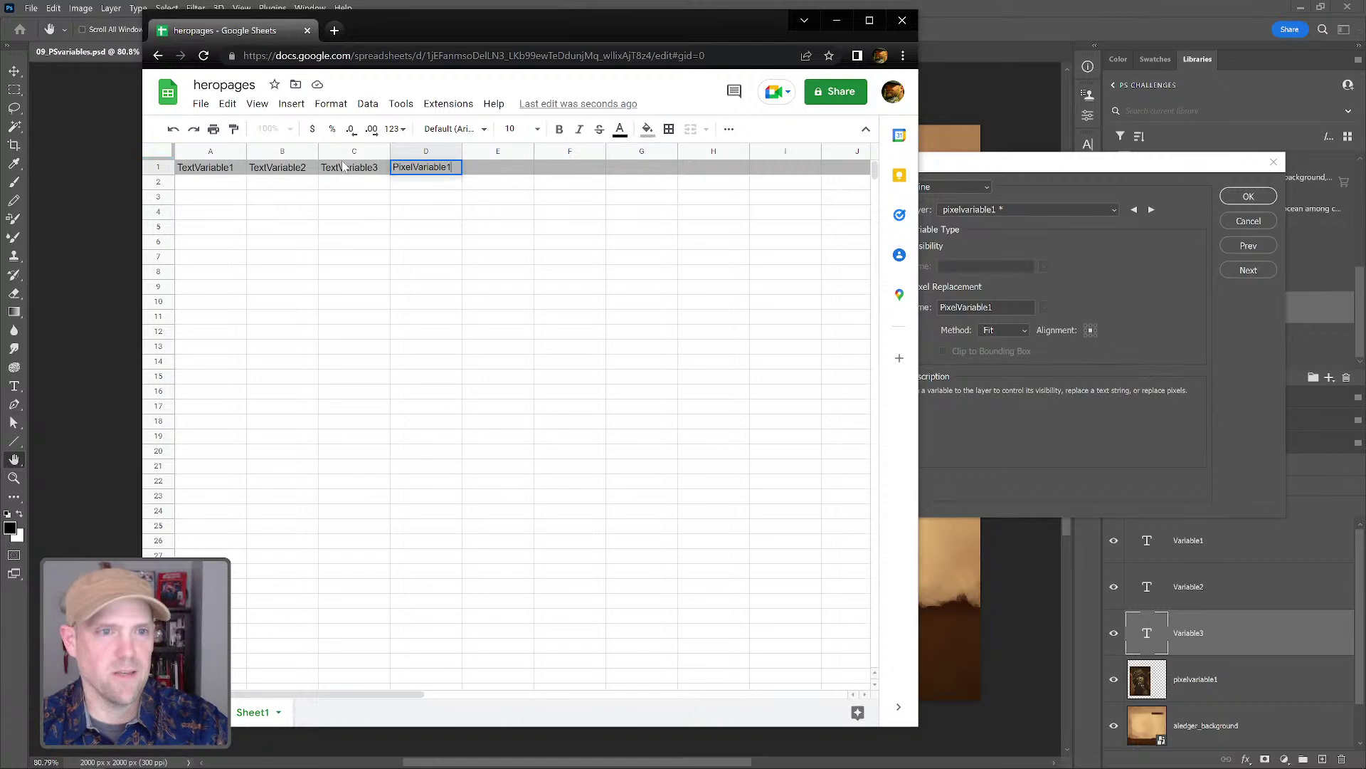
pyautogui.click(420, 198)
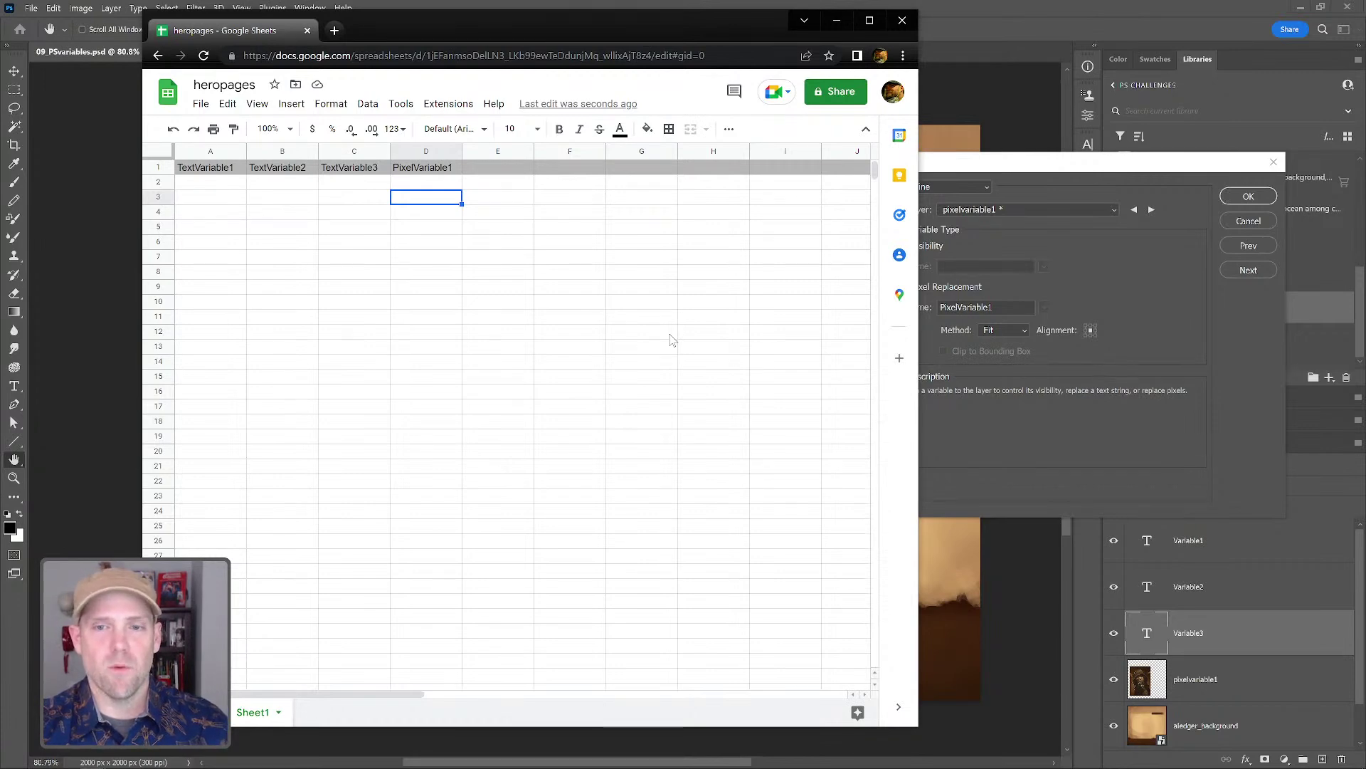
# - Switch to File Explorer and bring the processed_images folder into view beside the spreadsheet
pyautogui.moveTo(29, 757)
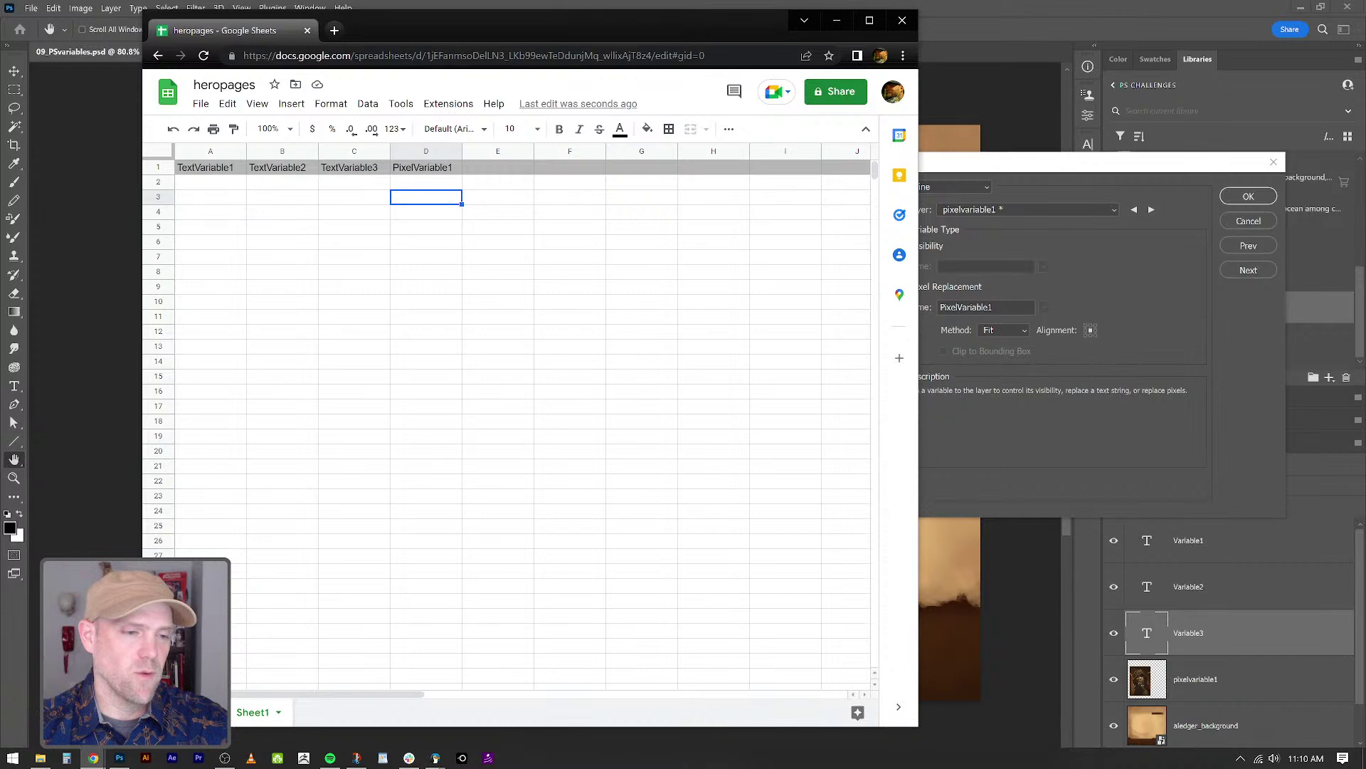
pyautogui.click(39, 759)
pyautogui.moveTo(897, 107); pyautogui.dragTo(947, 109)
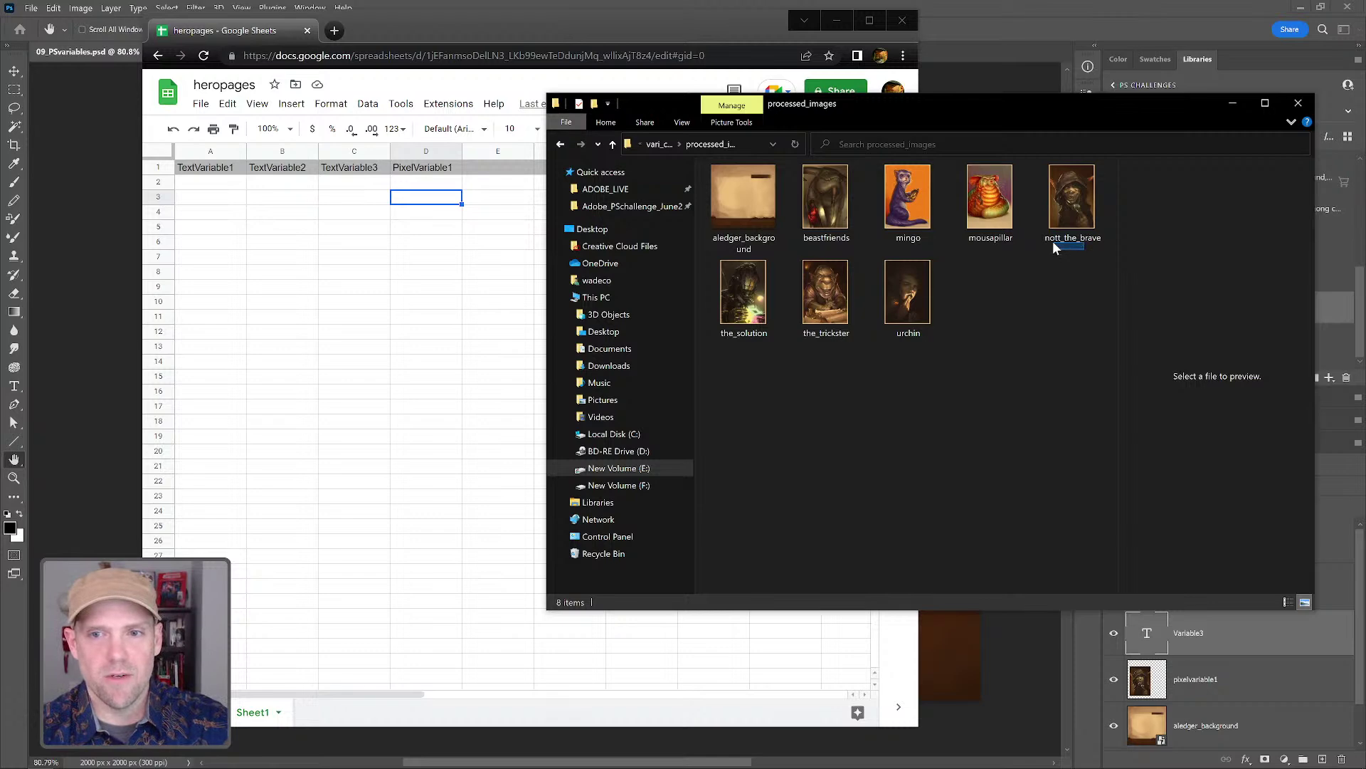
# - Preview the nott_the_brave image and examine the available file commands for one that copies its path
pyautogui.rightClick(1061, 248)
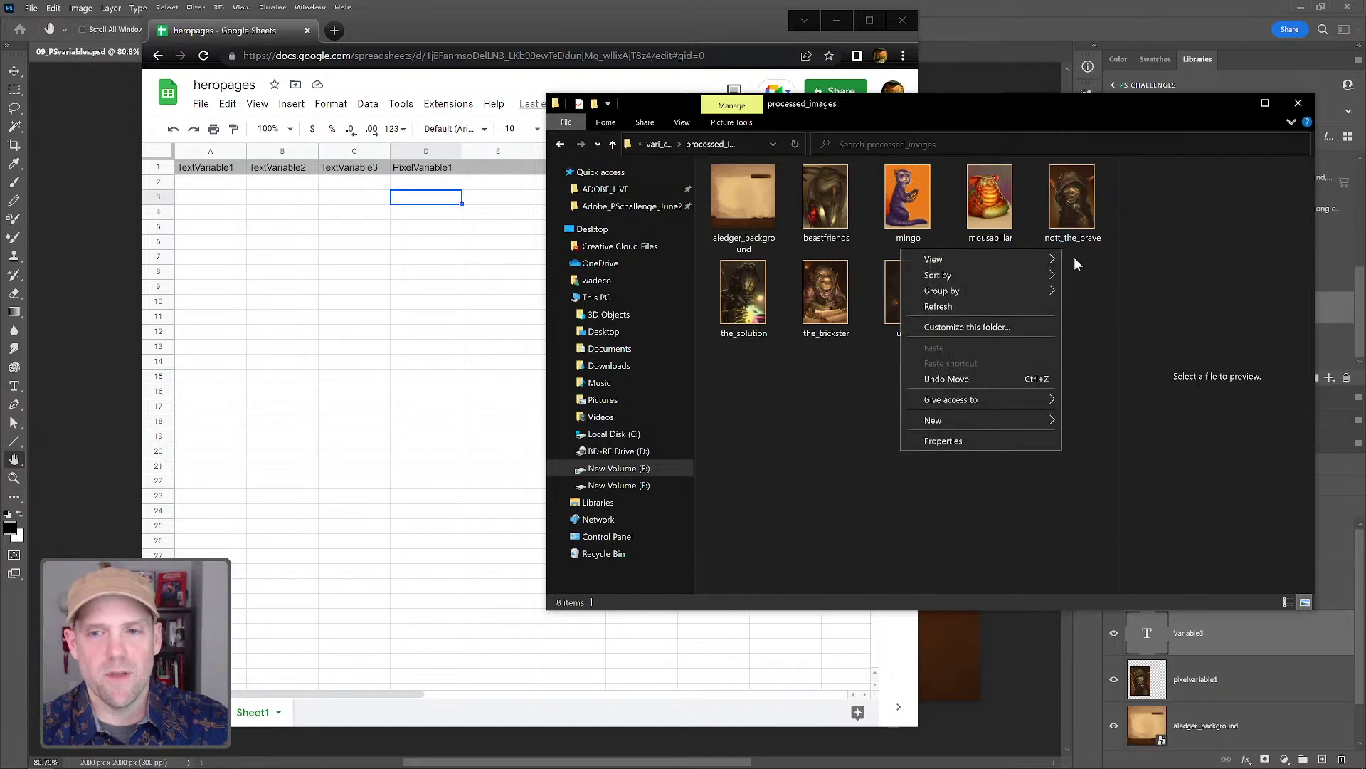
pyautogui.click(1073, 259)
pyautogui.moveTo(1060, 212)
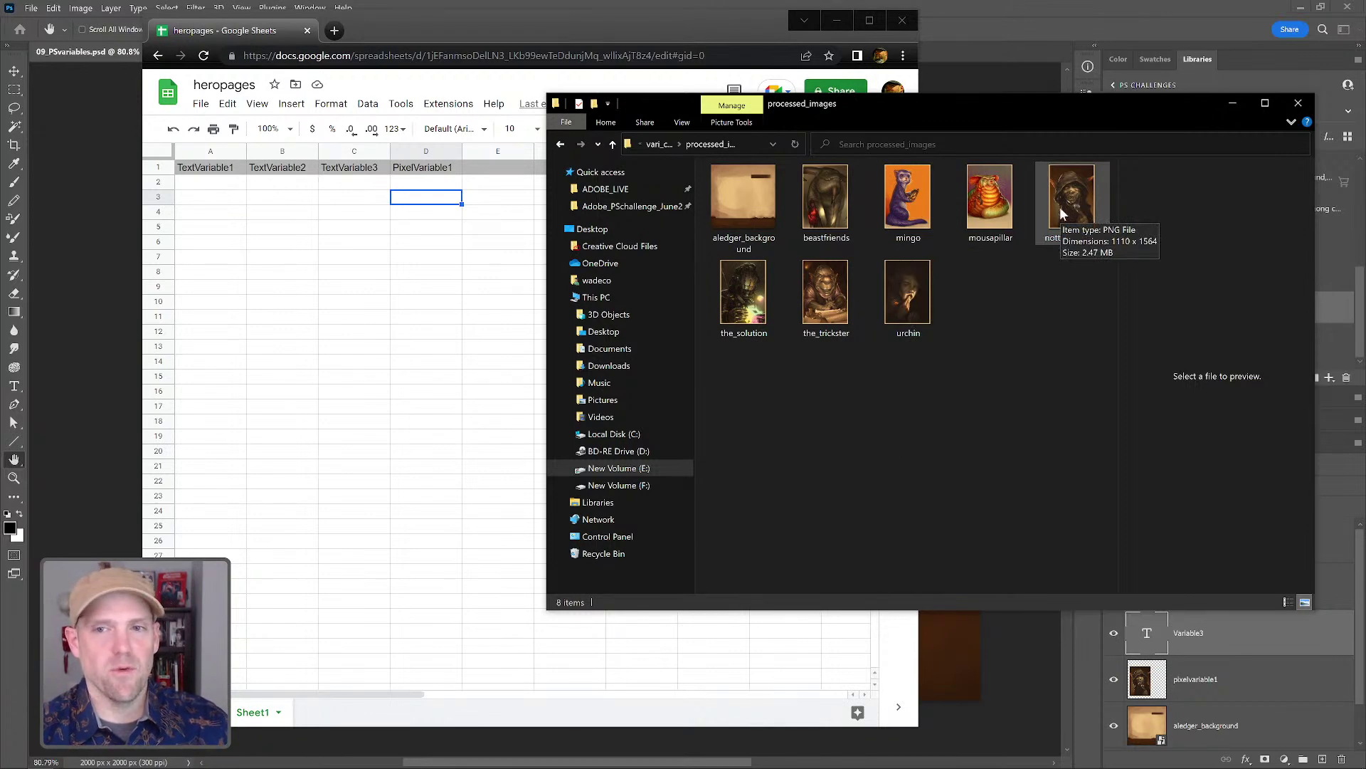
pyautogui.rightClick(1059, 208)
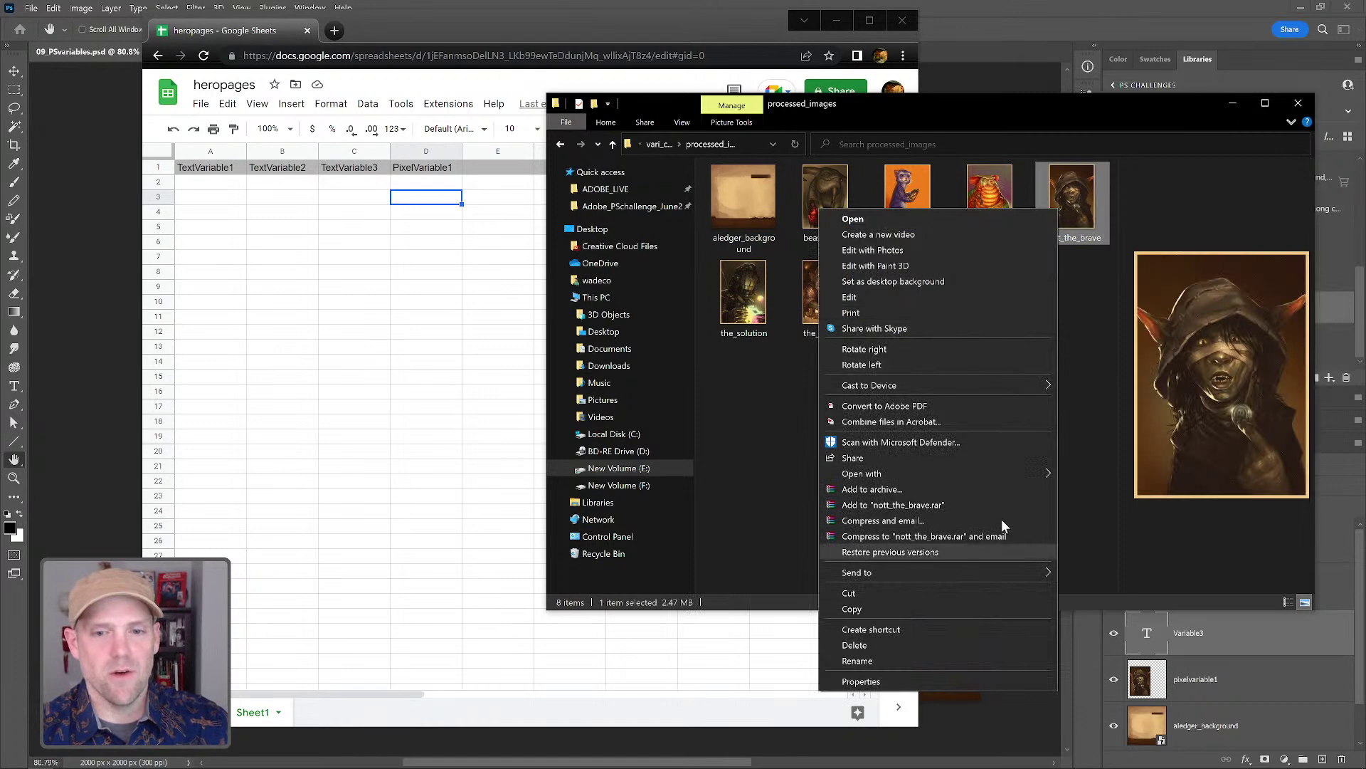
pyautogui.click(1056, 279)
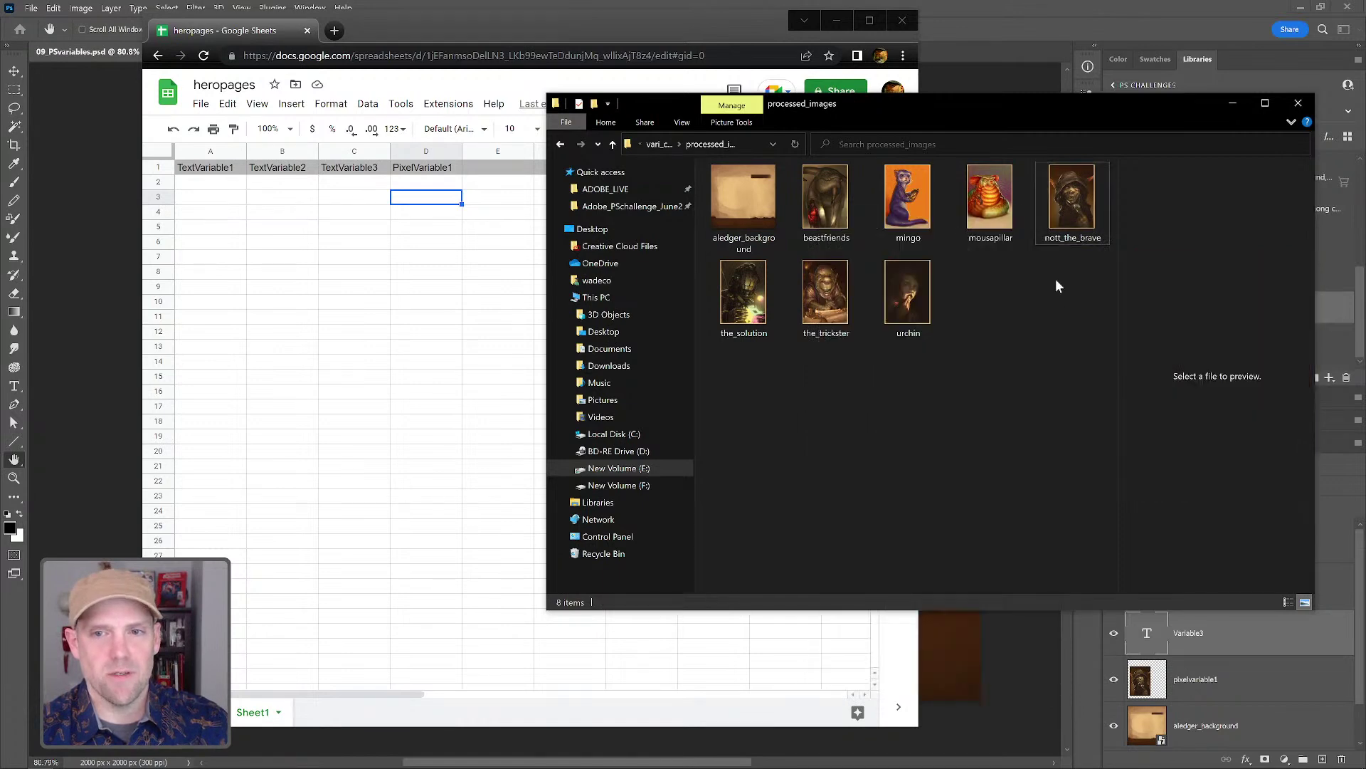
pyautogui.click(1066, 229)
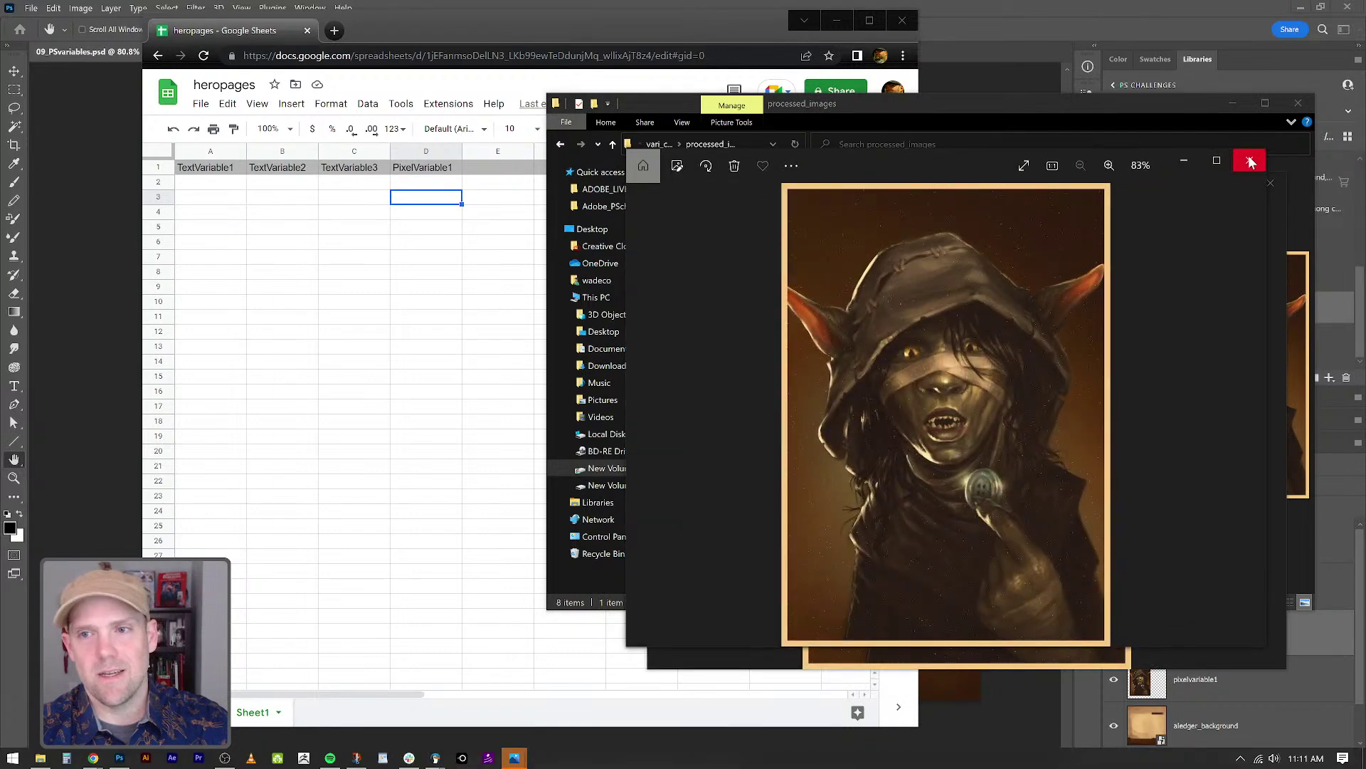
pyautogui.click(1254, 165)
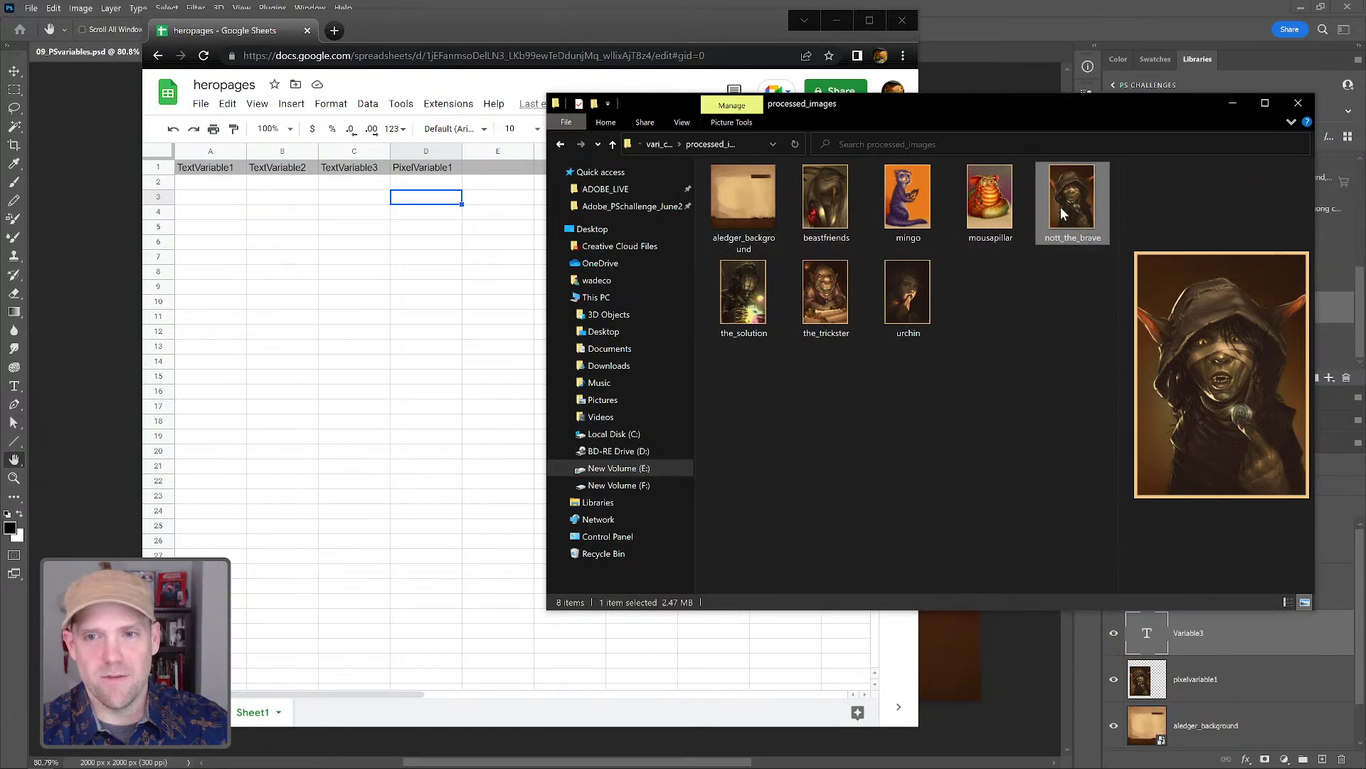
pyautogui.rightClick(1061, 206)
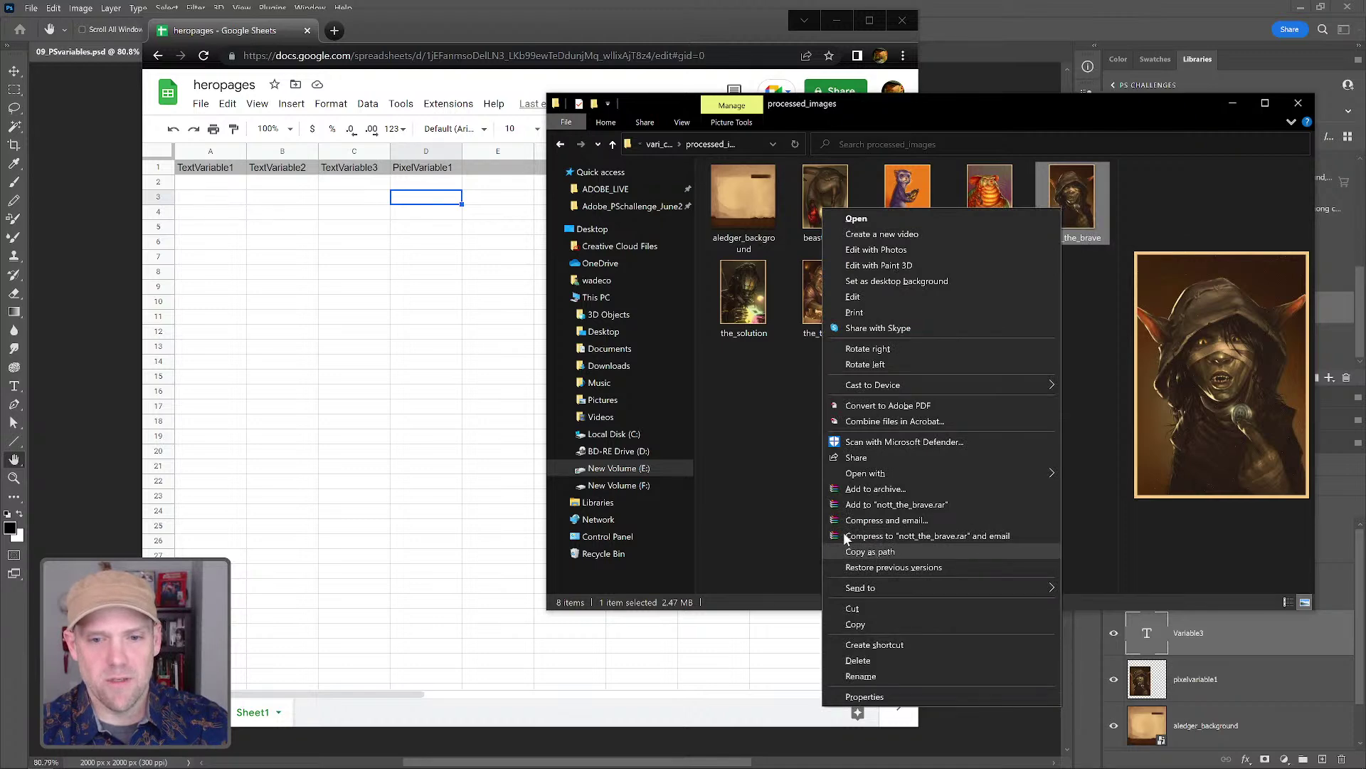
pyautogui.click(763, 482)
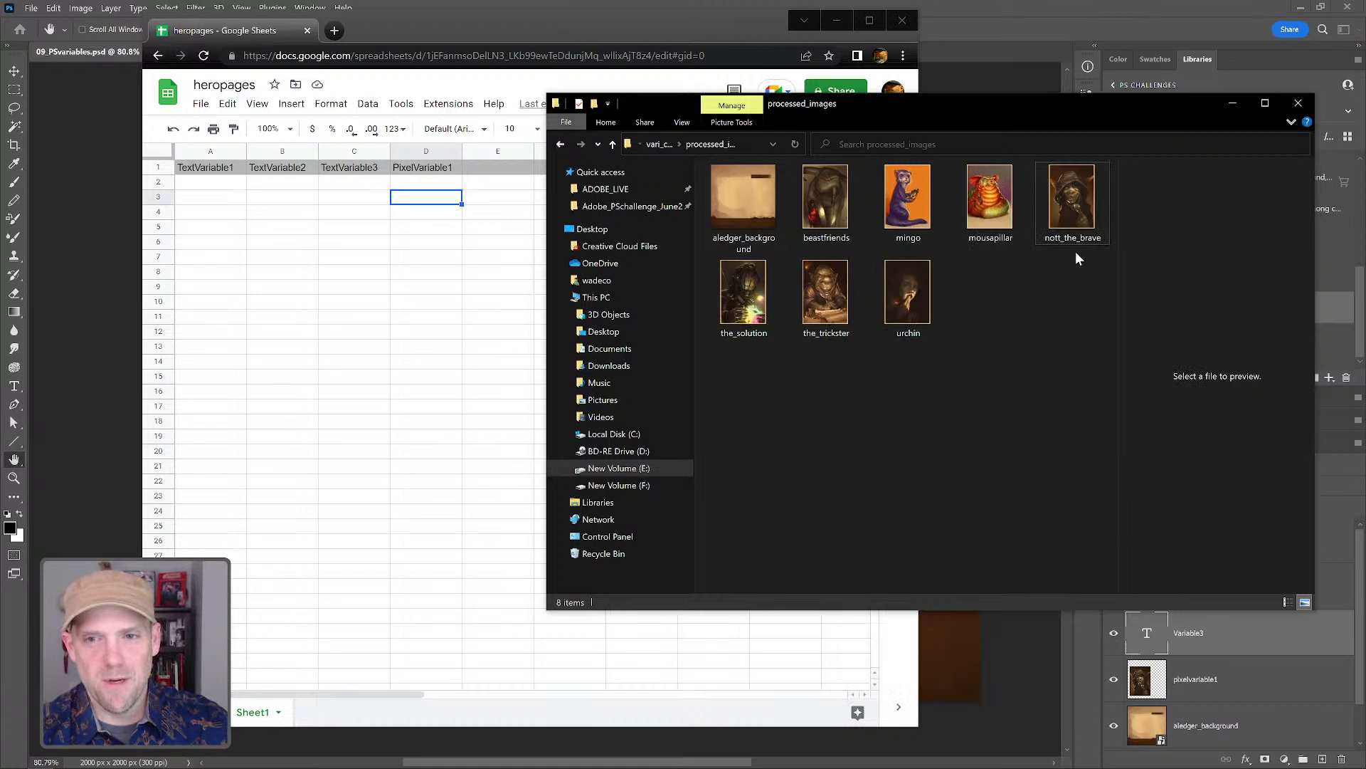
# - Copy the file paths of nott_the_brave, beastfriends, mingo and mousapillar and paste them into cells D2 to D5 under PixelVariable1
pyautogui.moveTo(1075, 248); pyautogui.dragTo(838, 221)
pyautogui.rightClick(837, 221)
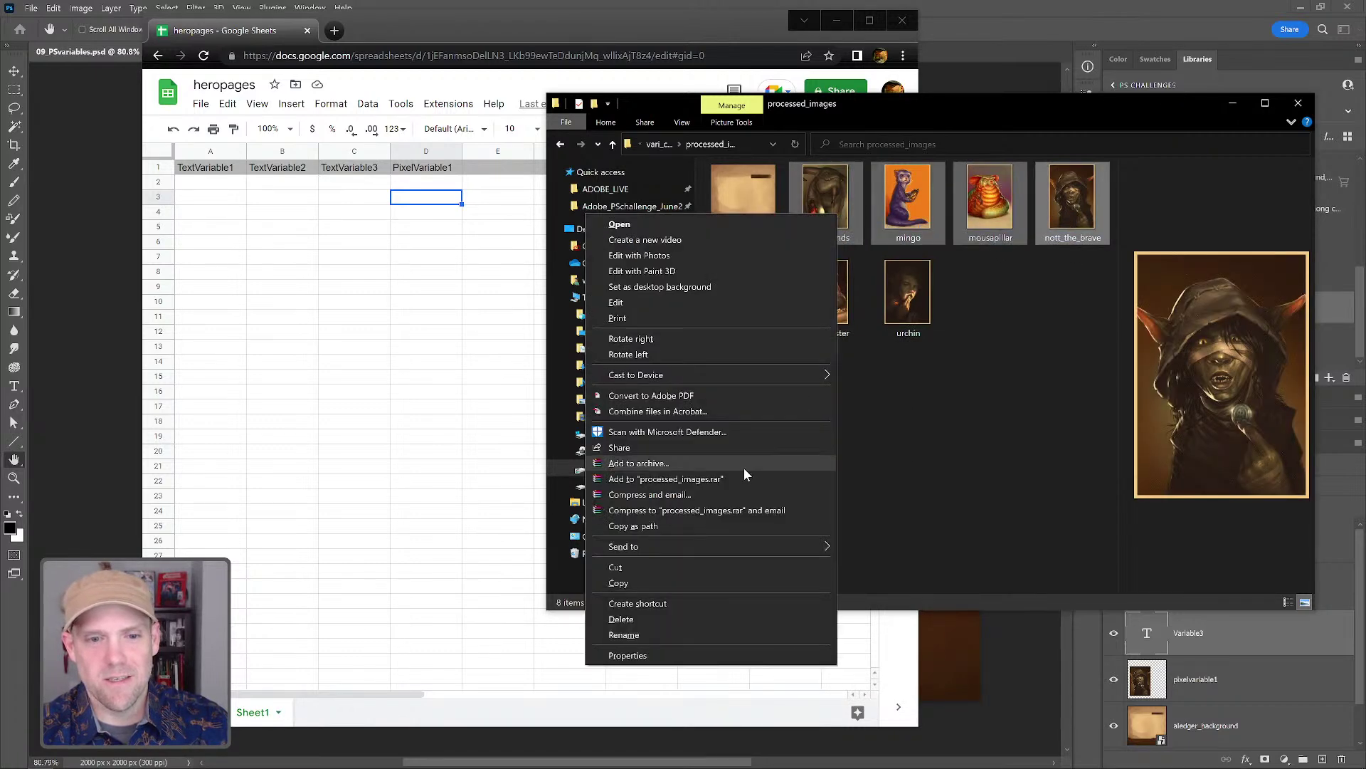
pyautogui.click(664, 525)
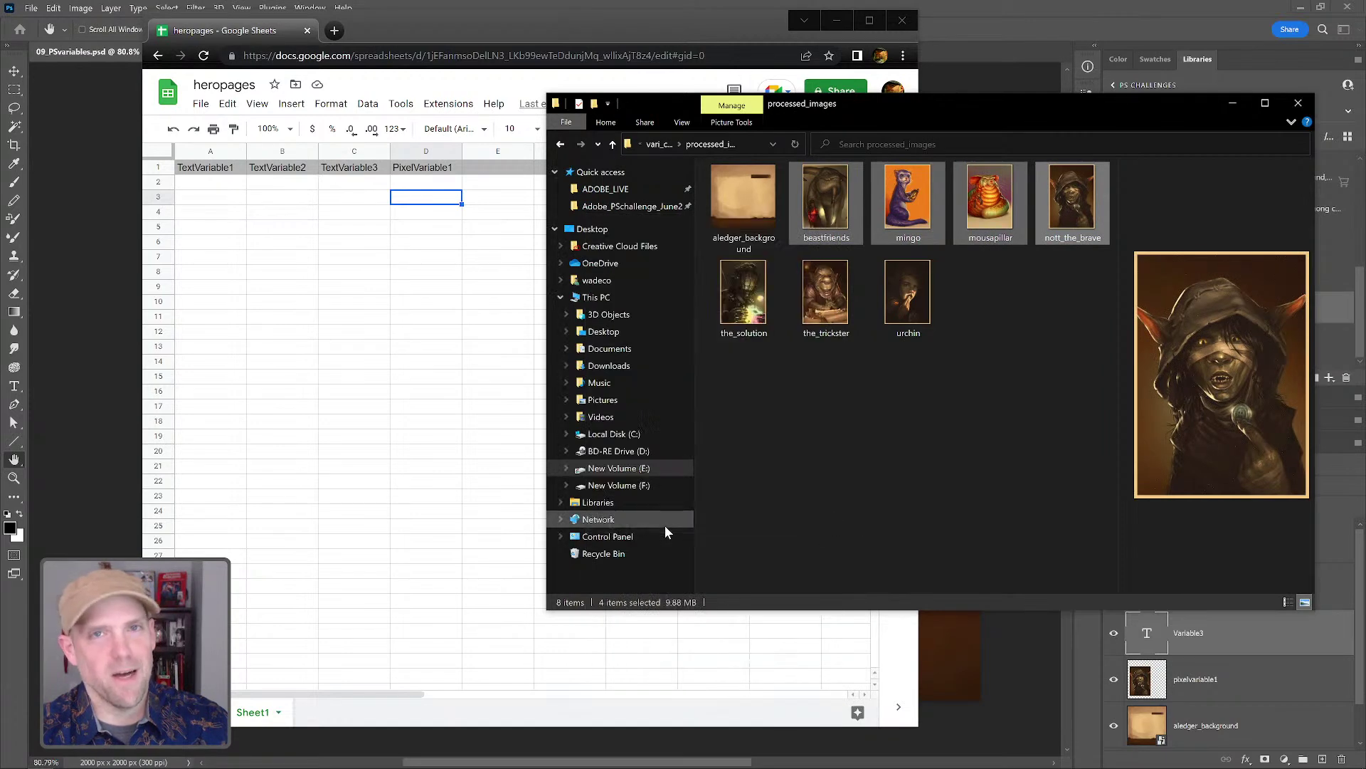
pyautogui.click(403, 187)
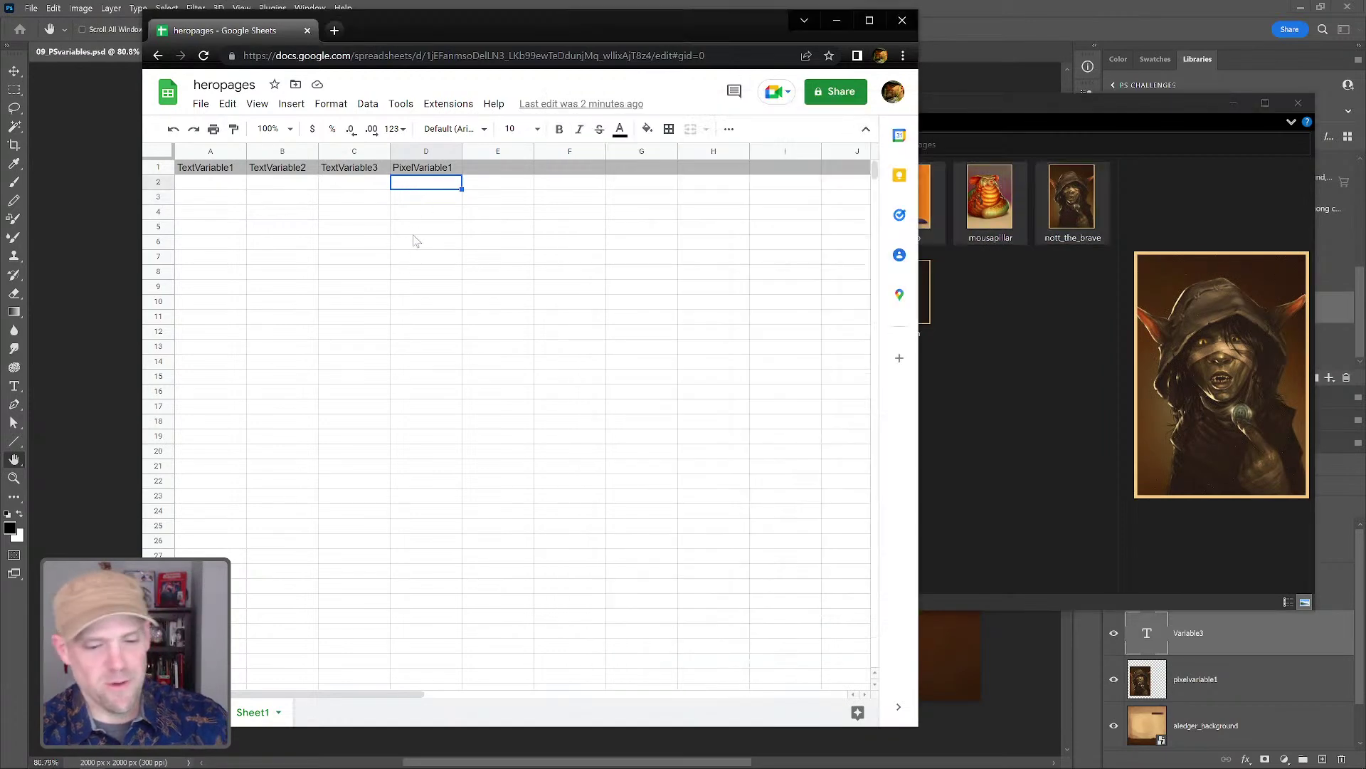
pyautogui.hotkey('ctrl', 'v')
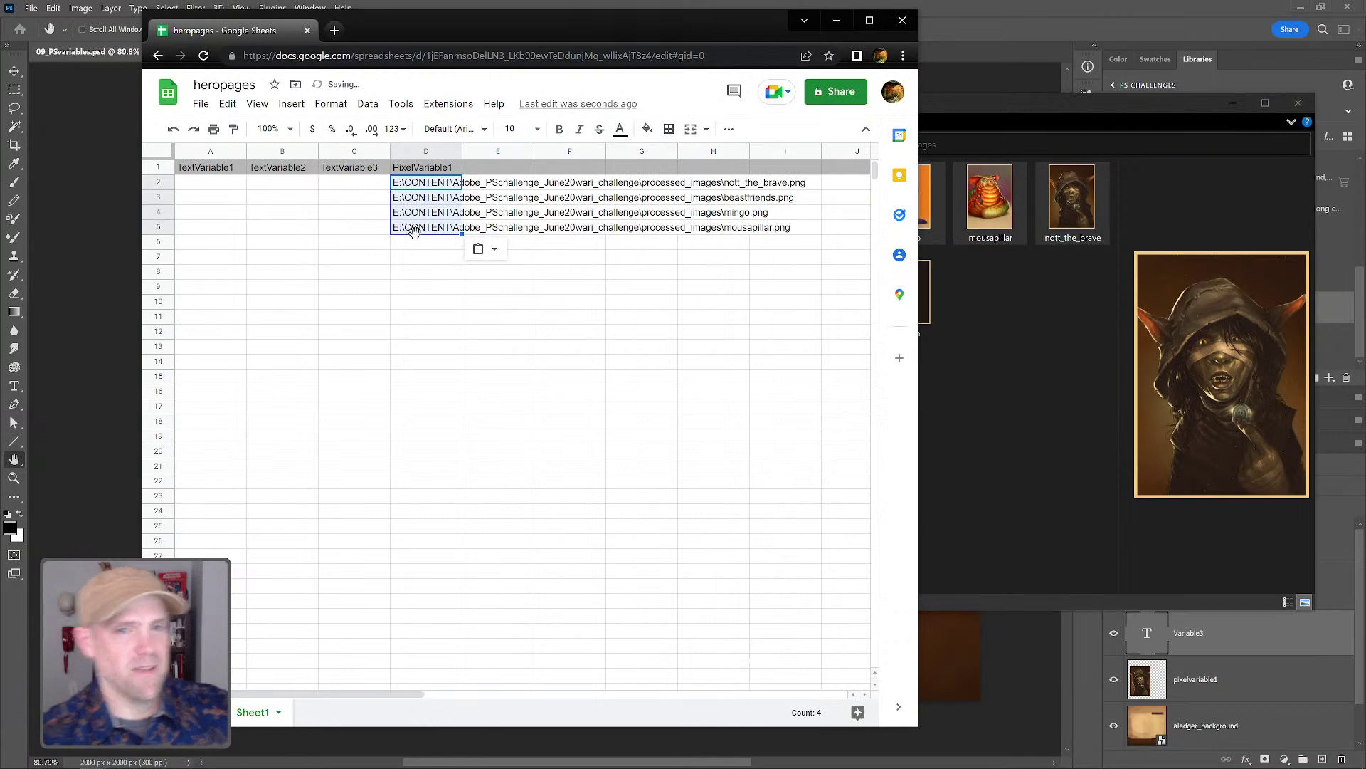
pyautogui.click(548, 288)
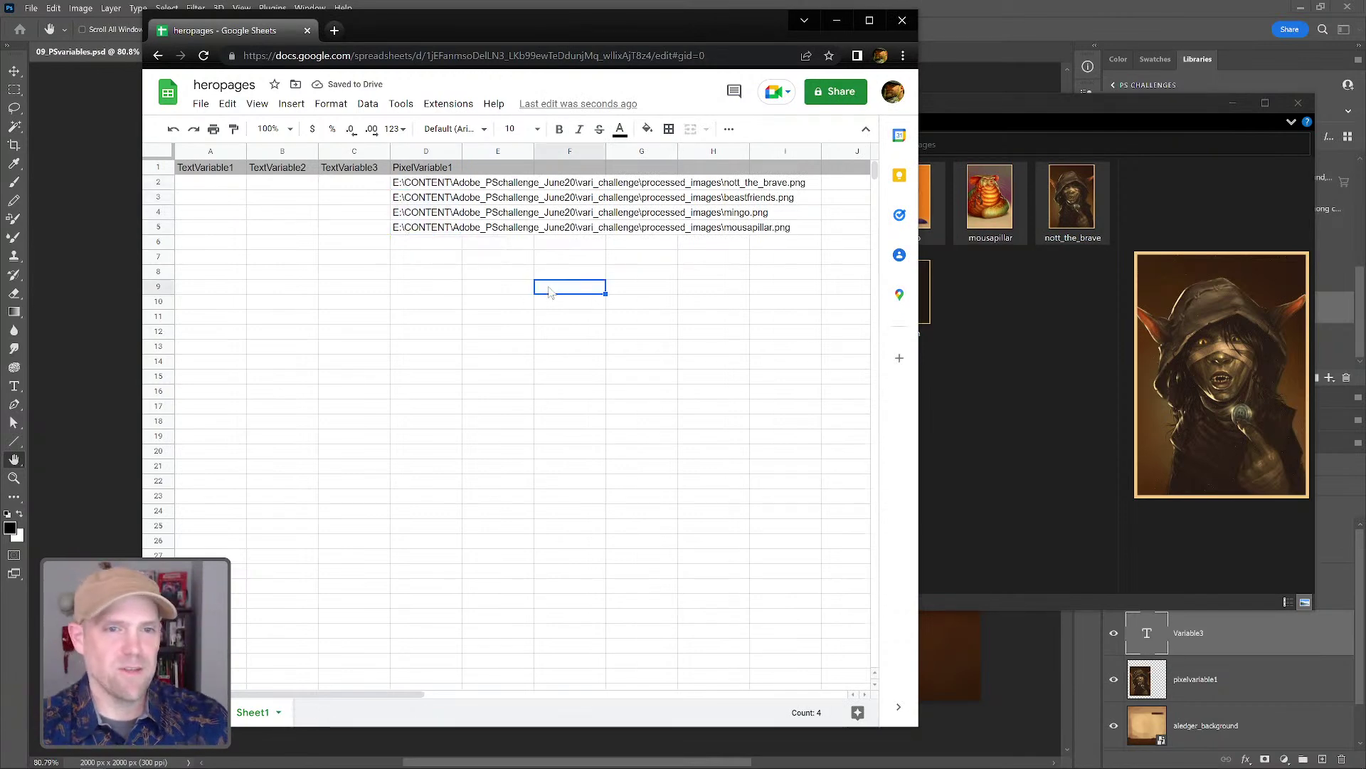
# - Copy only the nott_the_brave image's file path from the processed_images folder and paste it into cell D6
pyautogui.click(1078, 309)
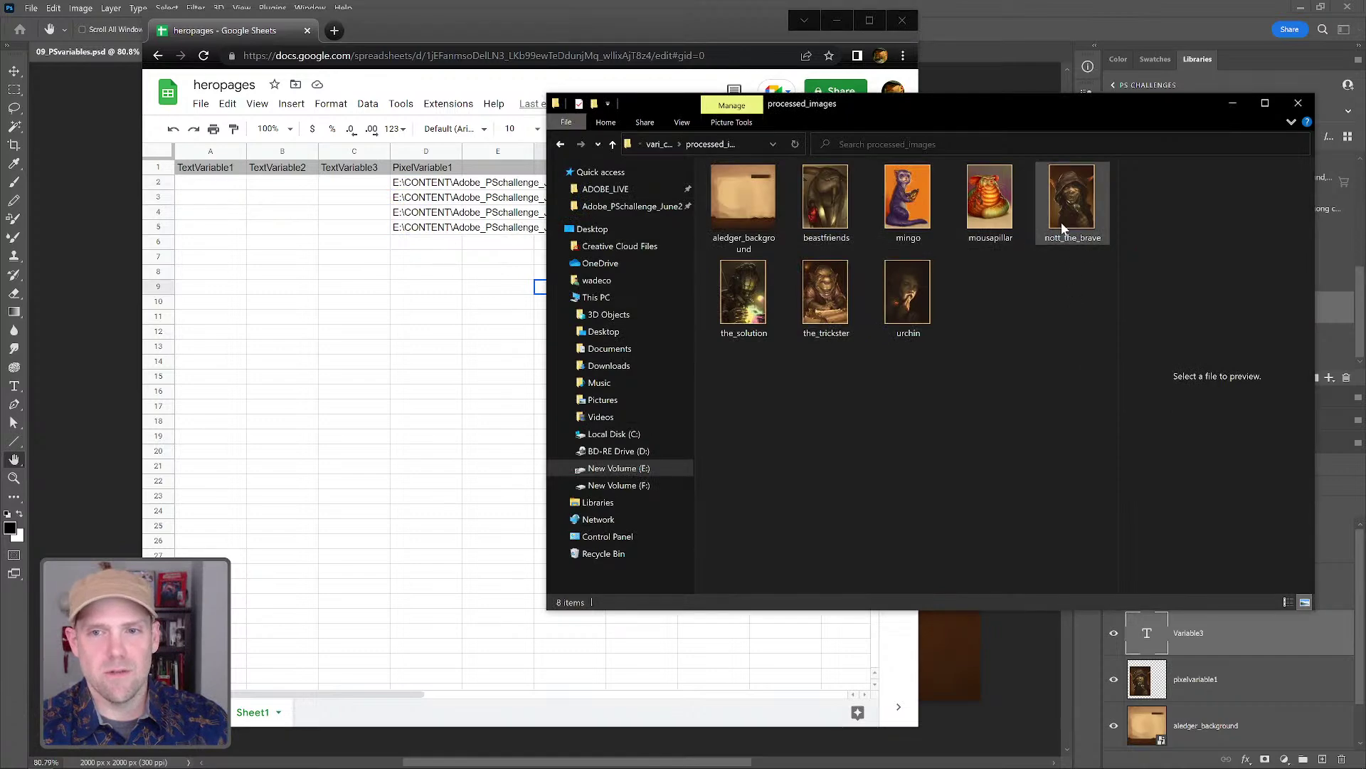
pyautogui.doubleClick(1062, 225)
pyautogui.rightClick(1060, 222)
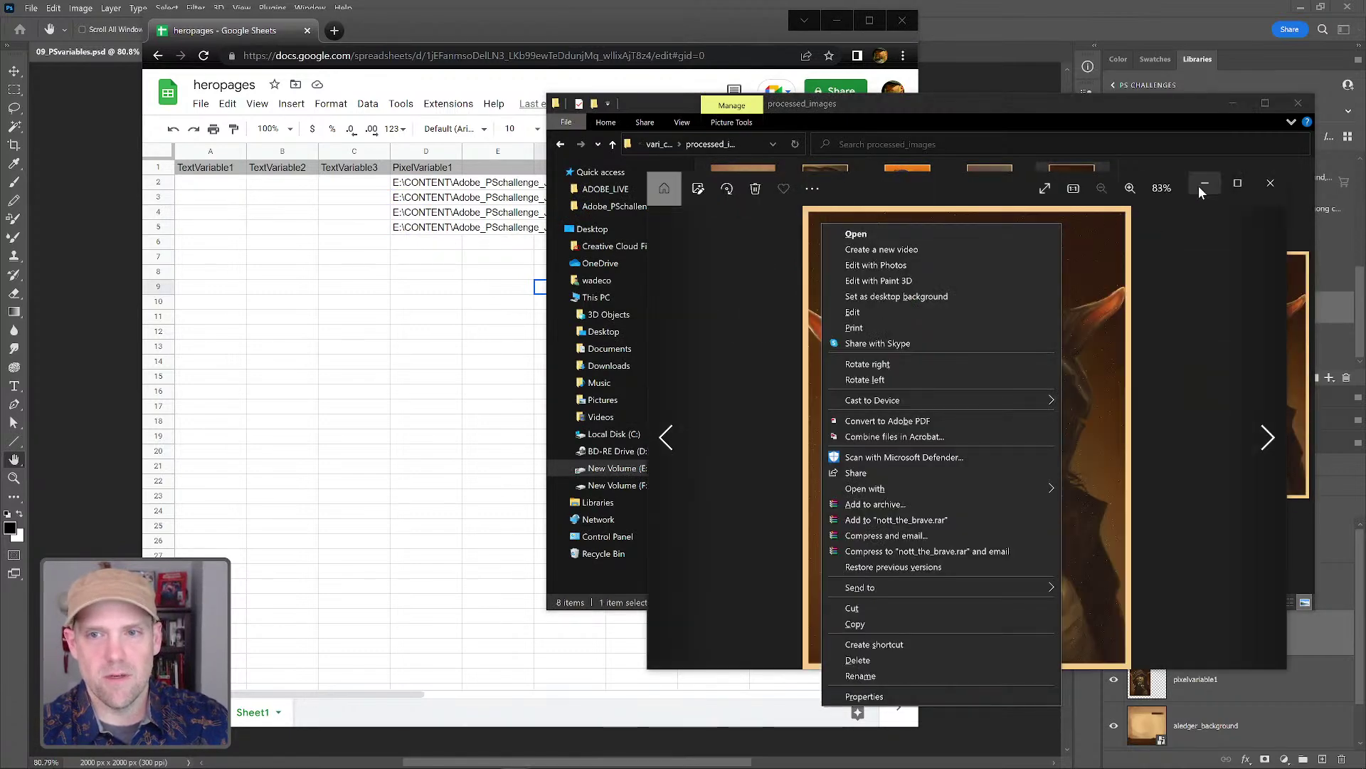
pyautogui.click(1270, 183)
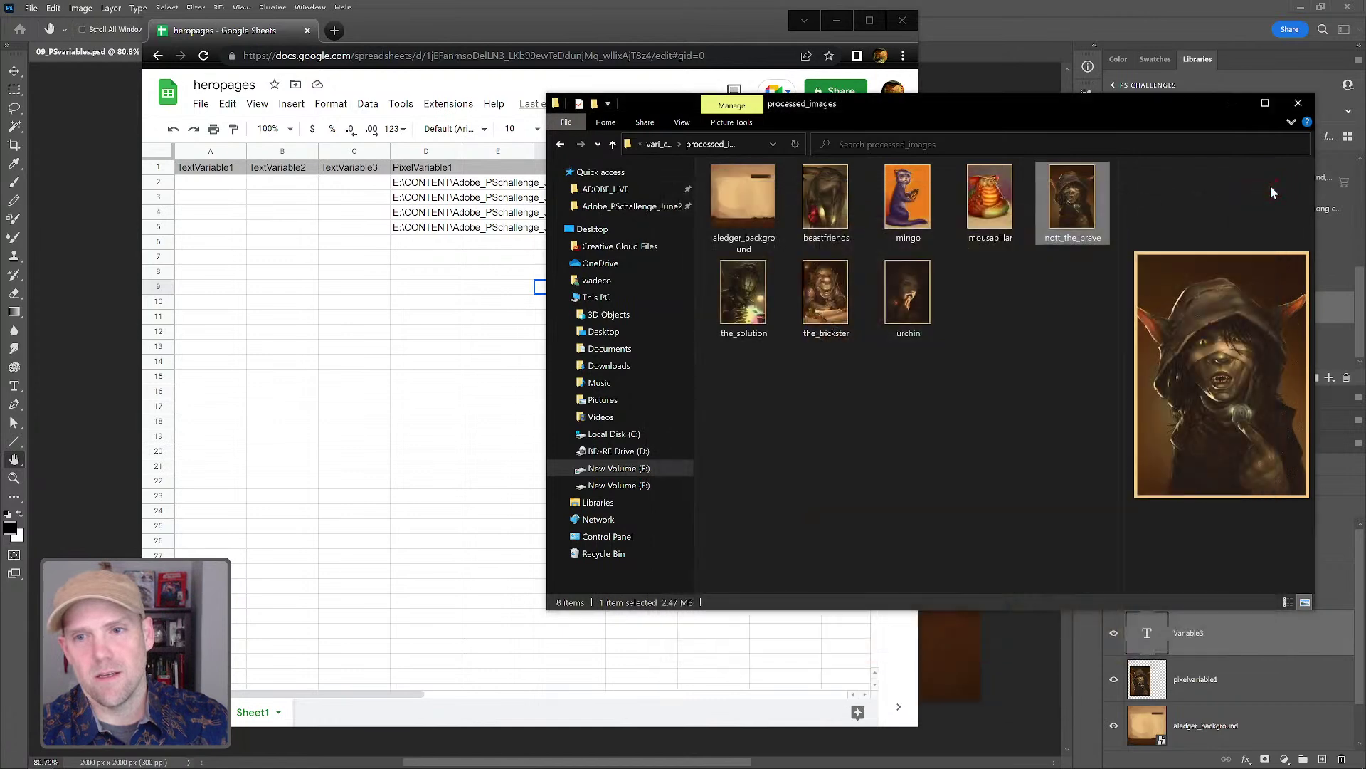
pyautogui.rightClick(1067, 198)
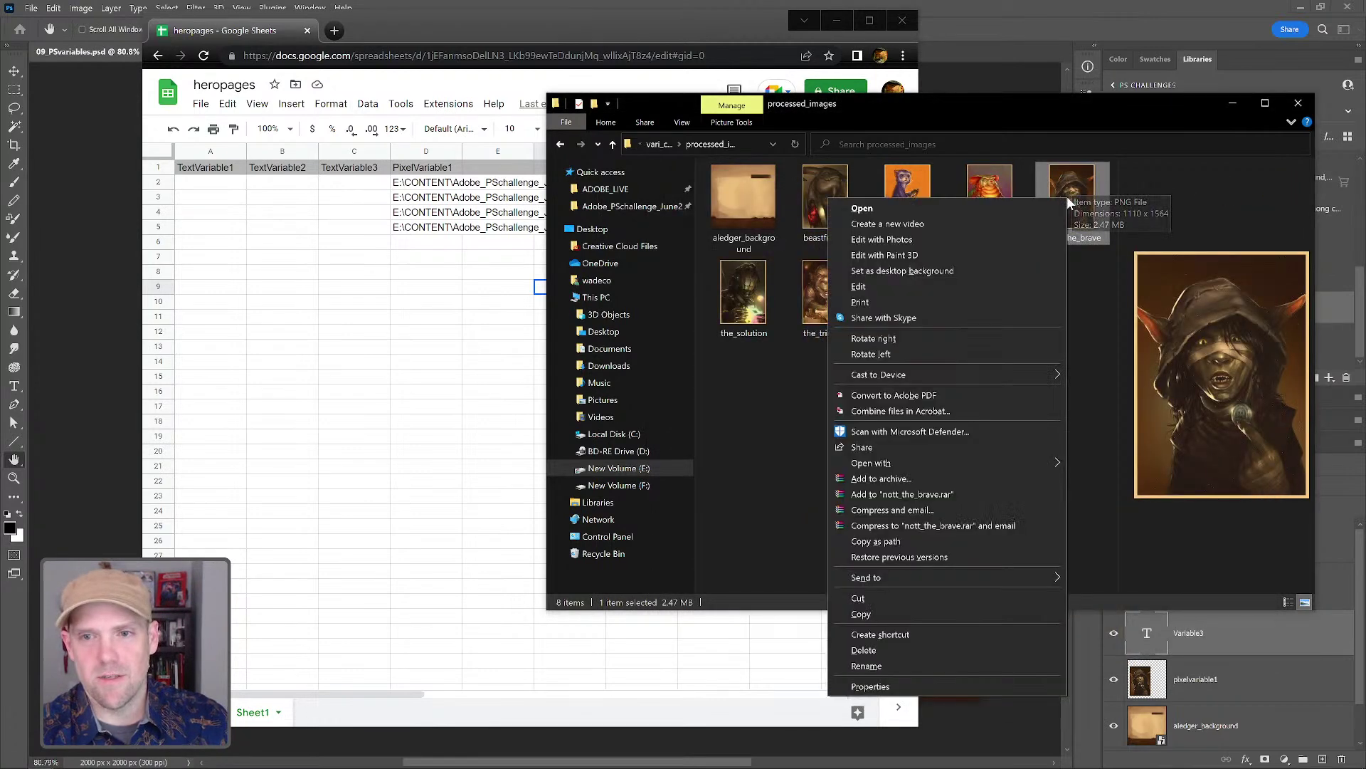
pyautogui.click(876, 543)
pyautogui.click(411, 245)
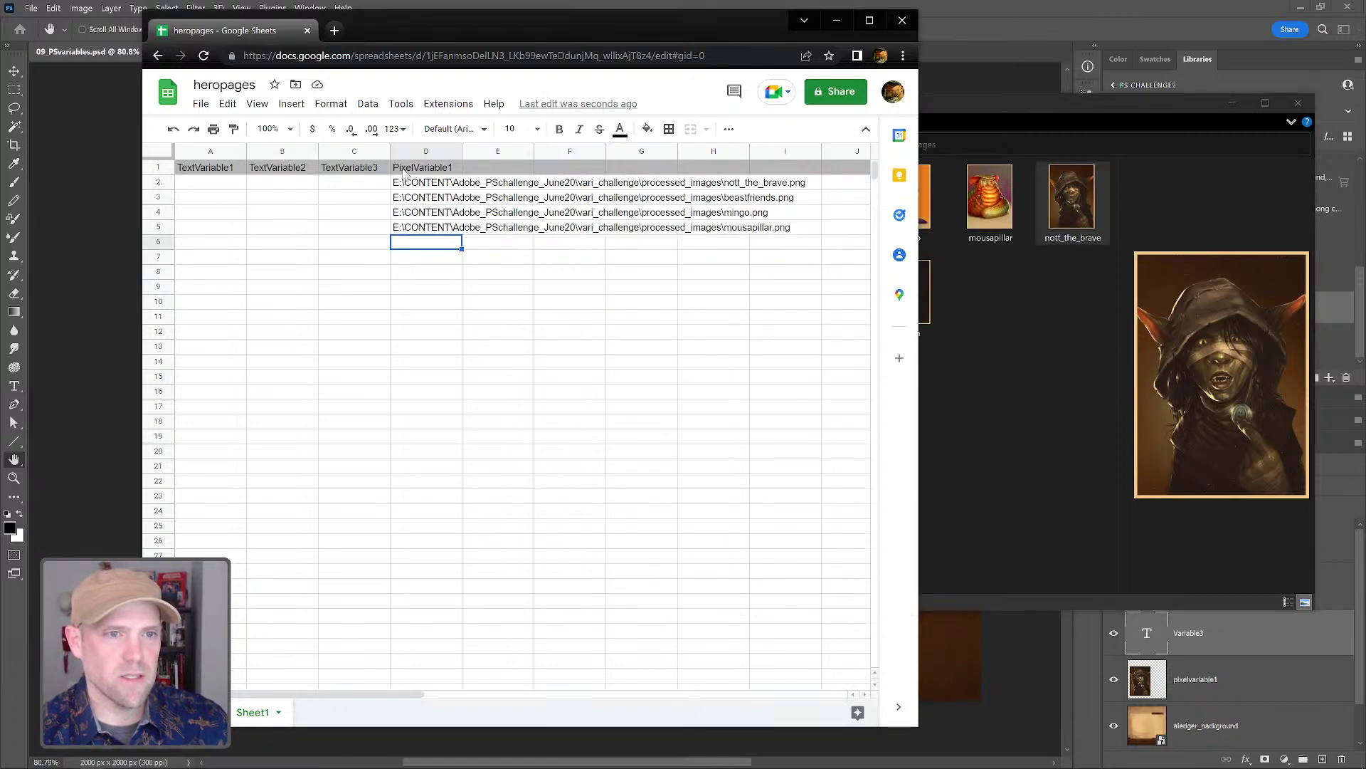
pyautogui.hotkey('ctrl', 'v')
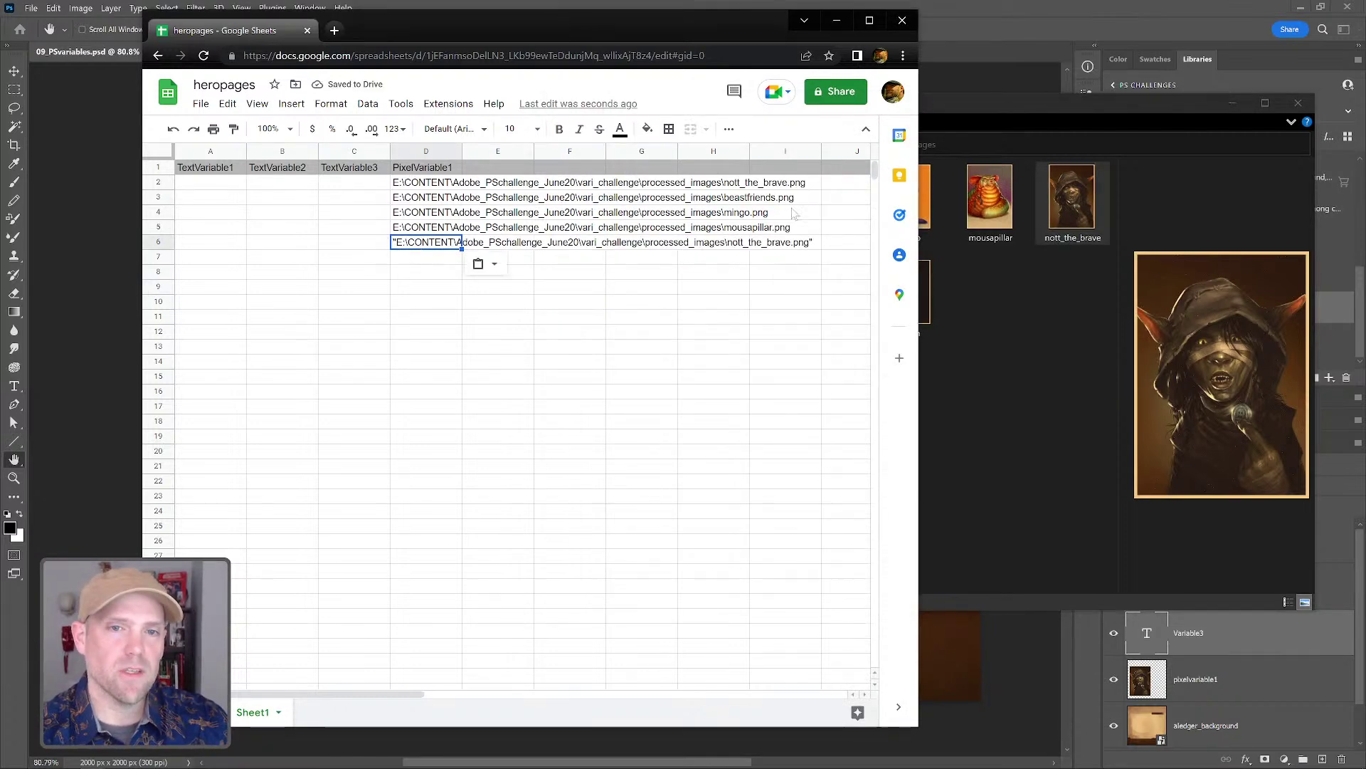
pyautogui.click(396, 354)
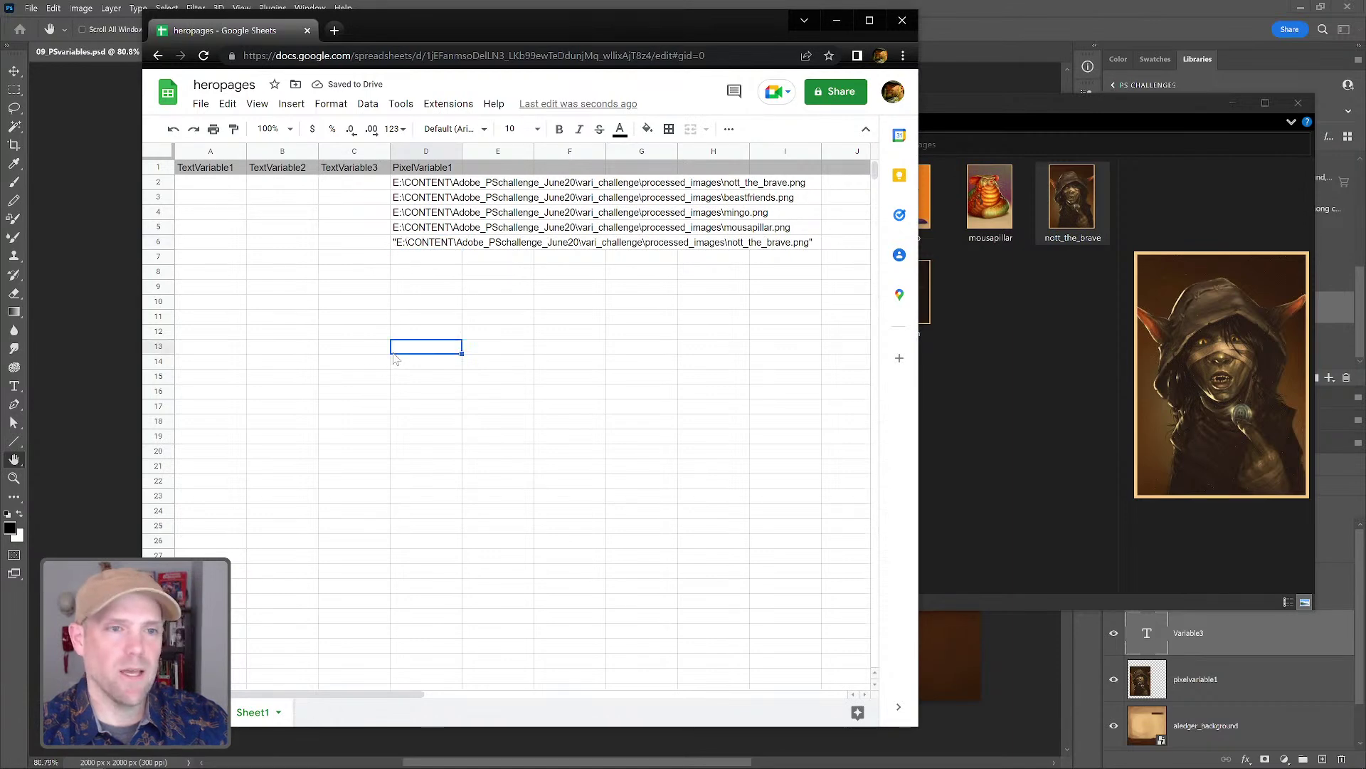
# - Clear the extra quoted file path from cell D6
pyautogui.click(432, 245)
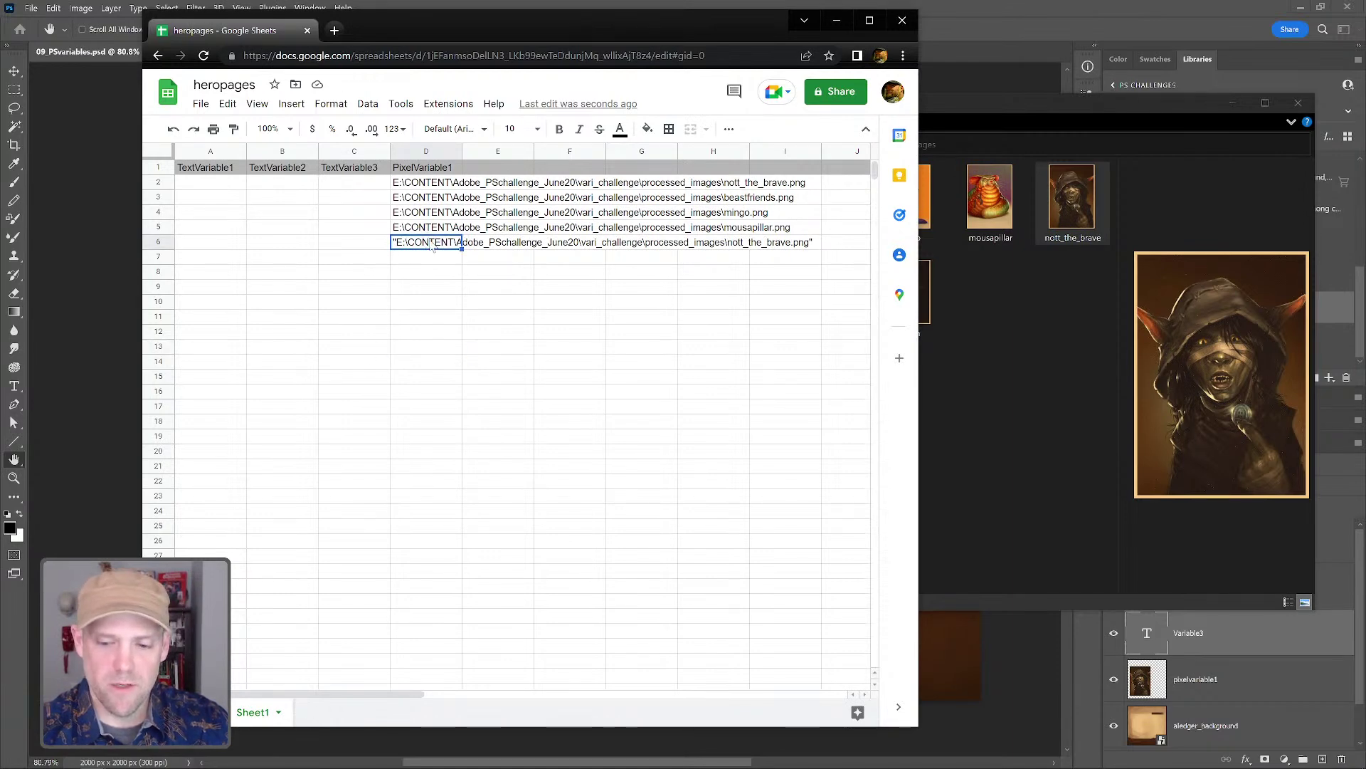
pyautogui.press('Delete')
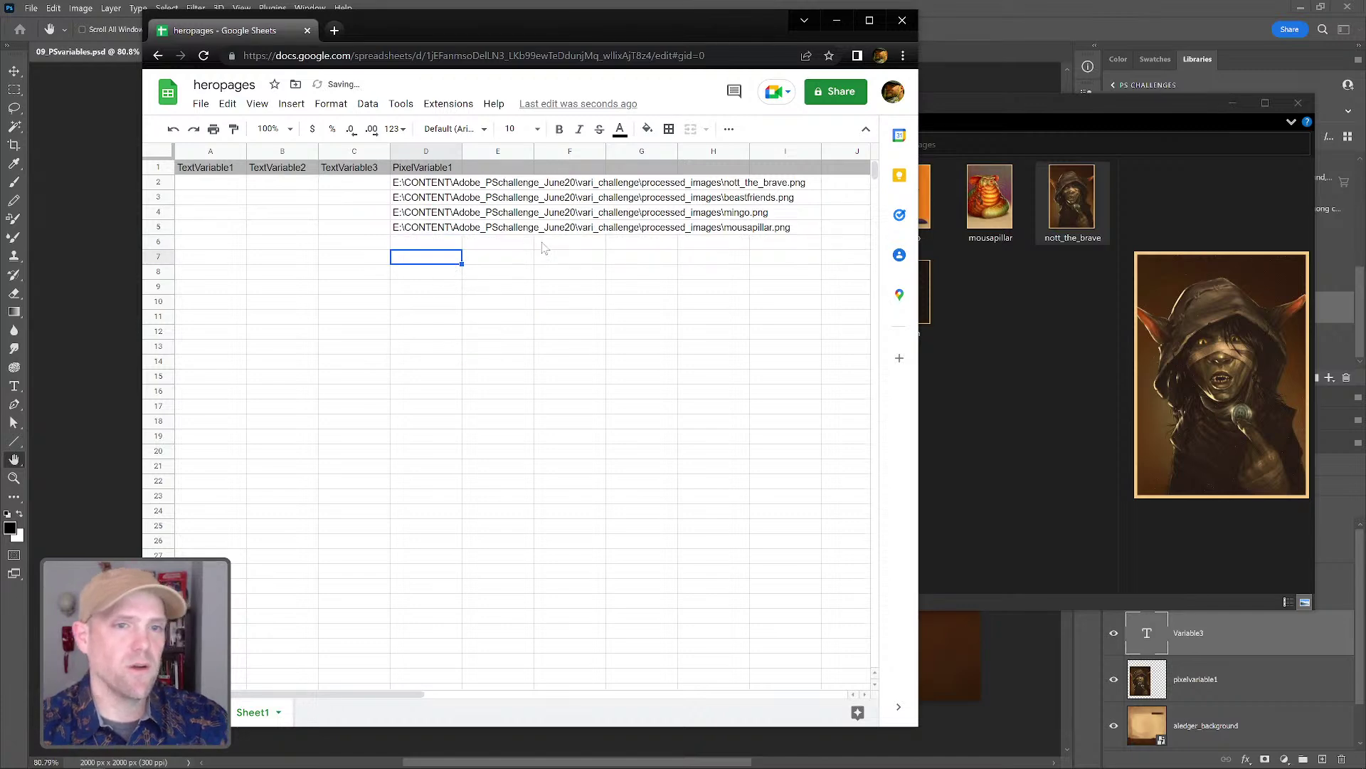
pyautogui.click(545, 247)
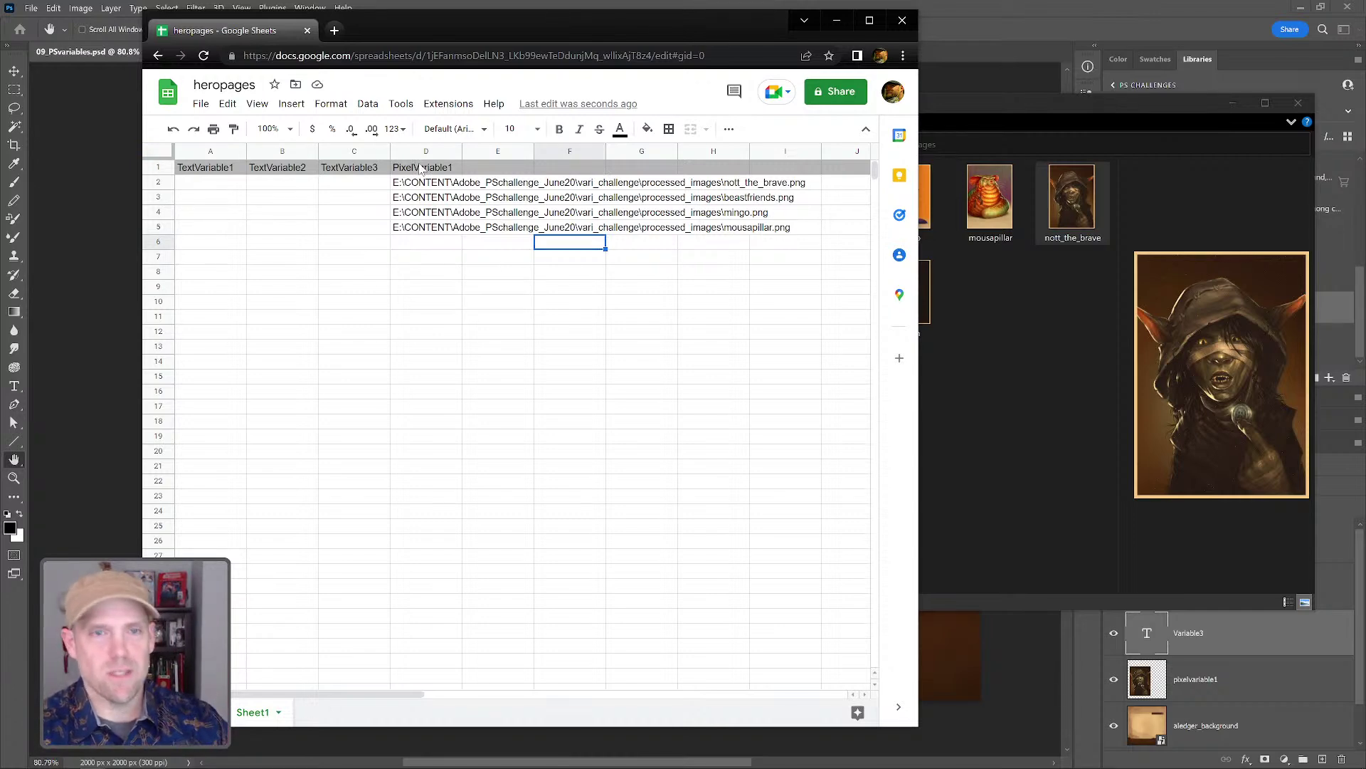
pyautogui.click(769, 187)
pyautogui.click(480, 365)
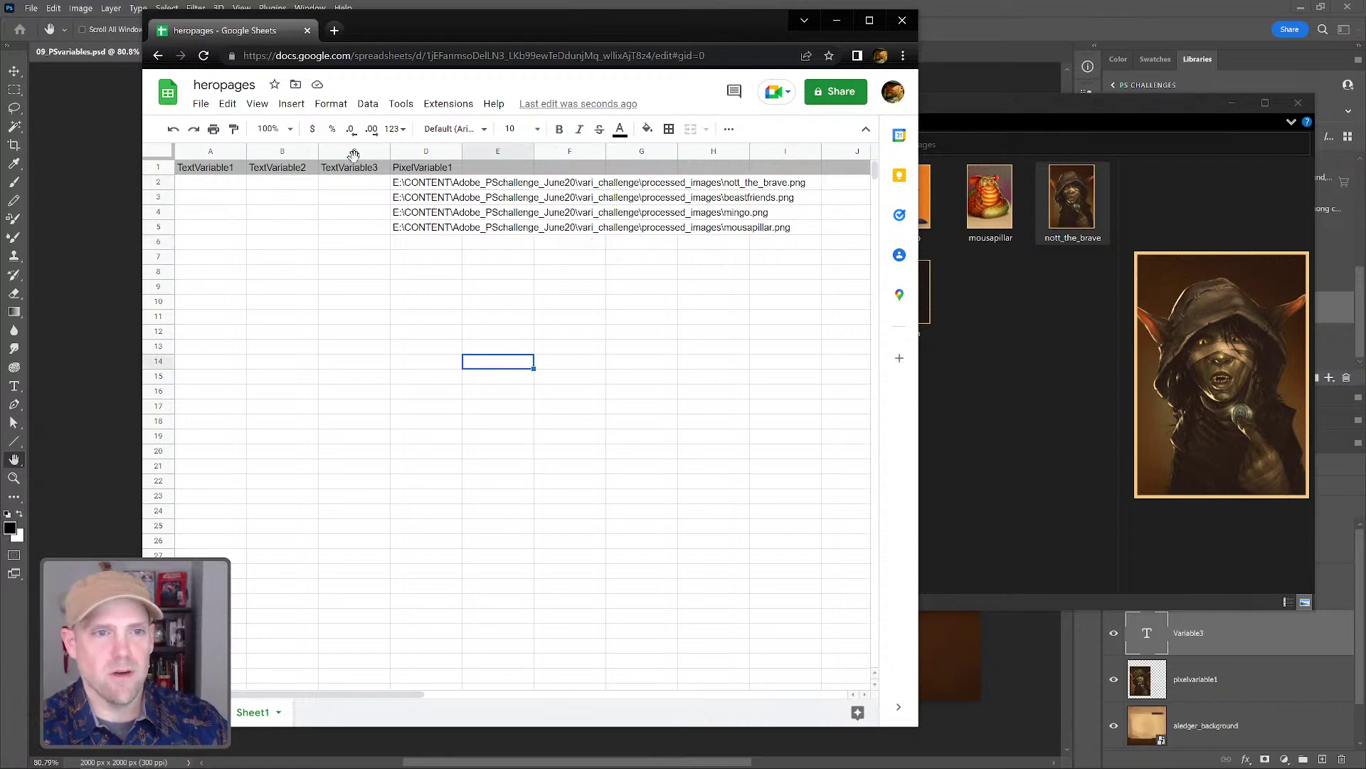
pyautogui.click(415, 171)
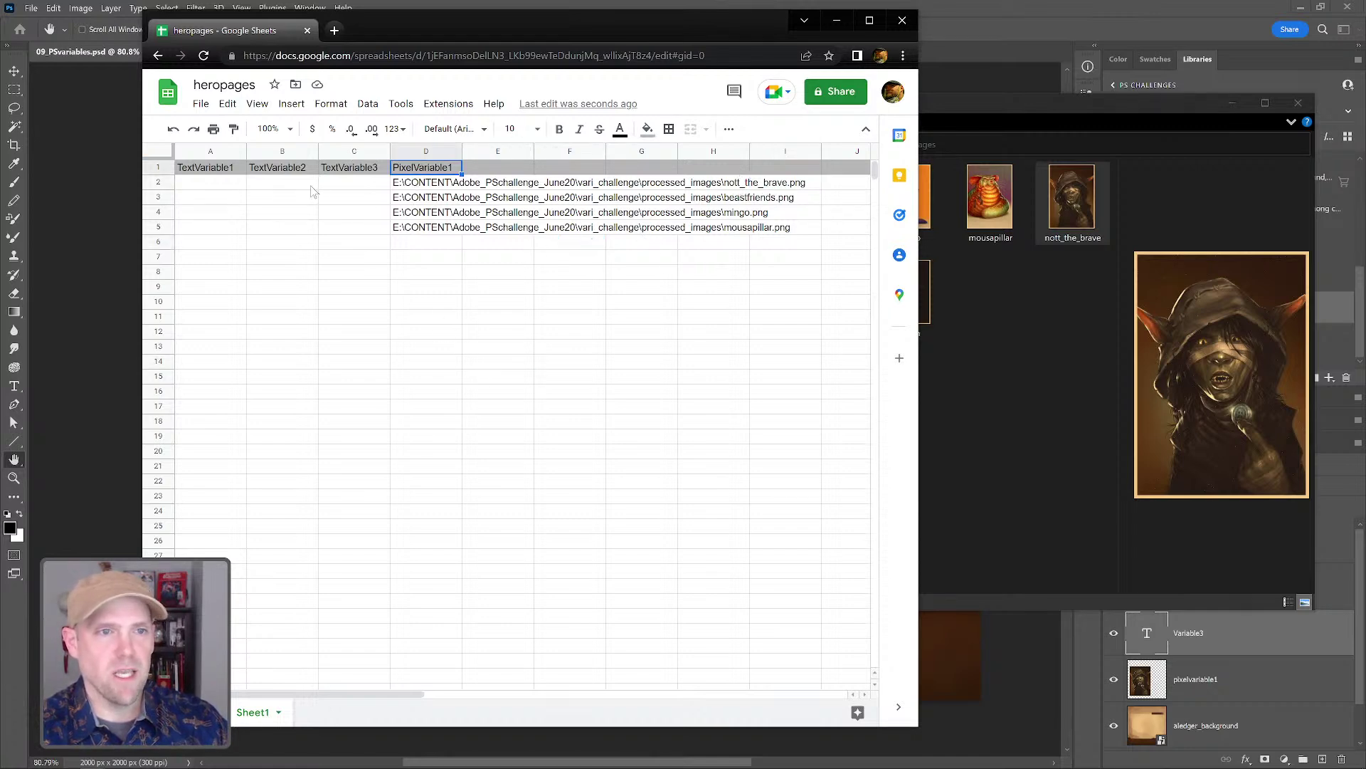
# - Enter "Nott the Brave" in cell B2 under the TextVariable2 header
pyautogui.click(282, 186)
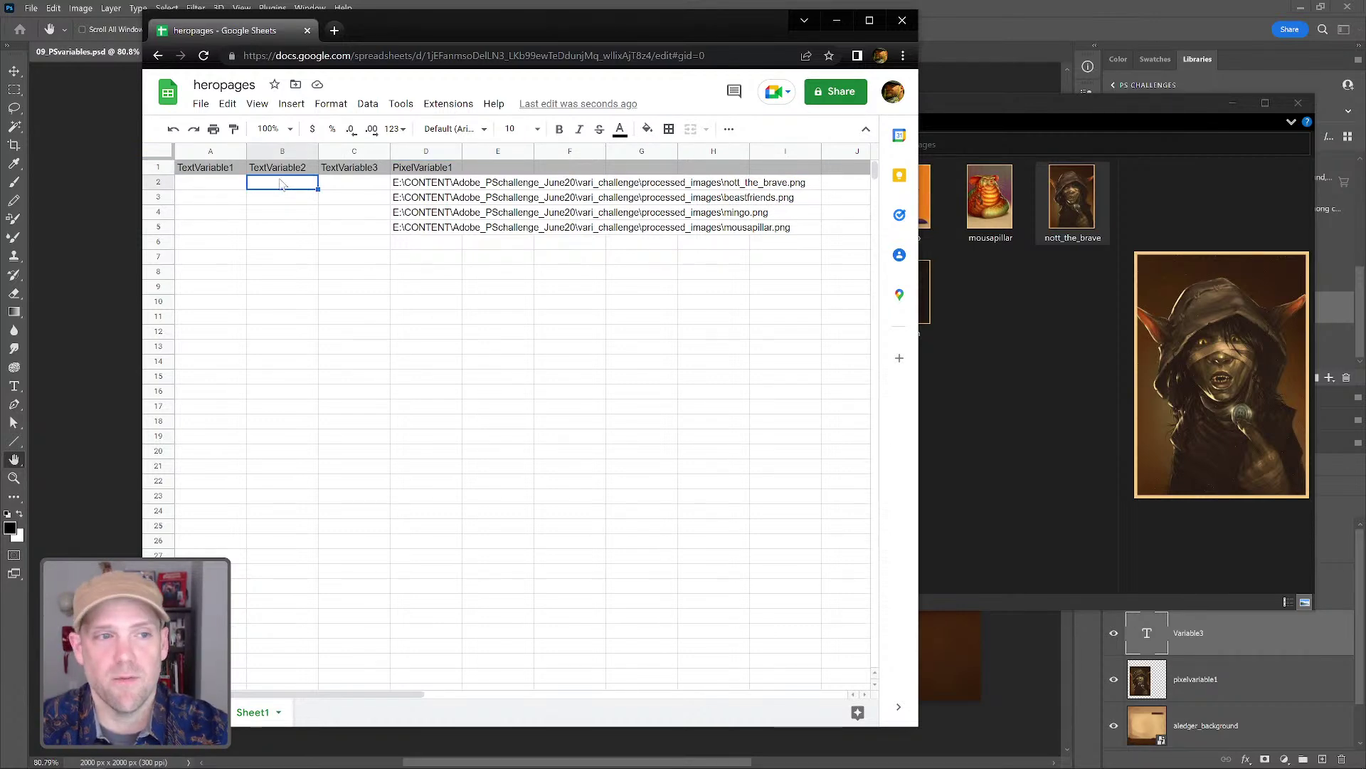
pyautogui.write('No')
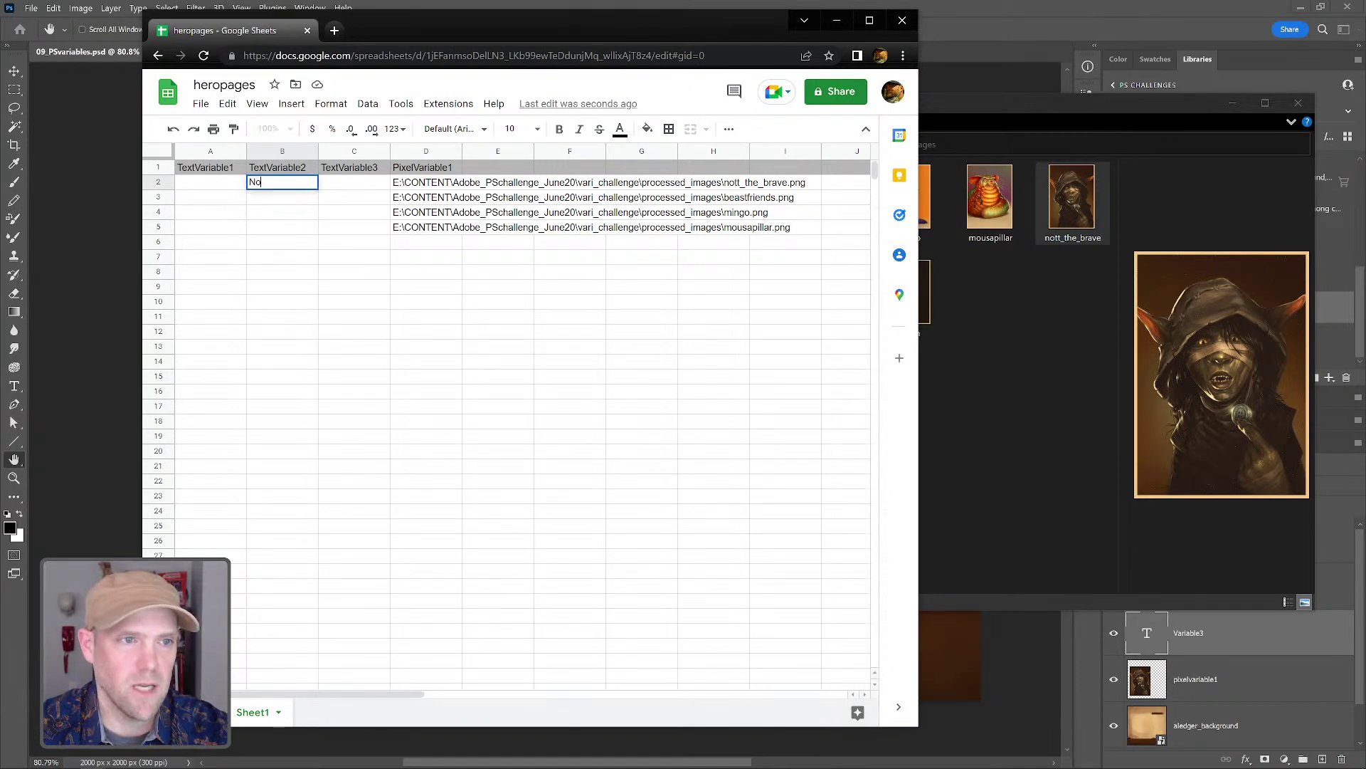
pyautogui.write('tt the Brave')
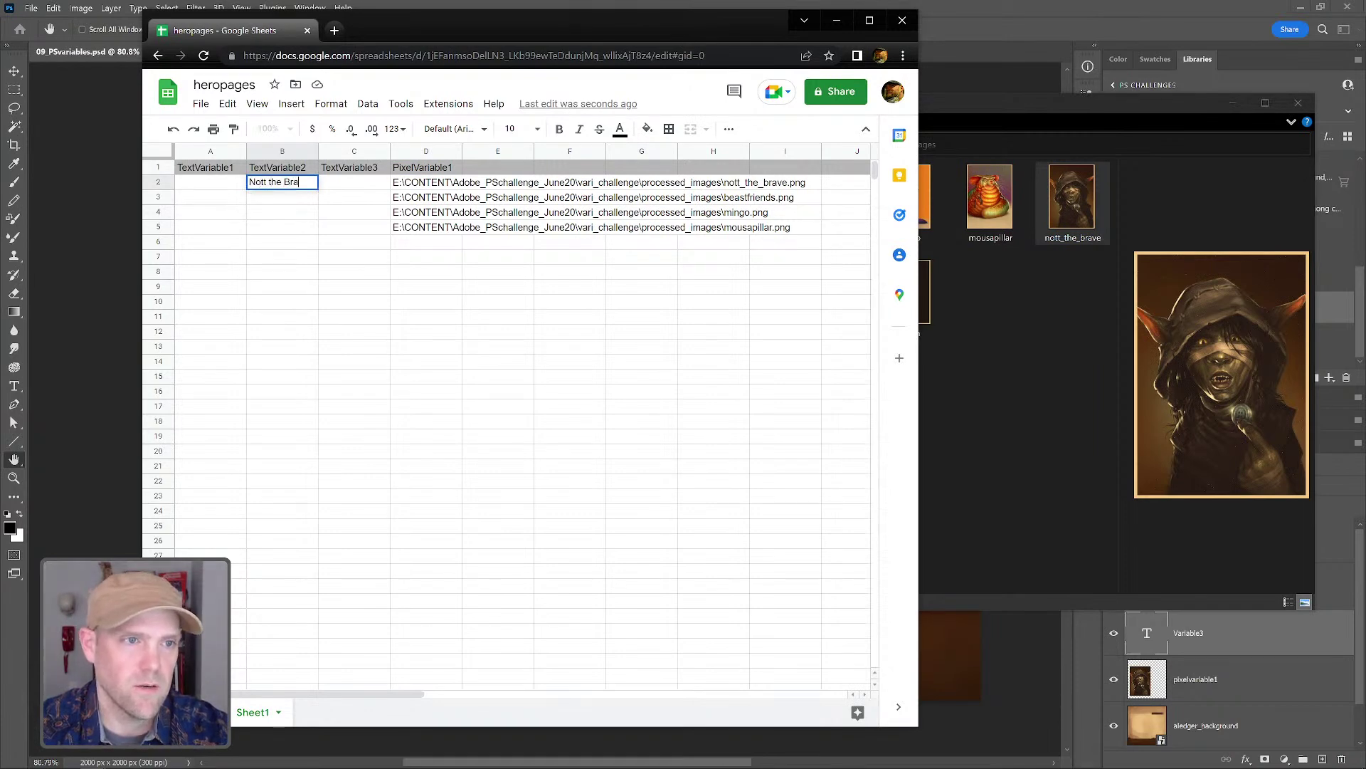
pyautogui.click(283, 201)
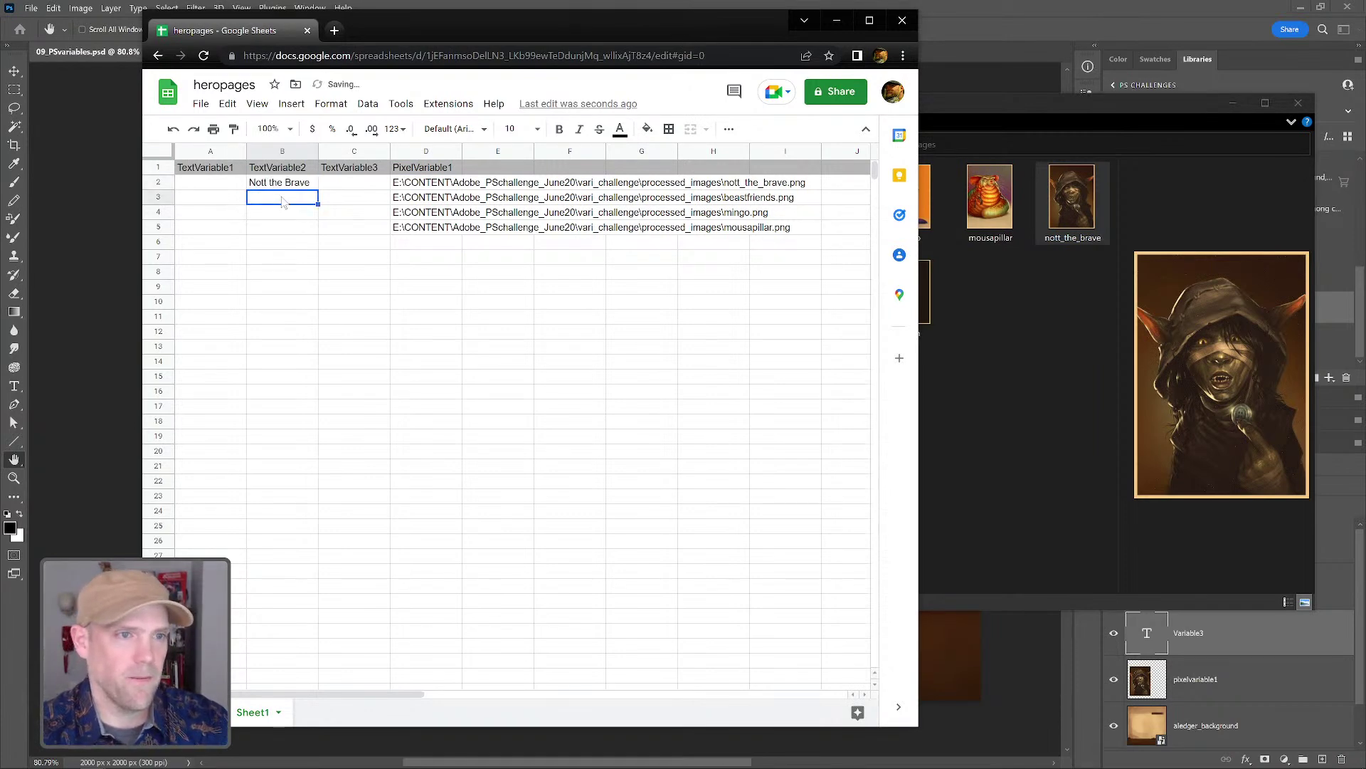
# - Enter Beastfriends, Mingo and Mousapillar in cells B3 to B5 under TextVariable2
pyautogui.write('Beastfriends')
pyautogui.click(278, 217)
pyautogui.write('Mi')
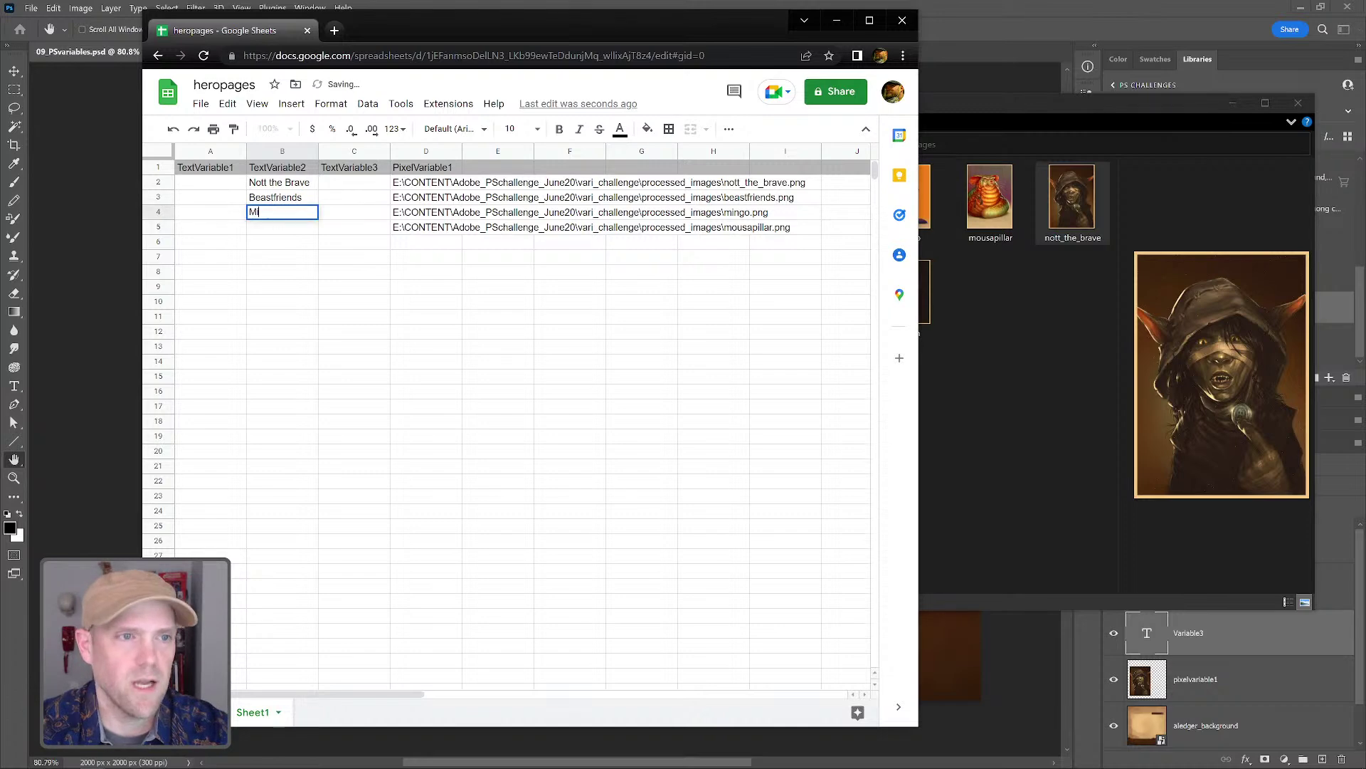
pyautogui.write('nogo')
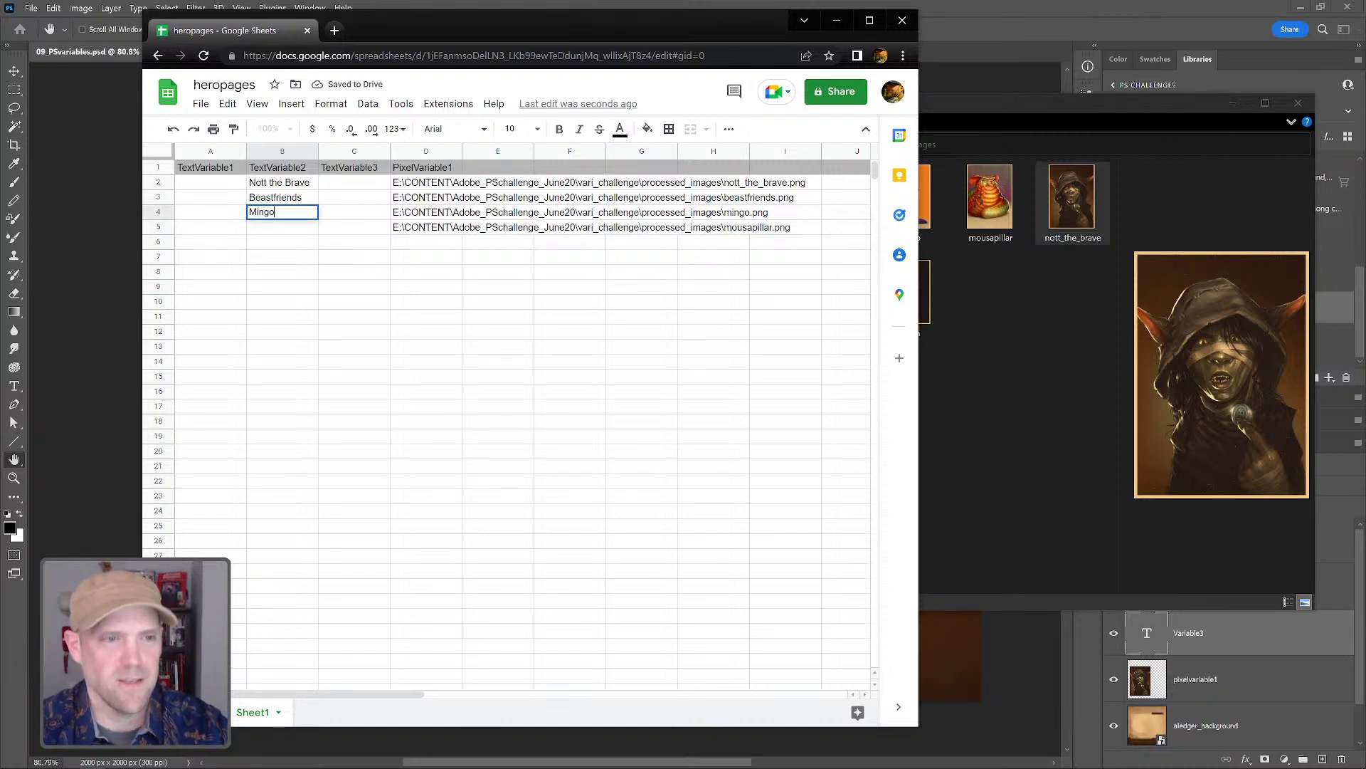
pyautogui.click(280, 233)
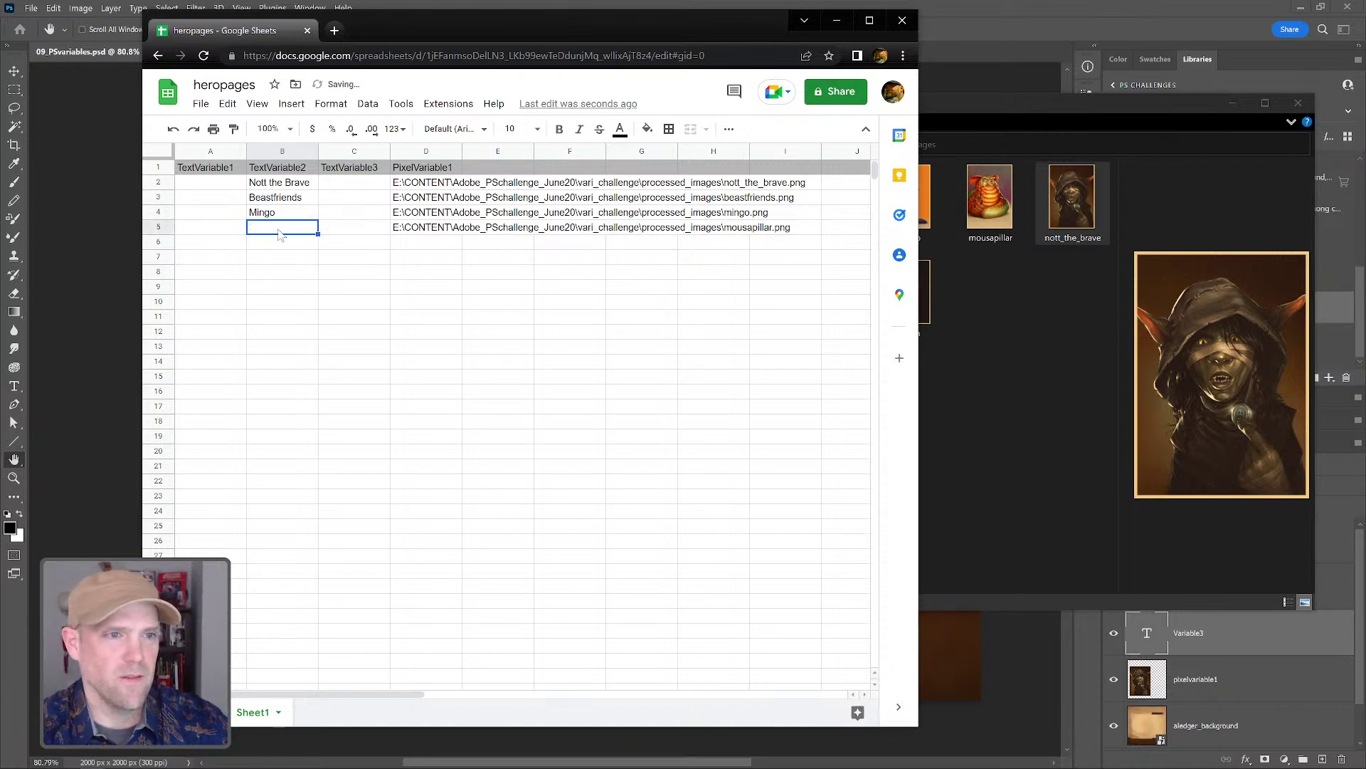
pyautogui.write('Mousapillar')
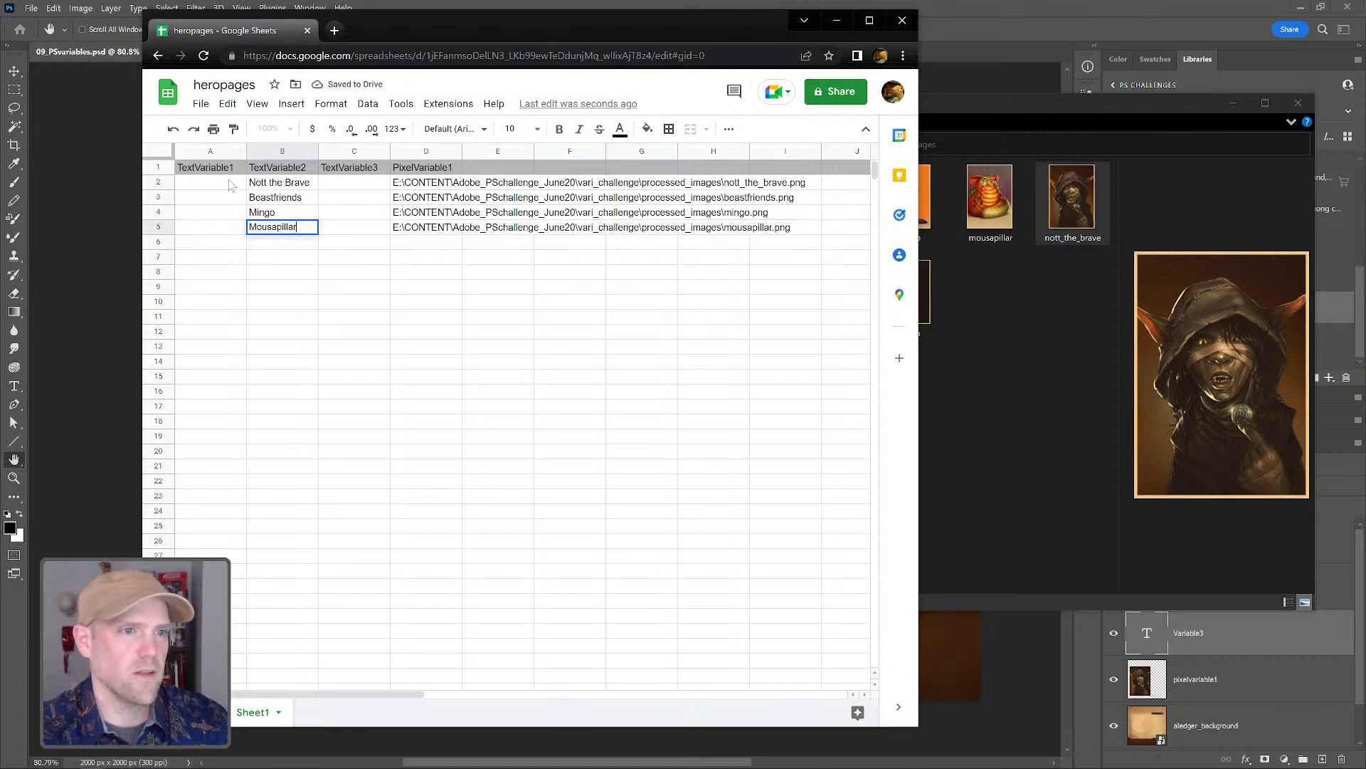
# - Fill cells A2 to A5 under TextVariable1 with Champion, Companion, Companion and Villain
pyautogui.click(229, 184)
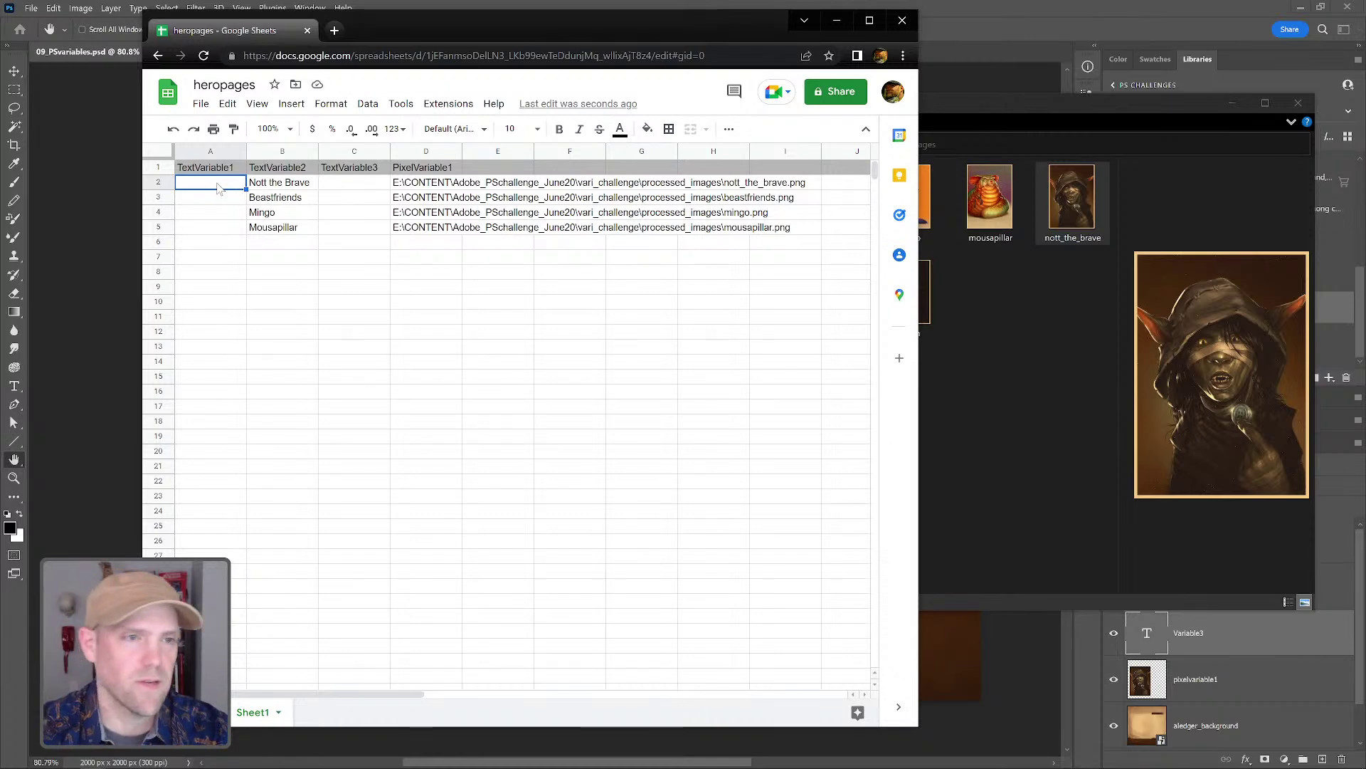
pyautogui.write('Champion')
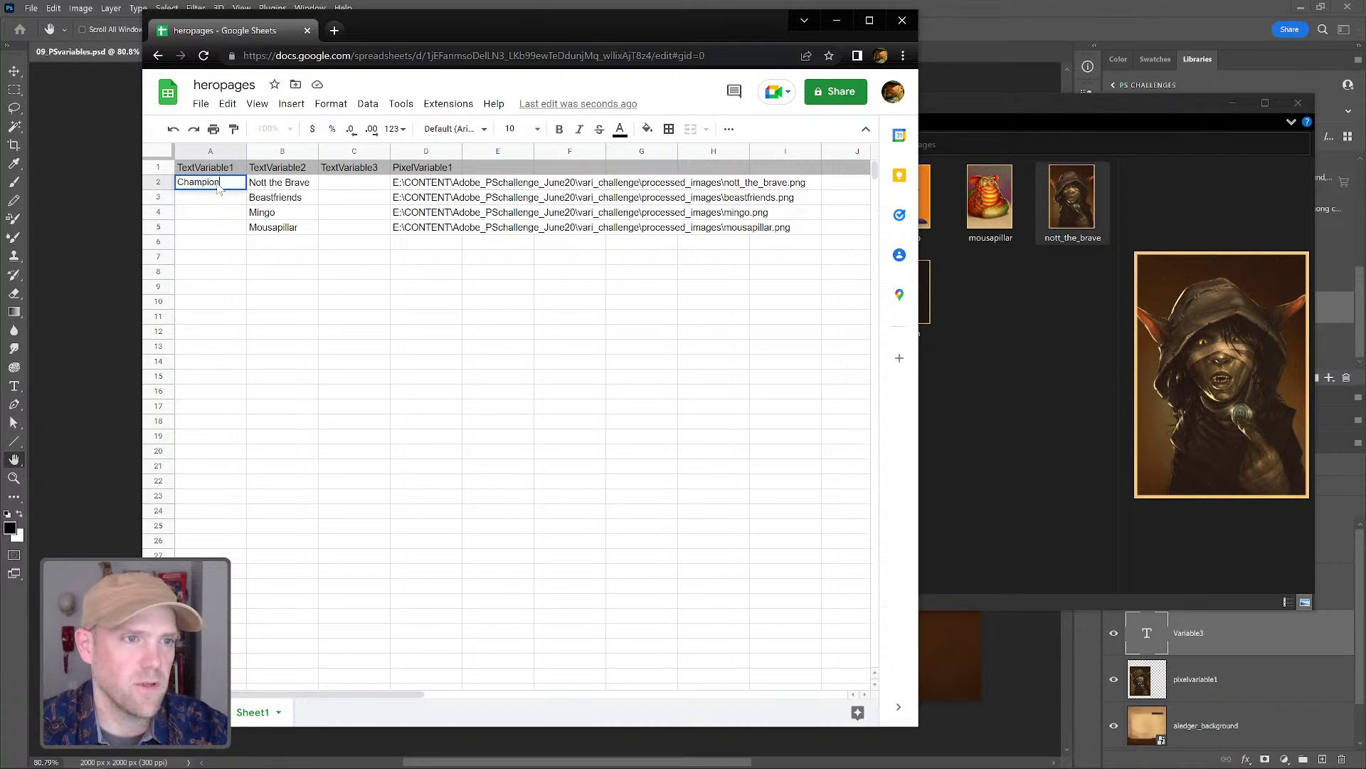
pyautogui.click(191, 201)
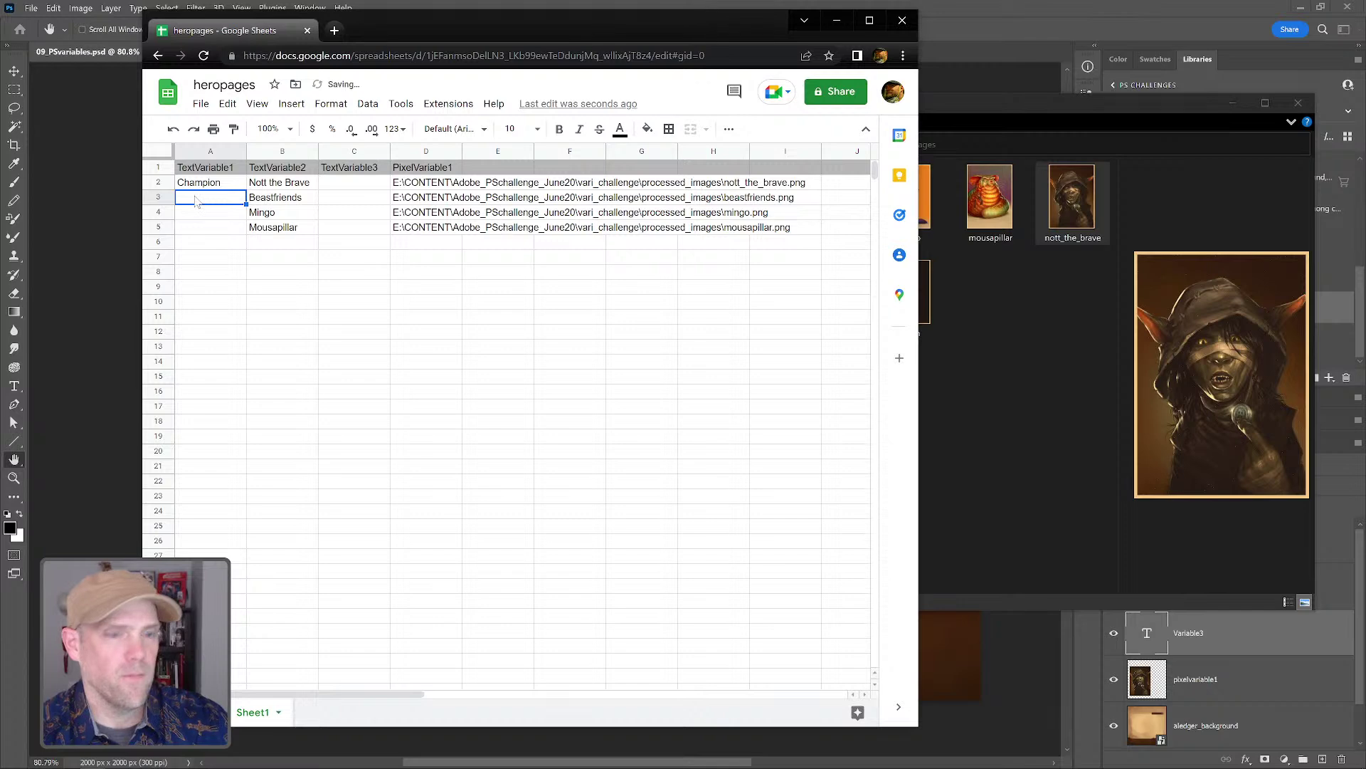
pyautogui.write('Companion')
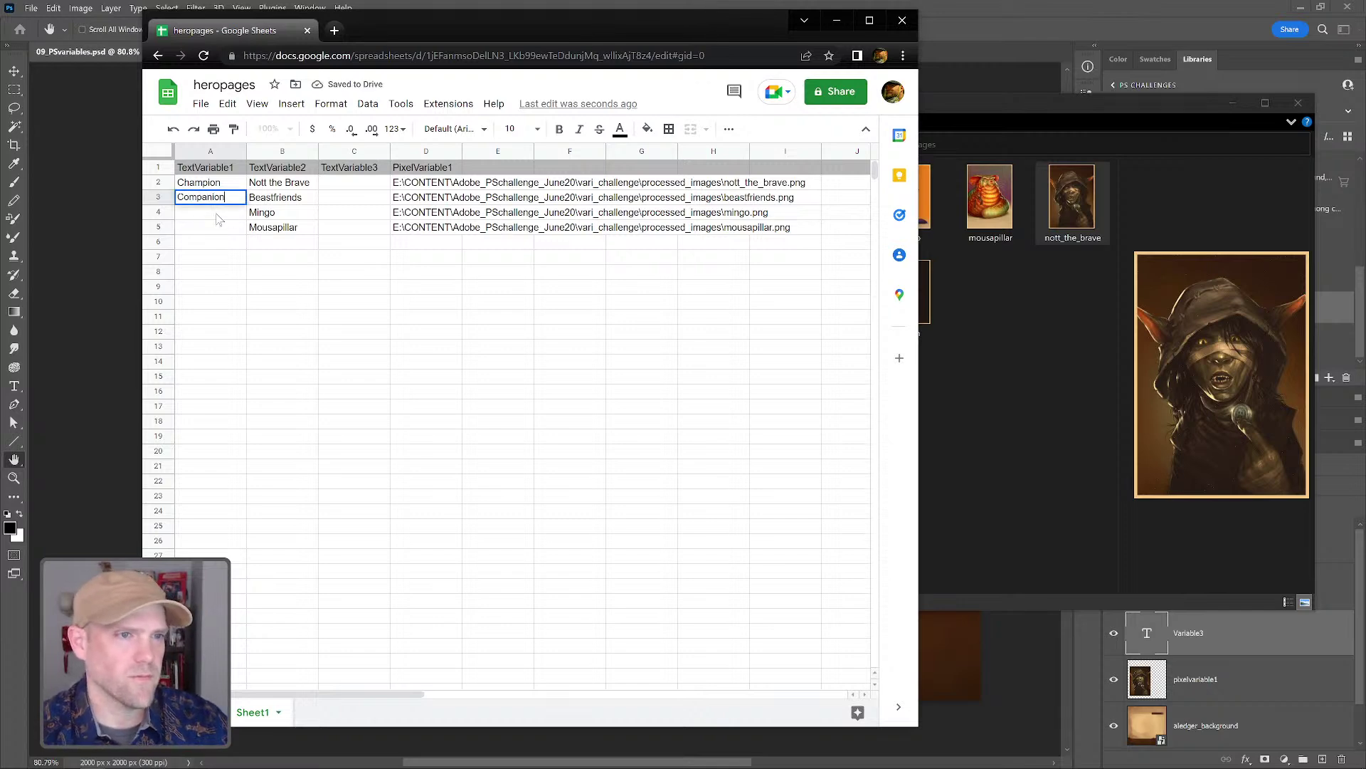
pyautogui.click(217, 218)
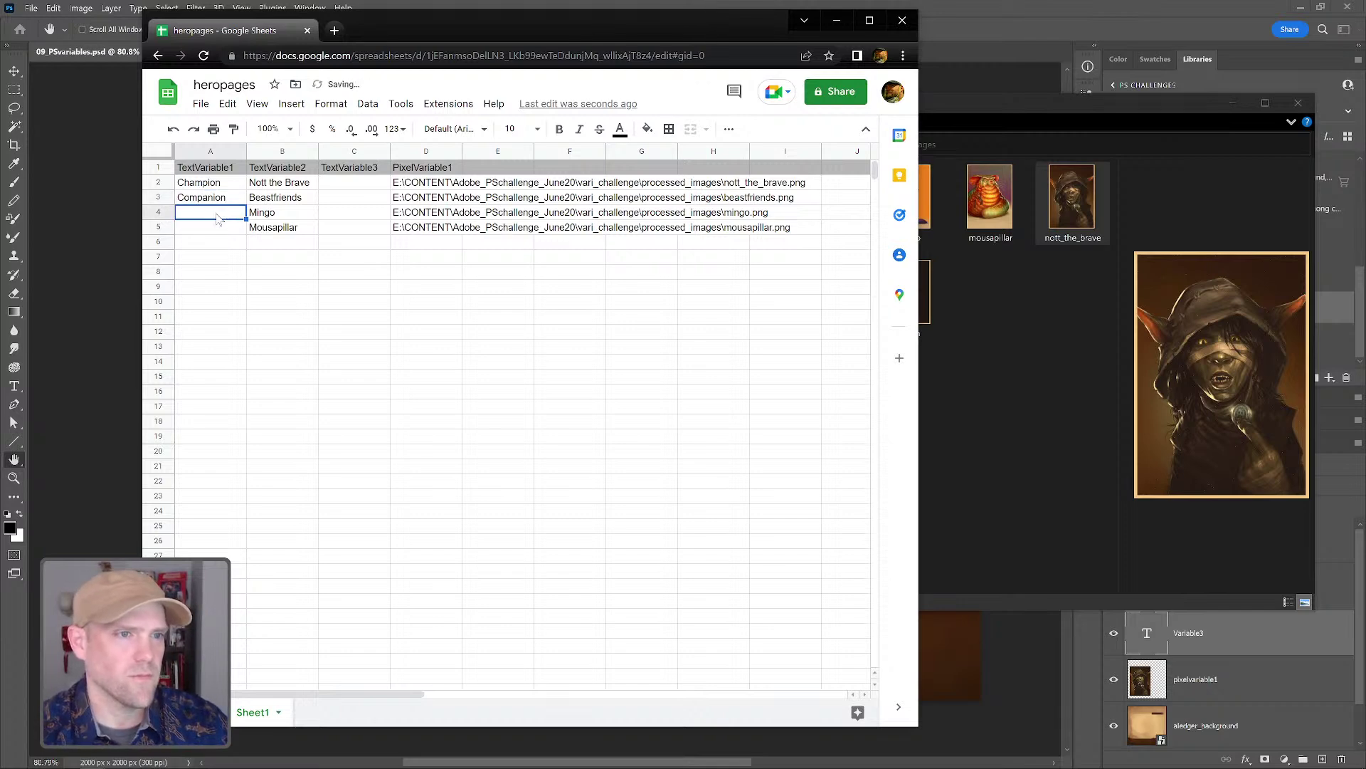
pyautogui.click(239, 201)
pyautogui.moveTo(246, 204); pyautogui.dragTo(244, 218)
pyautogui.click(235, 229)
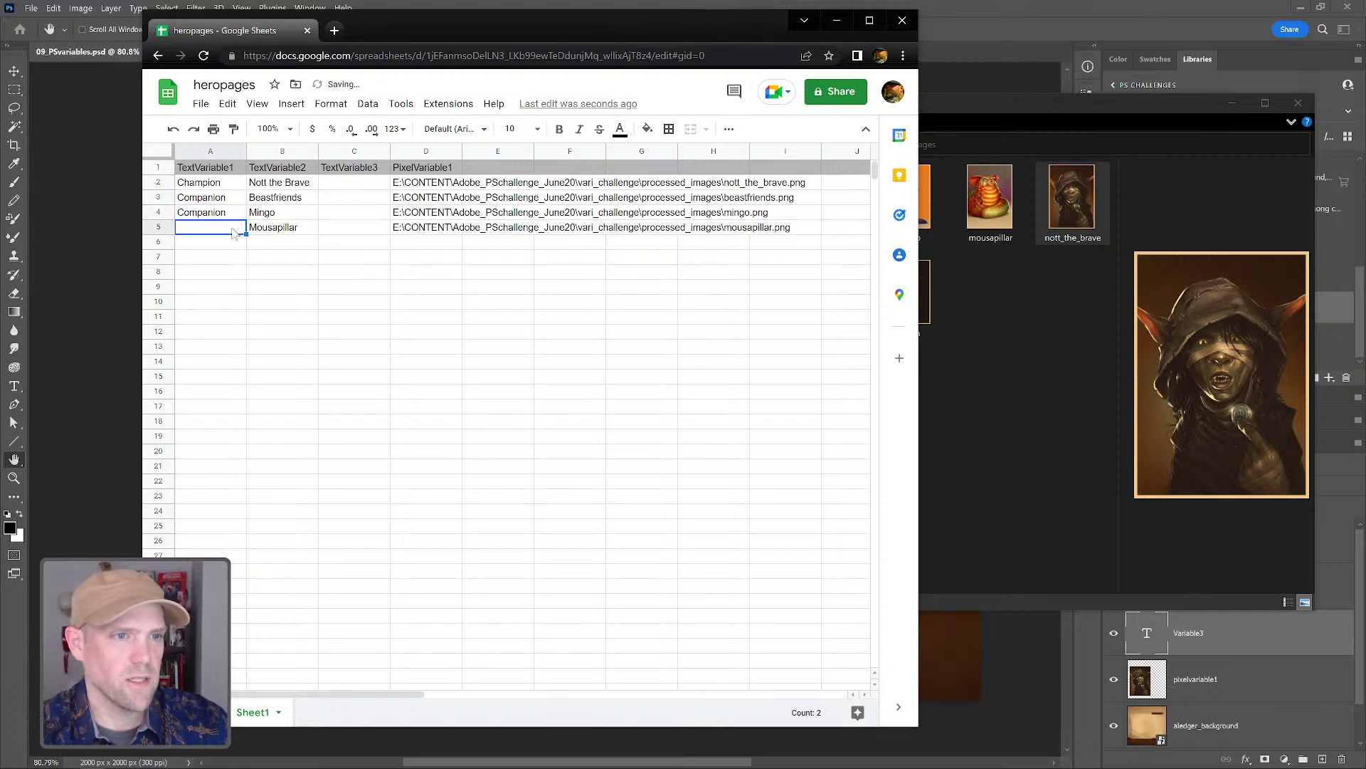
pyautogui.write('Villain')
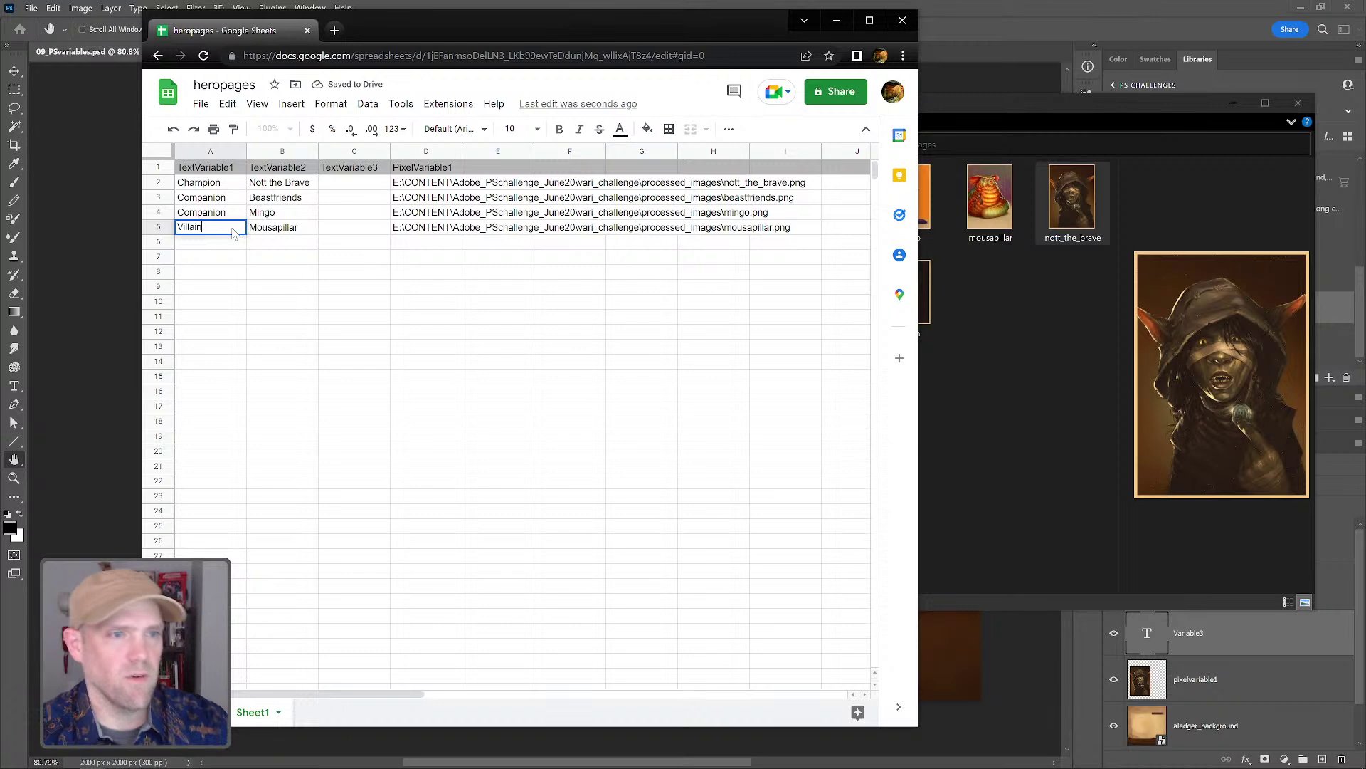
pyautogui.click(358, 216)
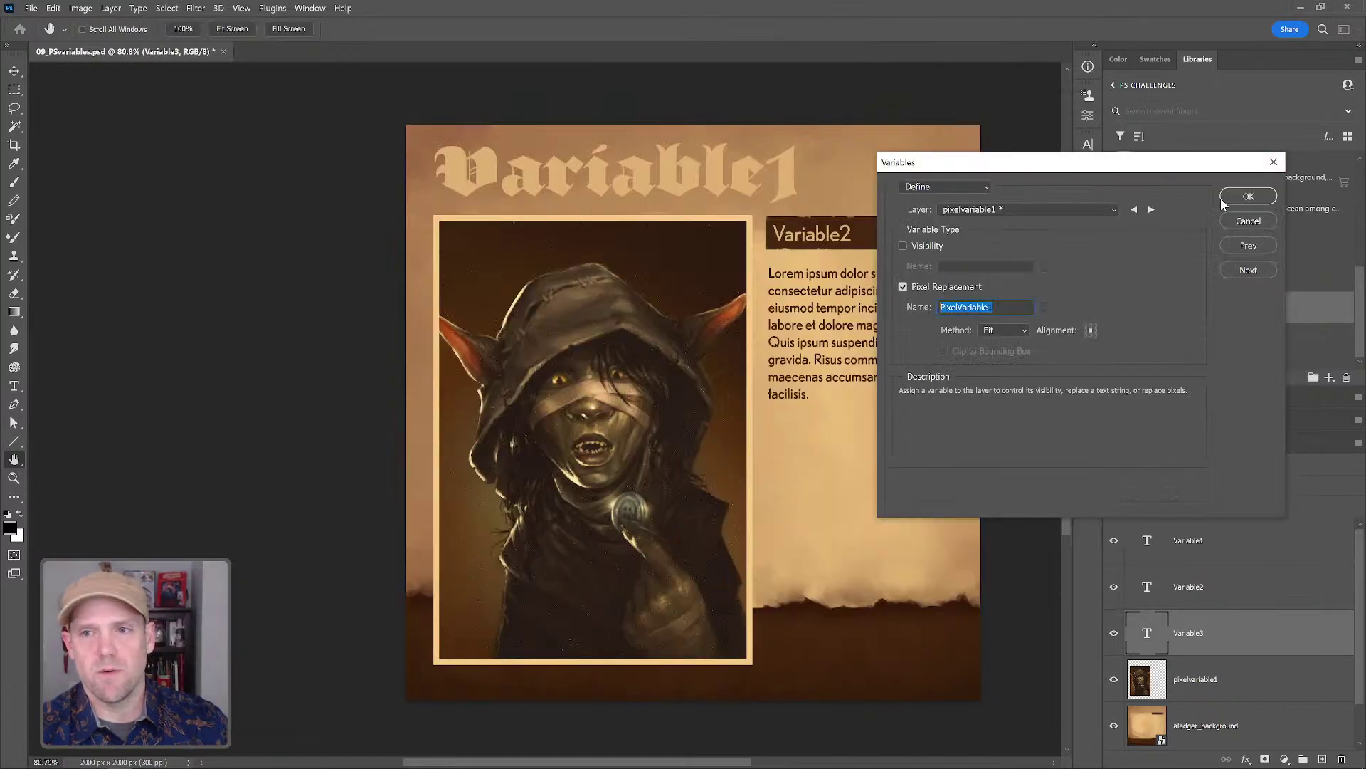
# - Copy the lorem ipsum paragraph from Photoshop's Variable3 text layer into cell C2 of the sheet and fill it down to C5
pyautogui.click(1244, 199)
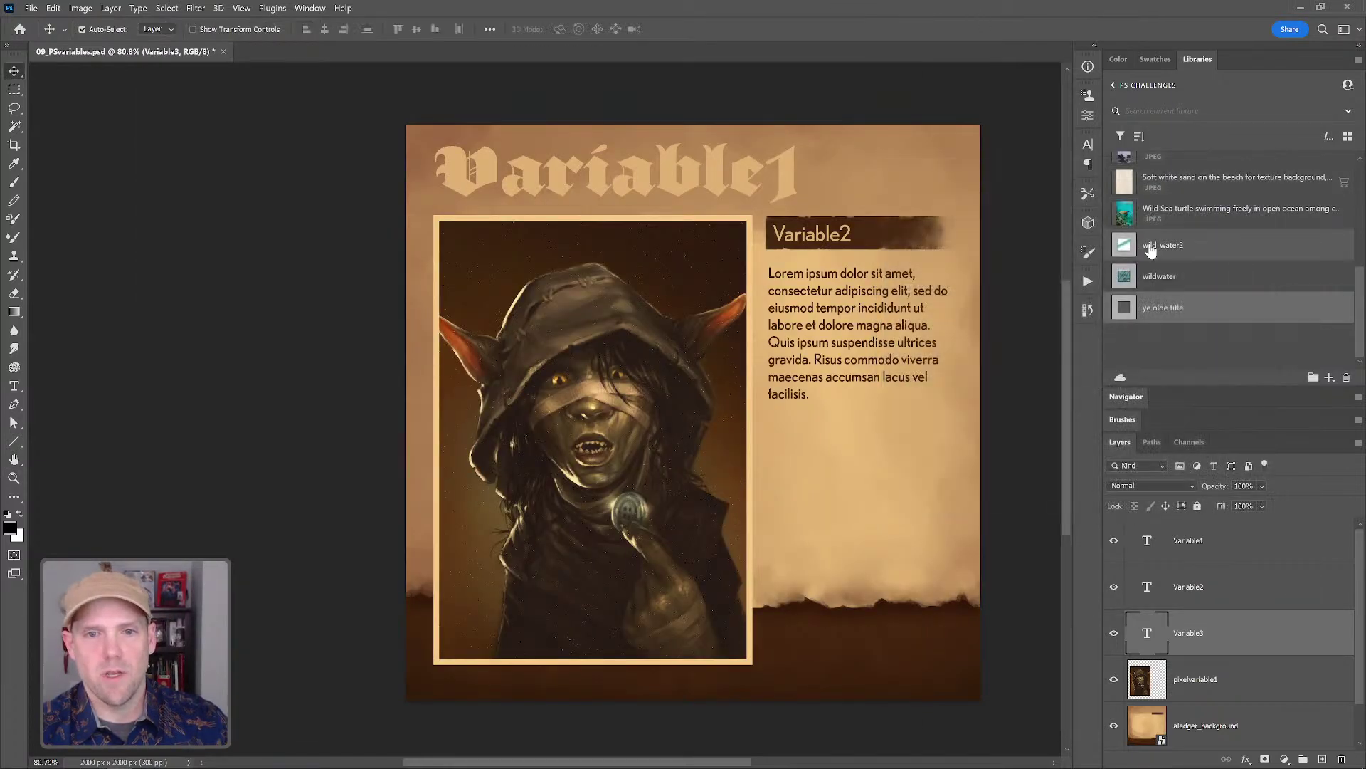
pyautogui.doubleClick(1147, 633)
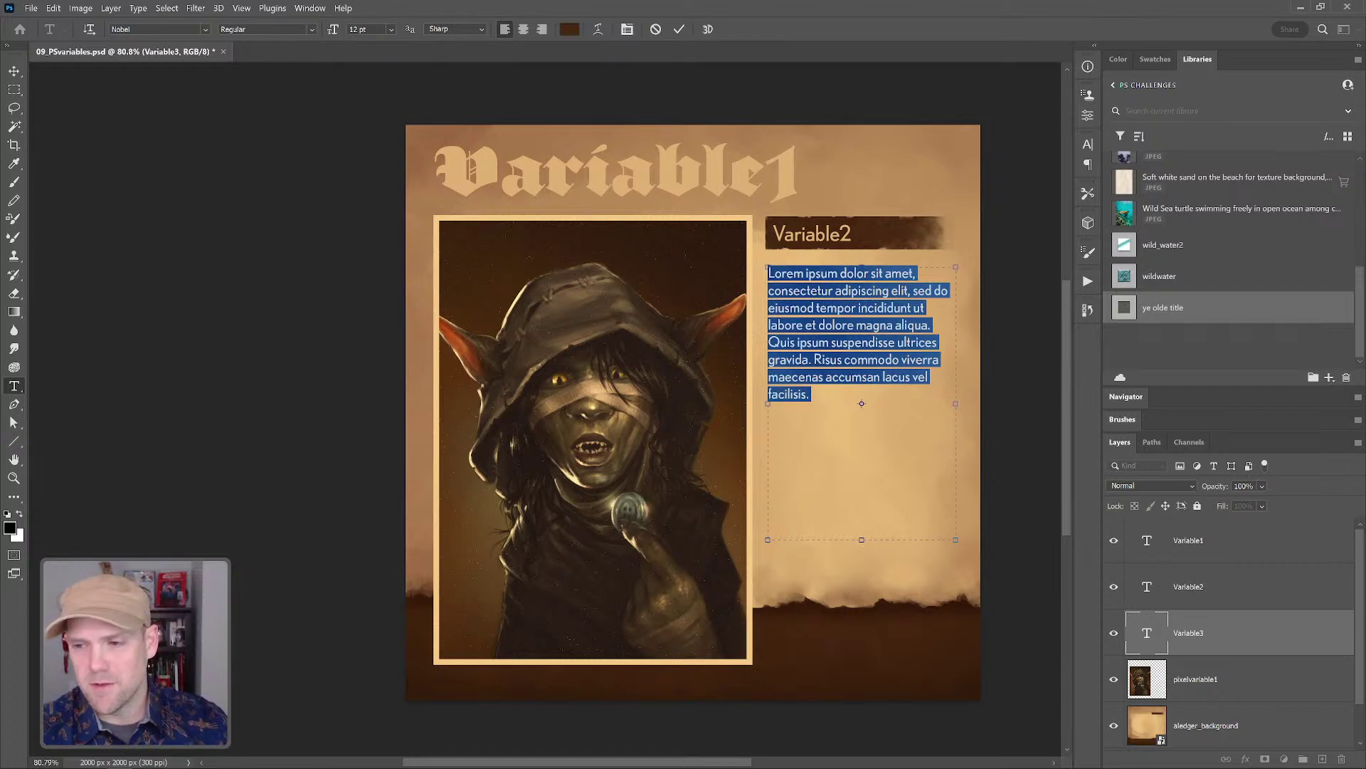
pyautogui.hotkey('alt', 'Tab')
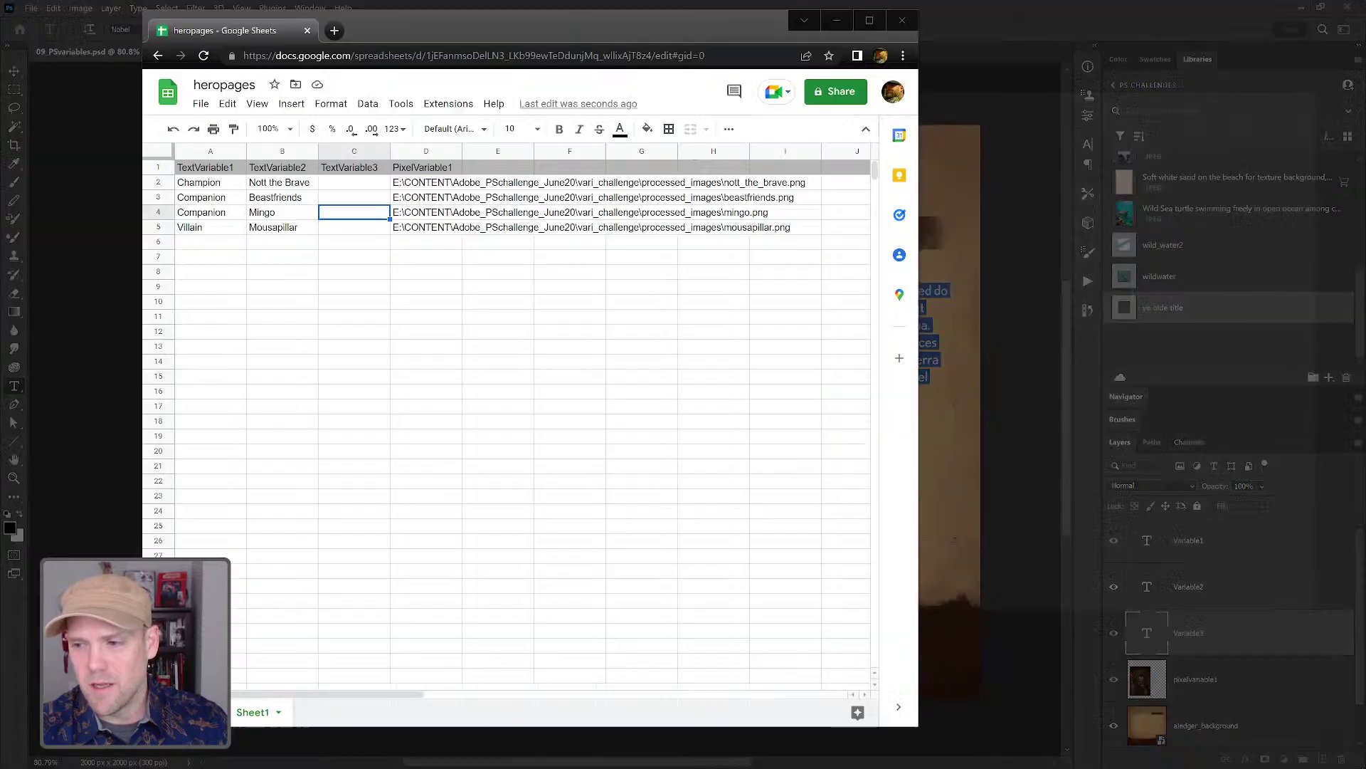
pyautogui.click(325, 183)
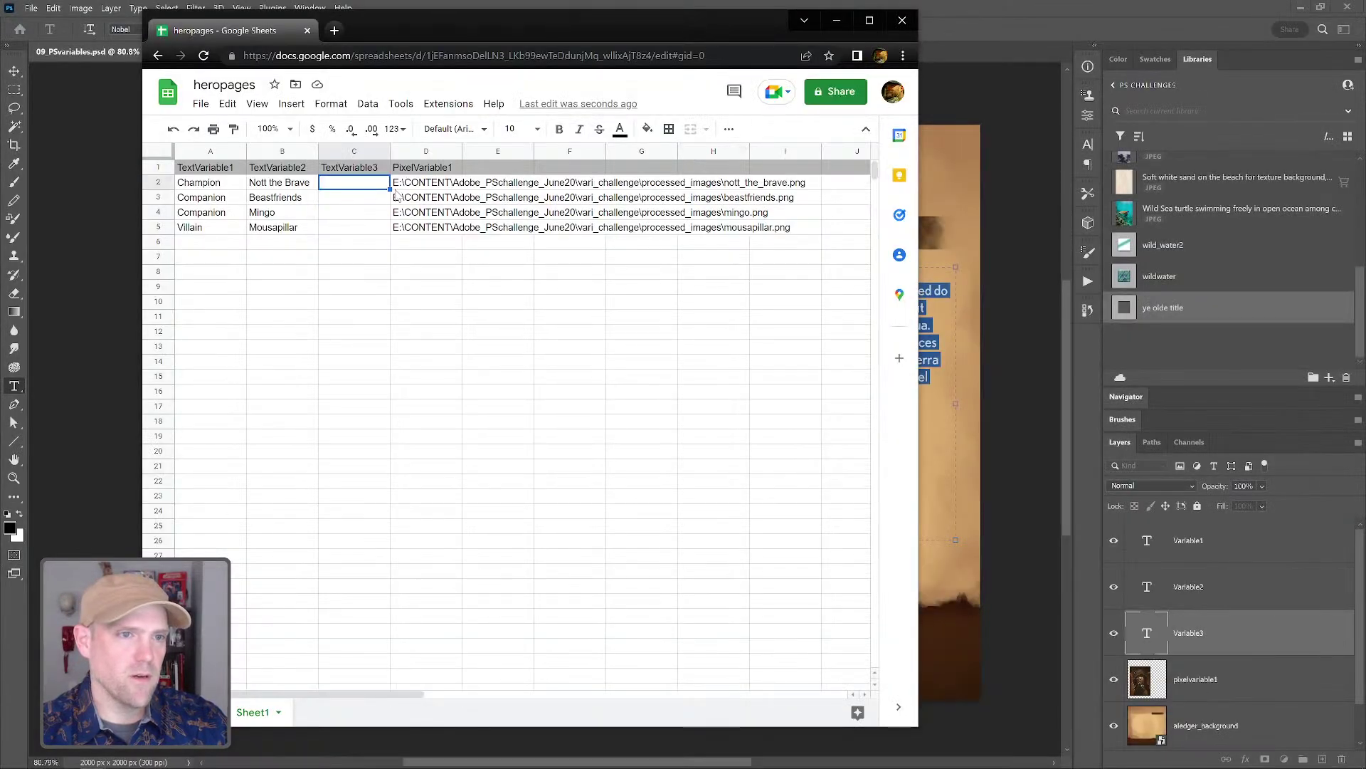
pyautogui.hotkey('ctrl', 'v')
pyautogui.moveTo(388, 192); pyautogui.dragTo(388, 231)
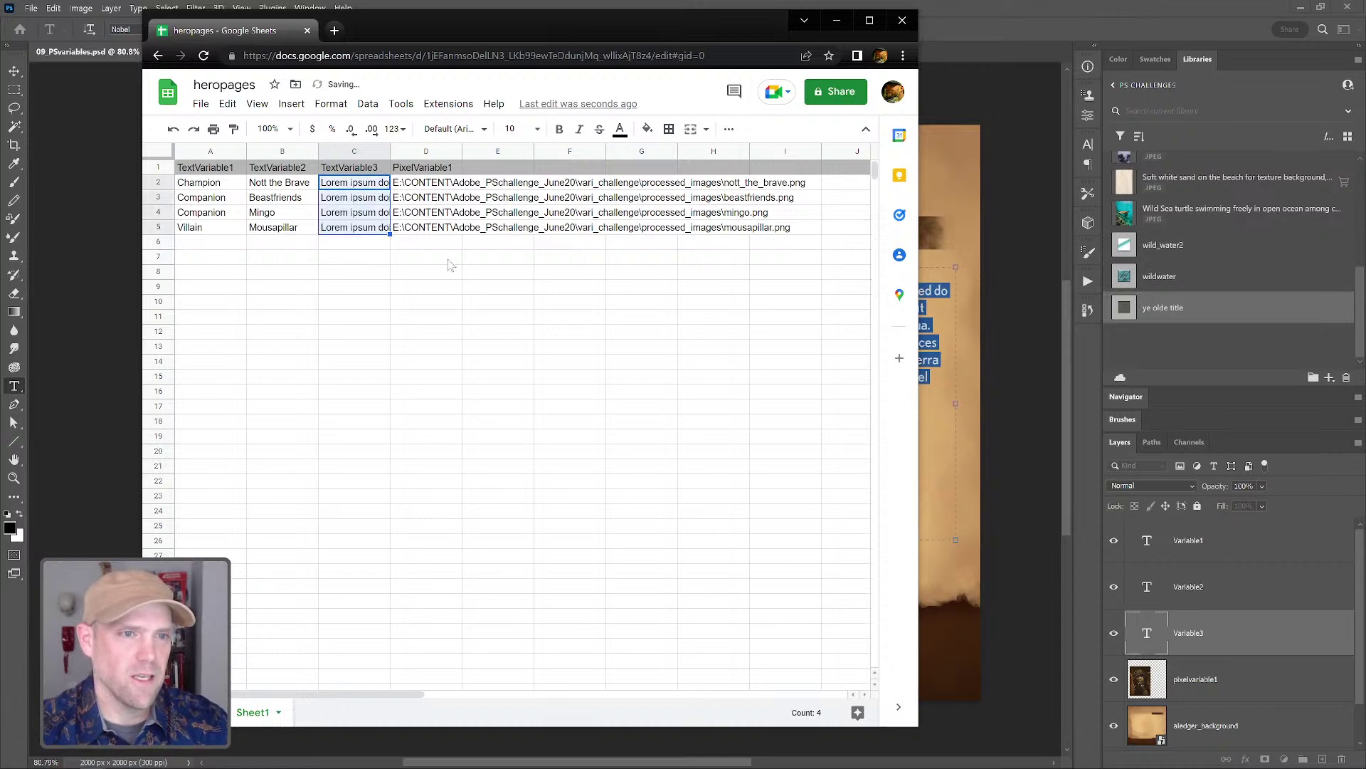
pyautogui.click(448, 259)
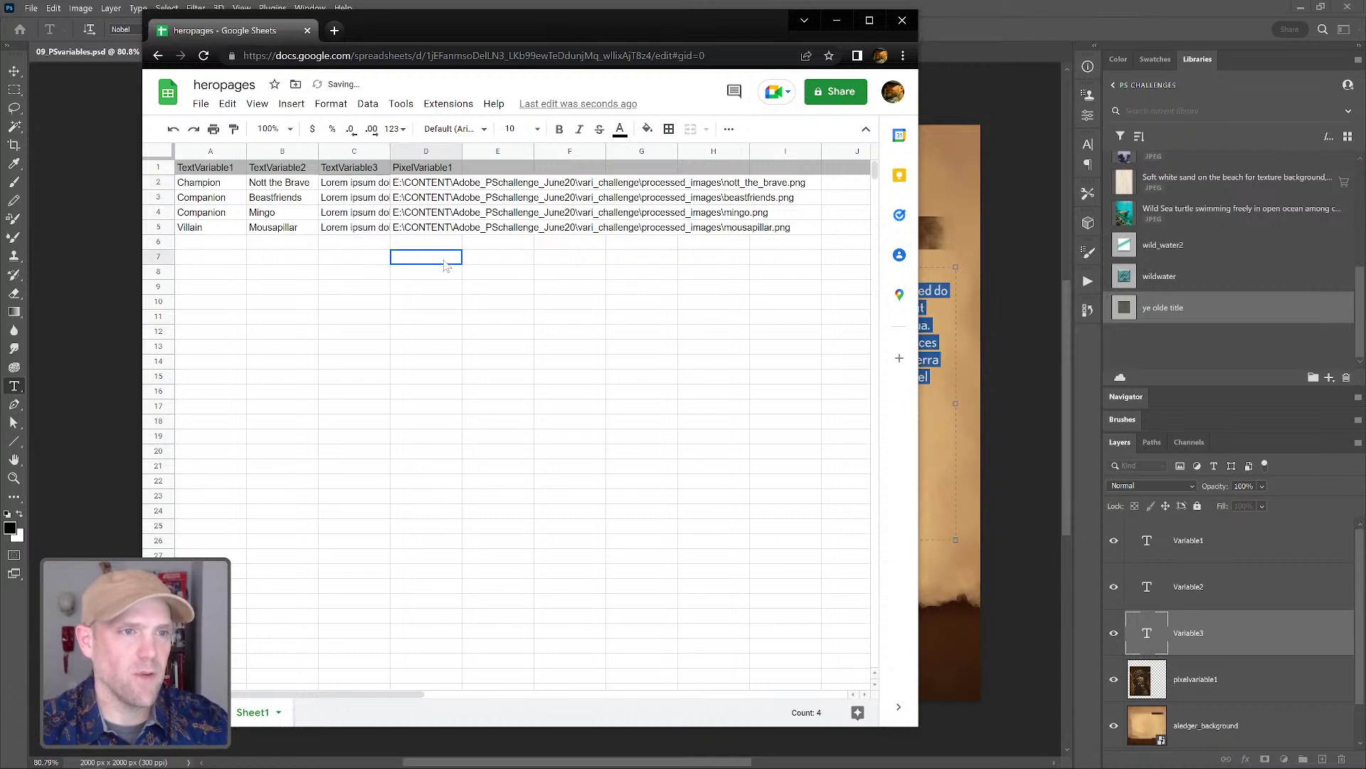
# - Download the sheet as a comma-separated values file named "heropages - Sheet1" into the vari_challenge folder
pyautogui.click(197, 105)
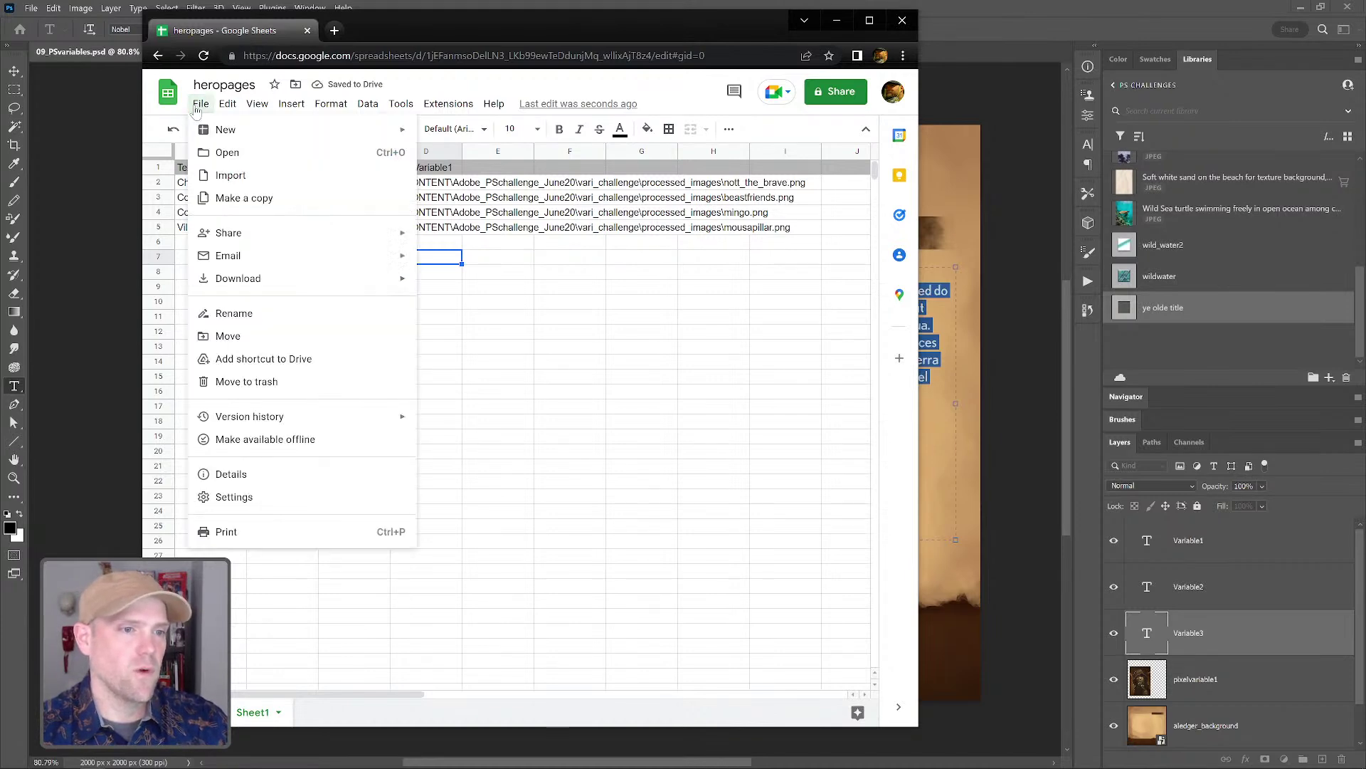
pyautogui.moveTo(275, 279)
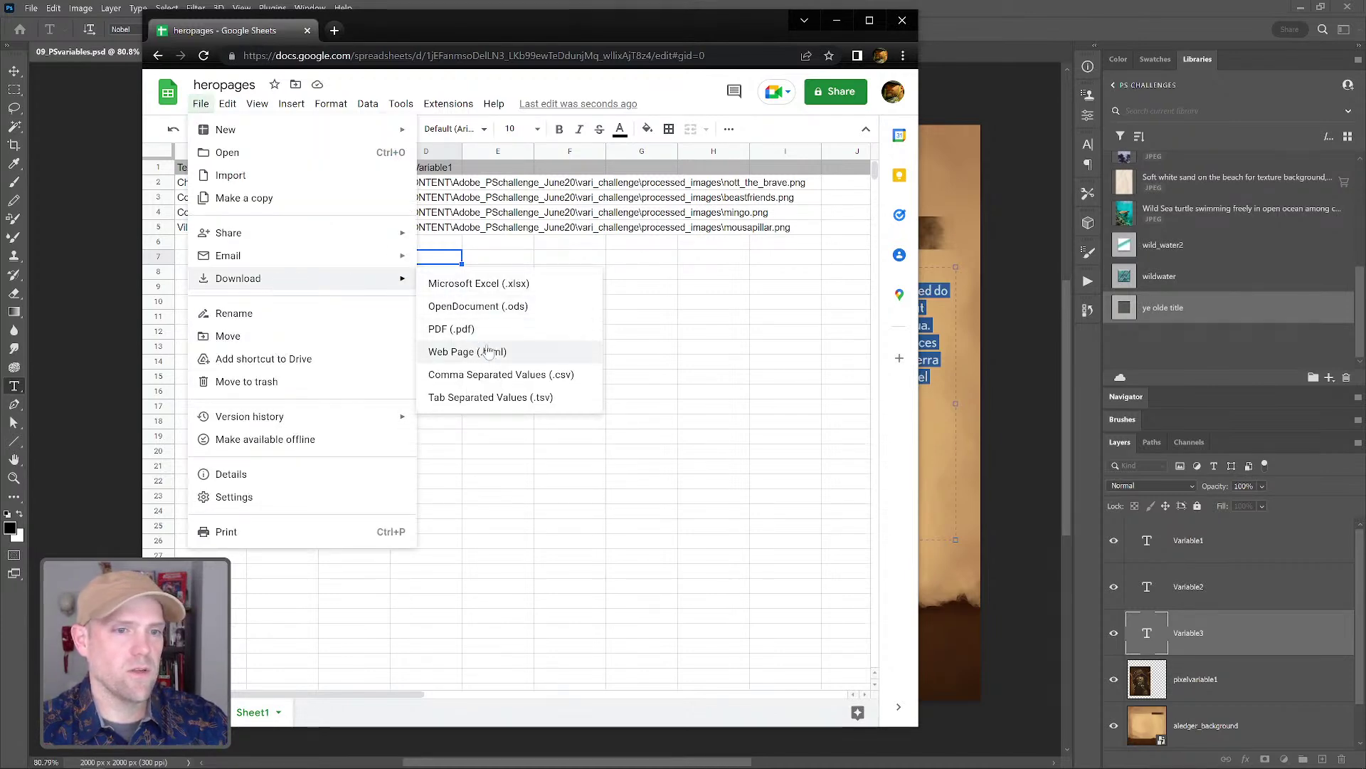
pyautogui.click(508, 377)
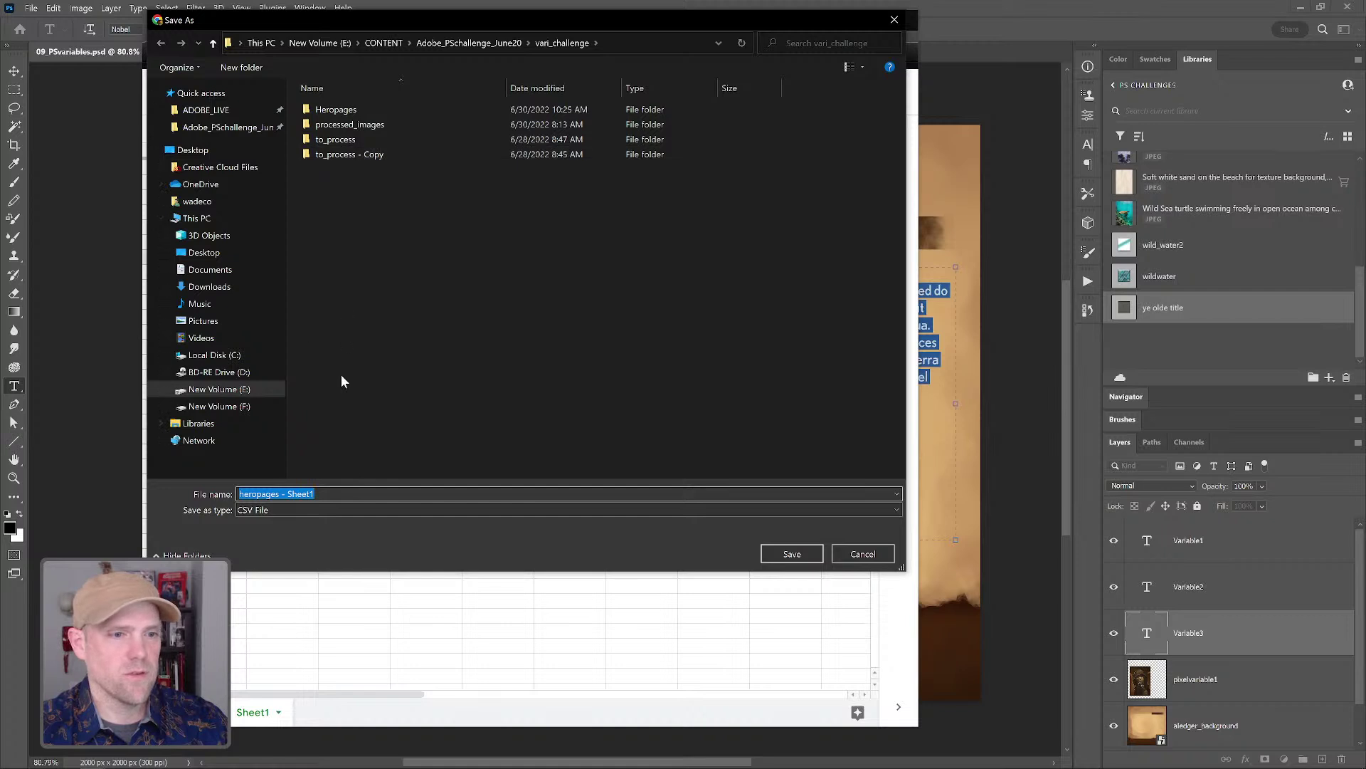
pyautogui.click(217, 126)
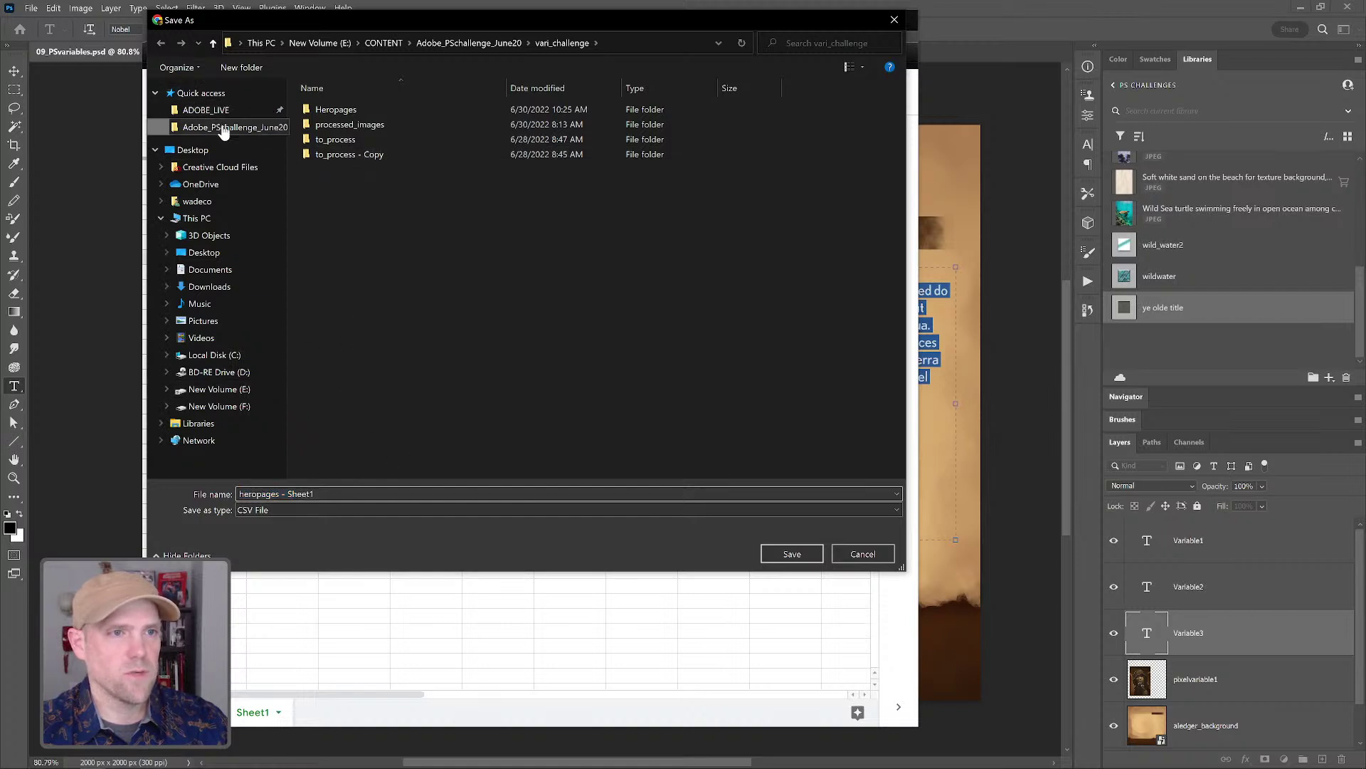
pyautogui.doubleClick(489, 122)
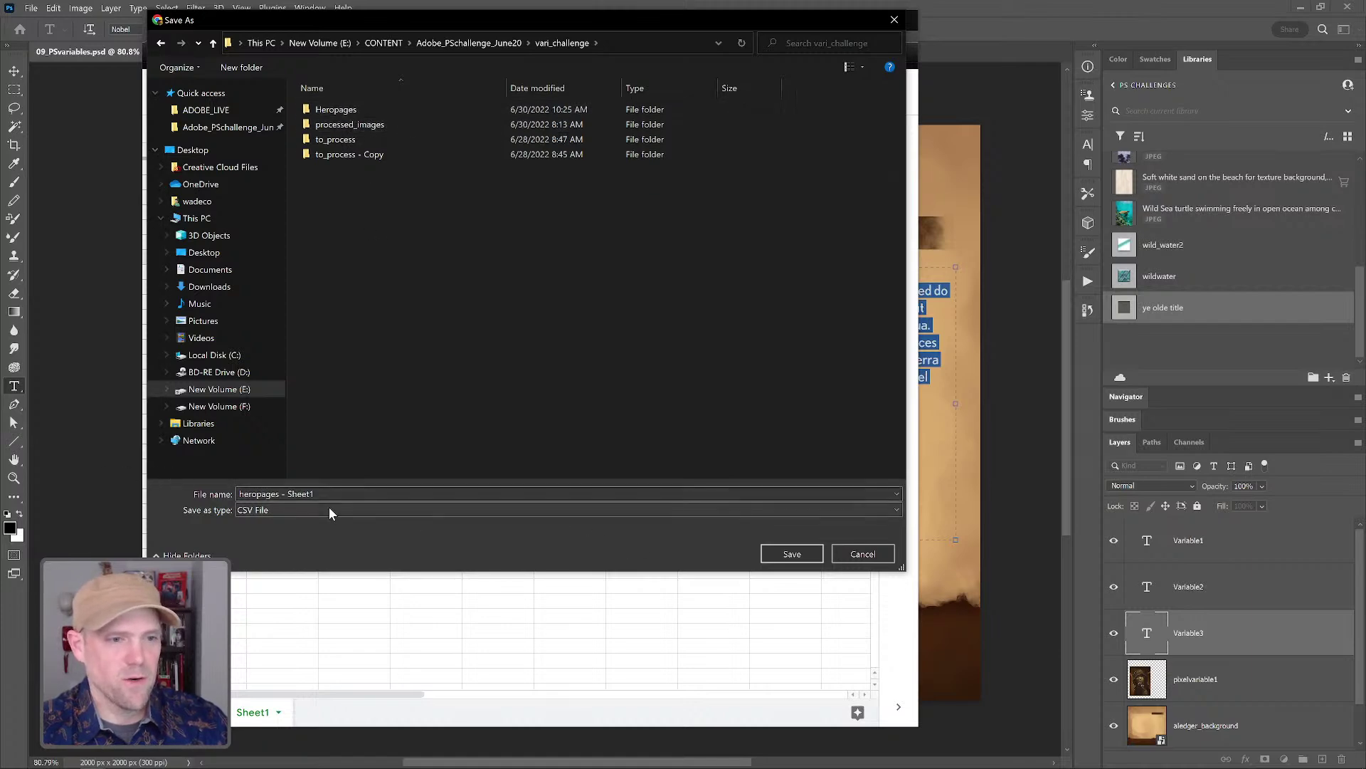
pyautogui.click(792, 555)
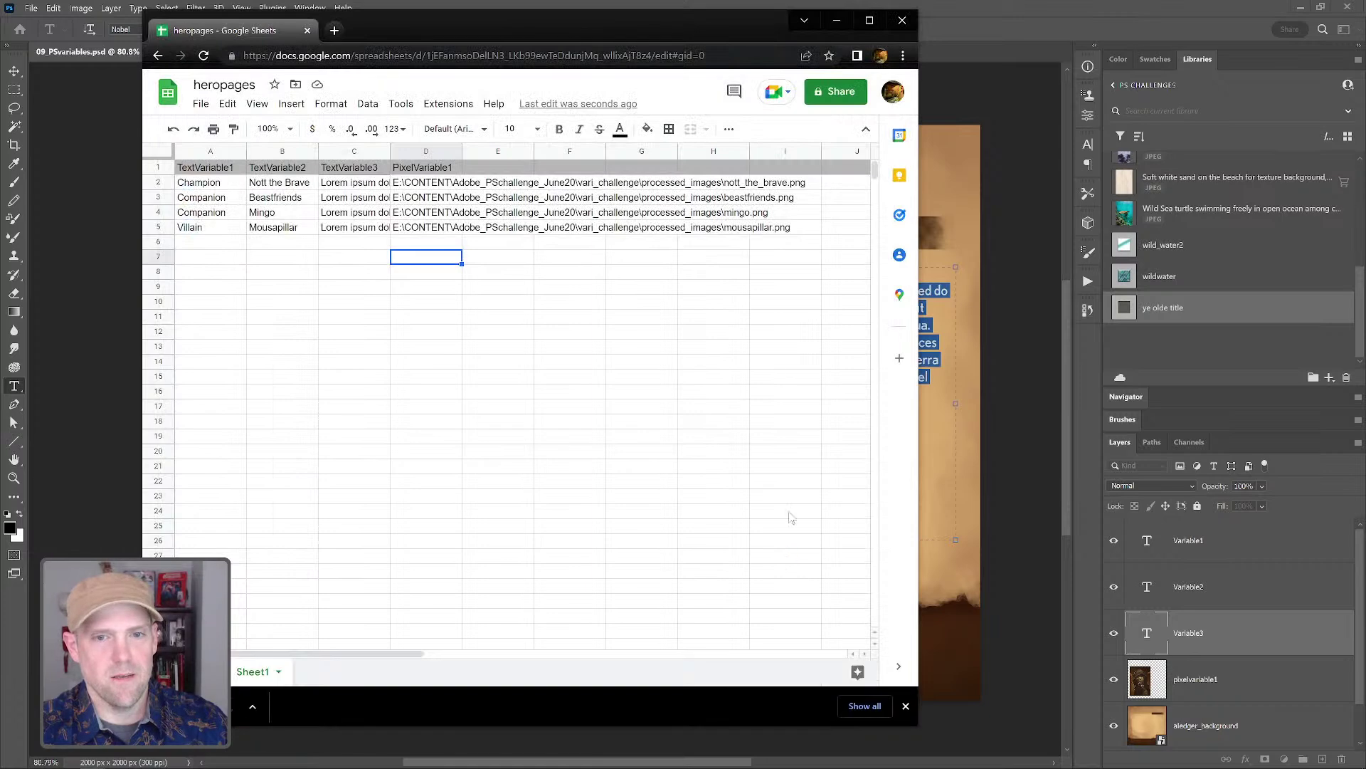
# - Switch to Photoshop, leave text editing and open the Data Sets page of the document's Variables settings
pyautogui.click(995, 6)
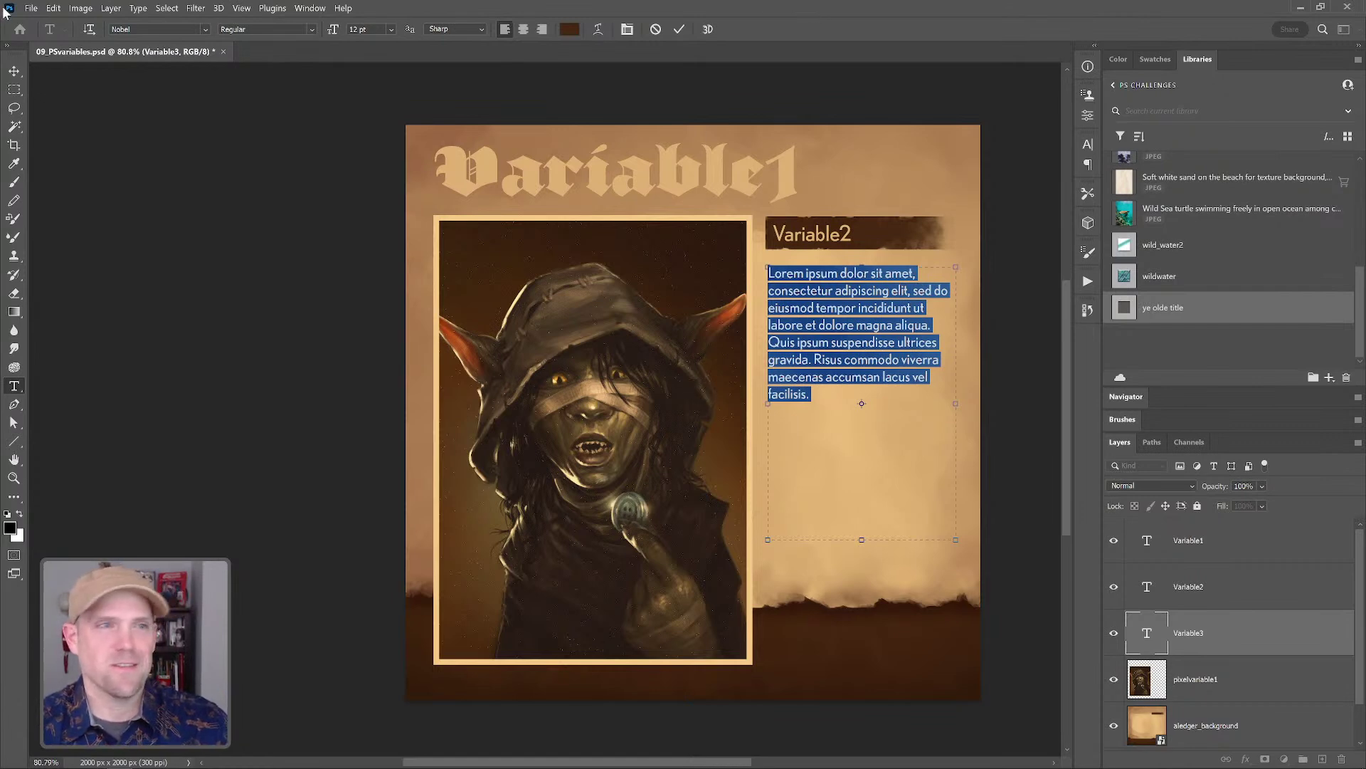
pyautogui.press('Escape')
pyautogui.press('v')
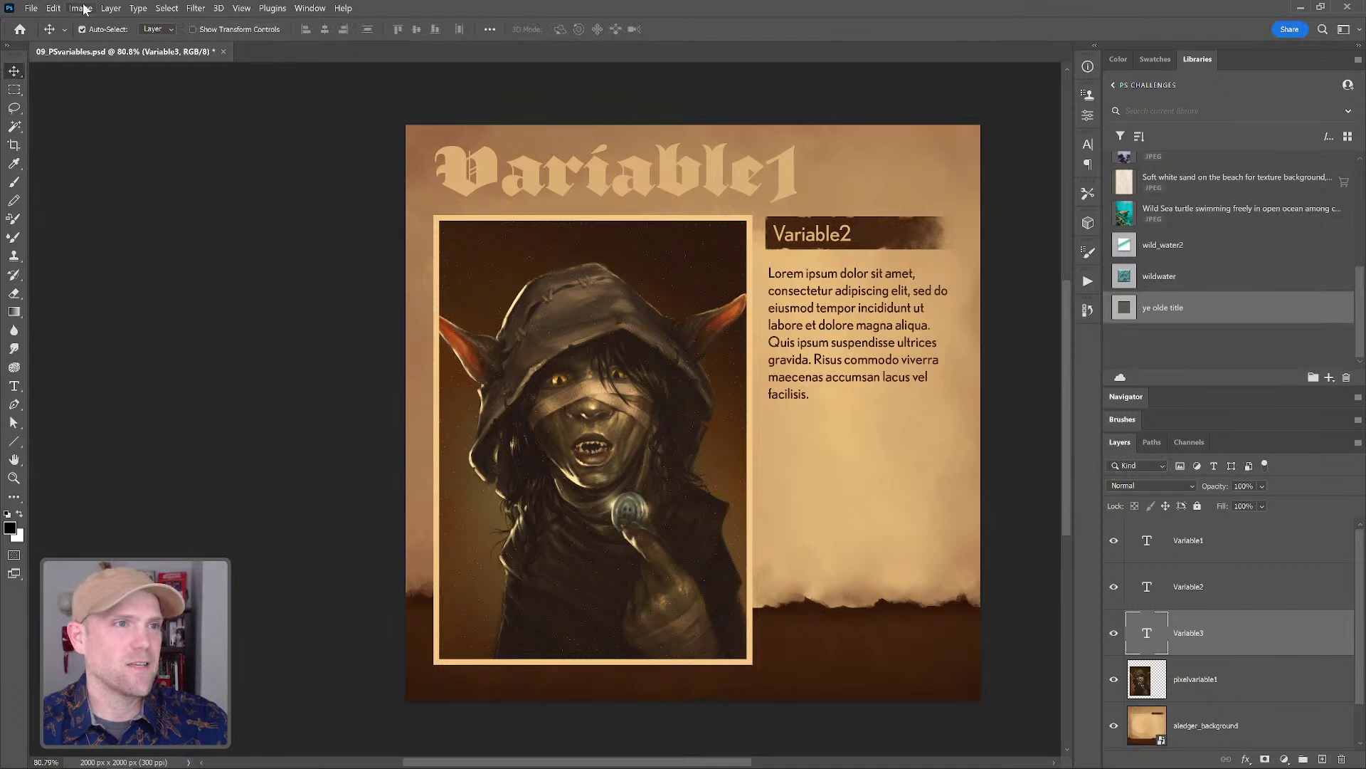
pyautogui.click(81, 8)
pyautogui.moveTo(158, 238)
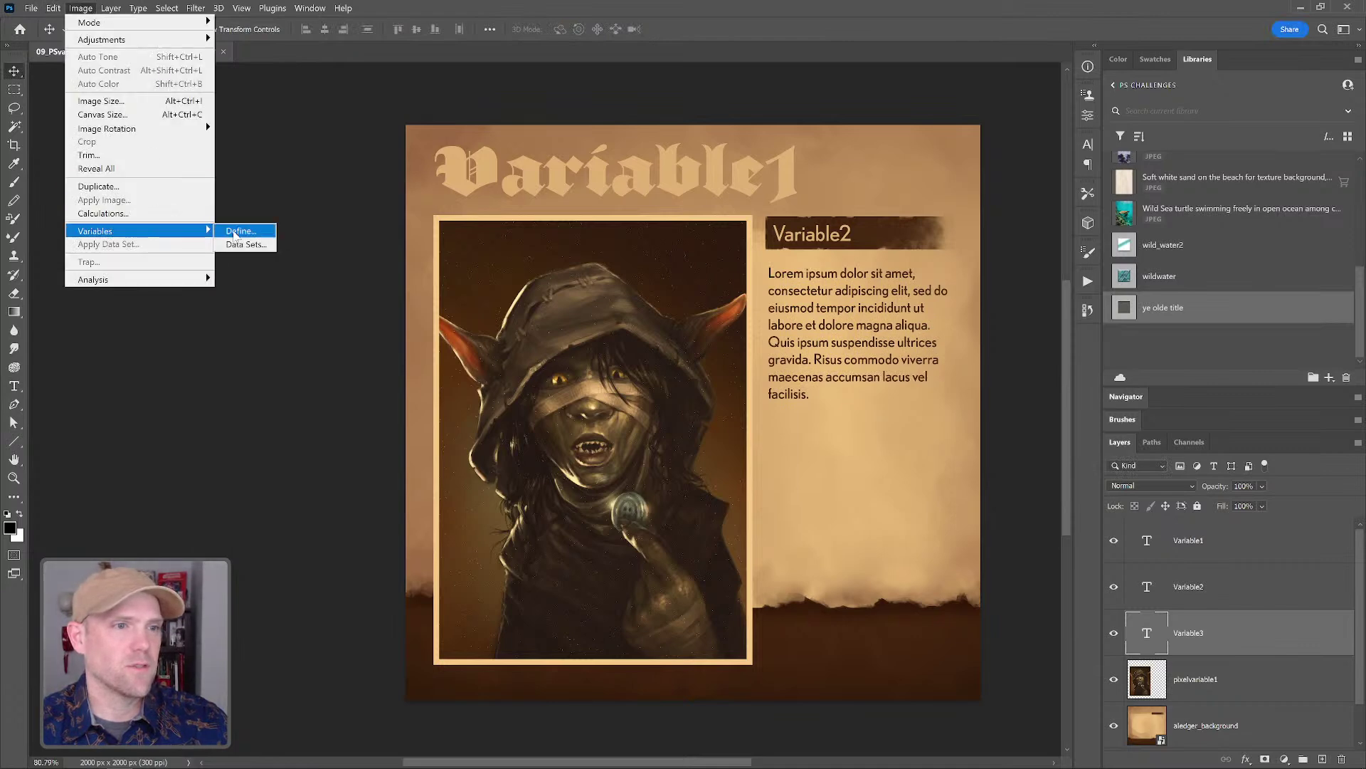
pyautogui.click(235, 230)
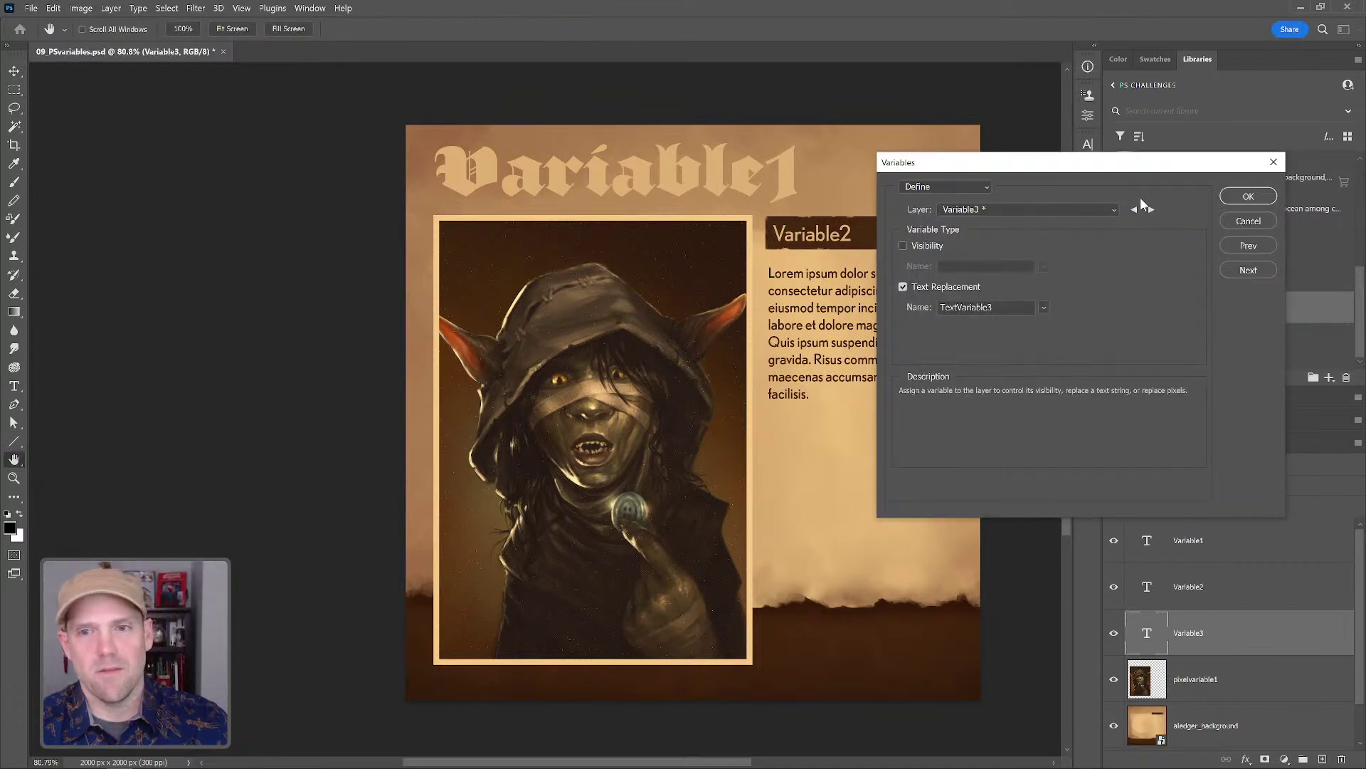
pyautogui.click(1113, 209)
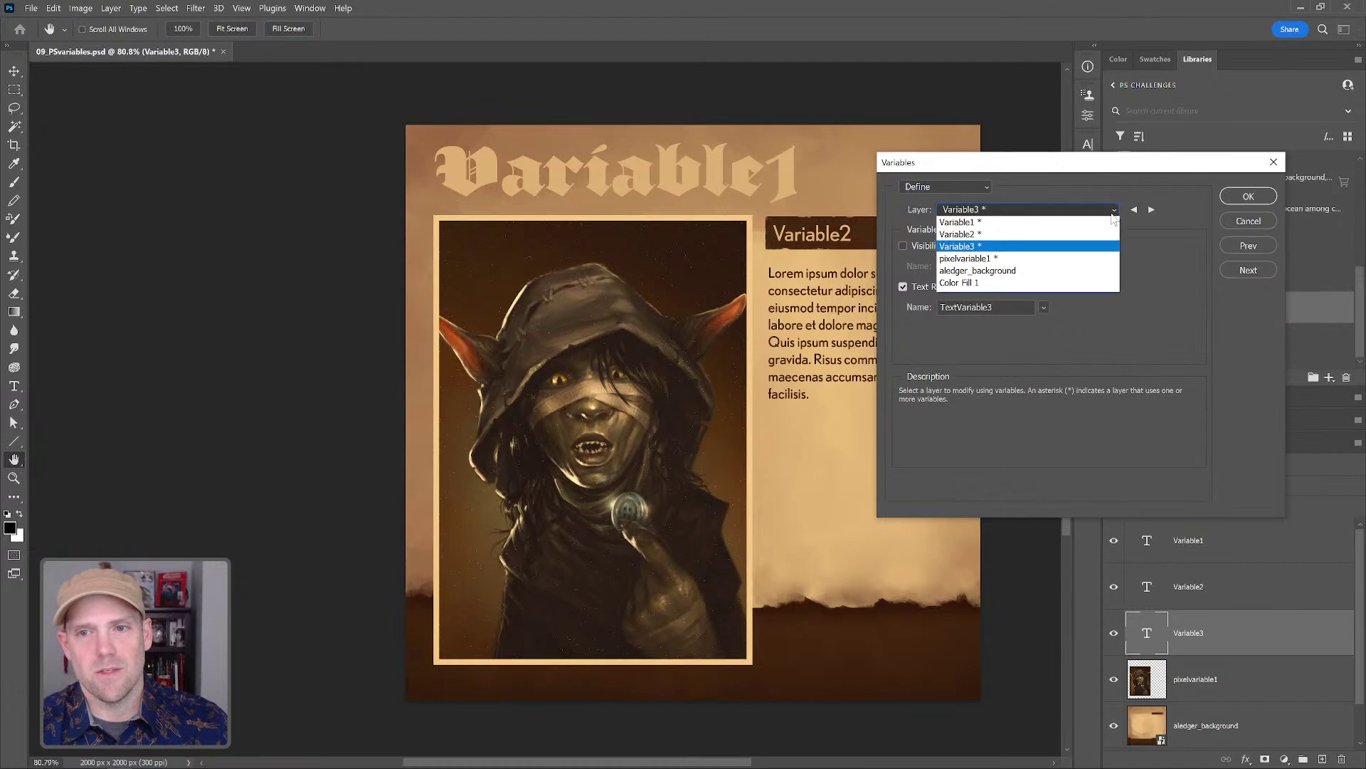
pyautogui.click(1214, 292)
pyautogui.click(987, 188)
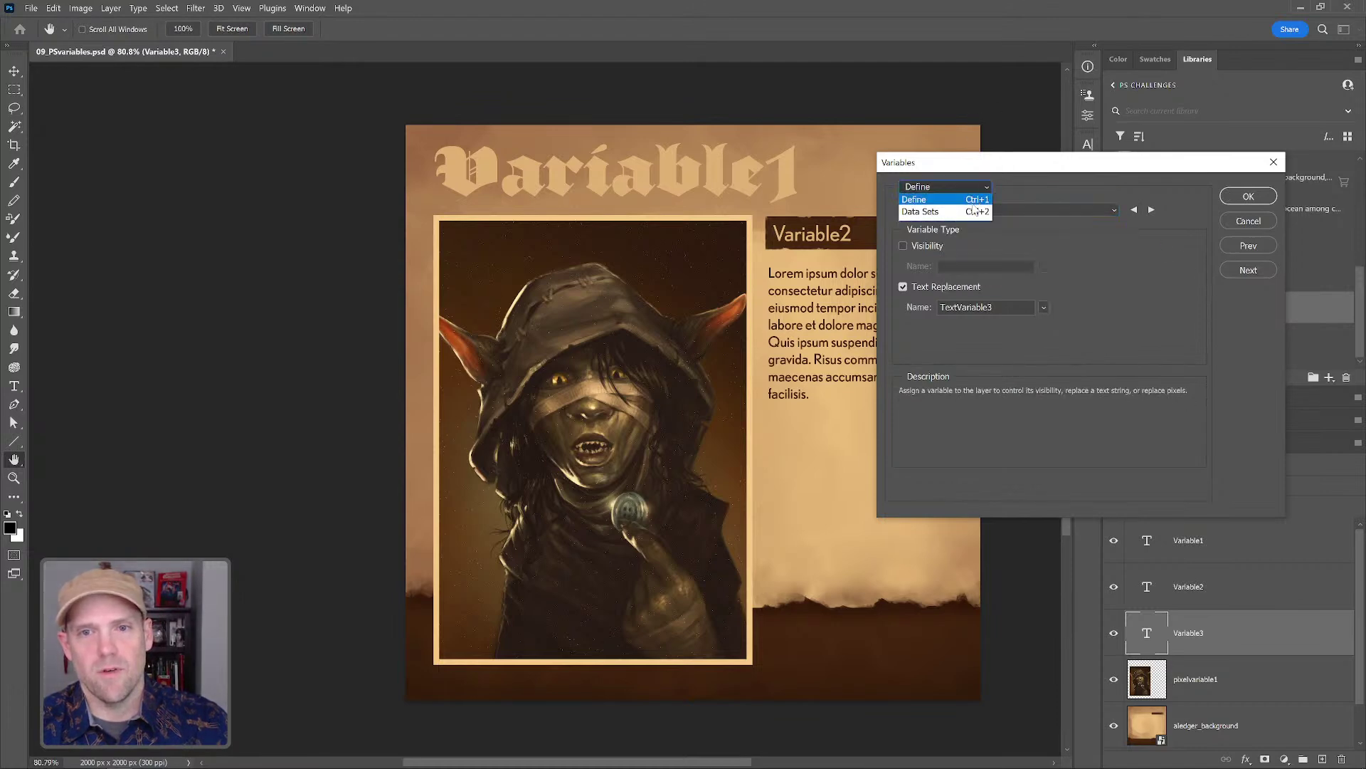
pyautogui.click(975, 203)
pyautogui.moveTo(1044, 175); pyautogui.dragTo(971, 180)
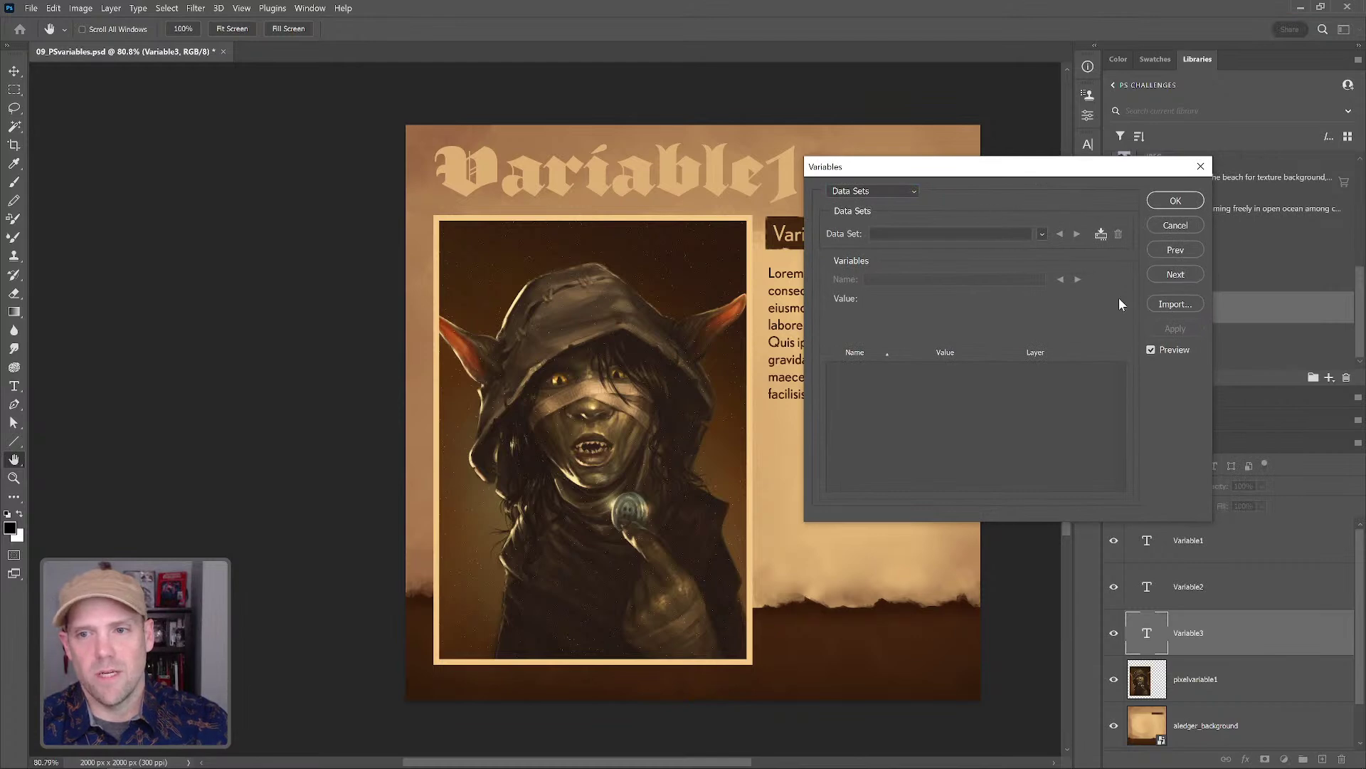
pyautogui.click(1042, 234)
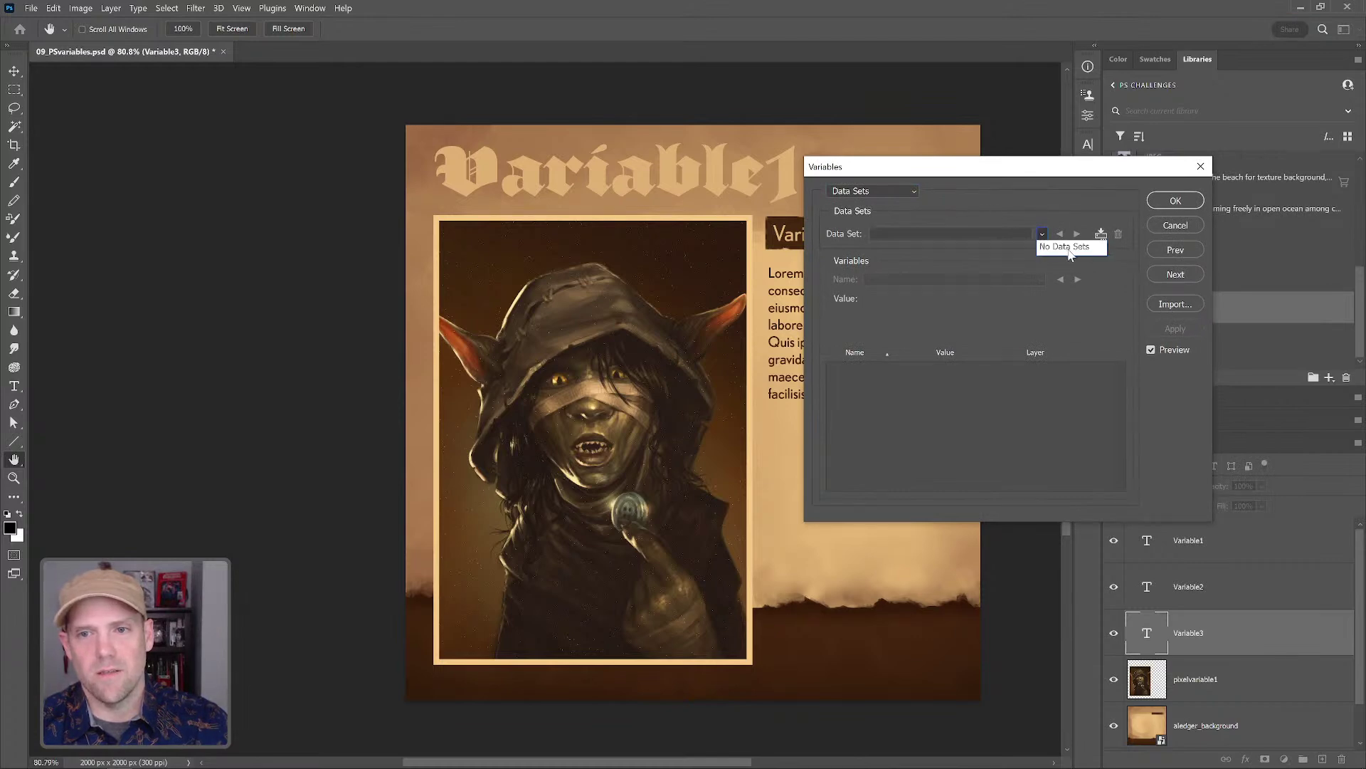
# - Import the CSV file "heropages - Sheet1" from the vari_challenge folder as data sets, with Automatic encoding and Replace Existing Data Sets
pyautogui.click(1175, 304)
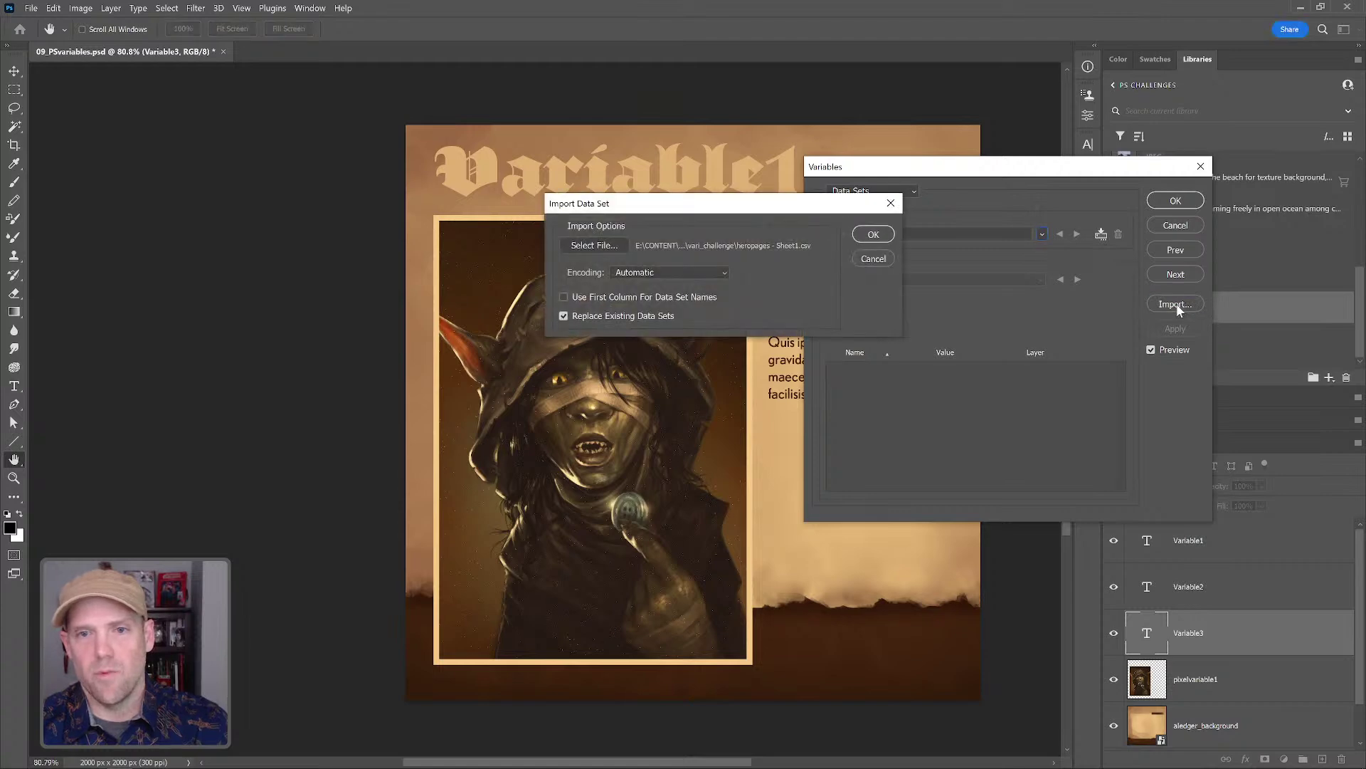
pyautogui.click(613, 244)
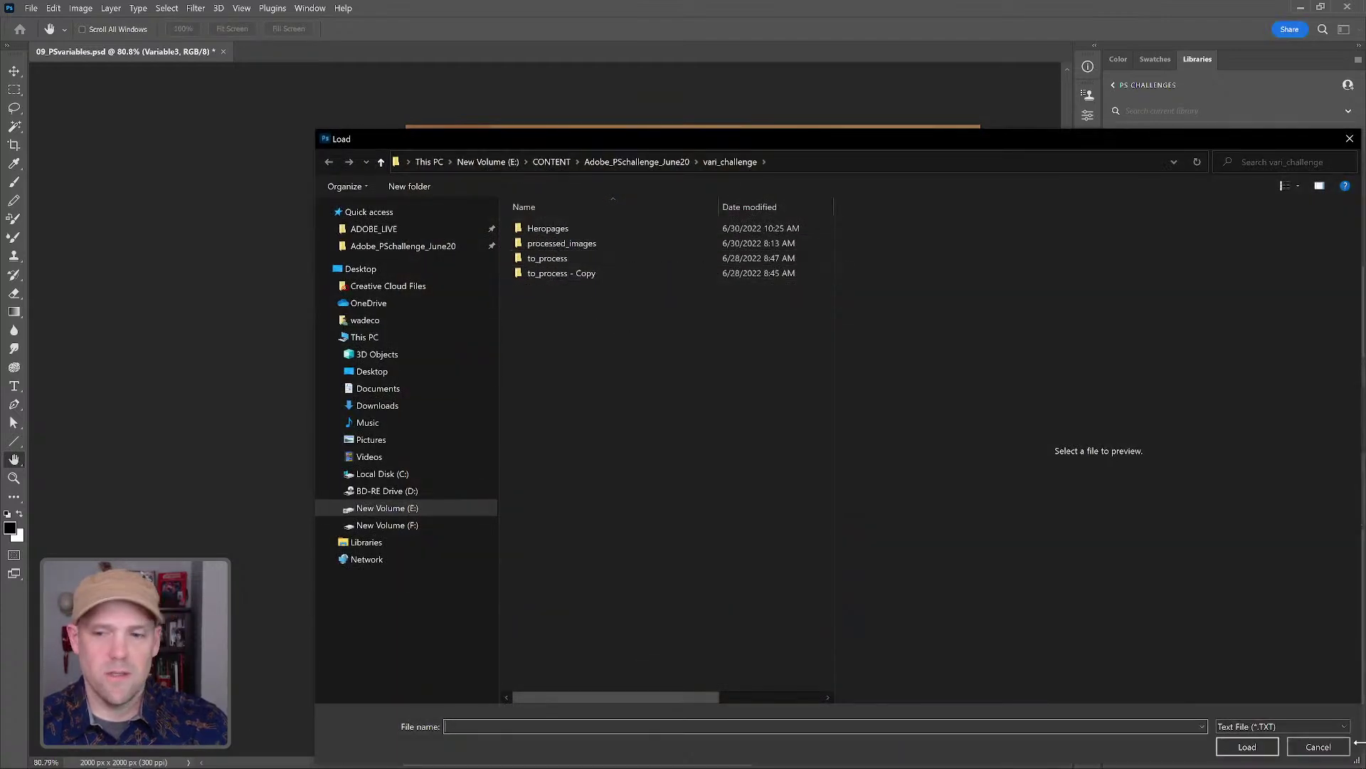
pyautogui.click(1253, 728)
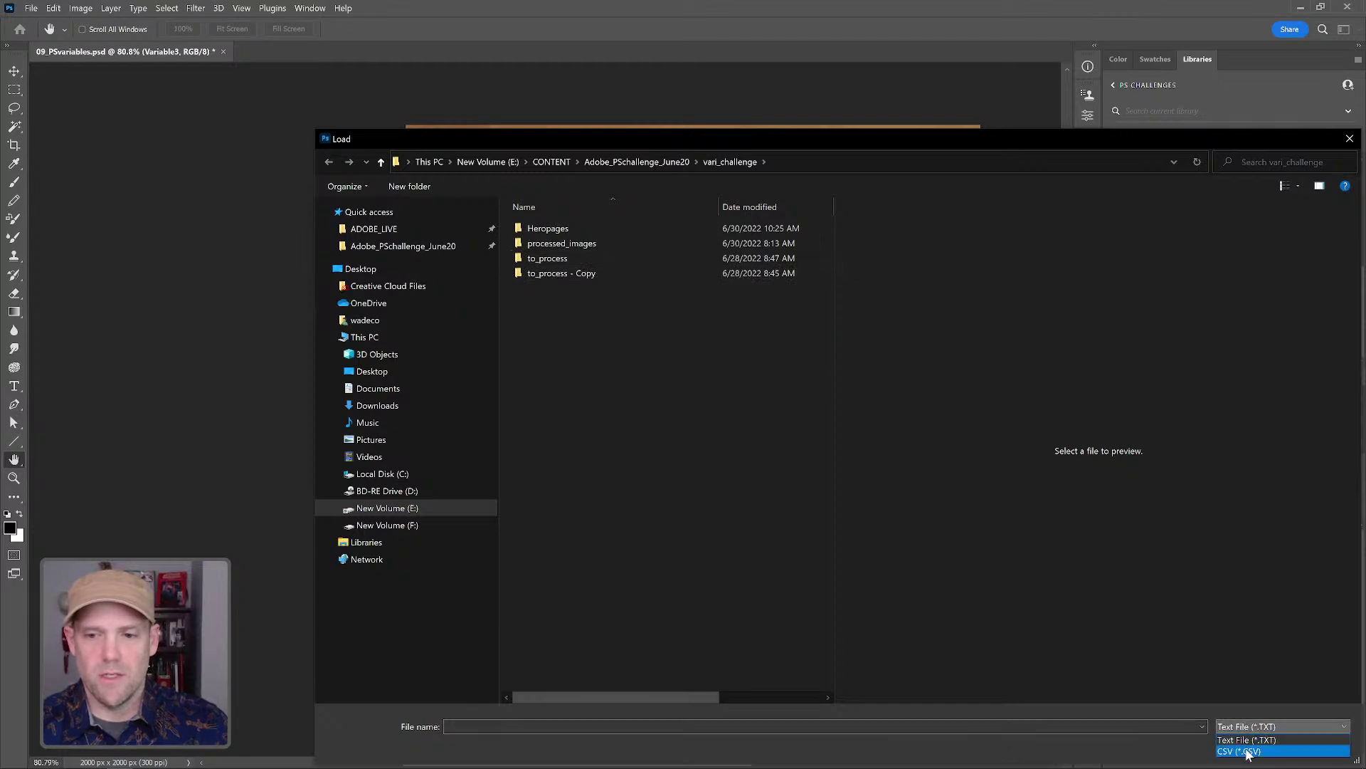
pyautogui.click(1246, 750)
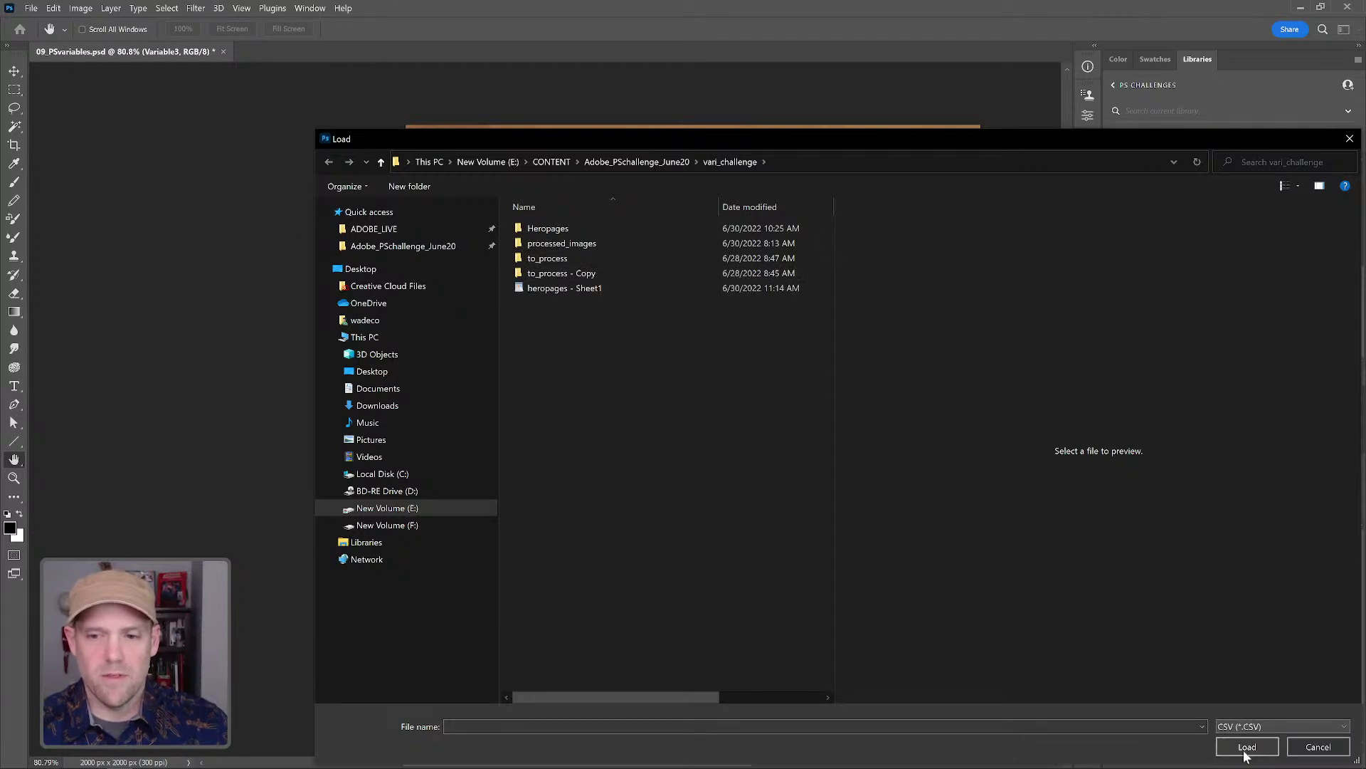
pyautogui.click(574, 290)
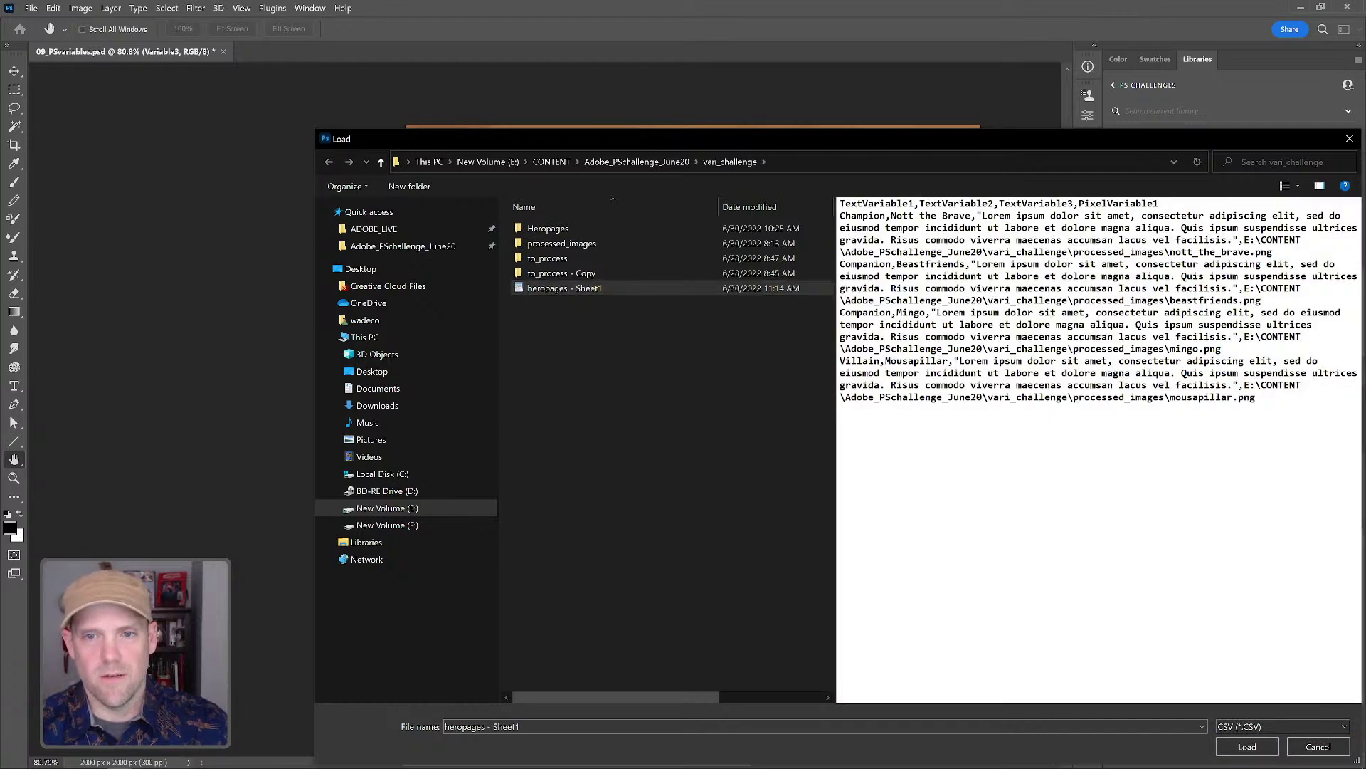
pyautogui.click(1247, 746)
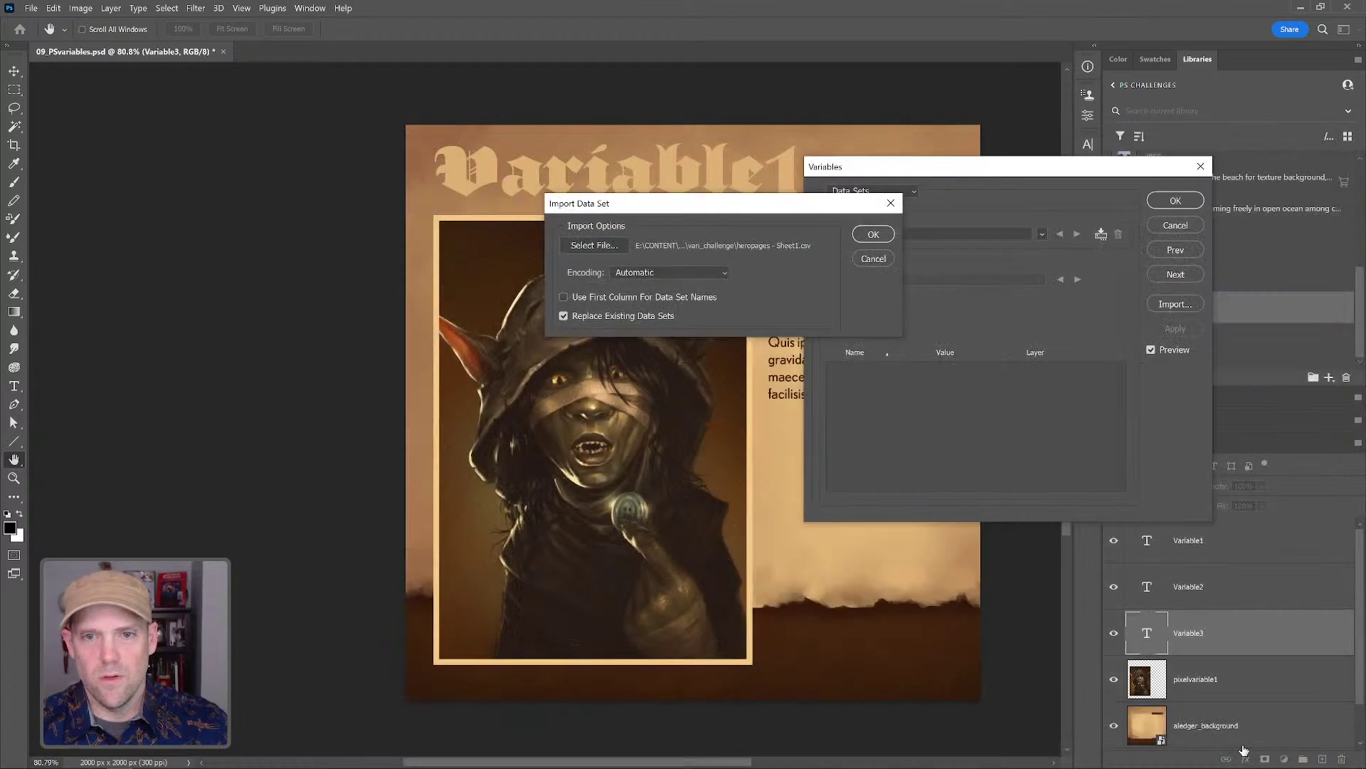
pyautogui.click(717, 271)
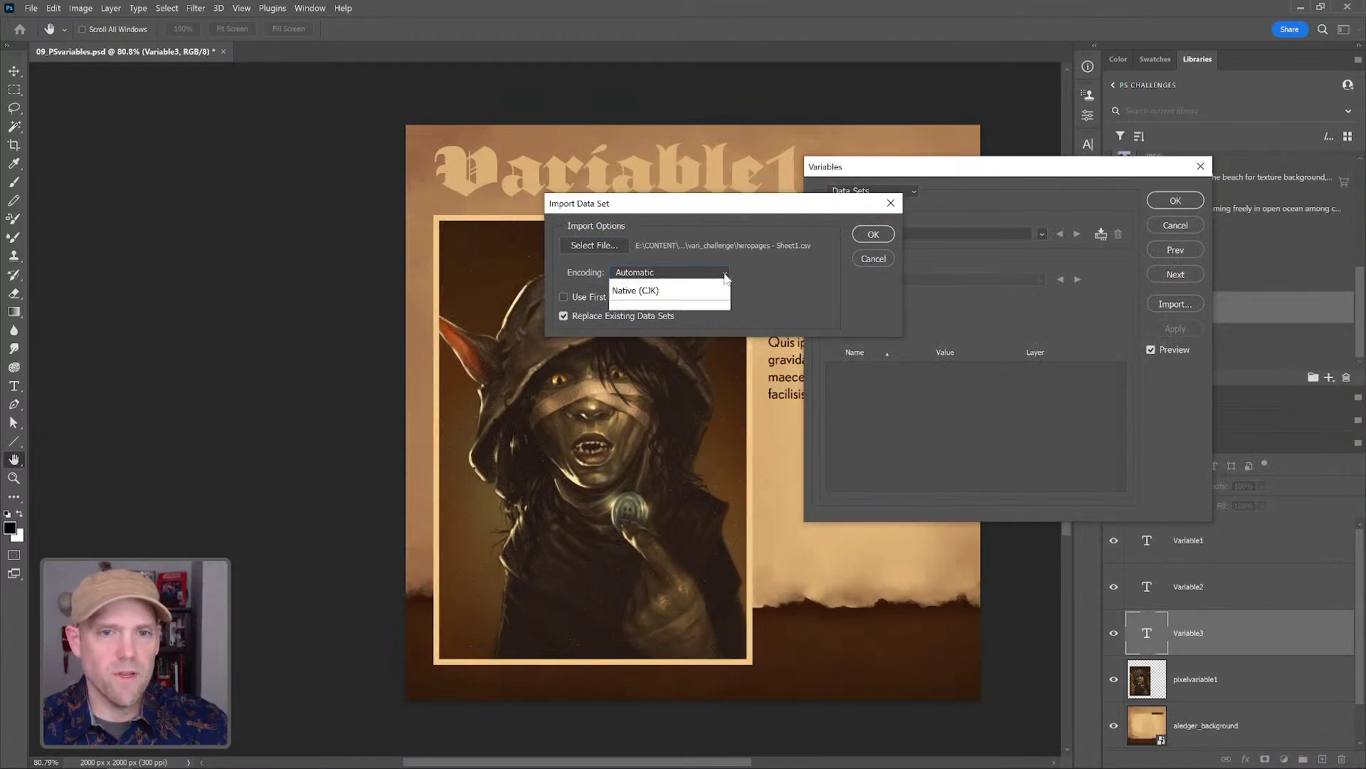
pyautogui.click(781, 285)
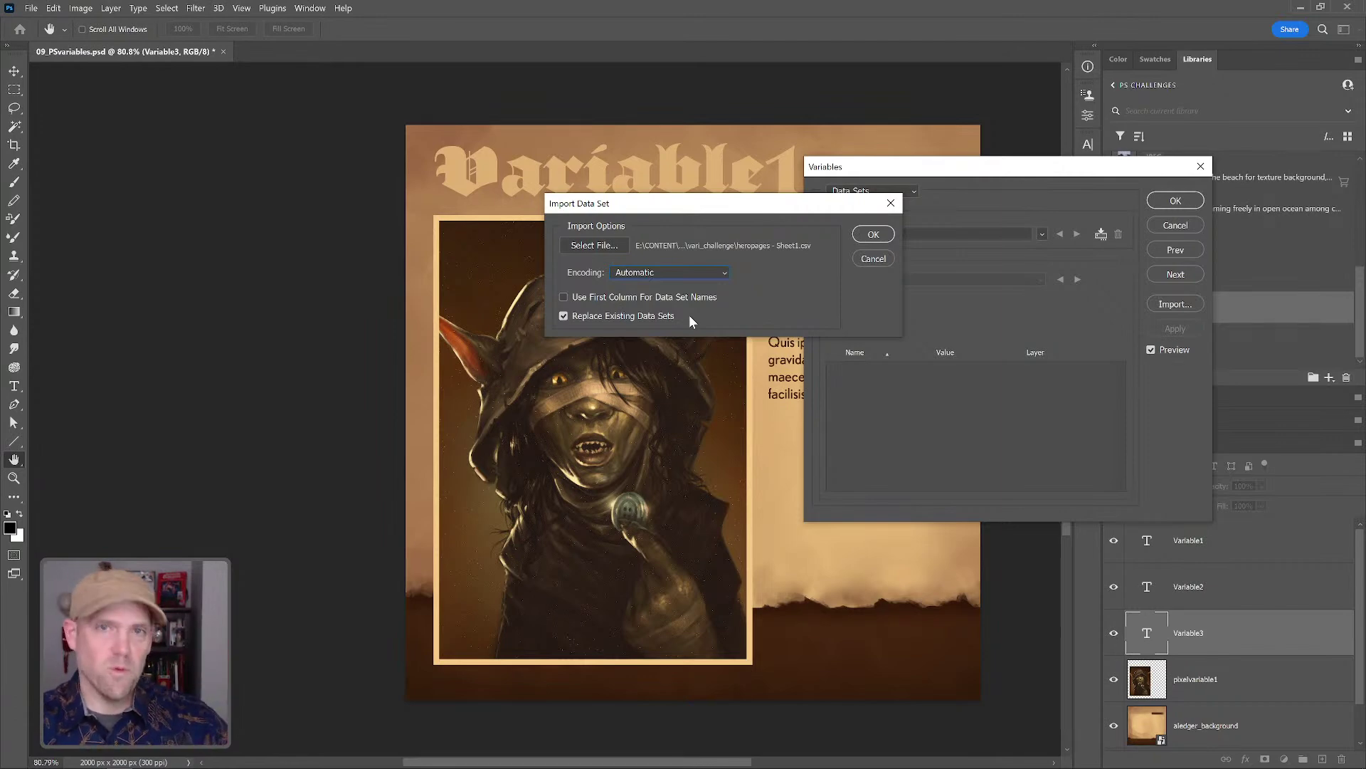
pyautogui.click(874, 234)
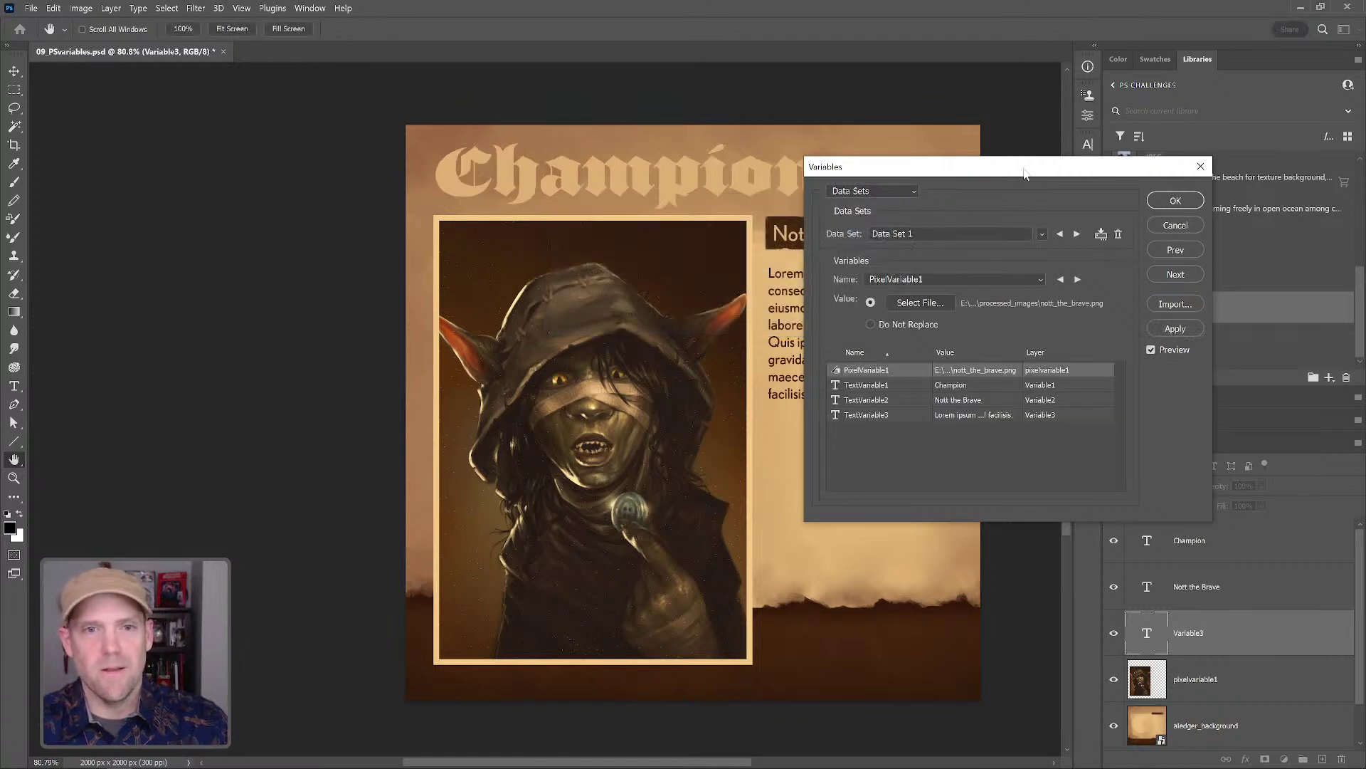
# - Move the Variables dialog off the artwork and preview the hero page with each imported data set
pyautogui.moveTo(984, 170); pyautogui.dragTo(222, 228)
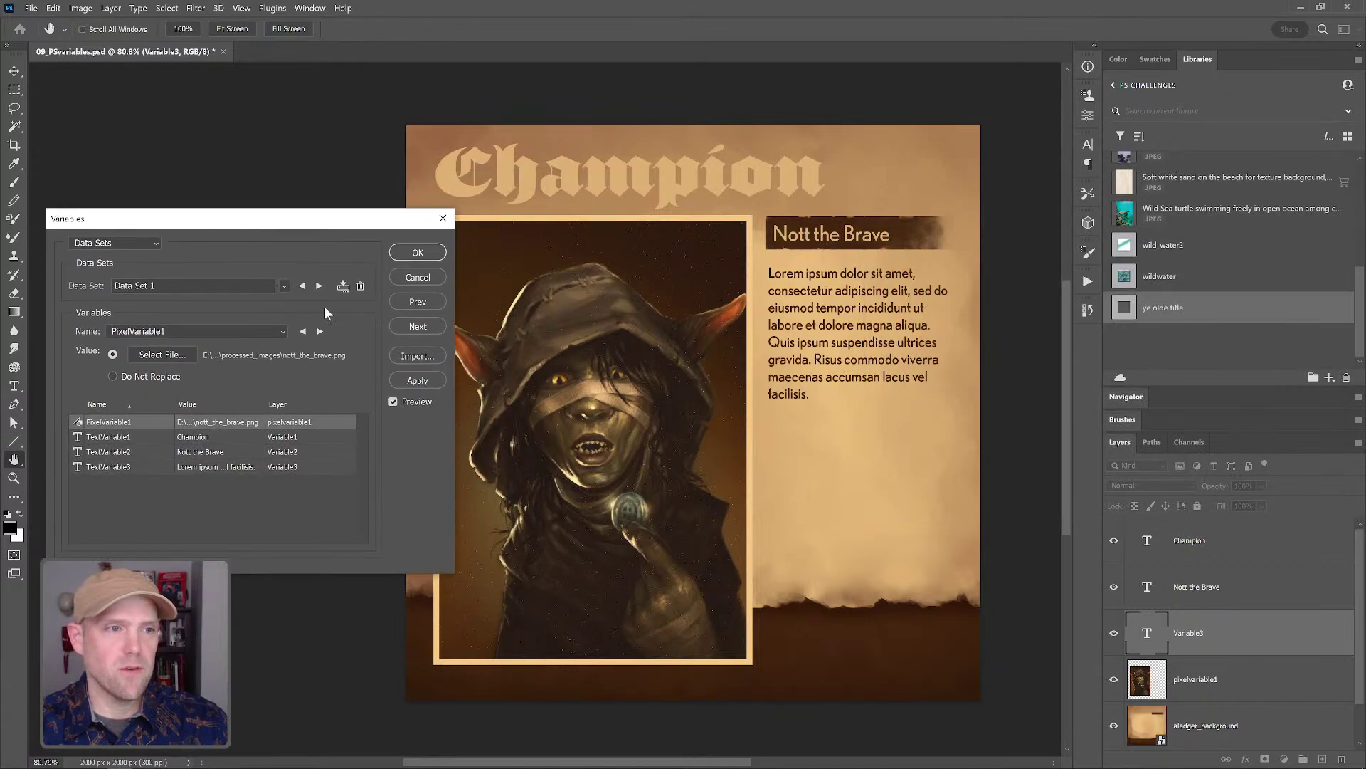
pyautogui.click(318, 287)
pyautogui.click(318, 287)
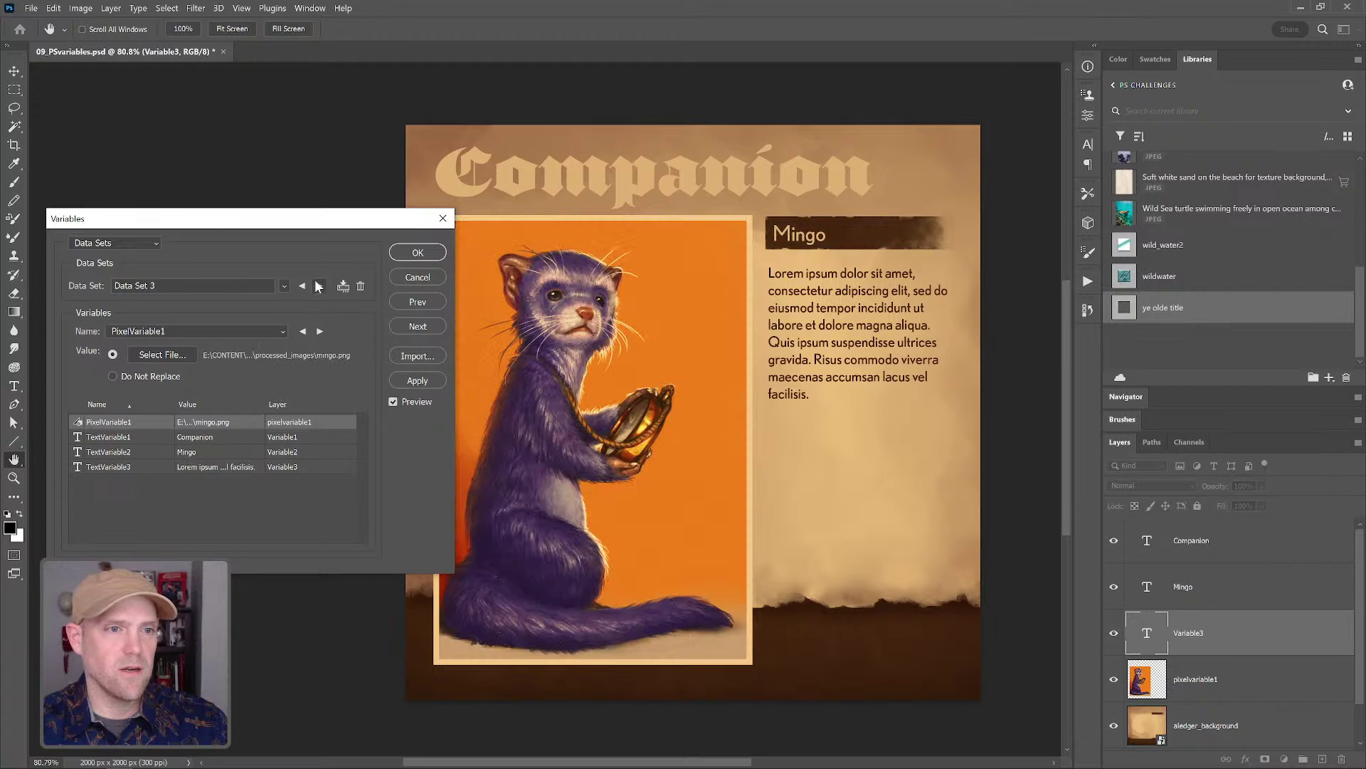
pyautogui.click(318, 287)
pyautogui.click(284, 286)
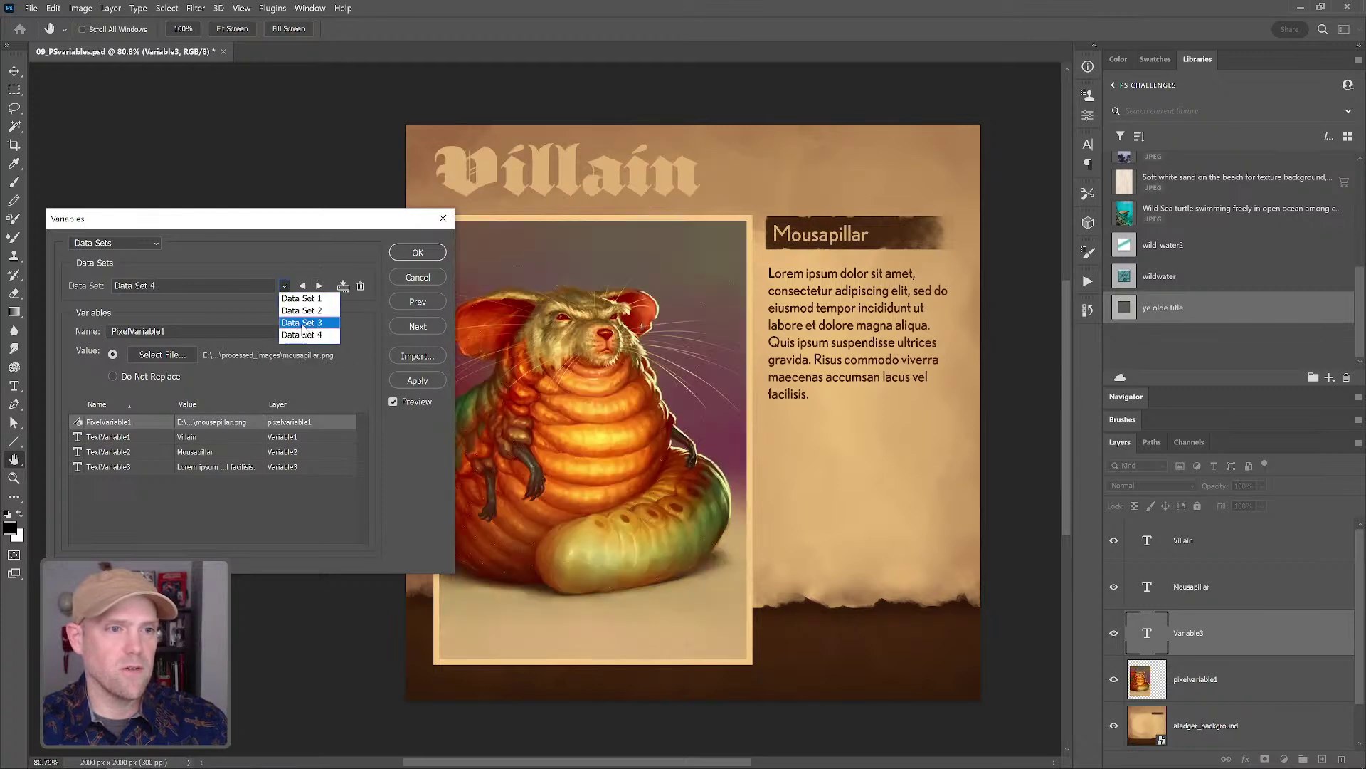
pyautogui.click(301, 323)
pyautogui.click(320, 286)
pyautogui.click(320, 286)
pyautogui.click(321, 286)
pyautogui.click(318, 286)
pyautogui.click(317, 286)
# - Review the values of each variable in Data Set 4, then accept the Variables settings
pyautogui.moveTo(291, 225); pyautogui.dragTo(855, 159)
pyautogui.click(827, 266)
pyautogui.click(822, 284)
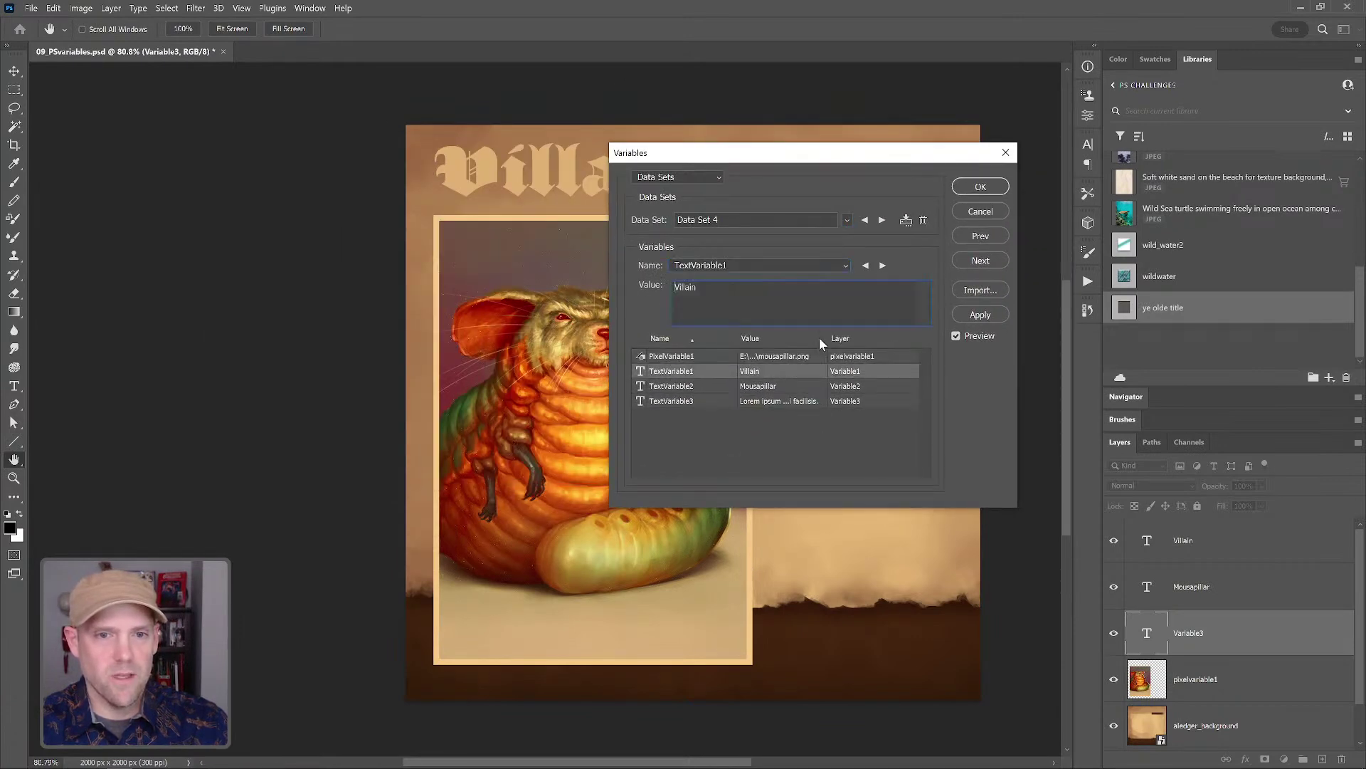
pyautogui.click(882, 265)
pyautogui.click(882, 265)
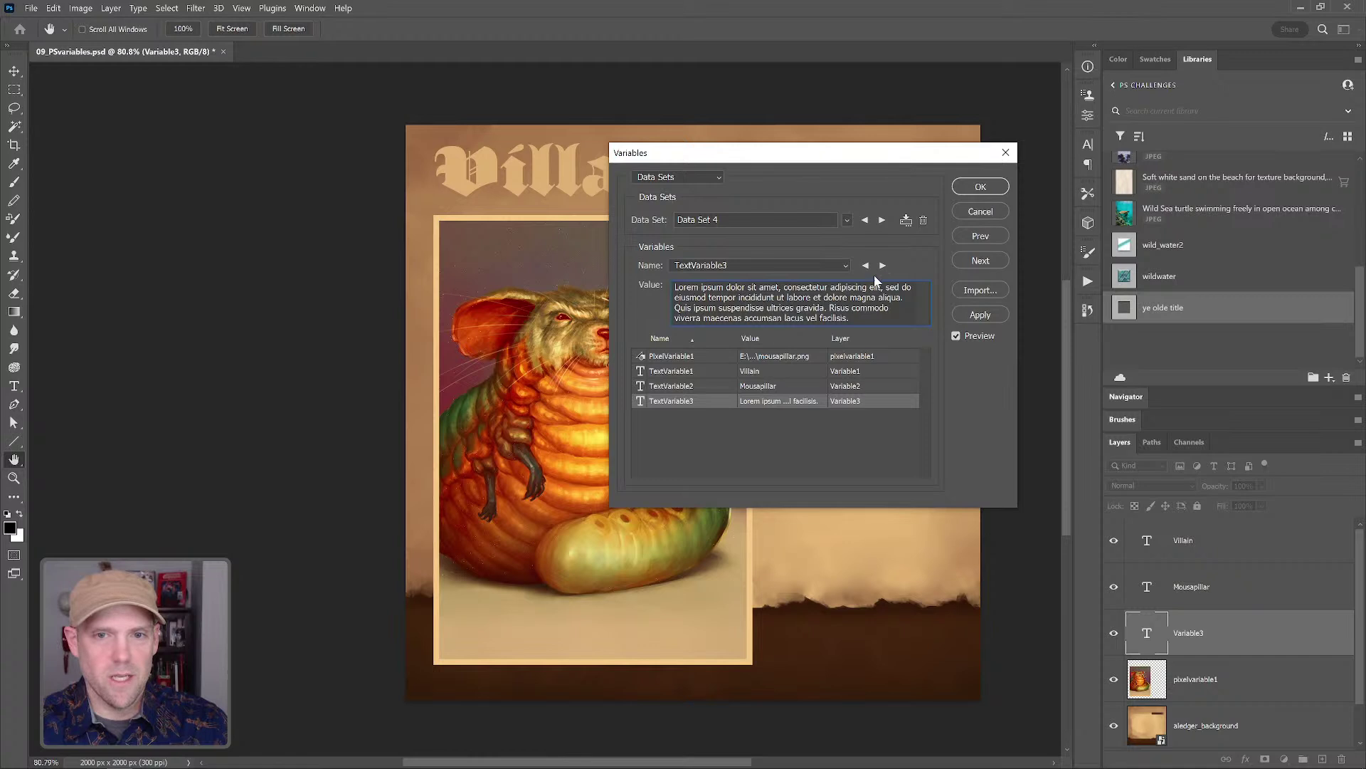
pyautogui.click(883, 266)
pyautogui.click(882, 266)
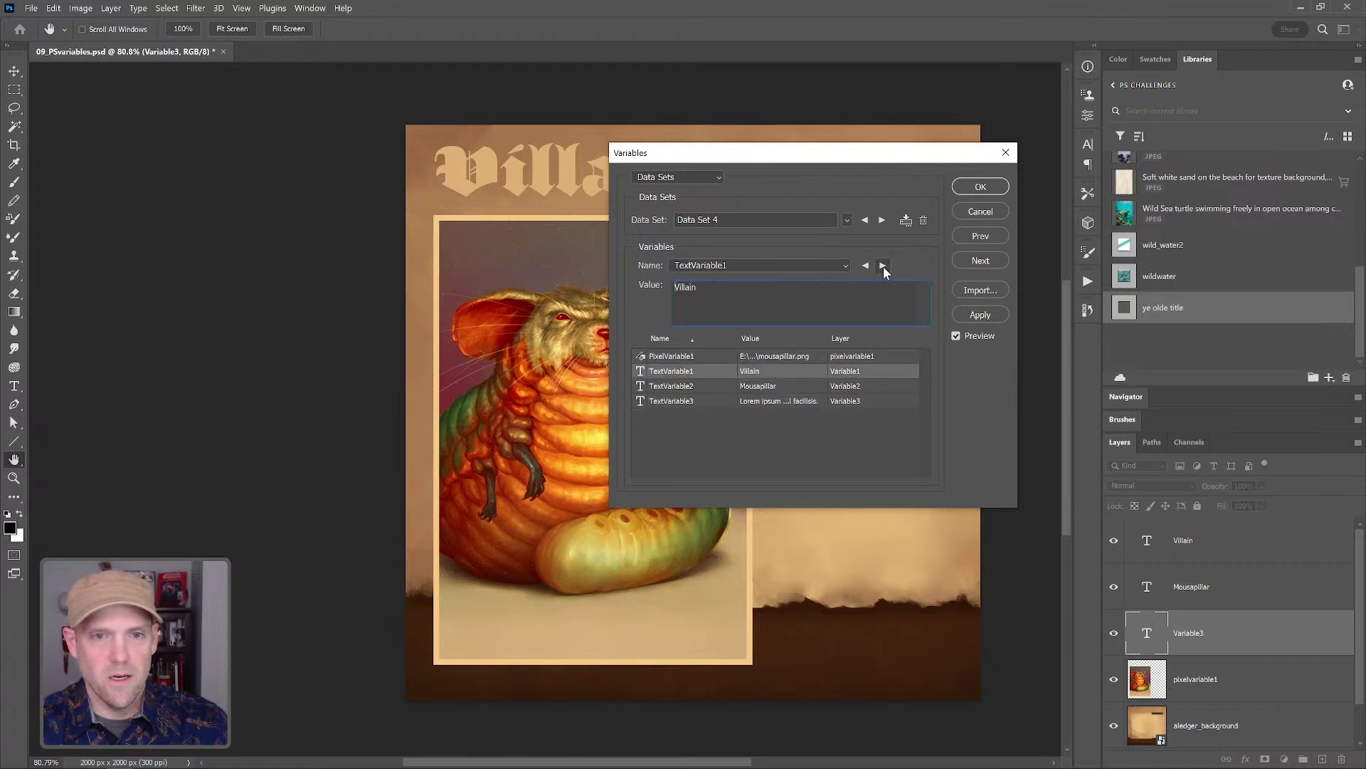
pyautogui.click(847, 220)
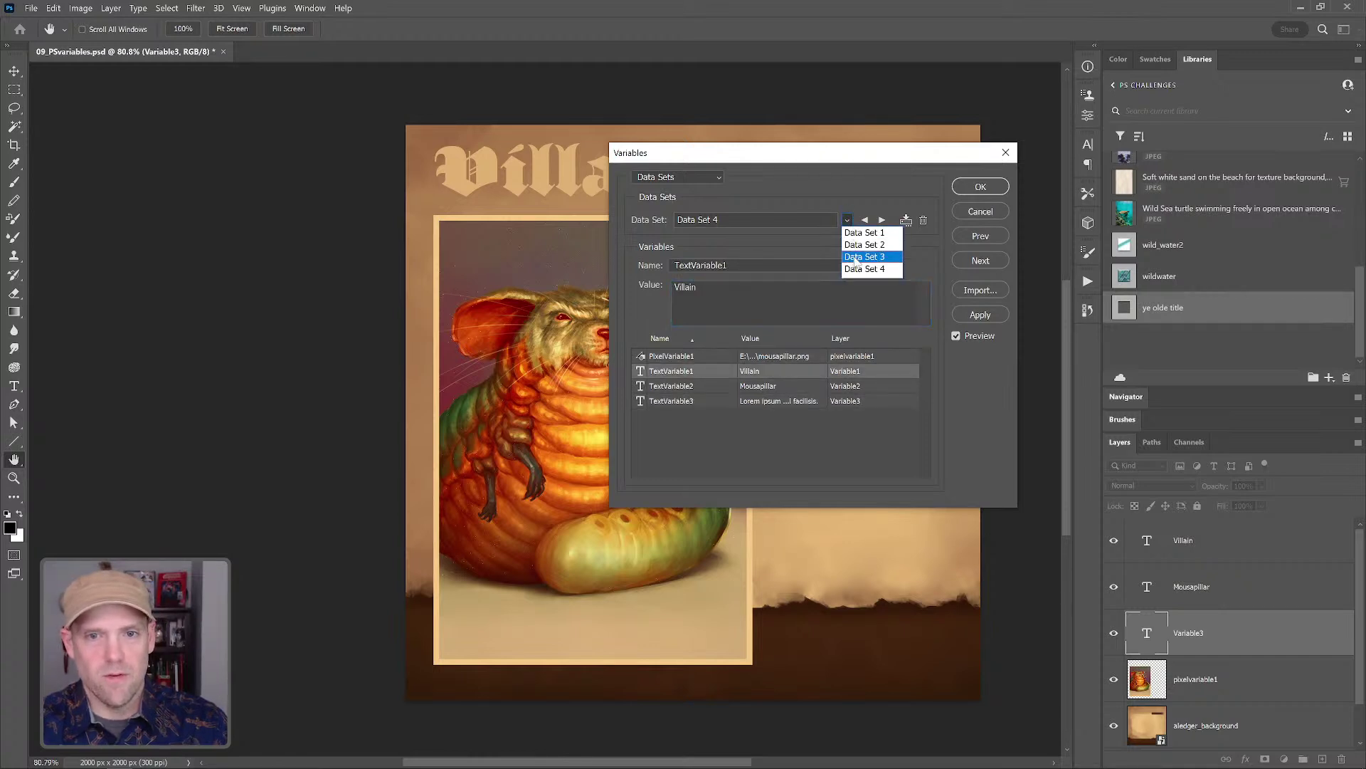
pyautogui.click(839, 178)
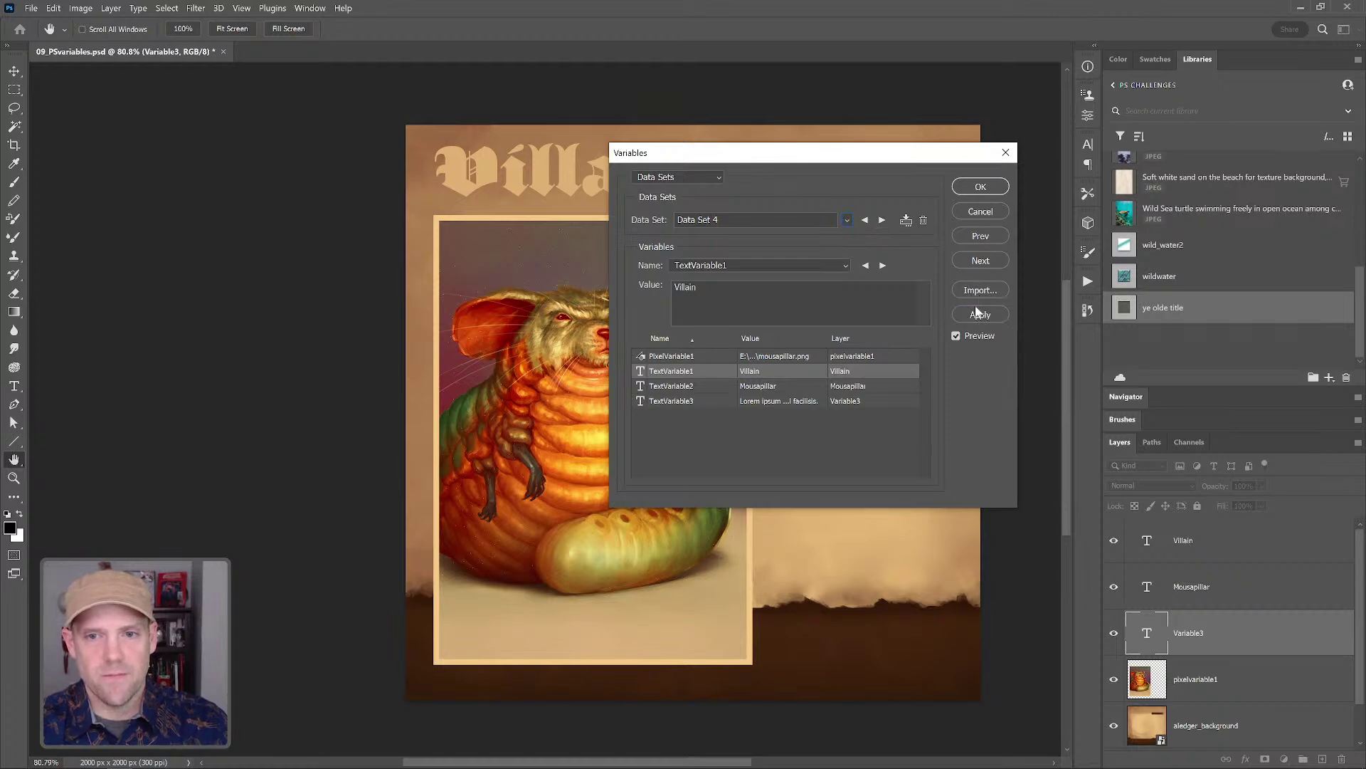
pyautogui.click(979, 190)
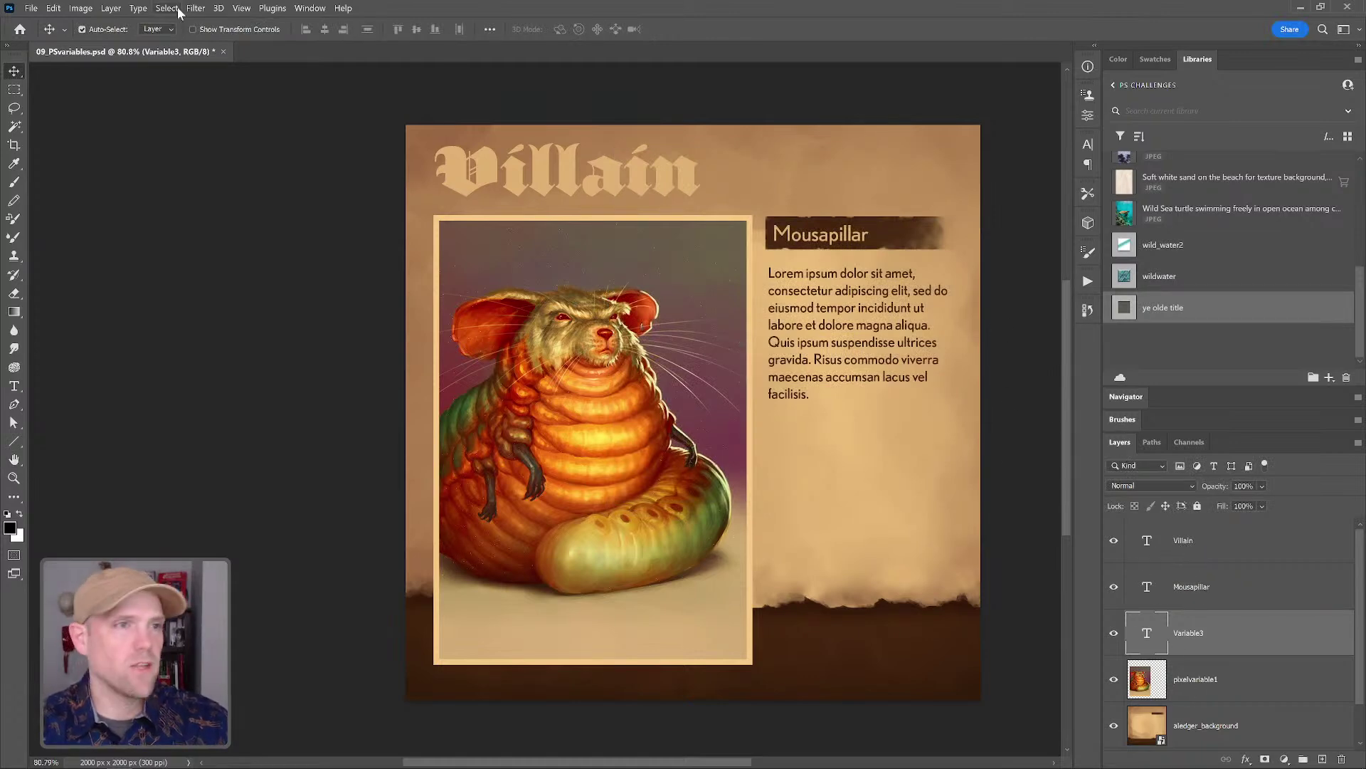
# - Check on the Define page of the Variables settings which text variable the Villain layer uses, and leave without changes
pyautogui.click(76, 8)
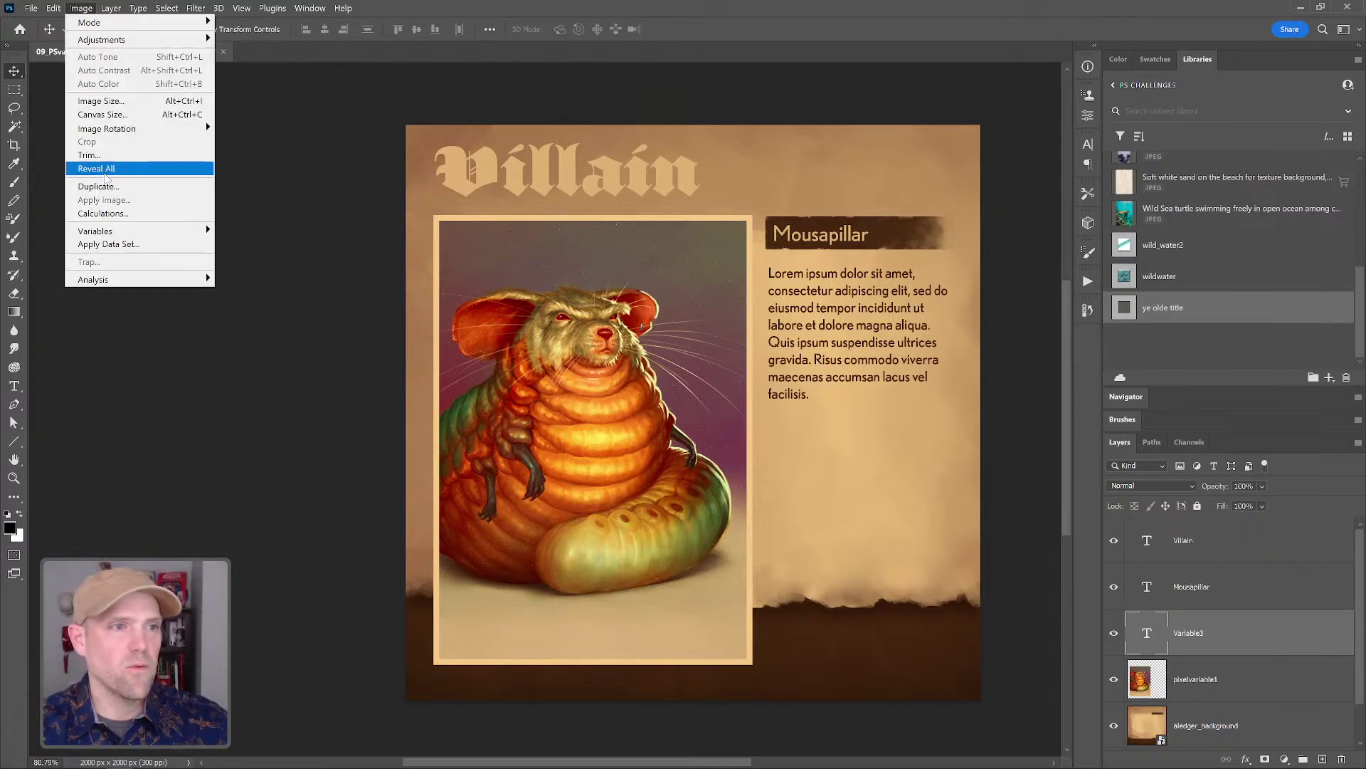
pyautogui.moveTo(122, 233)
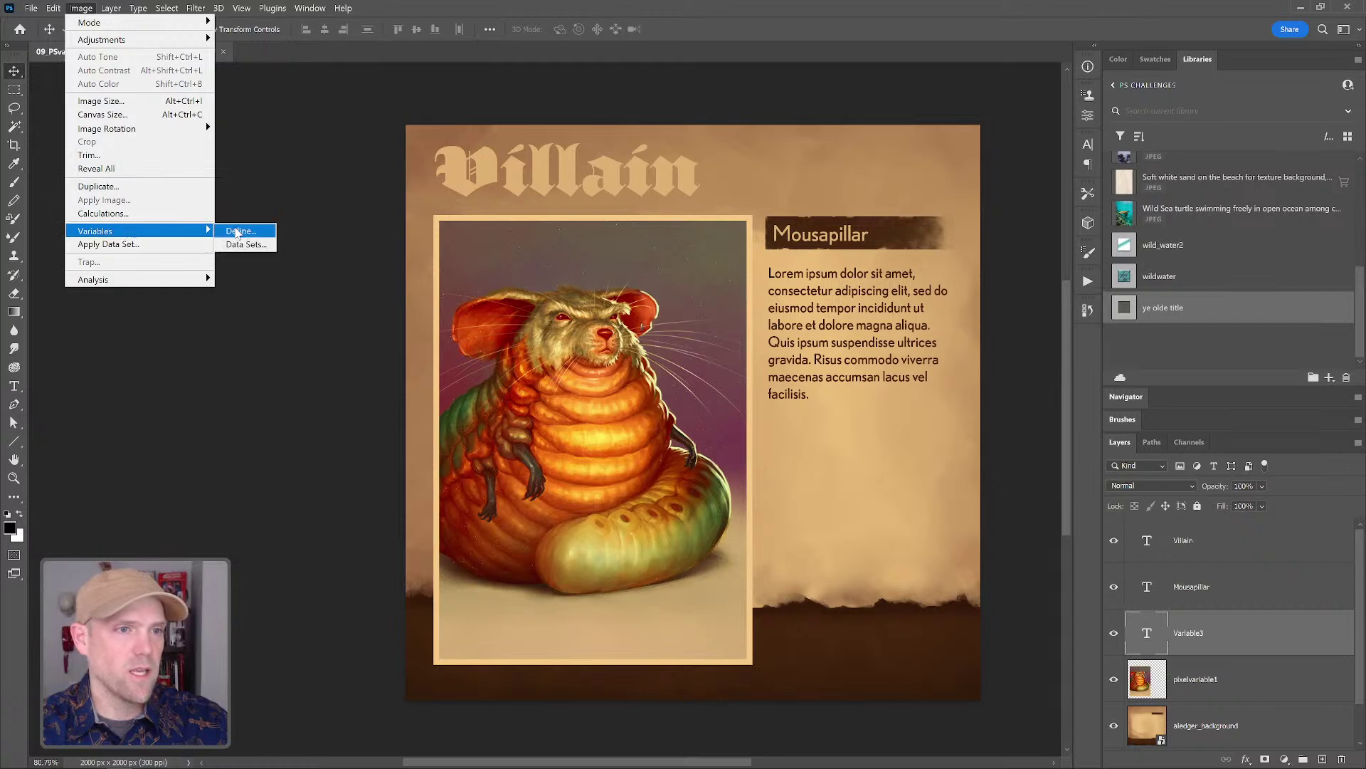
pyautogui.click(237, 231)
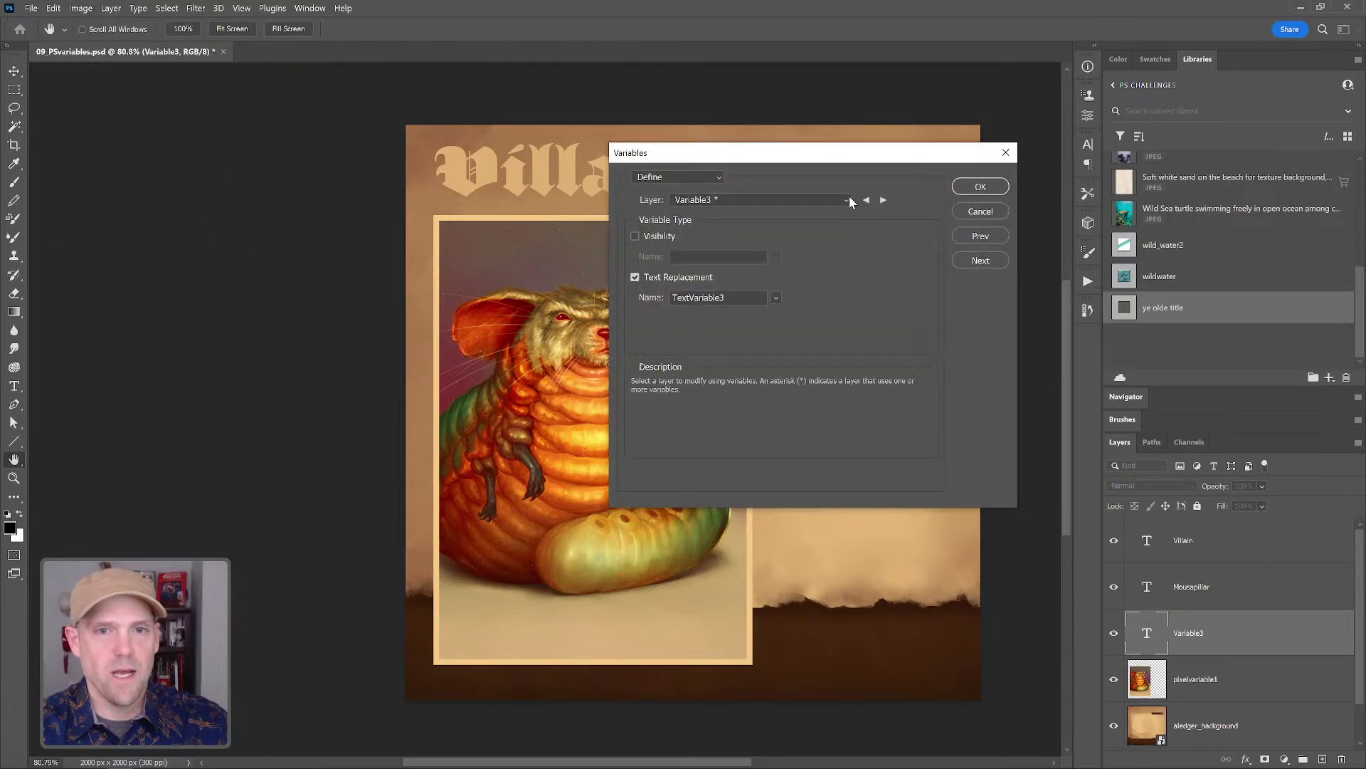
pyautogui.click(847, 200)
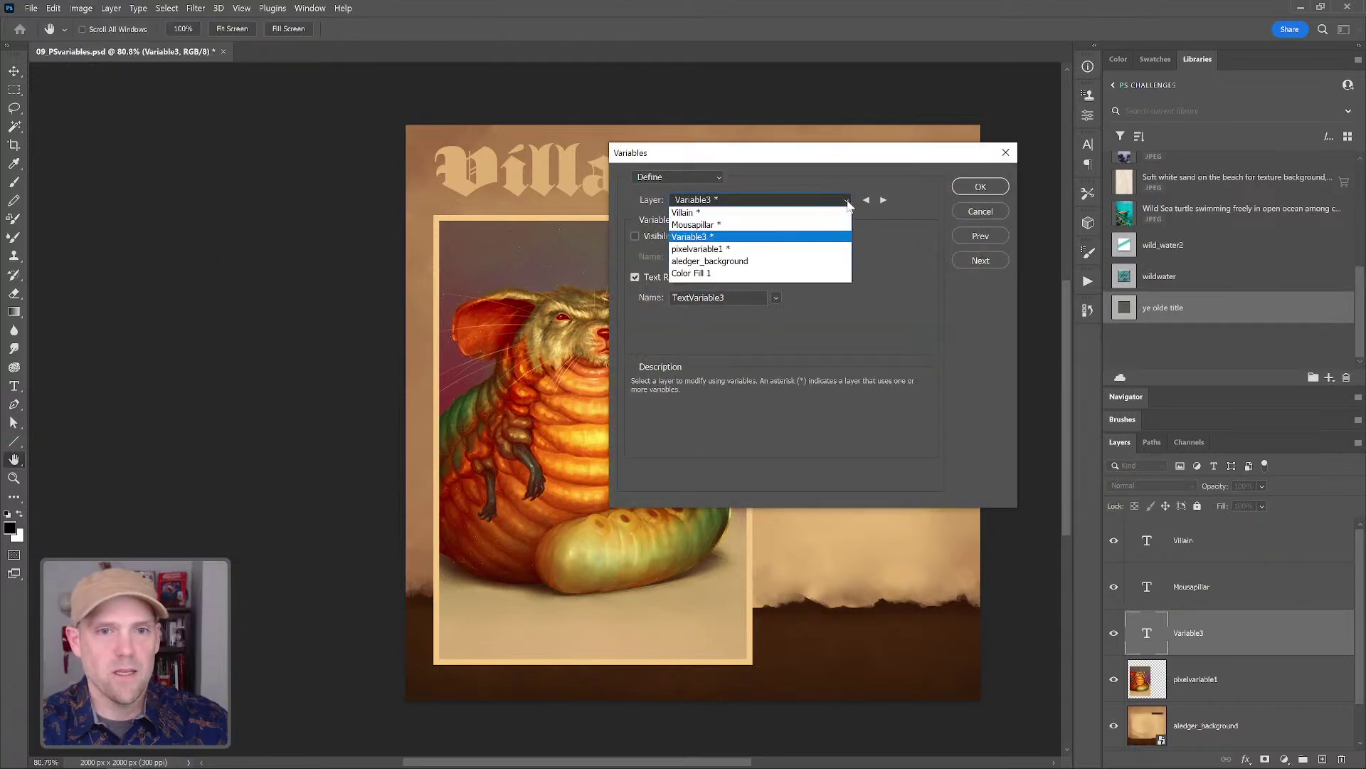
pyautogui.click(718, 213)
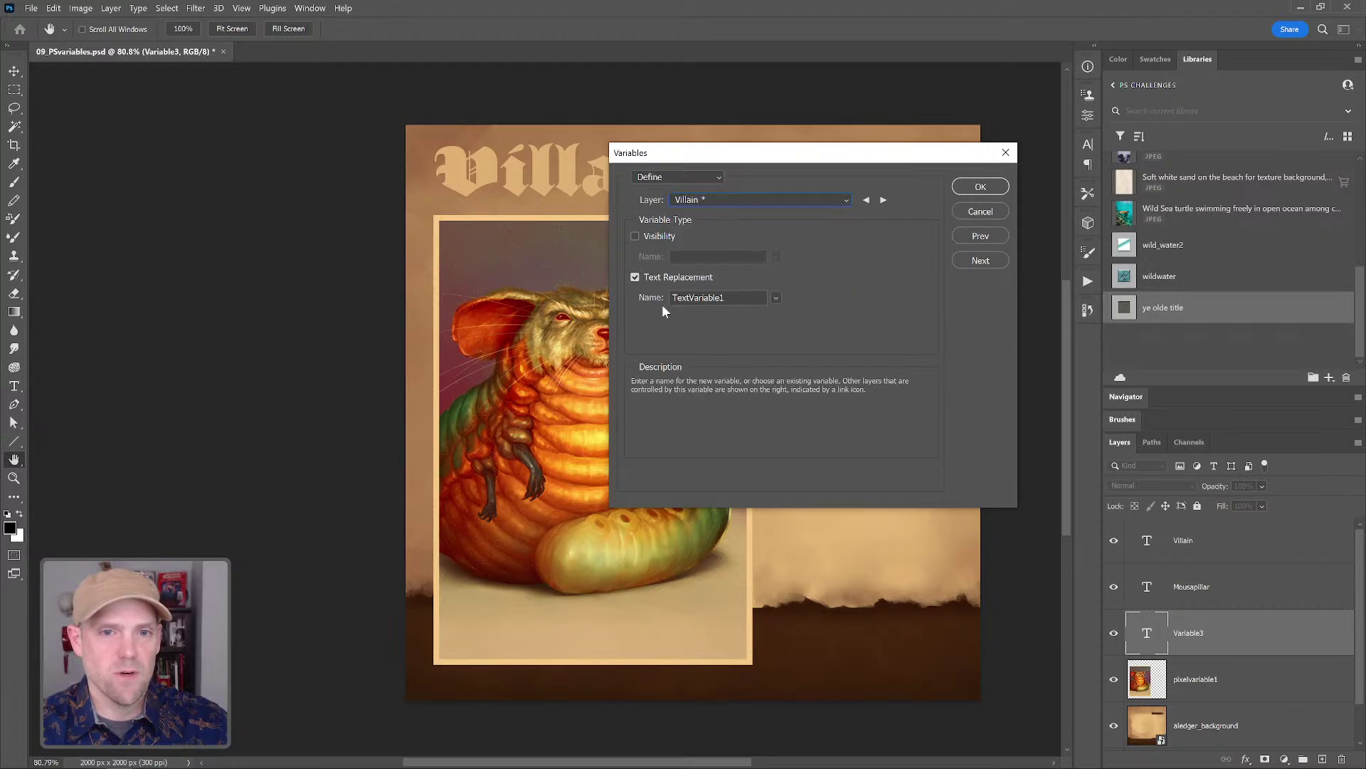
pyautogui.click(978, 211)
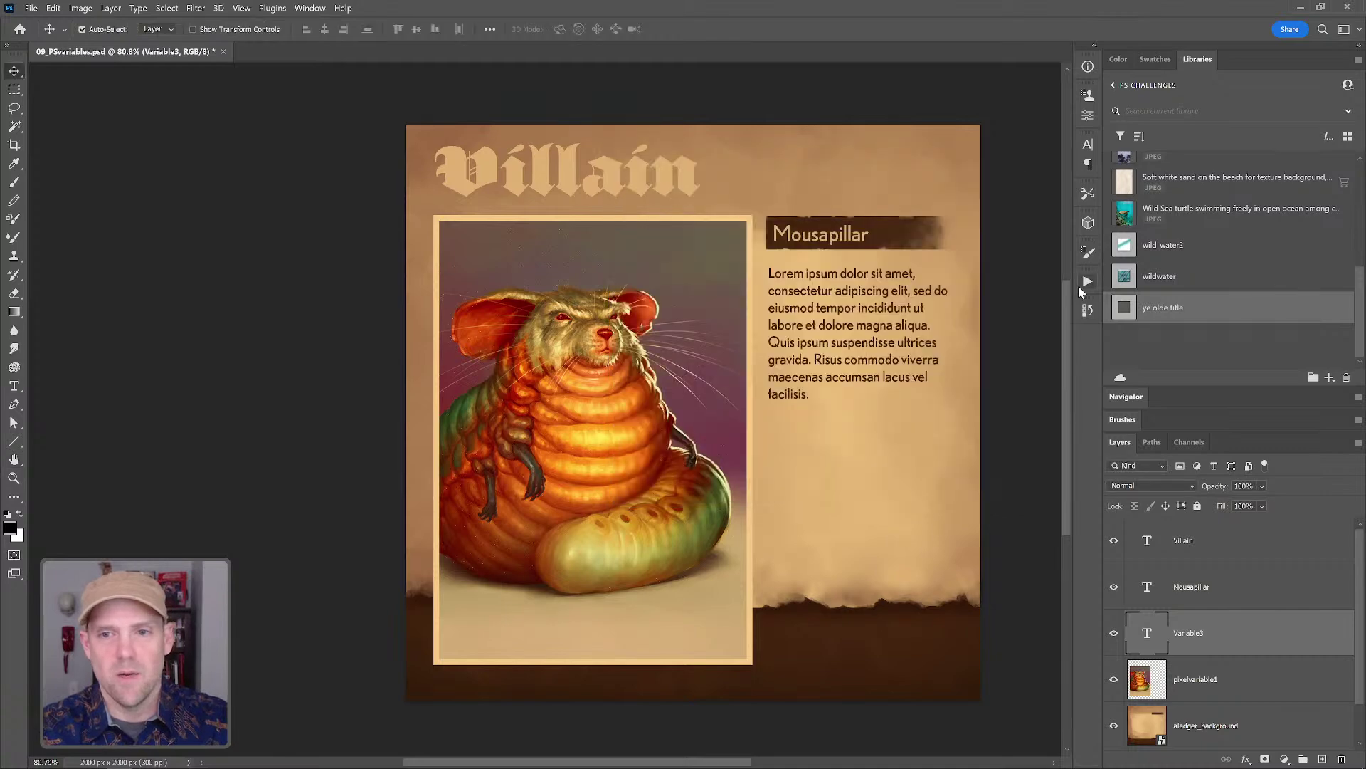
# - Revert the document in its history to the first Edit Variables state, before the data sets were imported
pyautogui.click(1089, 309)
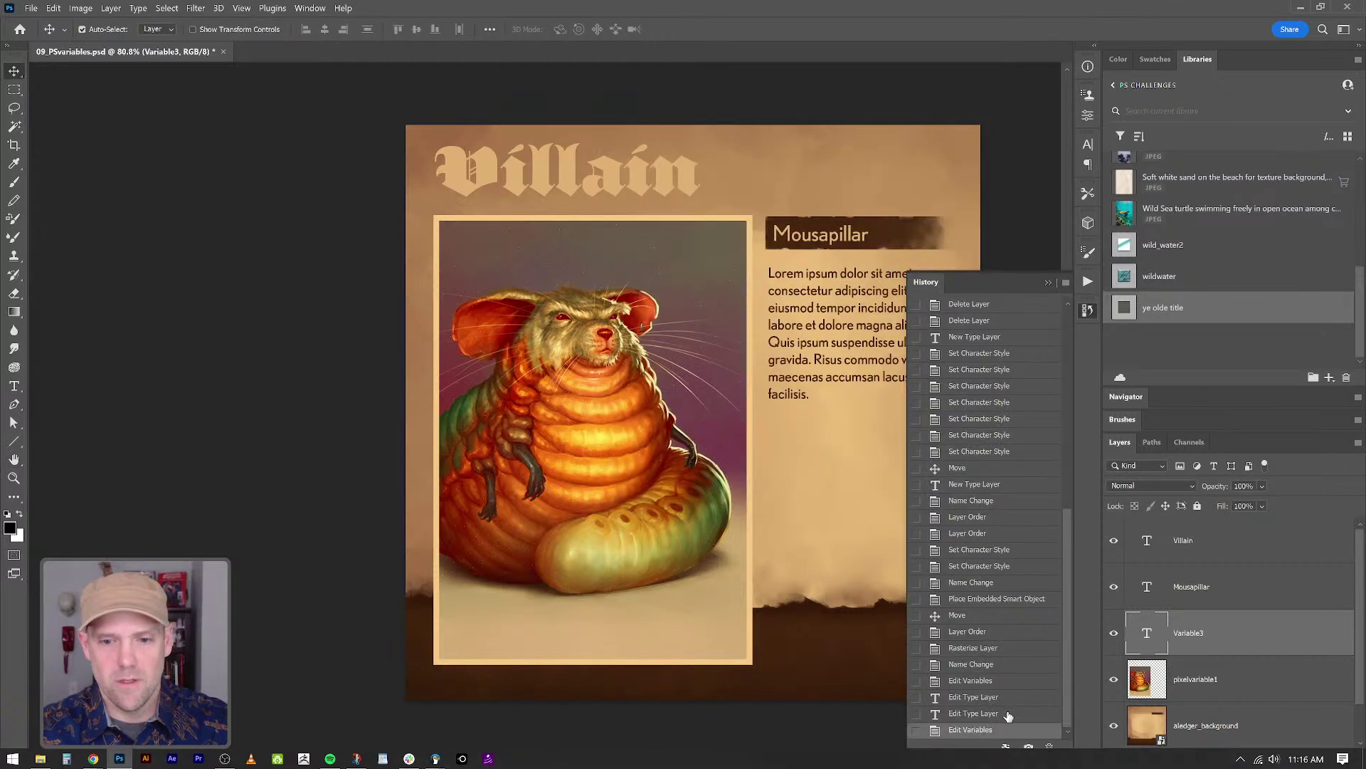
pyautogui.click(1006, 680)
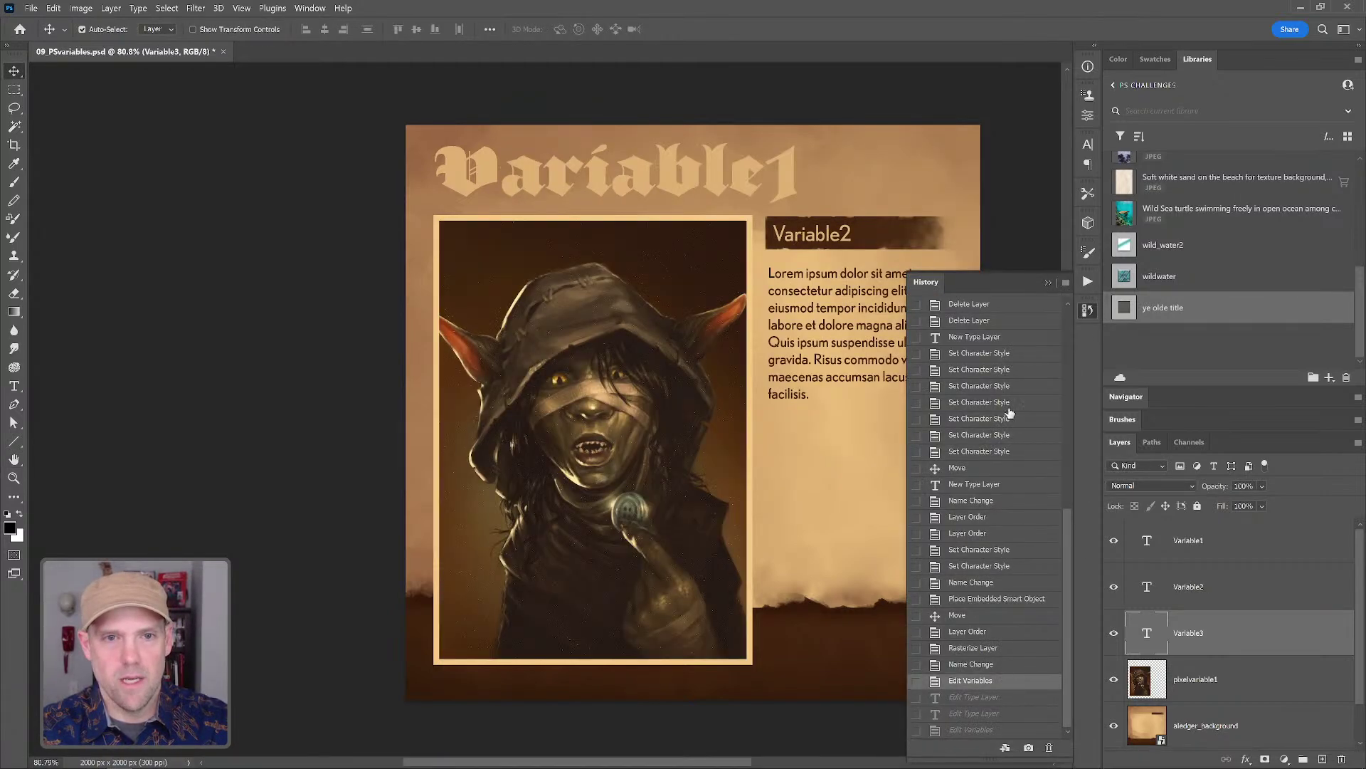
pyautogui.click(1048, 283)
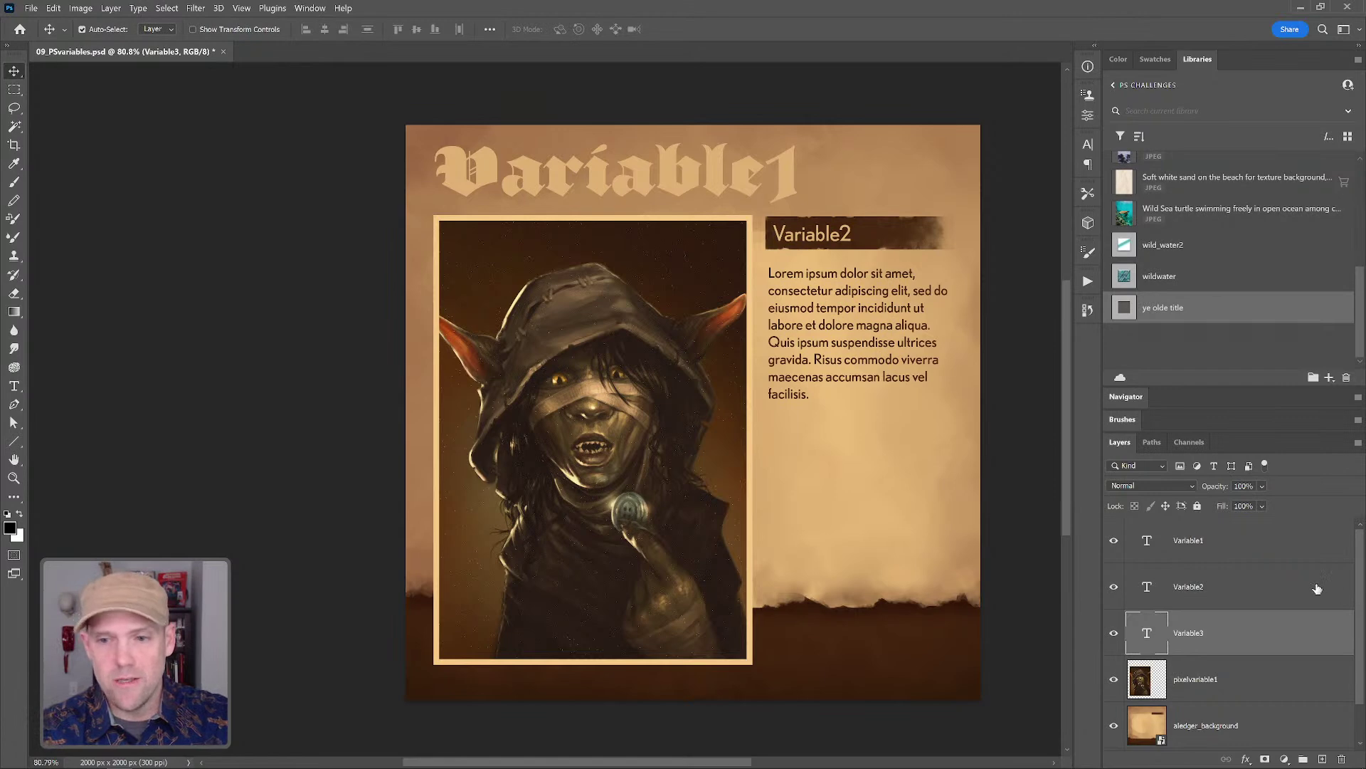
# - Apply the "ye olde title" layer style from the PS CHALLENGES library to the Variable1 text layer
pyautogui.click(1181, 550)
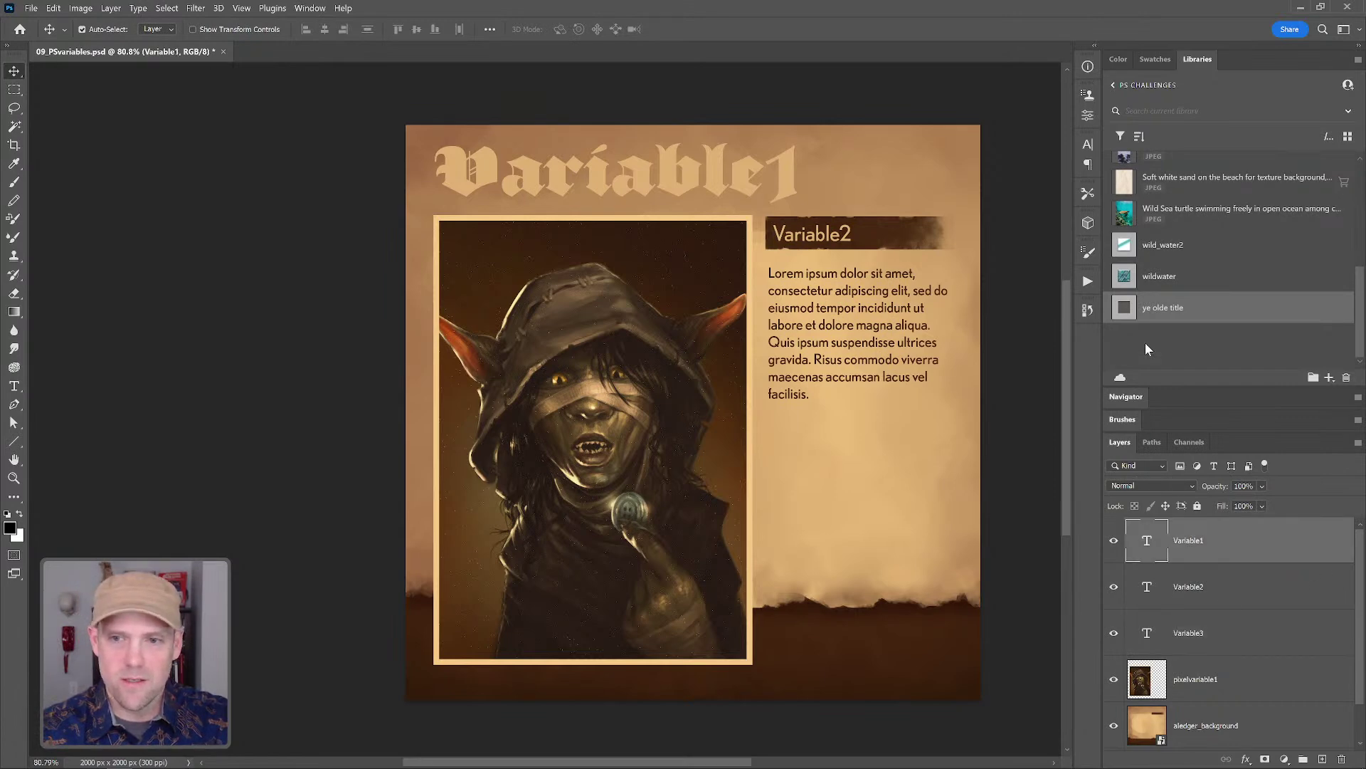
pyautogui.moveTo(1131, 314); pyautogui.dragTo(1154, 545)
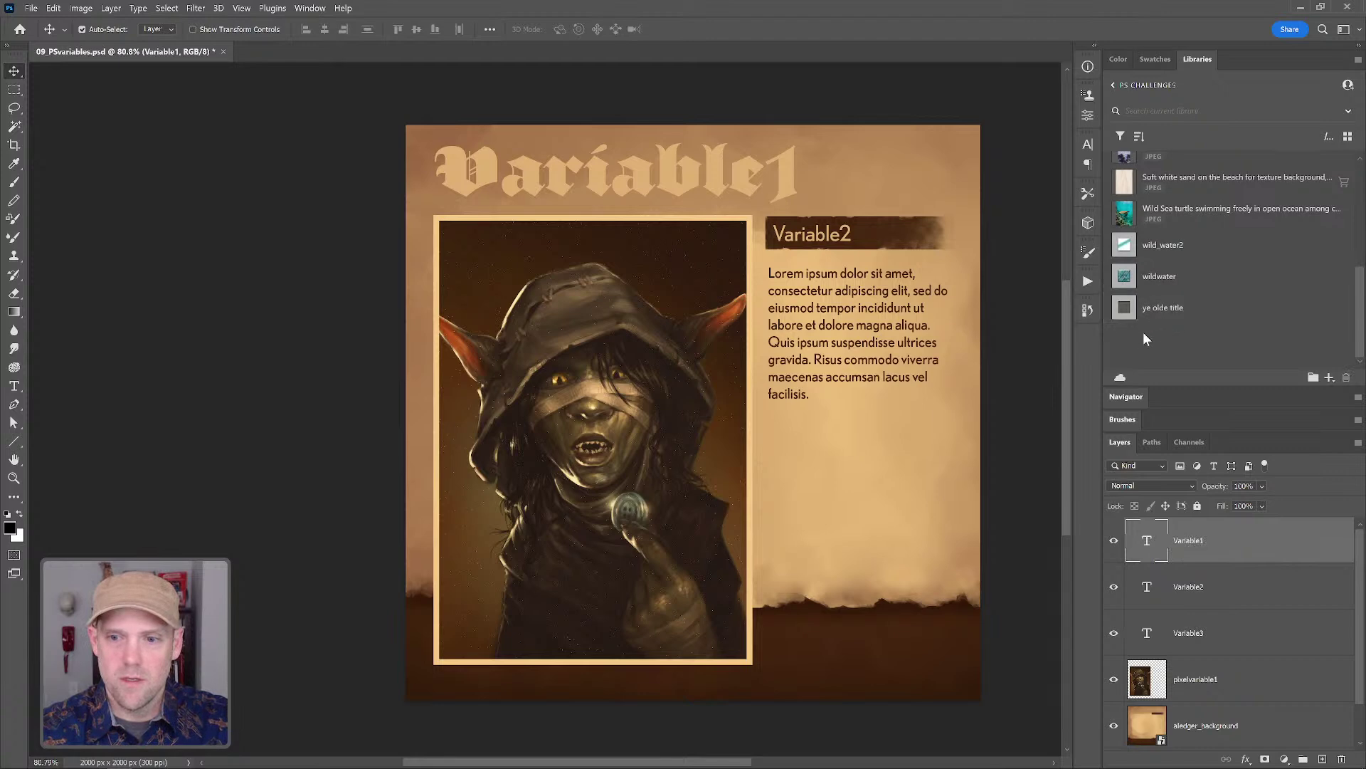
pyautogui.click(1127, 311)
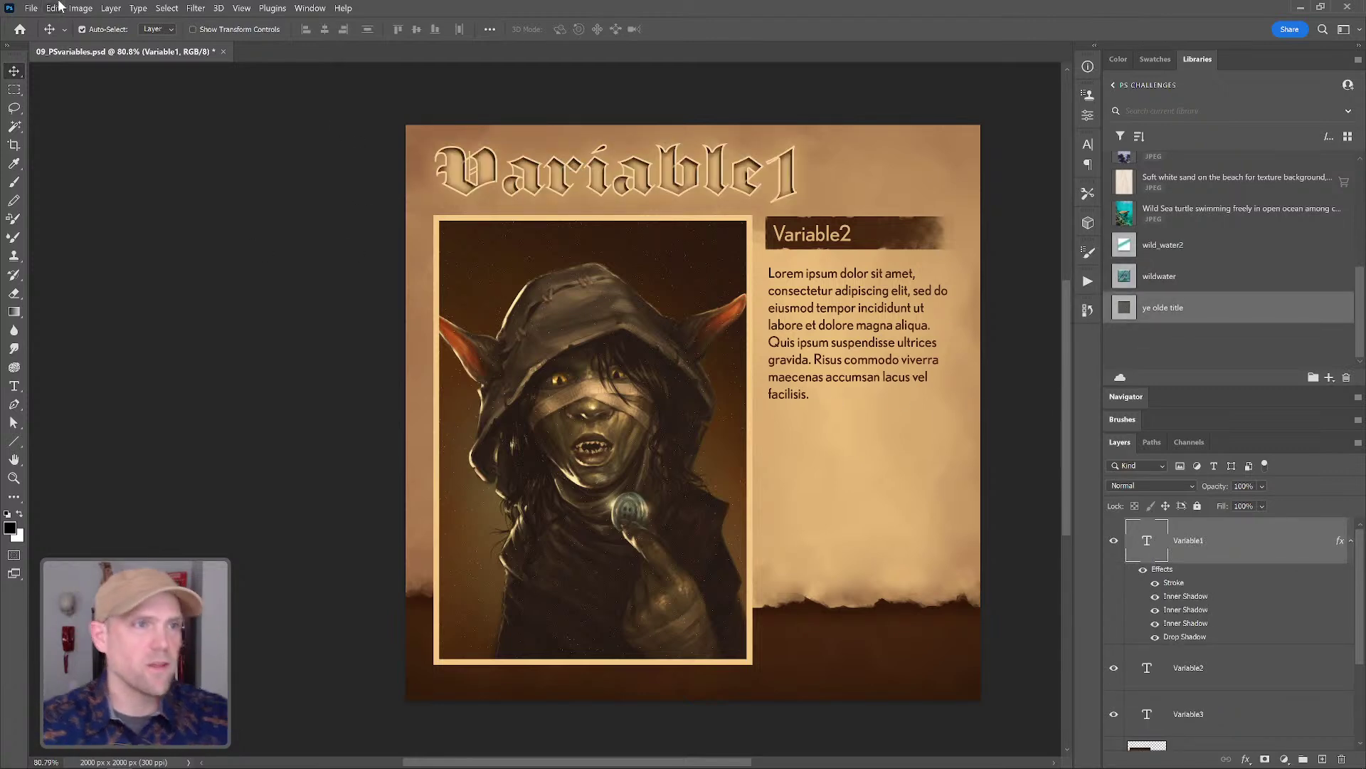
# - Open the Variables settings, check the Variable1 layer's text replacement on the Define page, and return to the Data Sets page
pyautogui.click(80, 7)
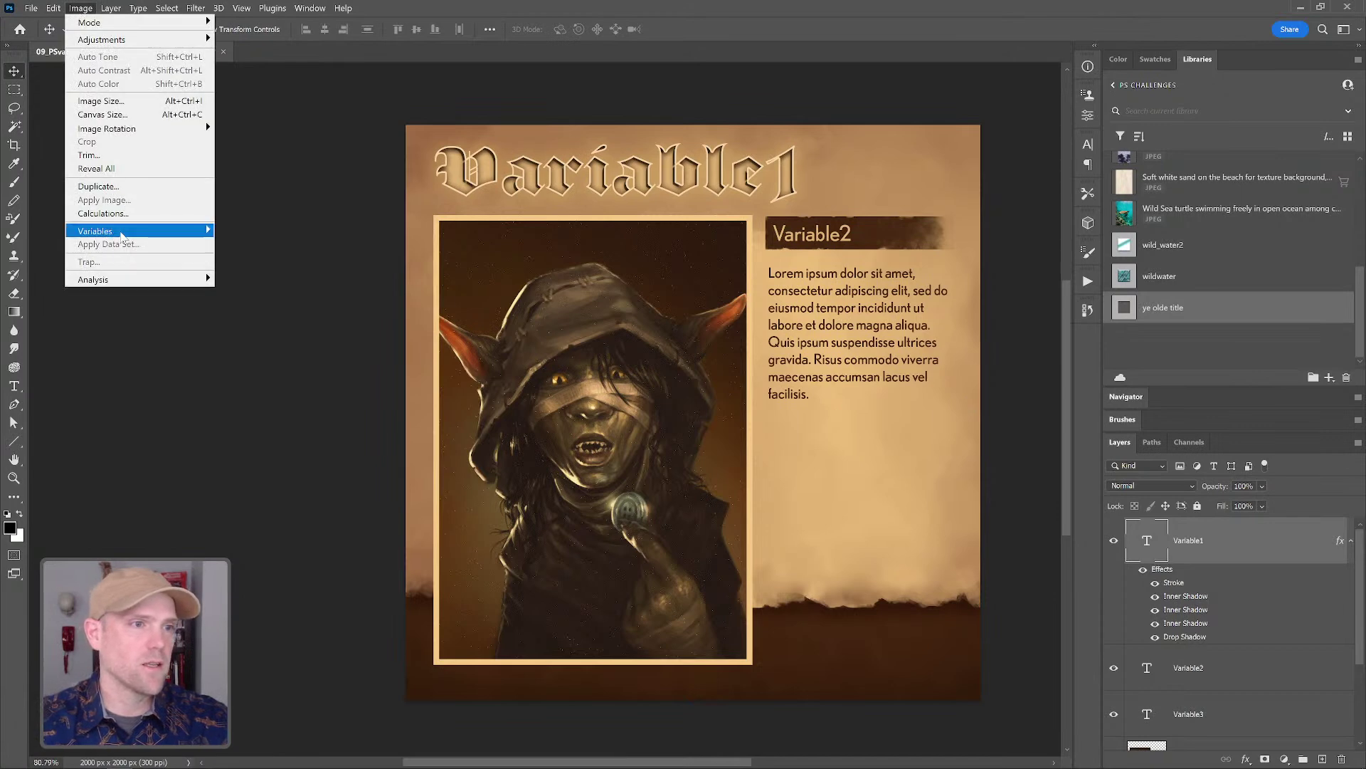
pyautogui.moveTo(124, 232)
pyautogui.click(245, 244)
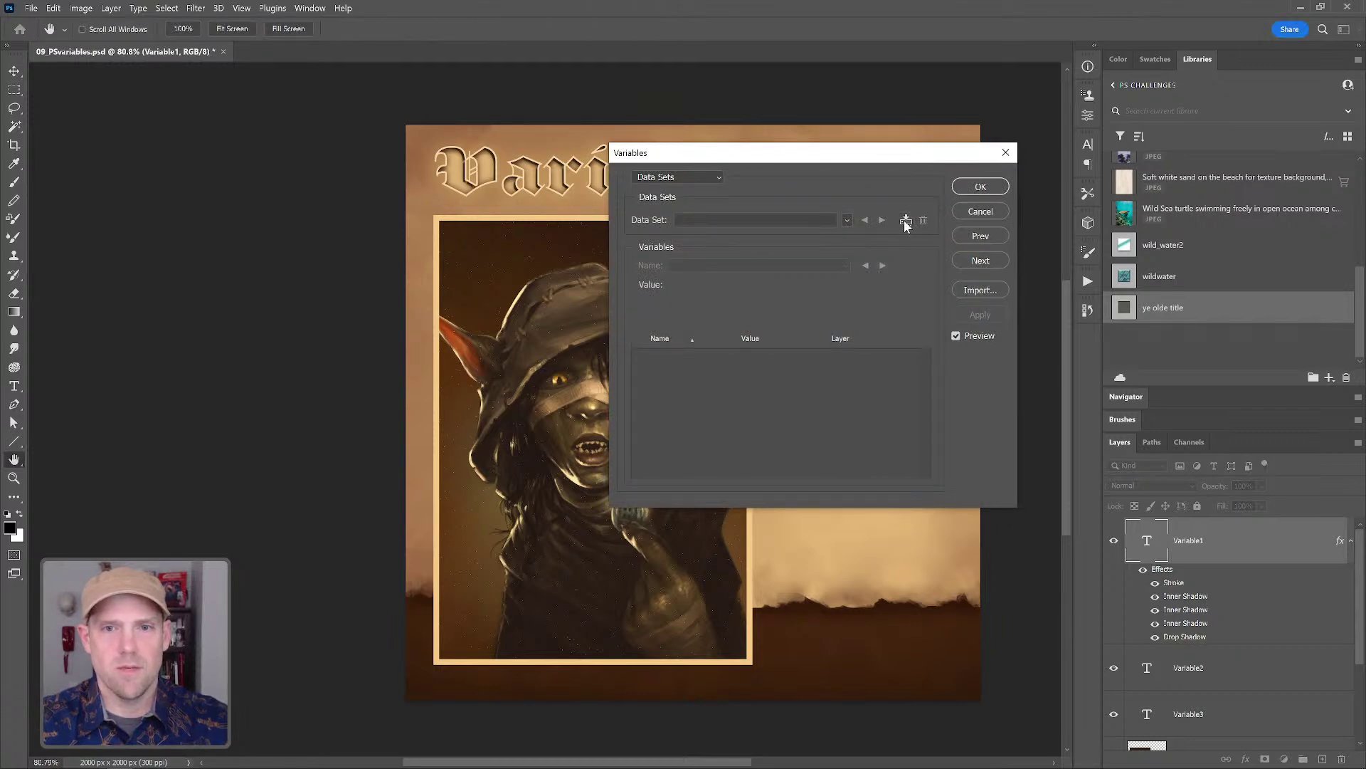
pyautogui.click(711, 176)
pyautogui.click(711, 190)
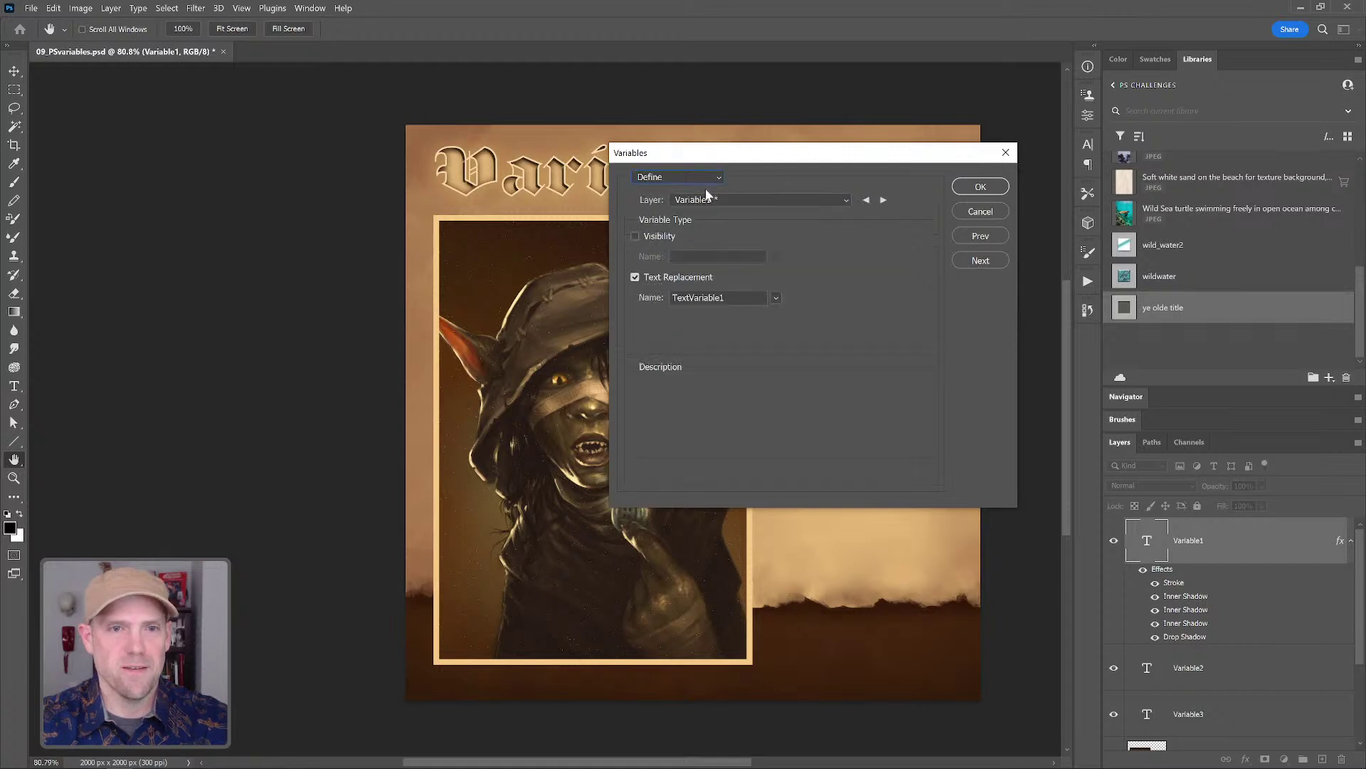
pyautogui.click(844, 196)
pyautogui.click(823, 182)
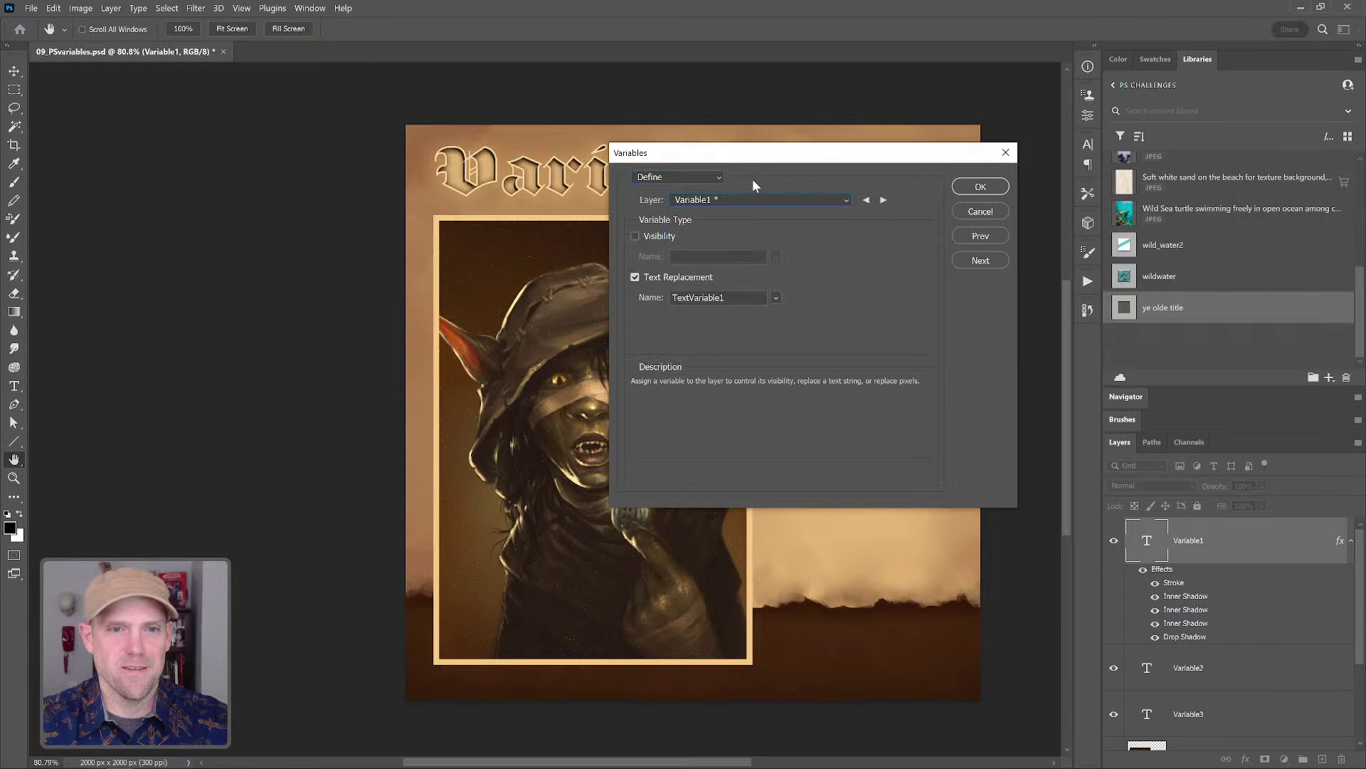
pyautogui.click(708, 177)
pyautogui.click(693, 205)
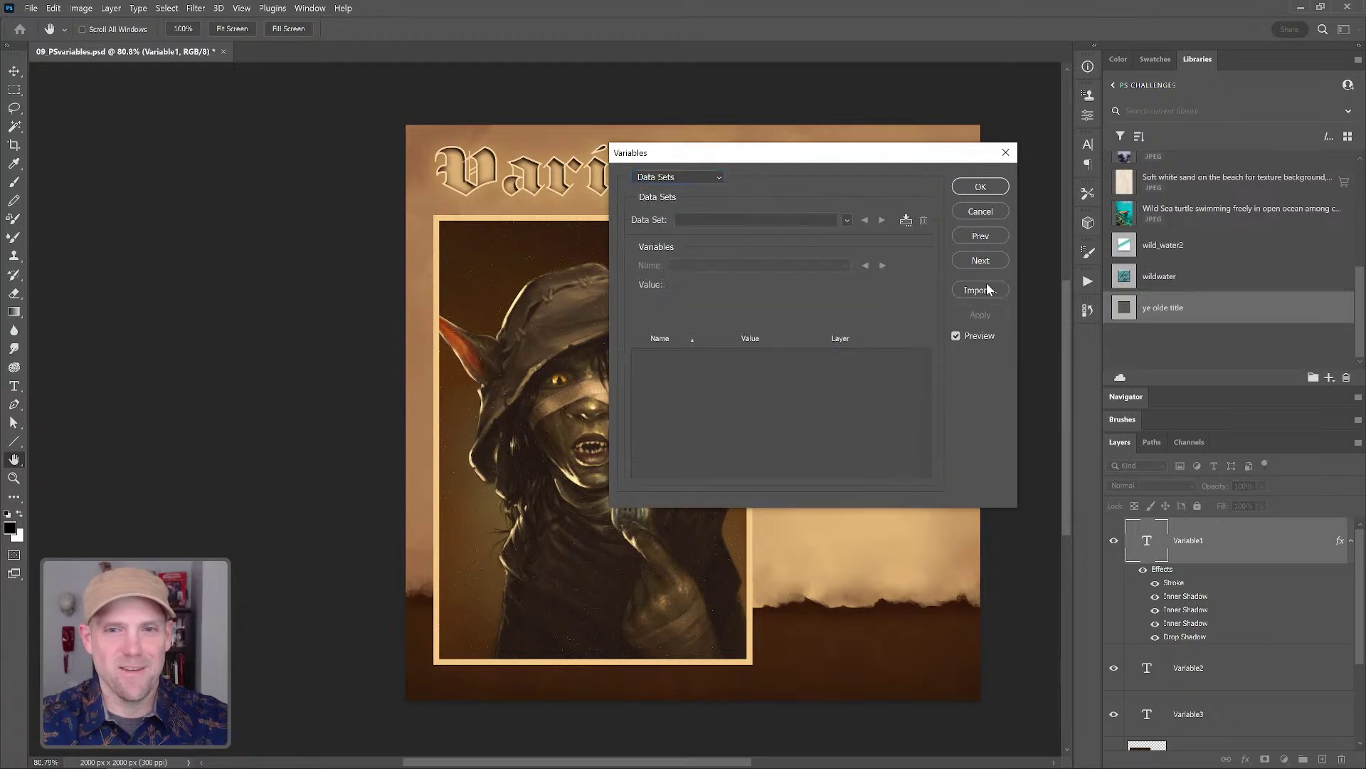
# - Import the CSV data sets into the Variables settings and move the dialog clear of the hero page artwork
pyautogui.click(987, 291)
pyautogui.click(886, 229)
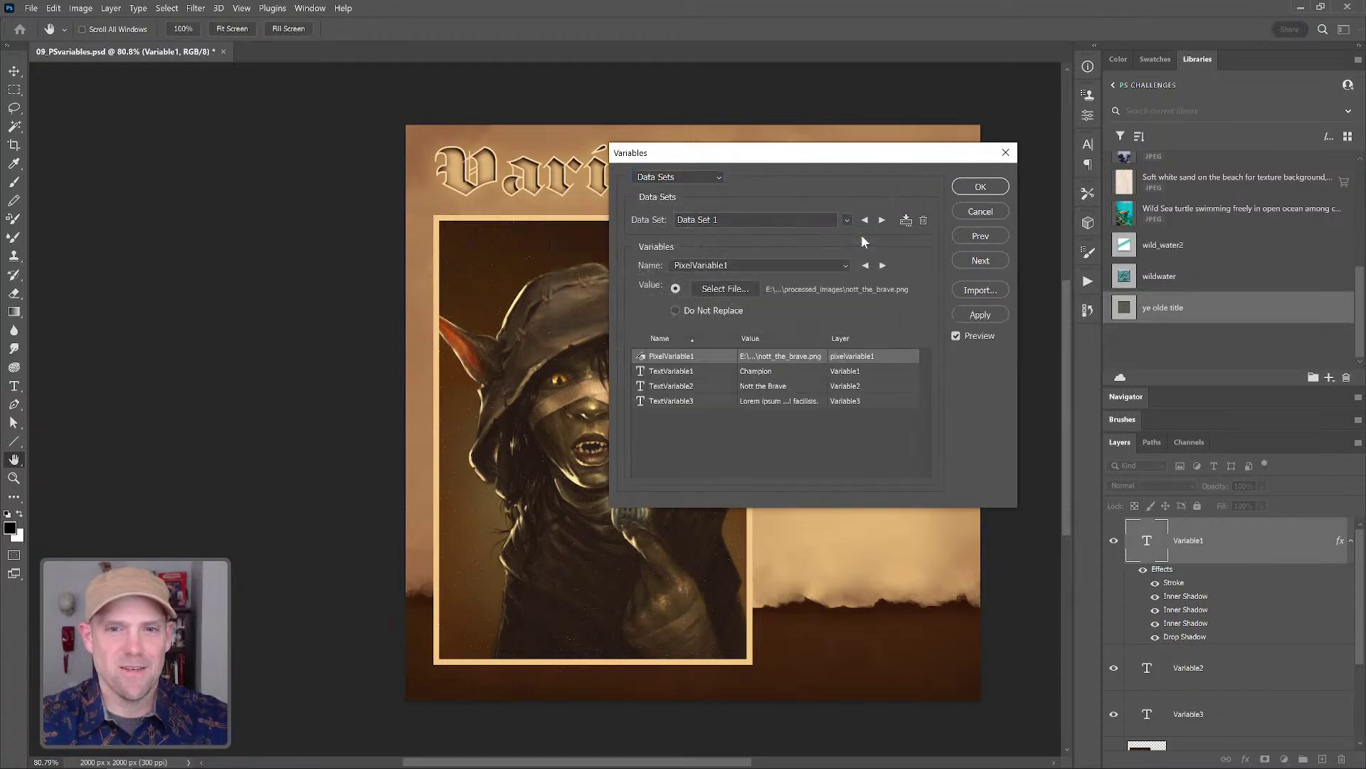
pyautogui.moveTo(804, 157); pyautogui.dragTo(1100, 164)
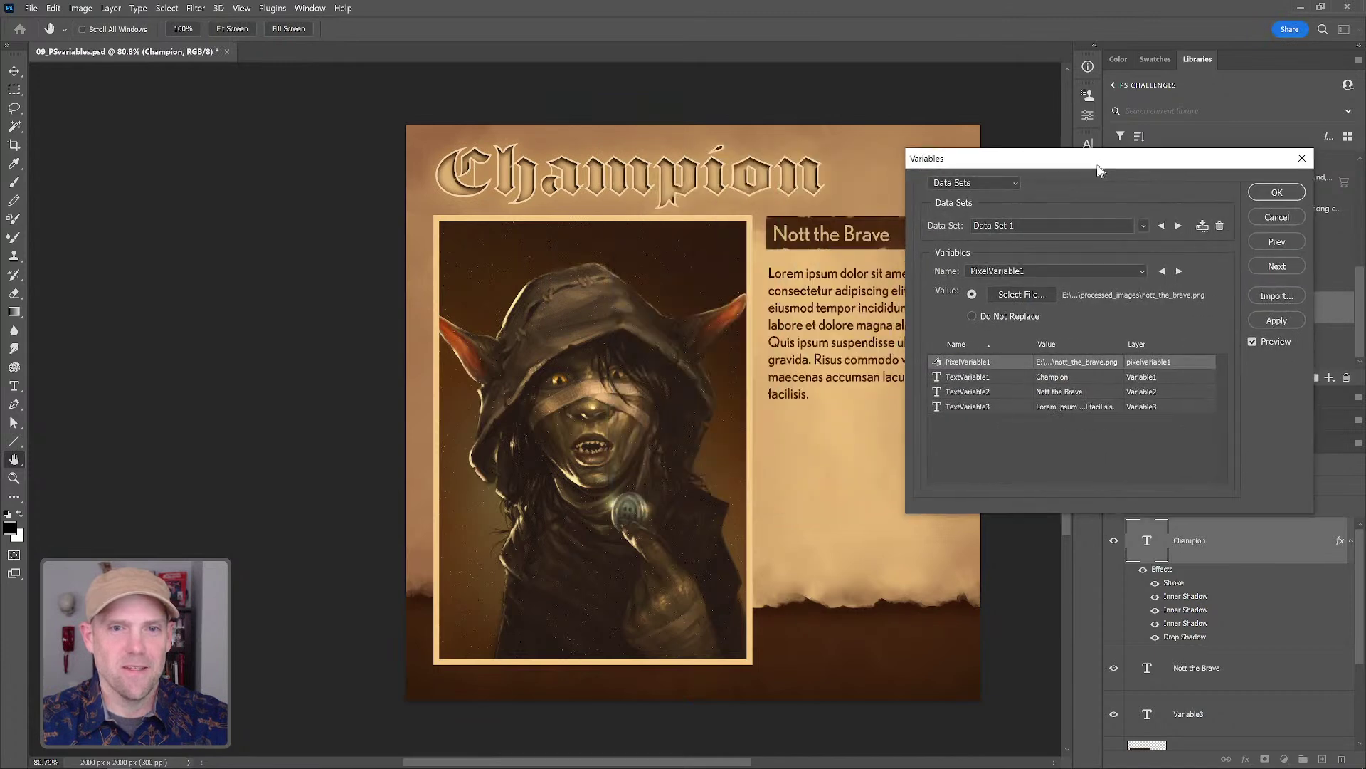
# - Preview the imported data sets on the artwork up to Data Set 4 and accept the Variables settings
pyautogui.click(1177, 226)
pyautogui.click(1177, 225)
pyautogui.click(1177, 225)
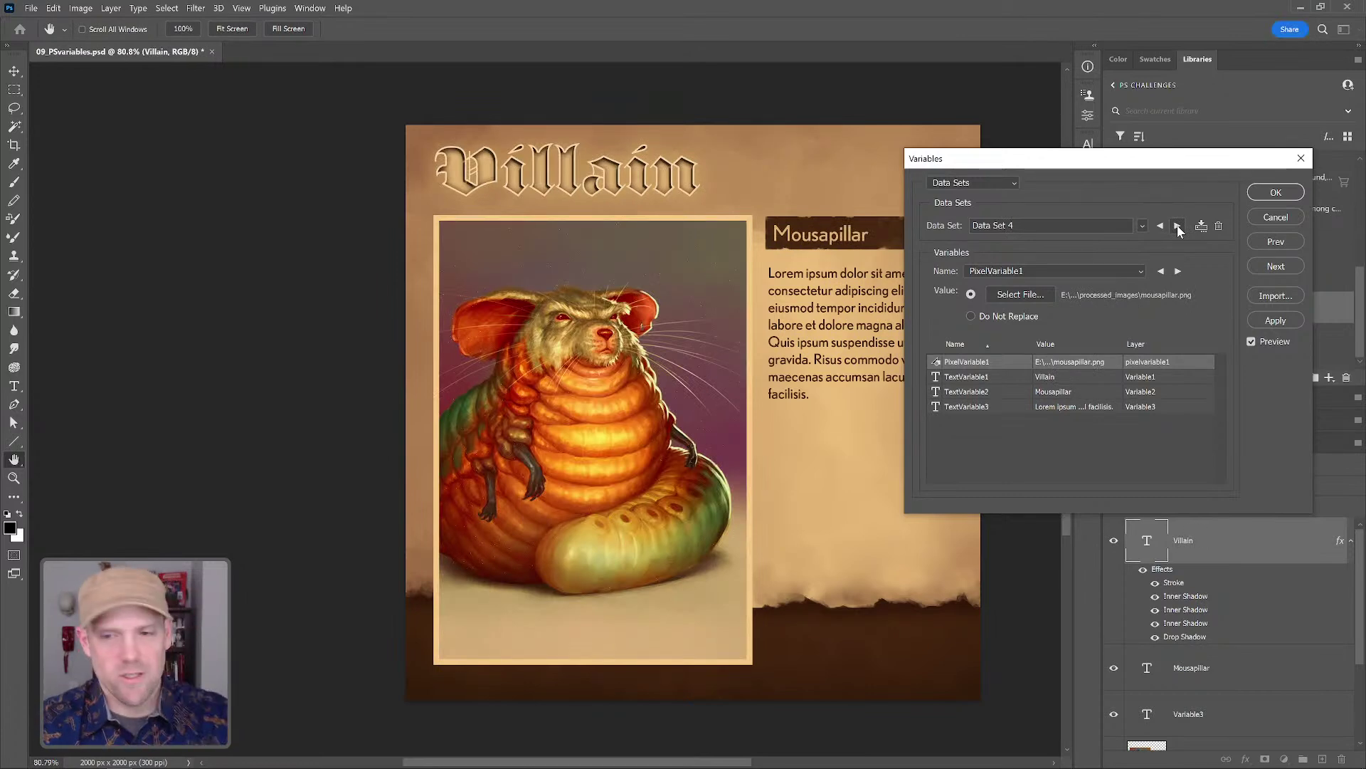
pyautogui.moveTo(1172, 165); pyautogui.dragTo(1051, 128)
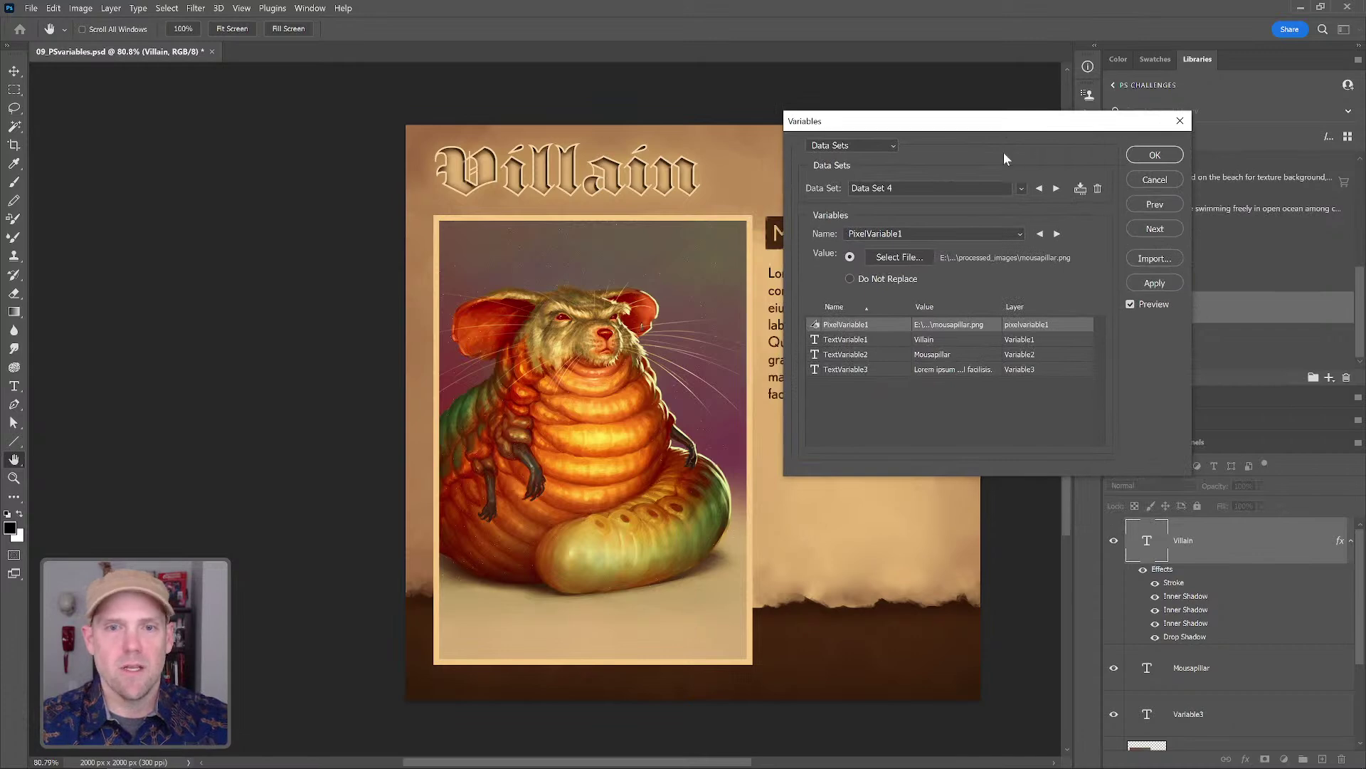
pyautogui.click(1154, 155)
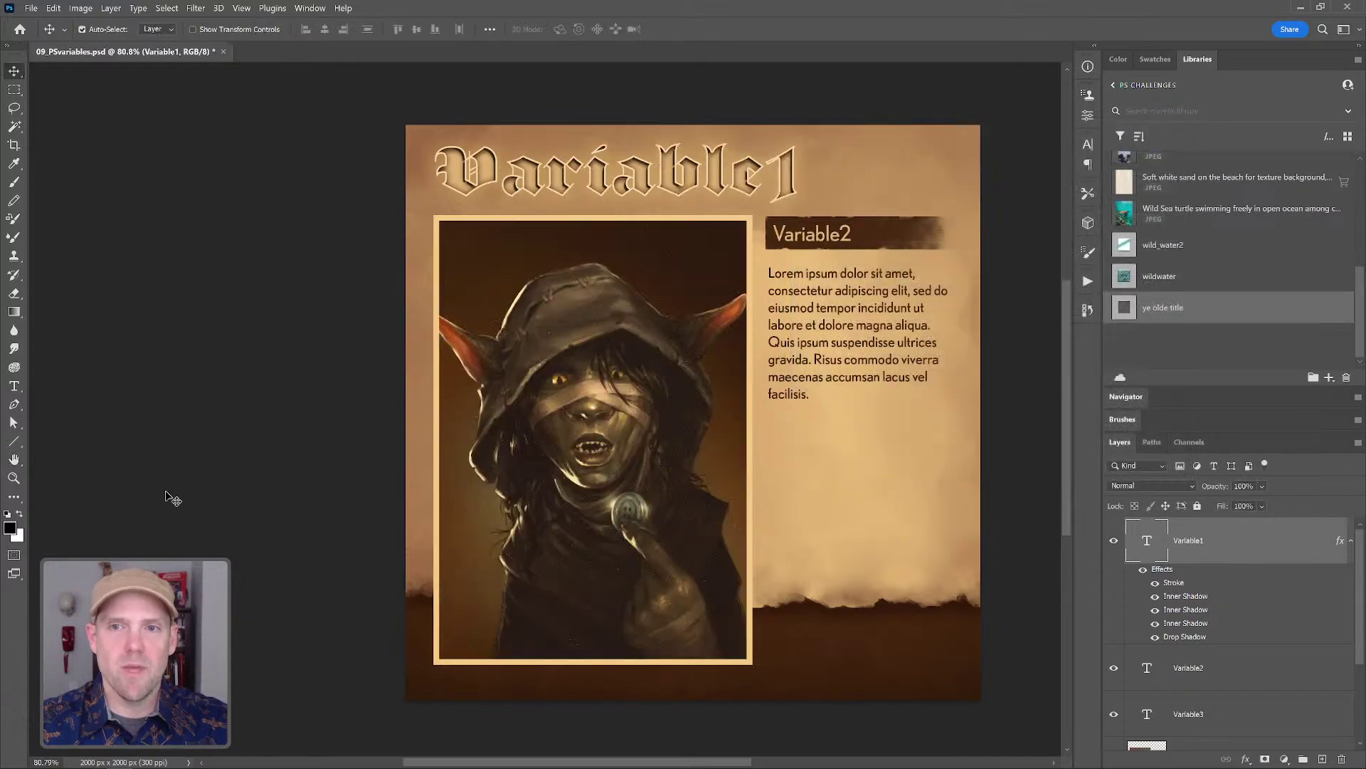
# - Deselect the layer and switch to the heropages spreadsheet in Google Sheets
pyautogui.moveTo(94, 750)
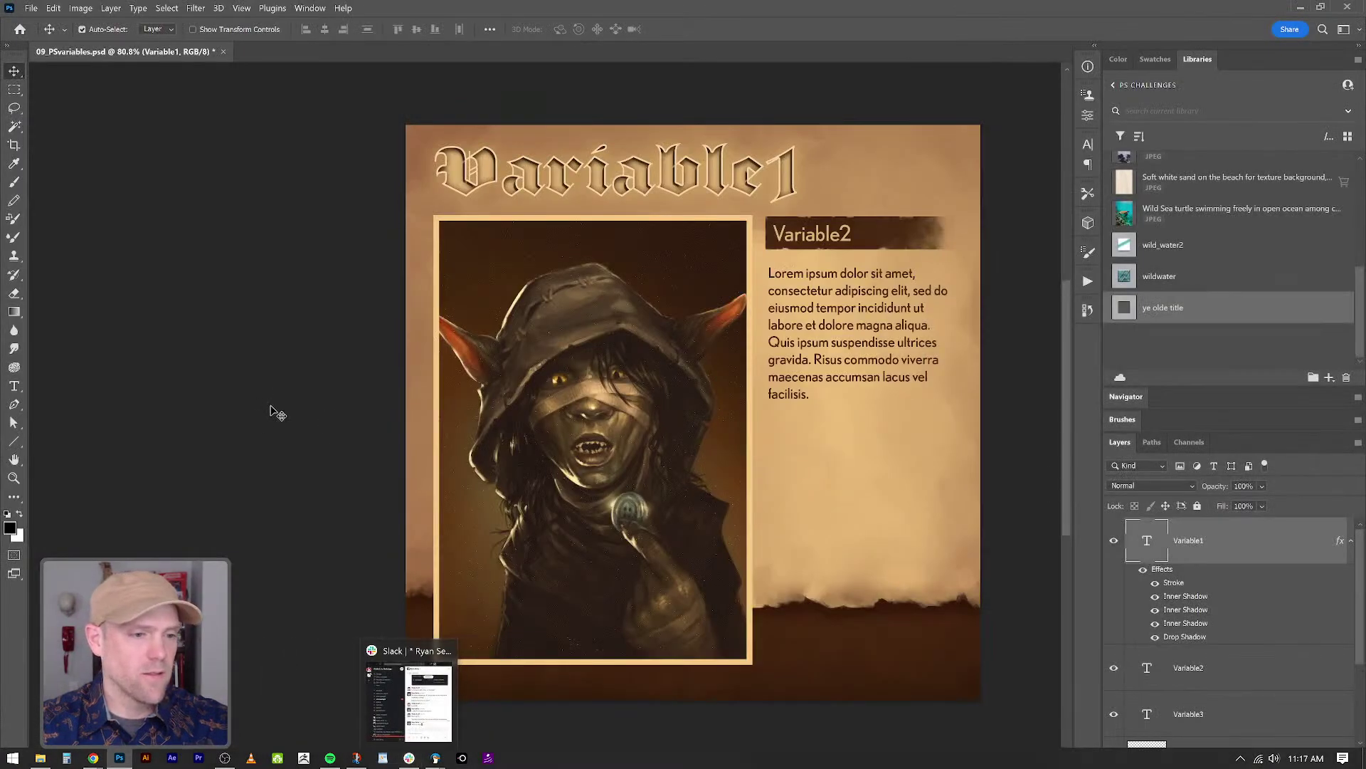
pyautogui.click(274, 411)
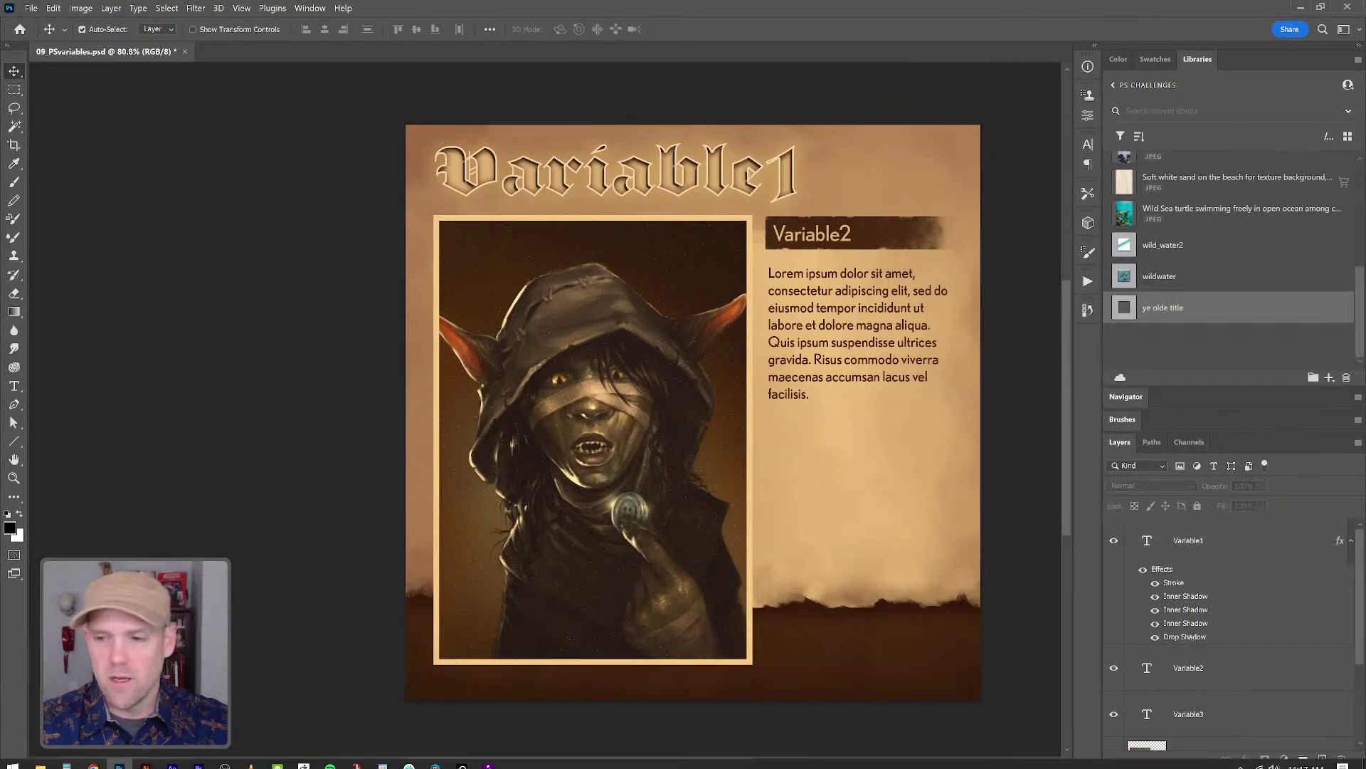
pyautogui.hotkey('alt', 'Tab')
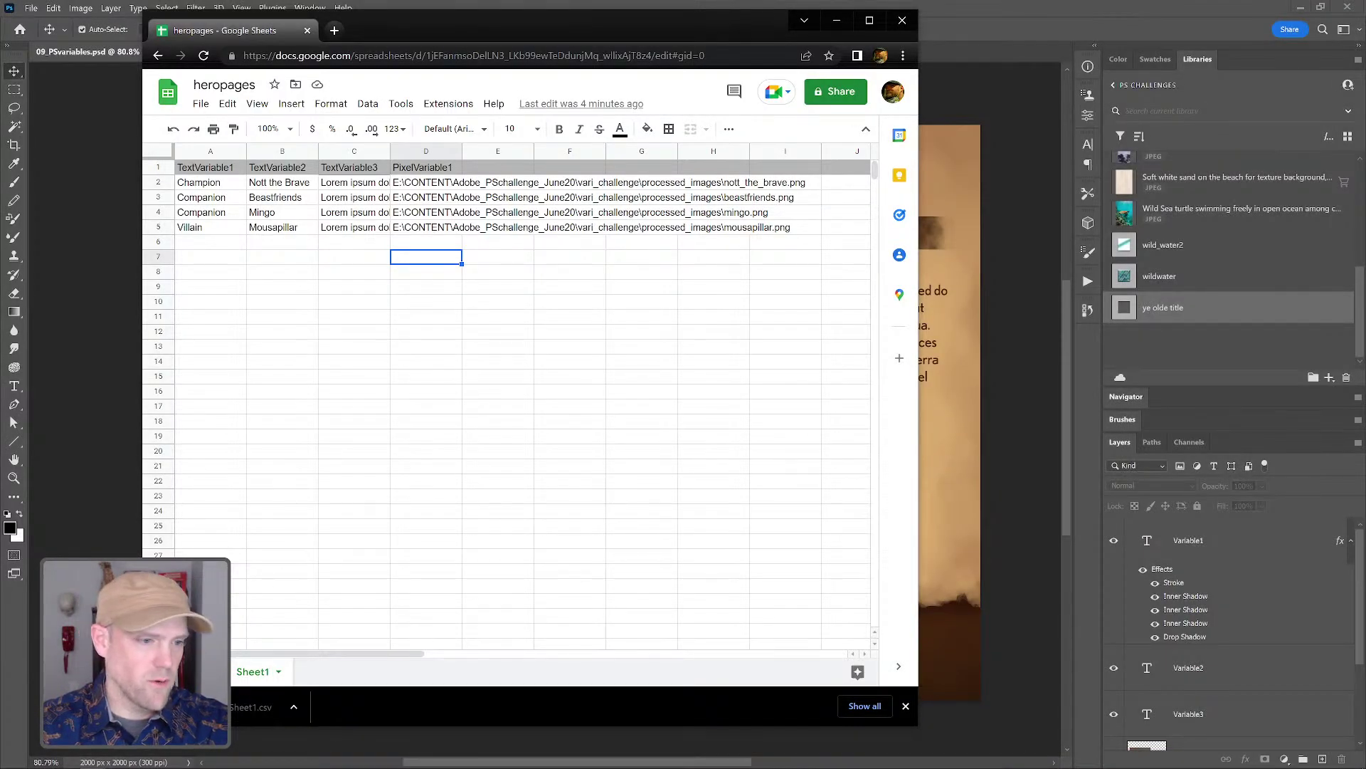
pyautogui.moveTo(74, 763)
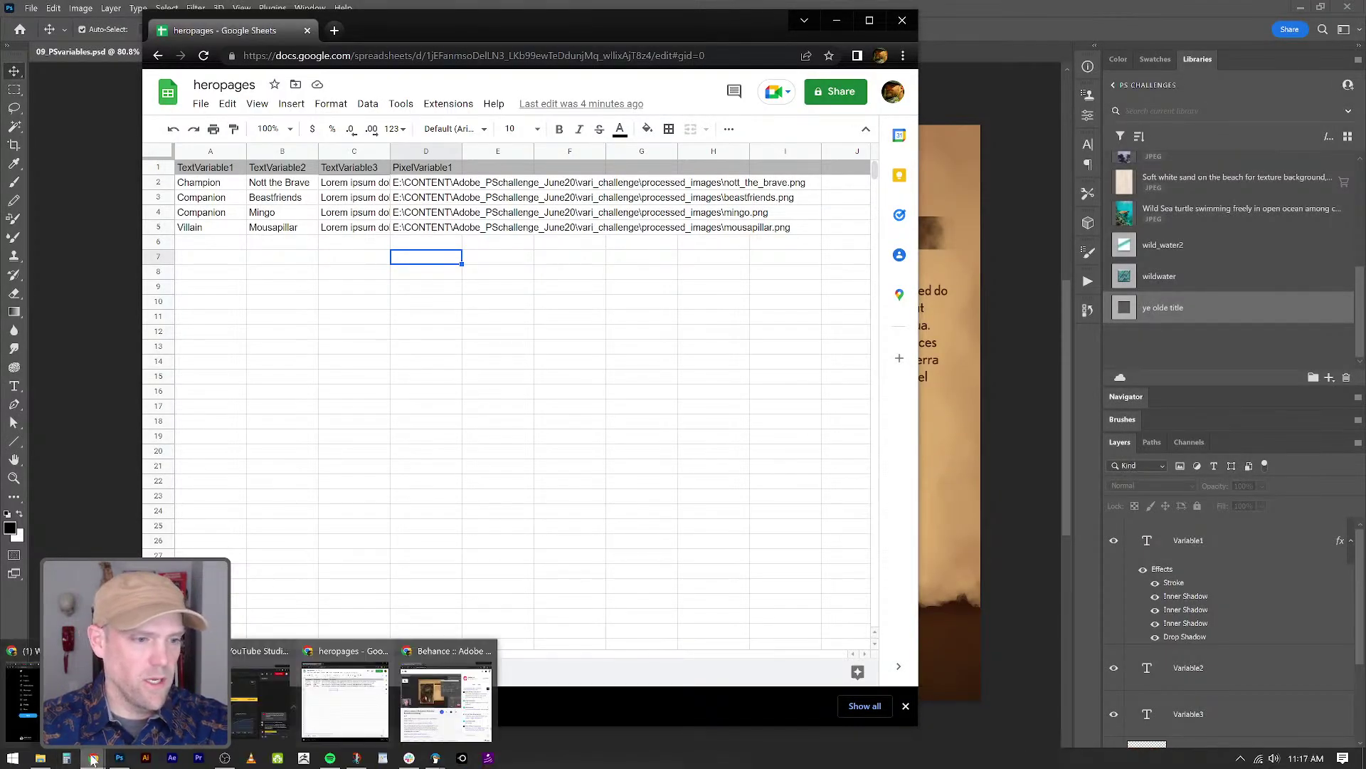
# - Copy the file paths of the_solution, the_trickster and urchin from the processed_images folder into the PixelVariable1 column, starting at D6
pyautogui.click(40, 758)
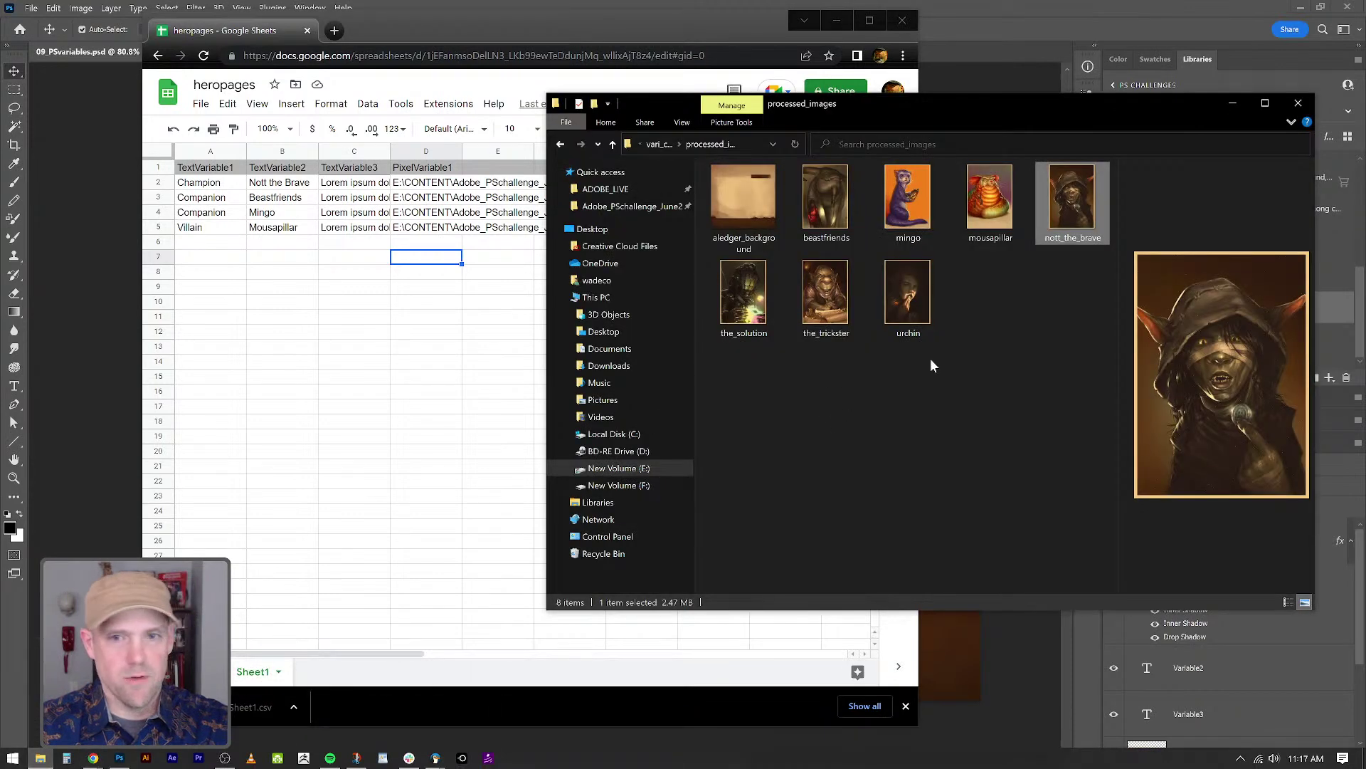
pyautogui.click(975, 374)
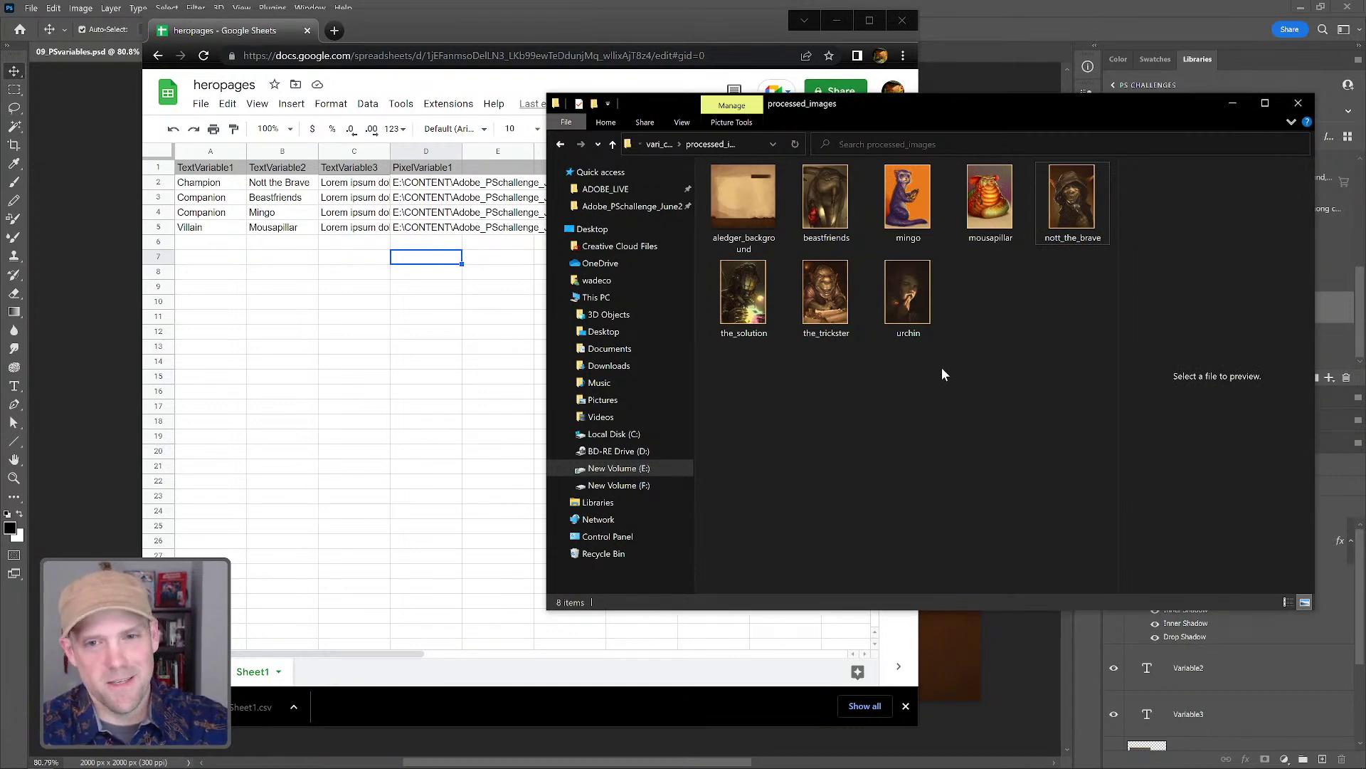
pyautogui.moveTo(960, 359); pyautogui.dragTo(744, 317)
pyautogui.rightClick(744, 318)
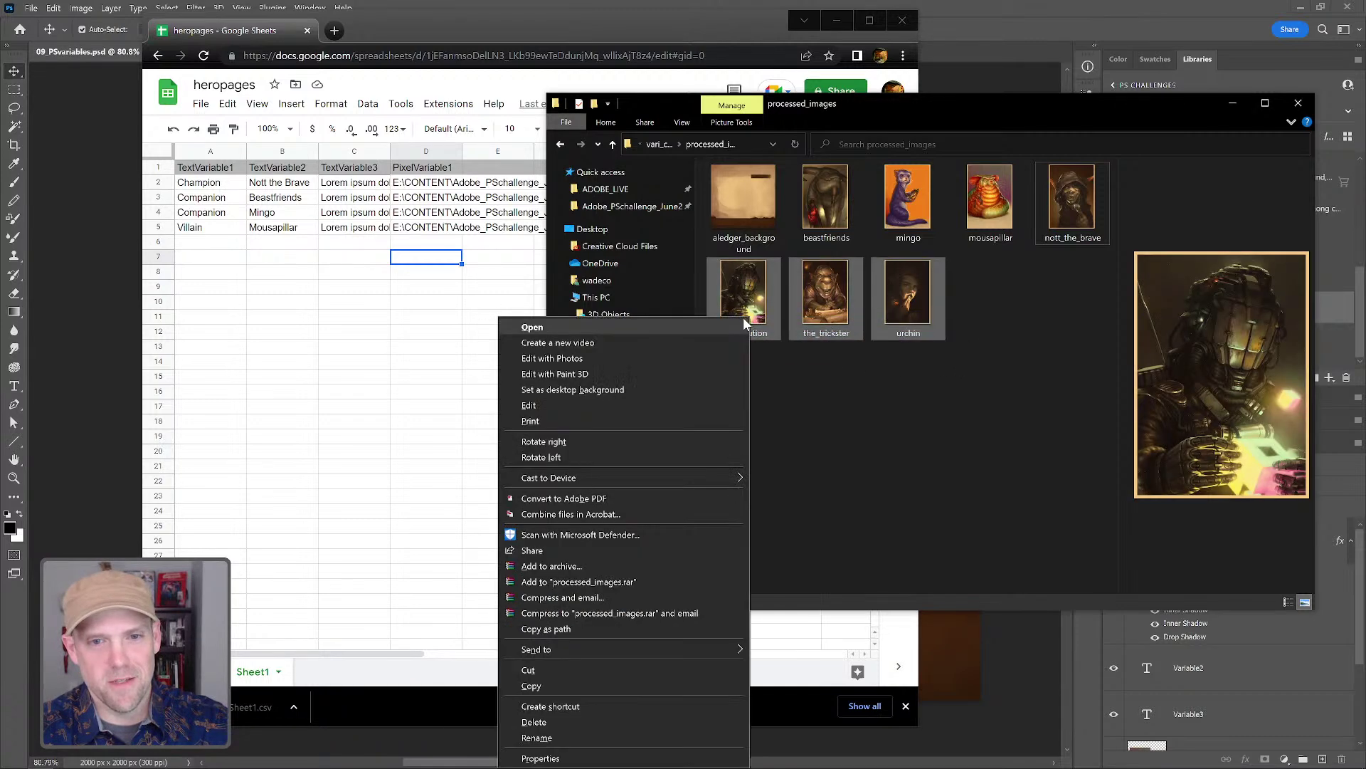
pyautogui.click(591, 627)
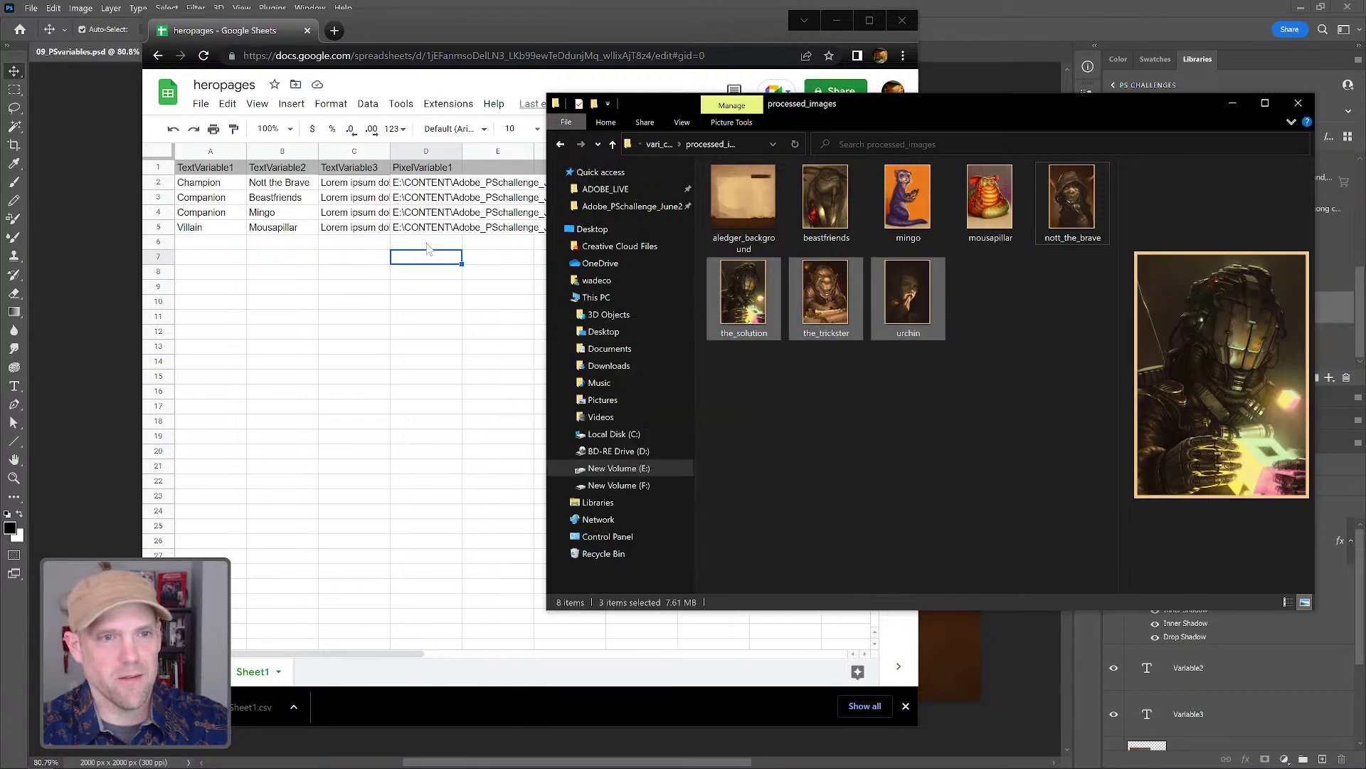
pyautogui.click(431, 244)
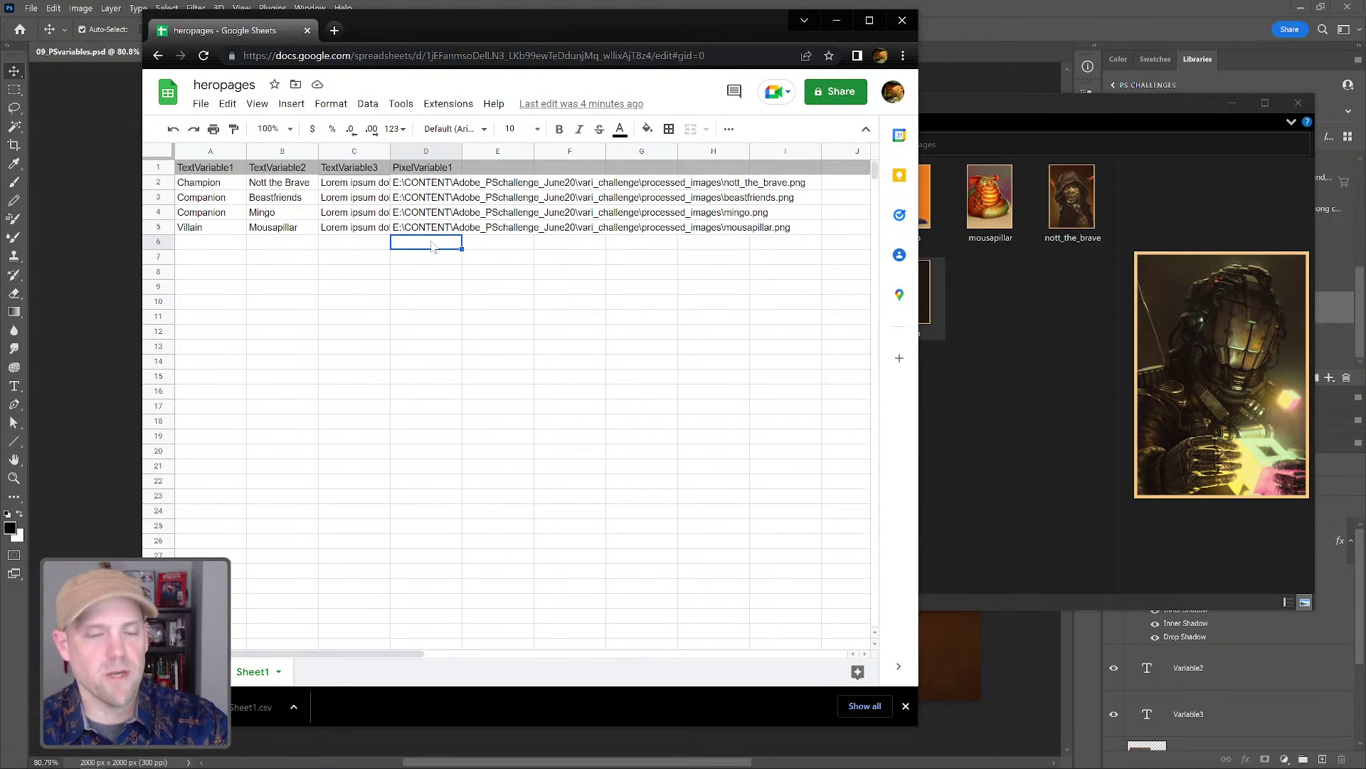
pyautogui.hotkey('ctrl', 'v')
pyautogui.click(512, 321)
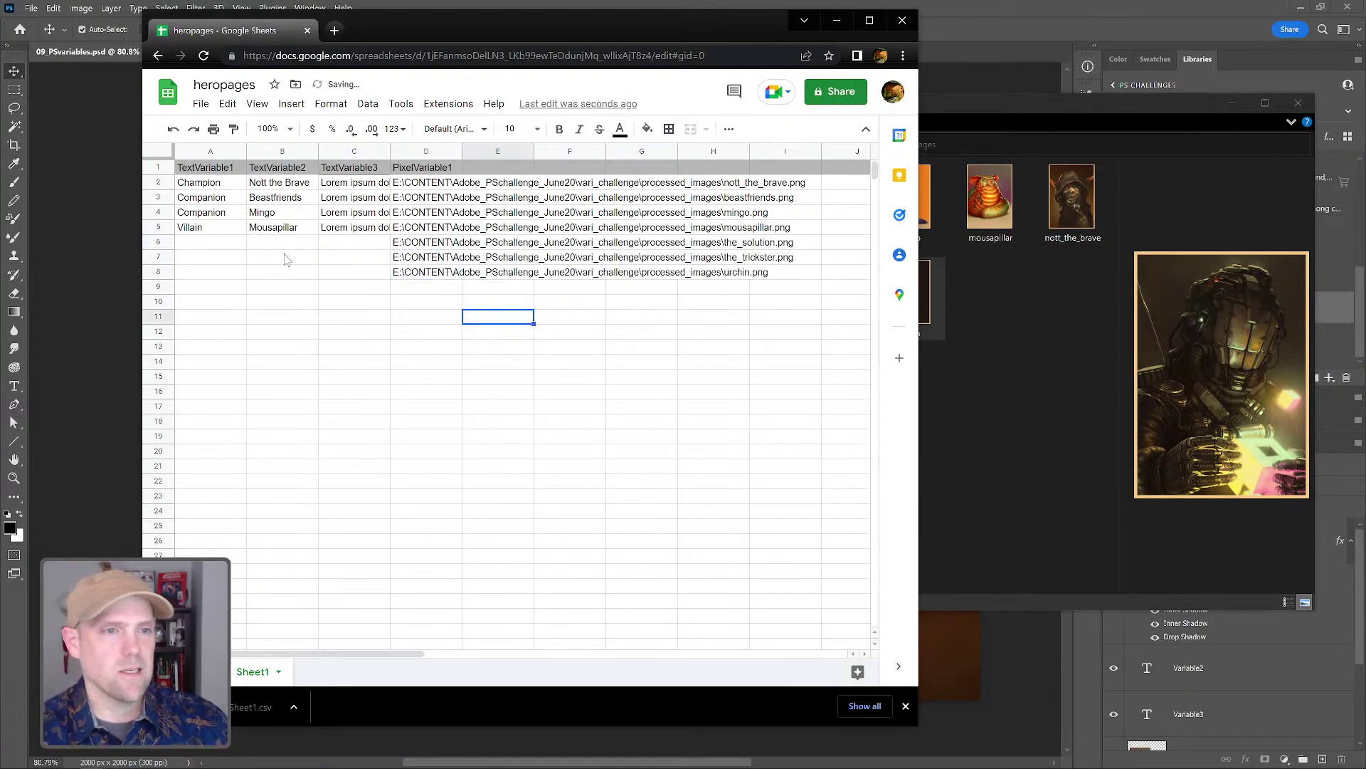
# - Enter The Solution, The trickster and Outcast in rows 6 to 8 of the TextVariable2 column
pyautogui.click(268, 246)
pyautogui.write('The Solution')
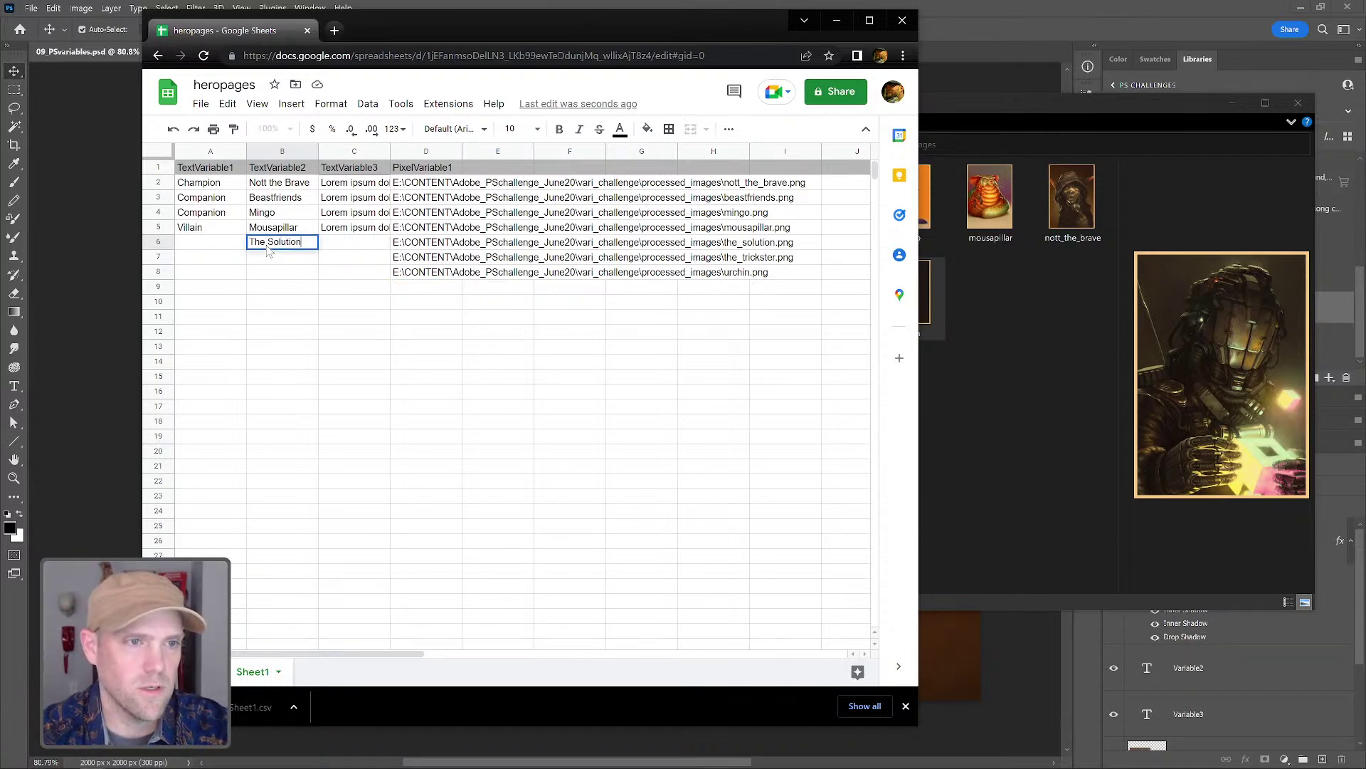
pyautogui.press('Return')
pyautogui.write('The tric')
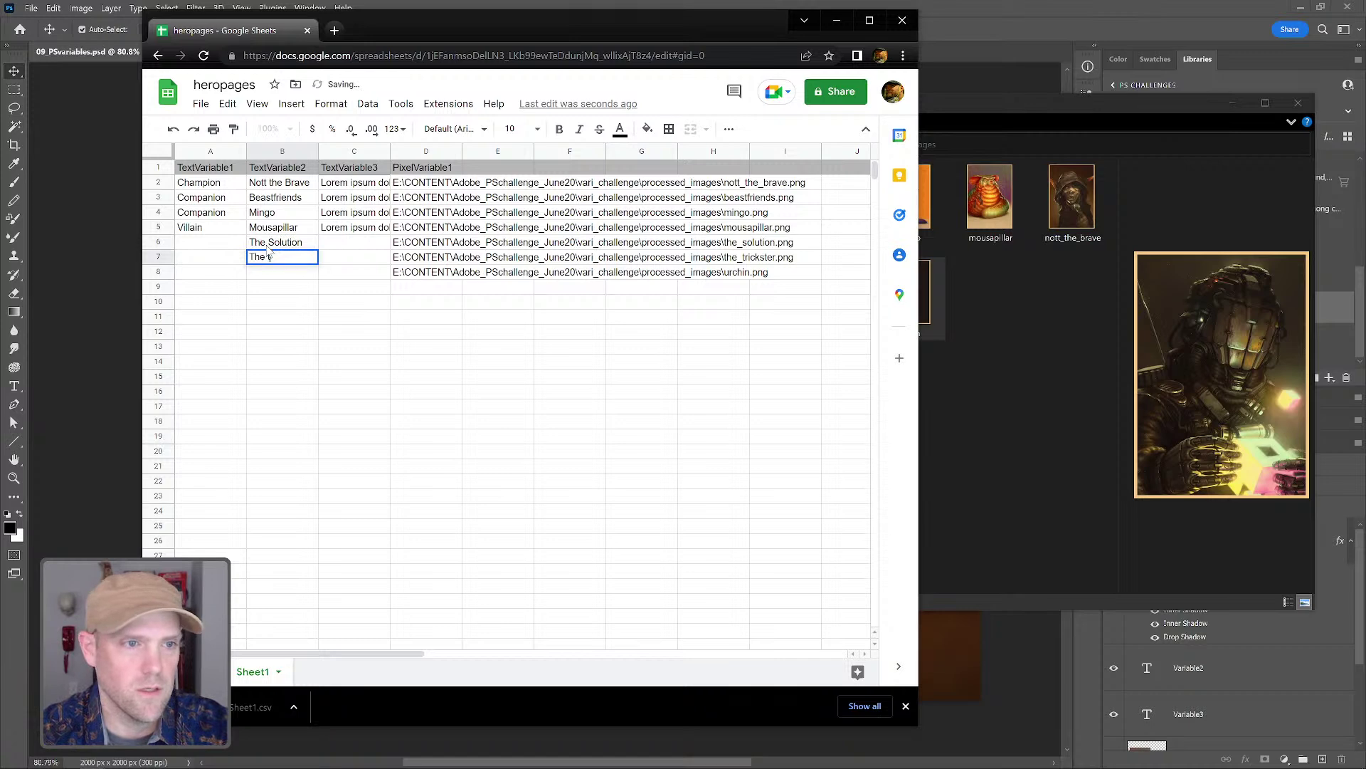
pyautogui.write('ter')
pyautogui.press('Return')
pyautogui.write('Outcast')
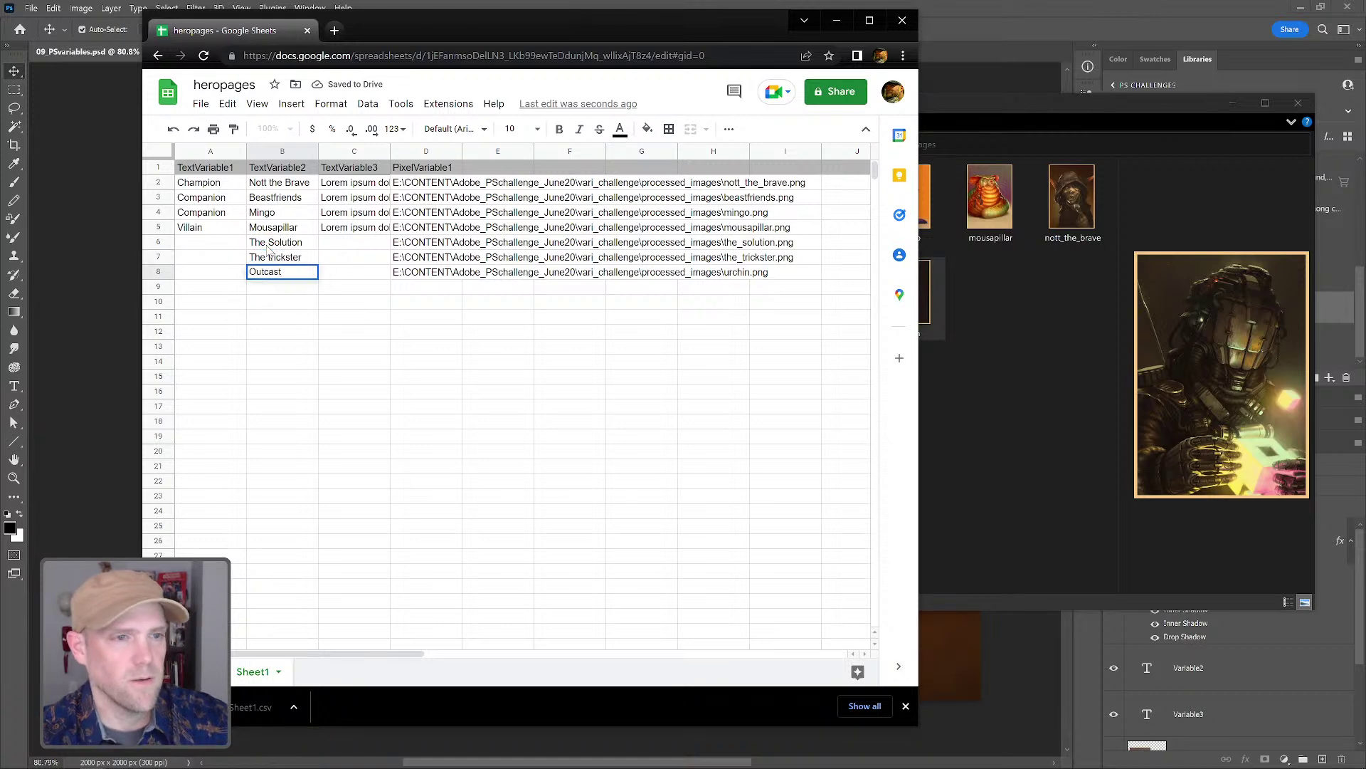
# - Fill the TextVariable1 column in rows 6 to 8 with Companion, Villain and Companion
pyautogui.click(226, 243)
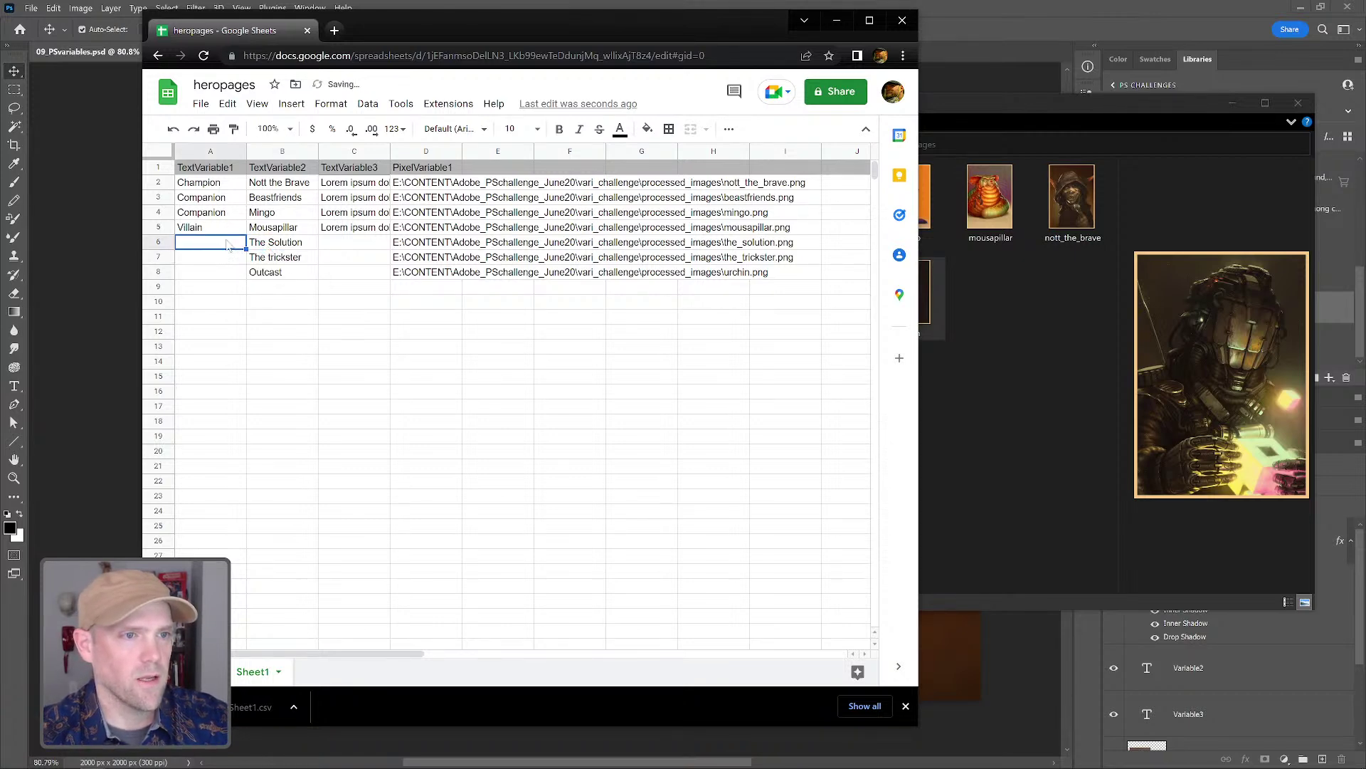
pyautogui.write('Companion')
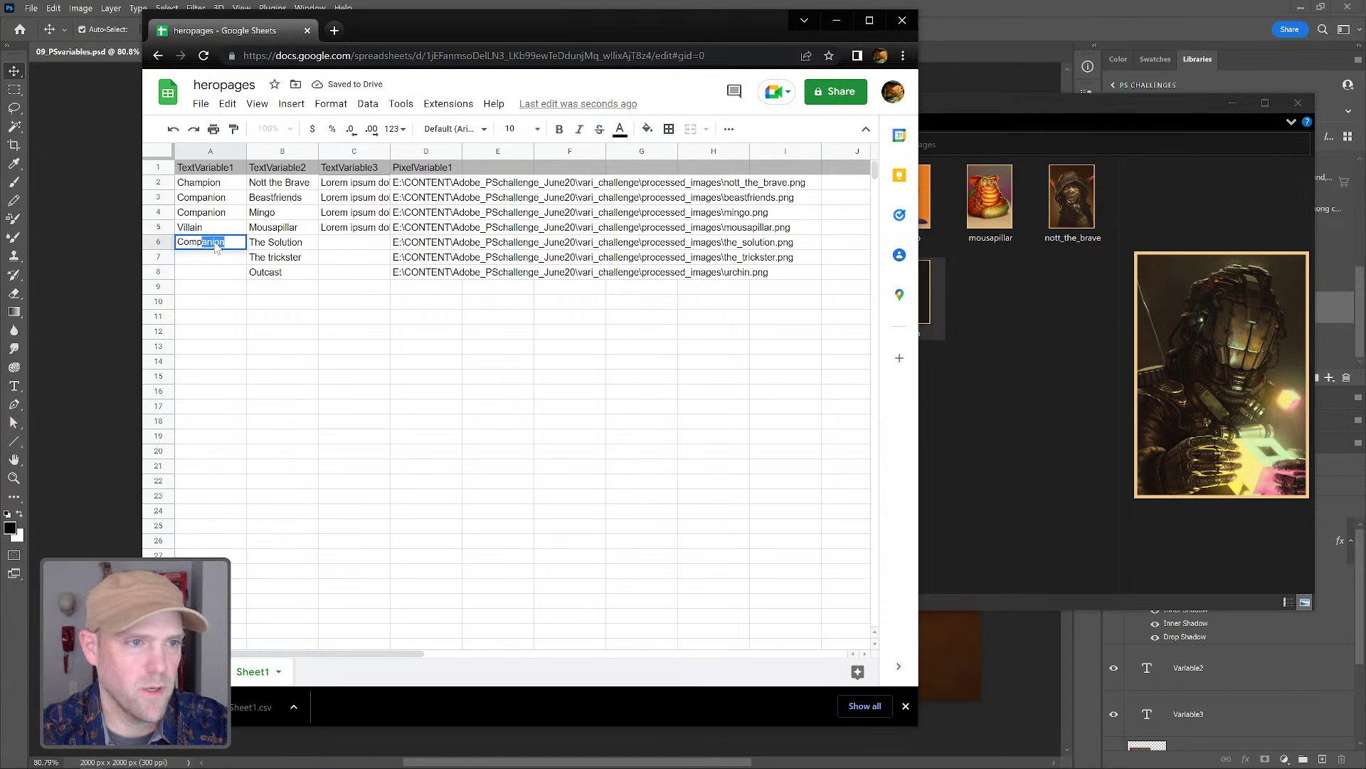
pyautogui.press('Return')
pyautogui.write('Vil')
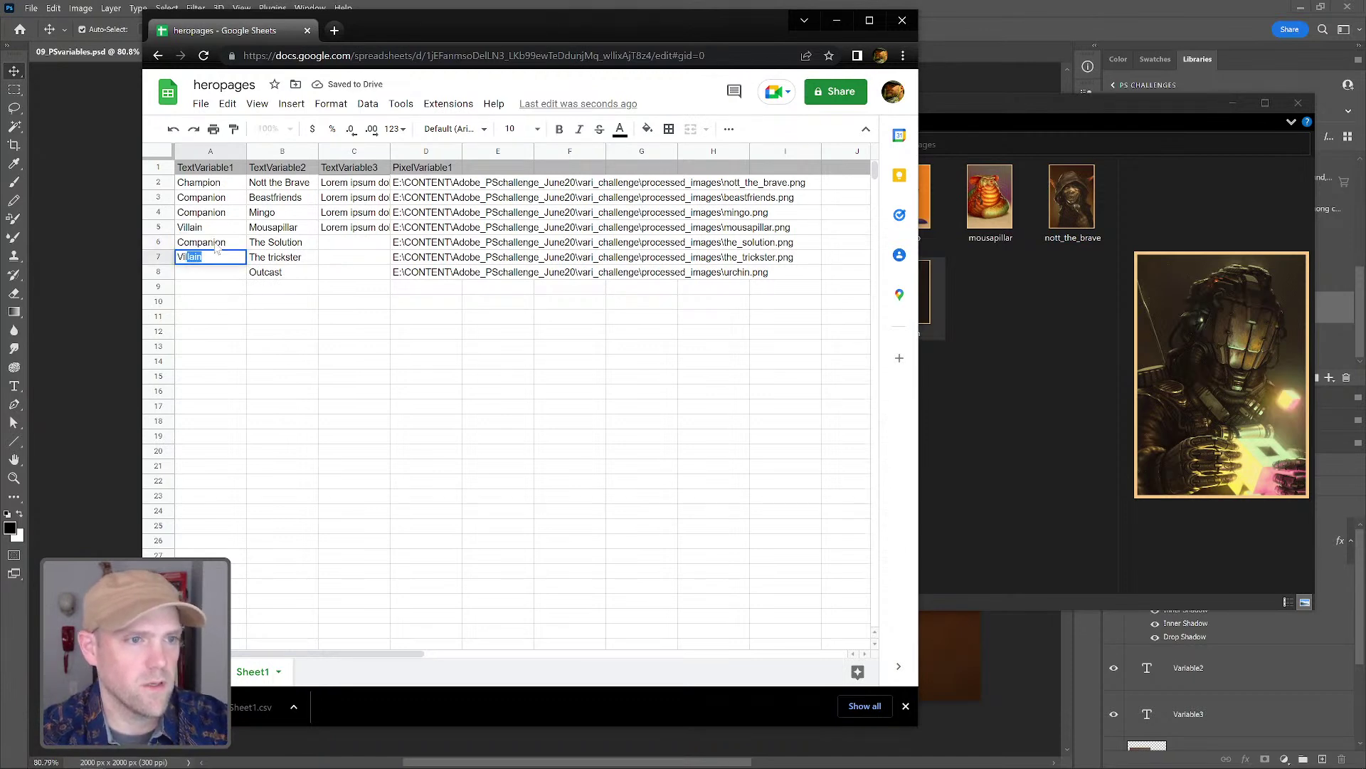
pyautogui.press('Return')
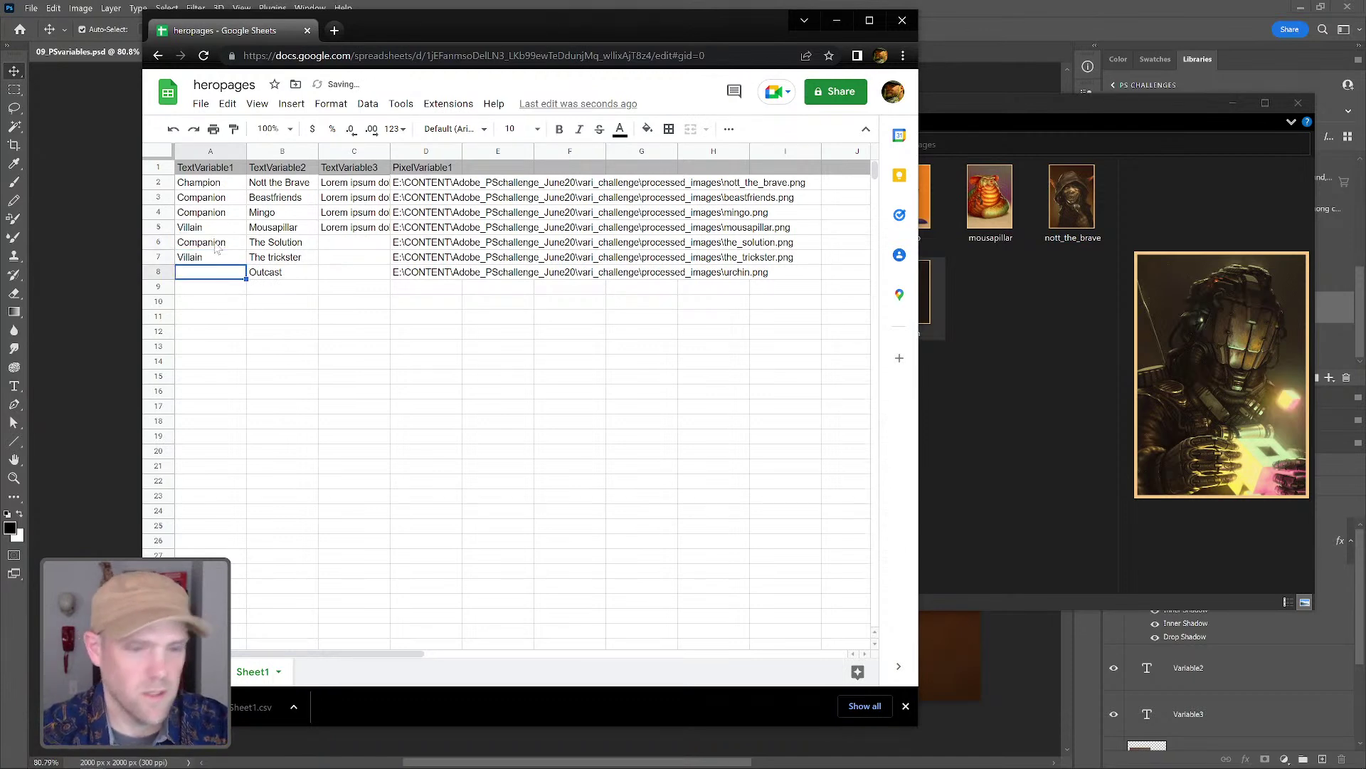
pyautogui.write('Com')
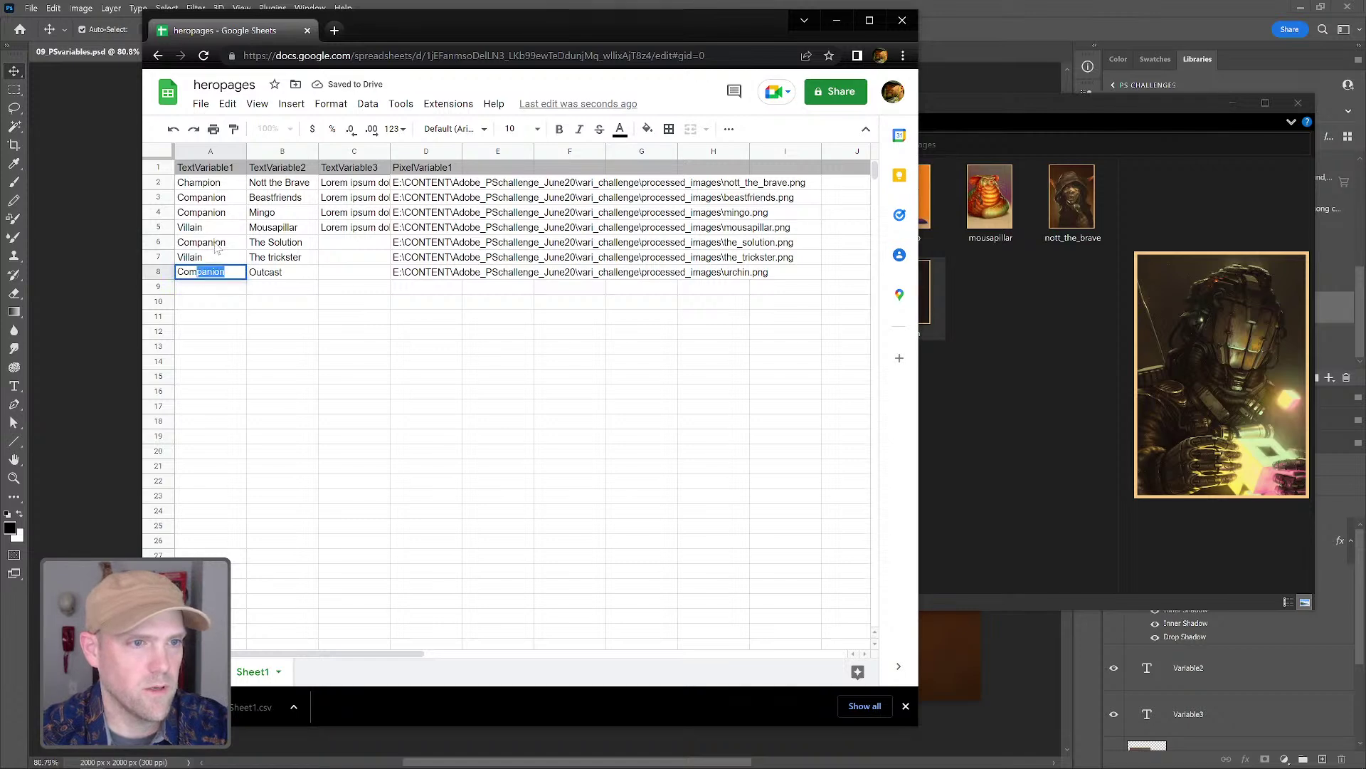
pyautogui.press('Return')
# - Capitalise the second word in cell B7 so it reads The Trickster
pyautogui.doubleClick(290, 259)
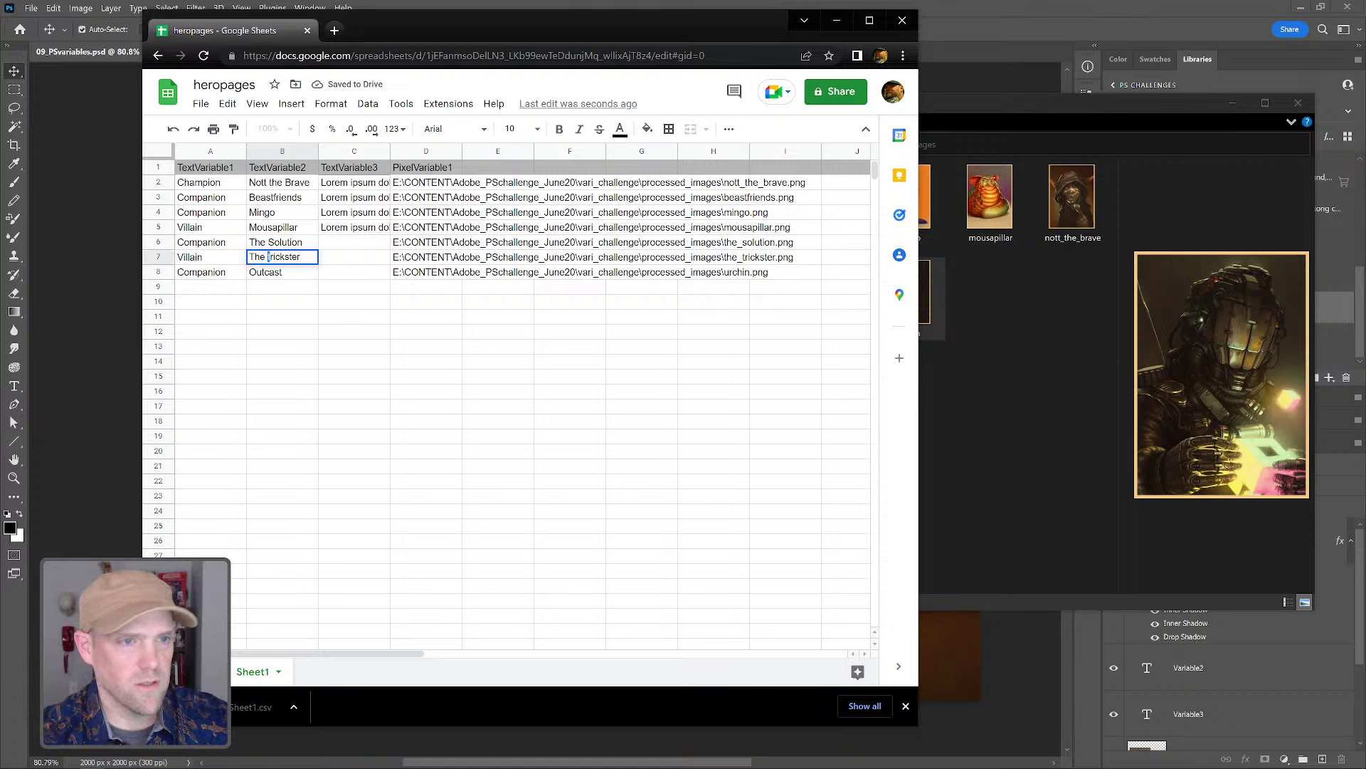
pyautogui.press('Delete')
pyautogui.write('T')
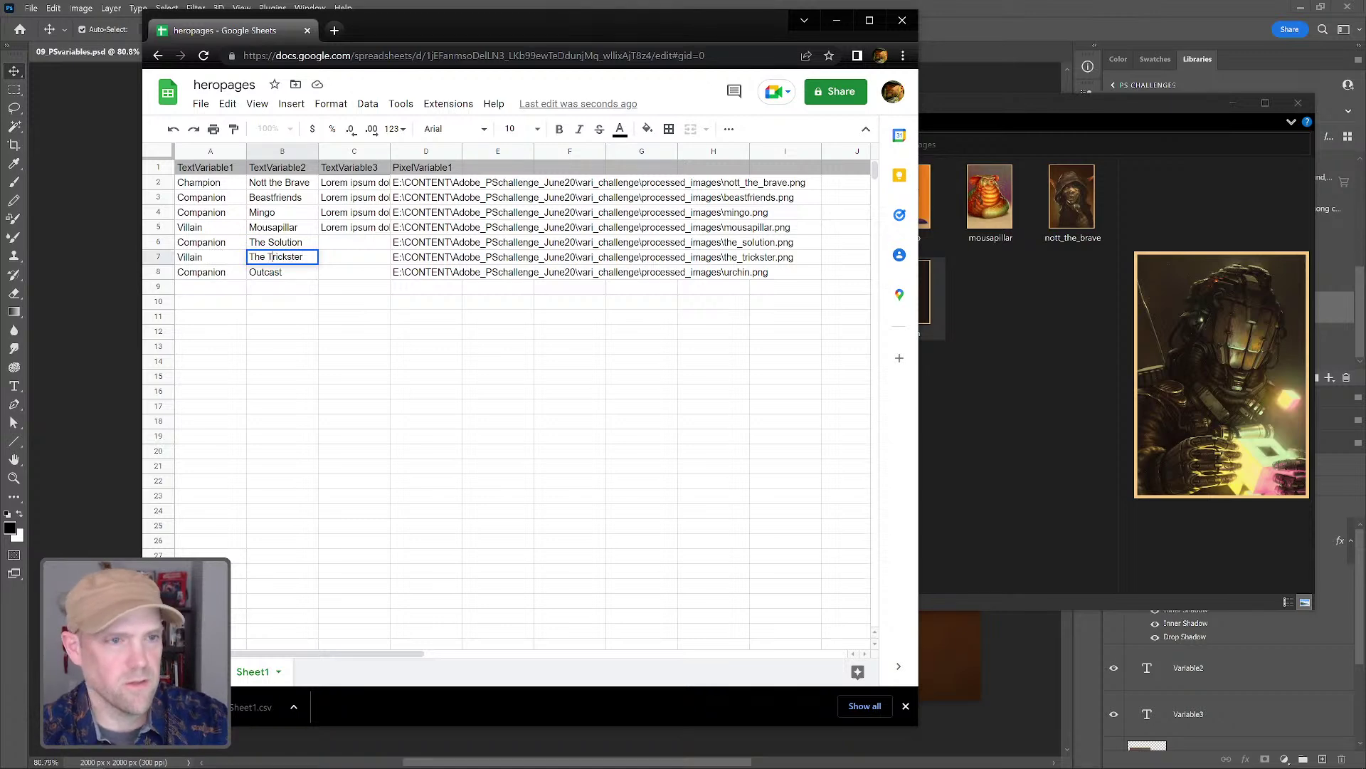
# - Fill the Lorem ipsum text from C5 down through C8 in the TextVariable3 column
pyautogui.click(370, 274)
pyautogui.click(365, 229)
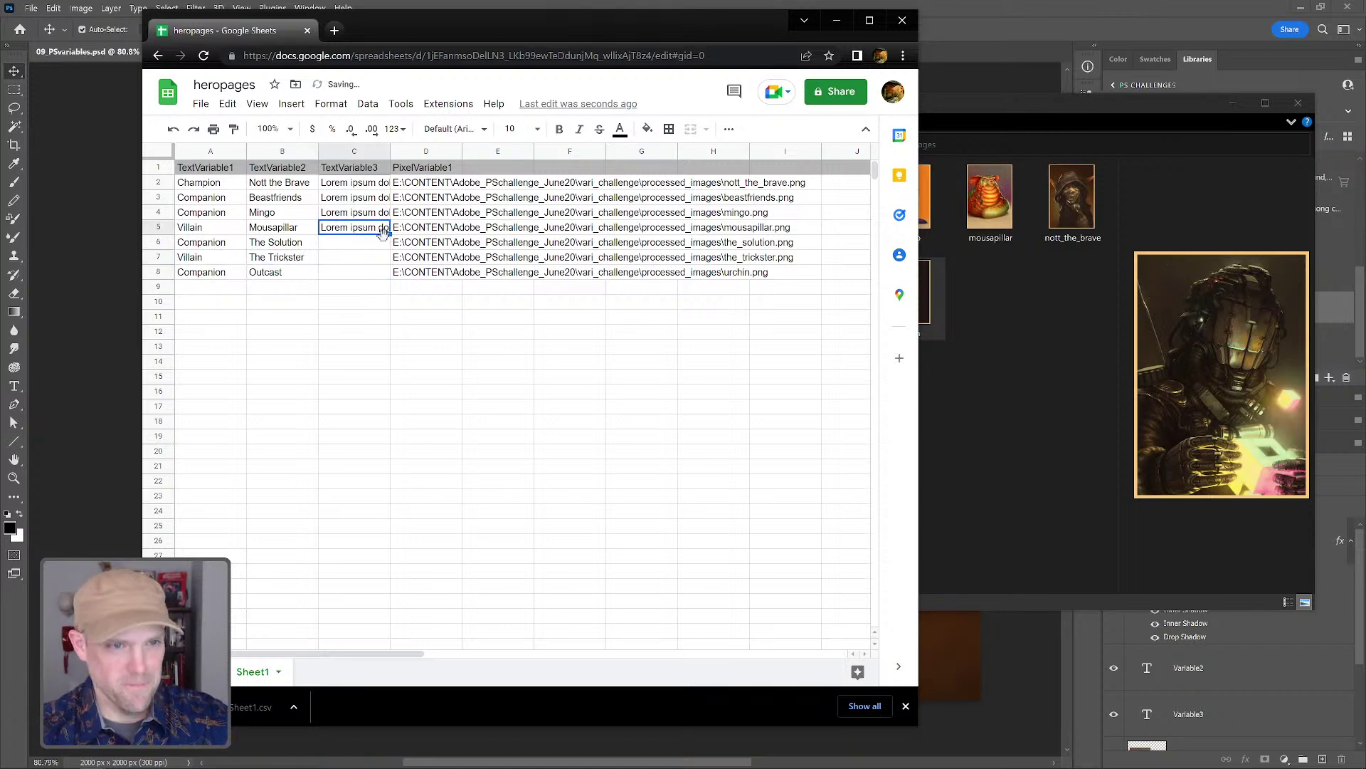
pyautogui.moveTo(390, 234); pyautogui.dragTo(386, 280)
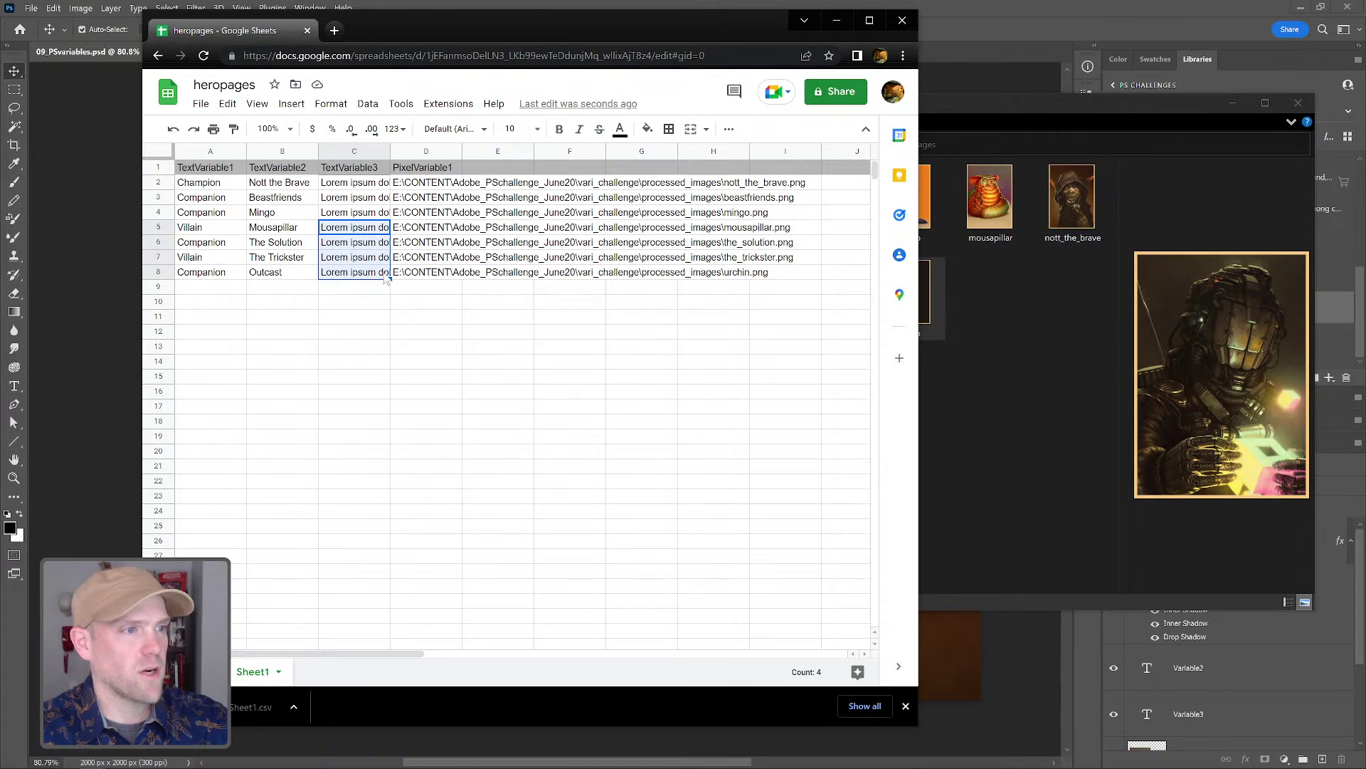
pyautogui.click(466, 289)
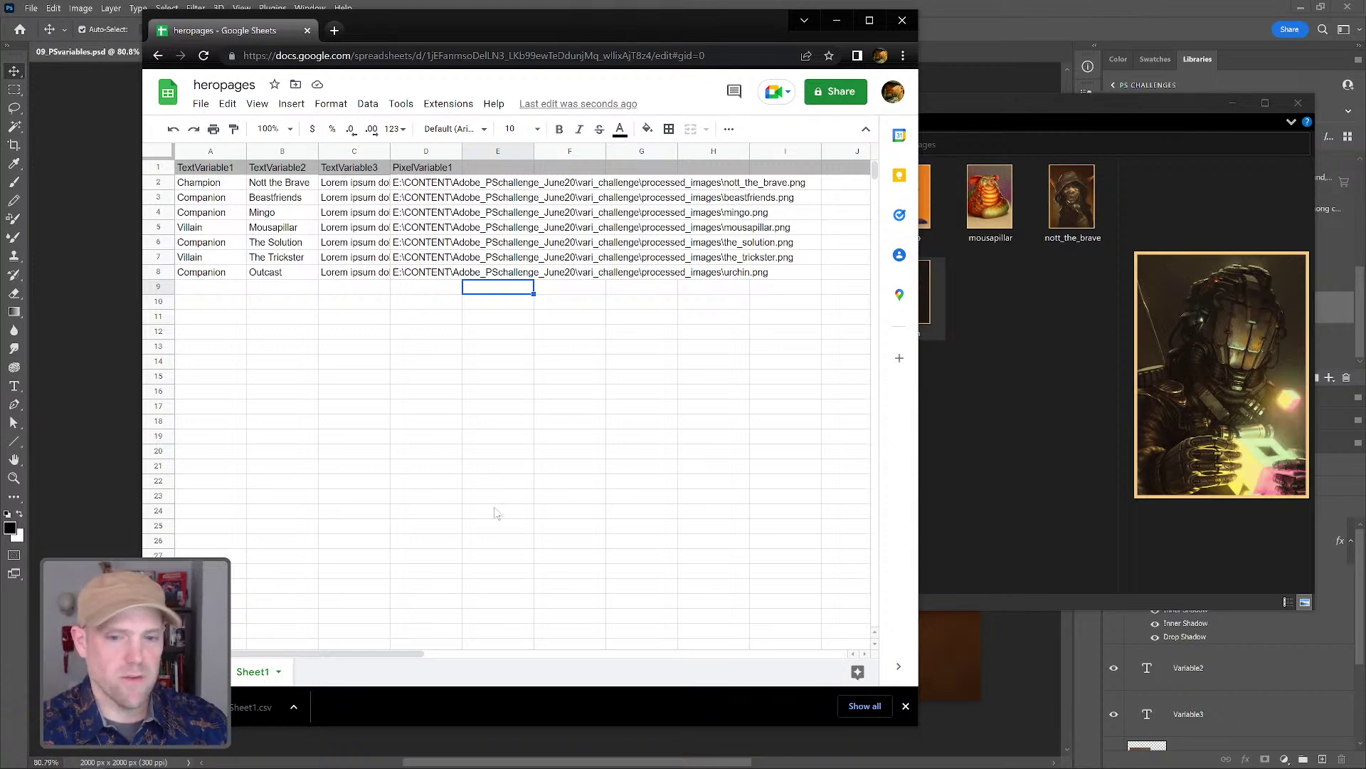
# - Download the sheet as comma-separated values, replacing the existing heropages - Sheet1 CSV file in the vari_challenge folder
pyautogui.click(200, 103)
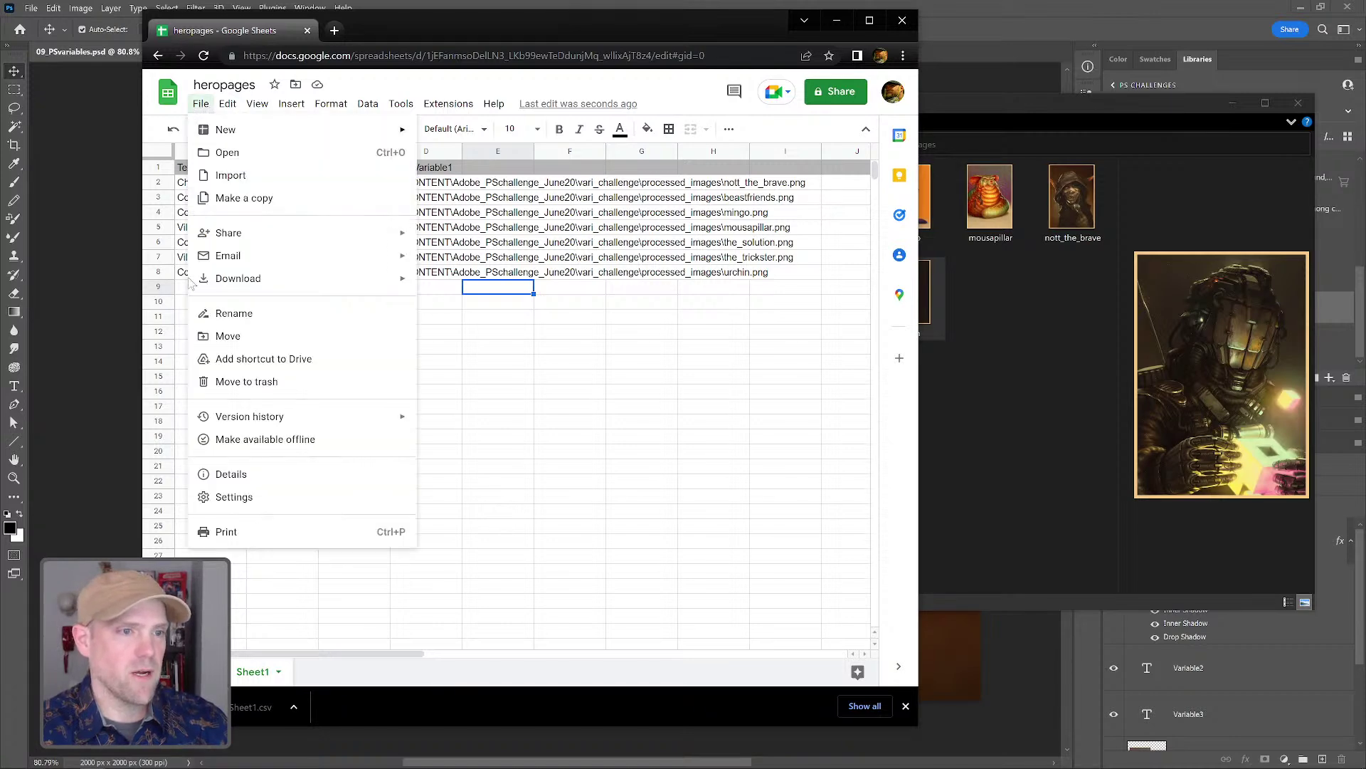
pyautogui.moveTo(252, 280)
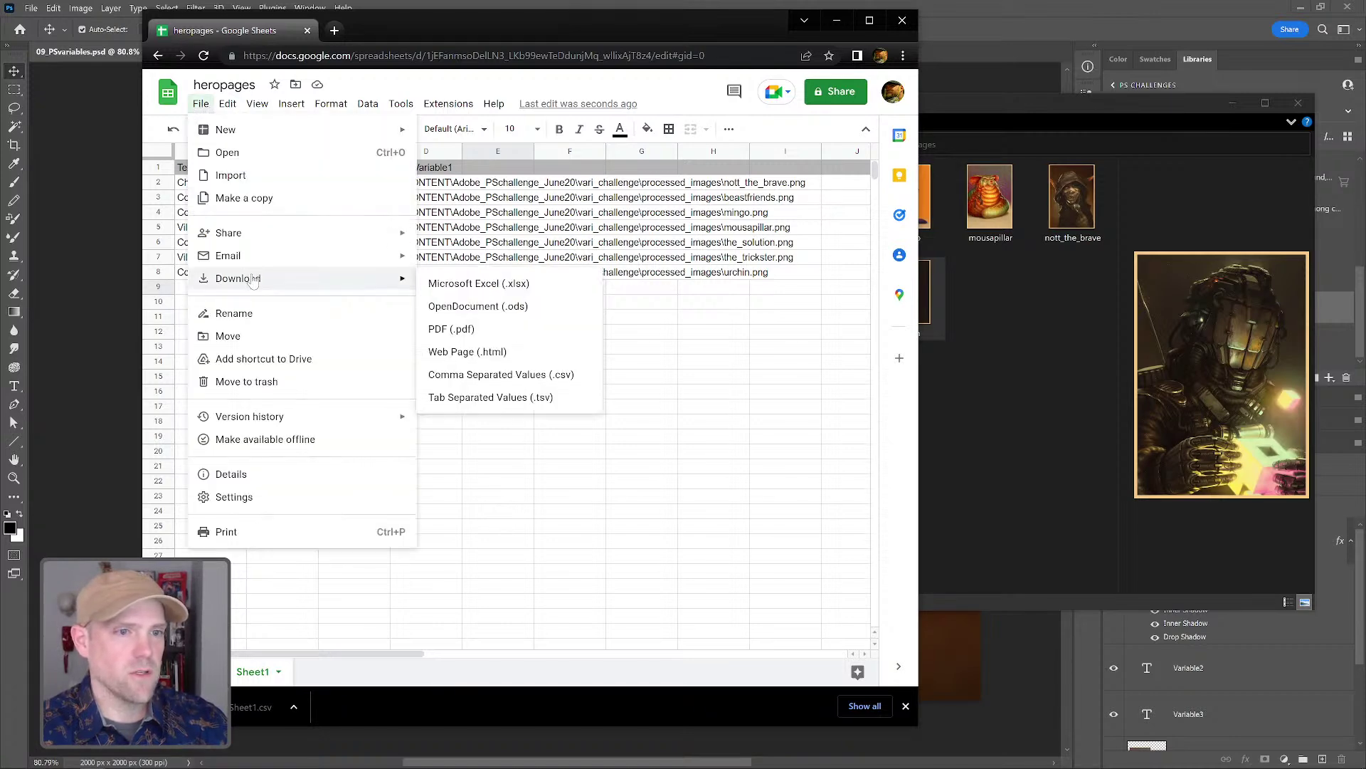
pyautogui.click(523, 372)
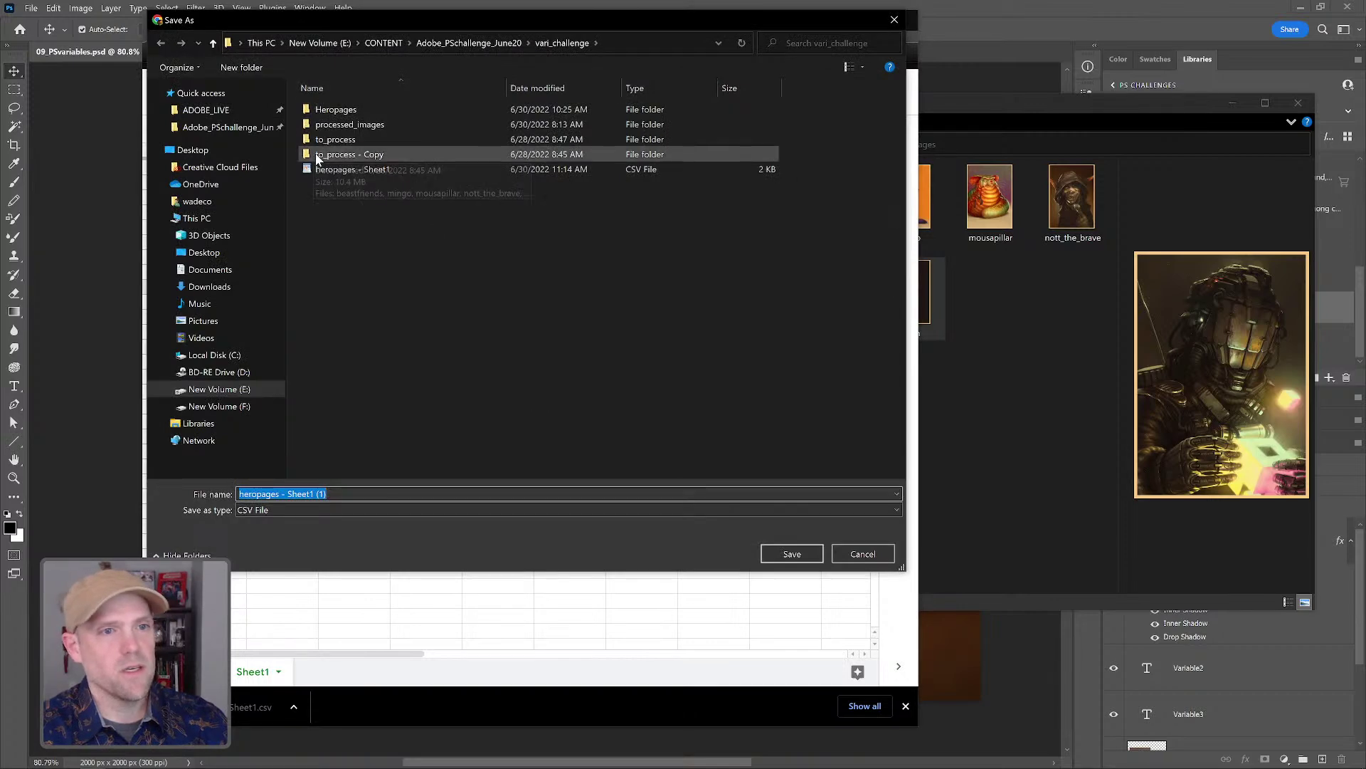
pyautogui.click(323, 169)
pyautogui.click(790, 555)
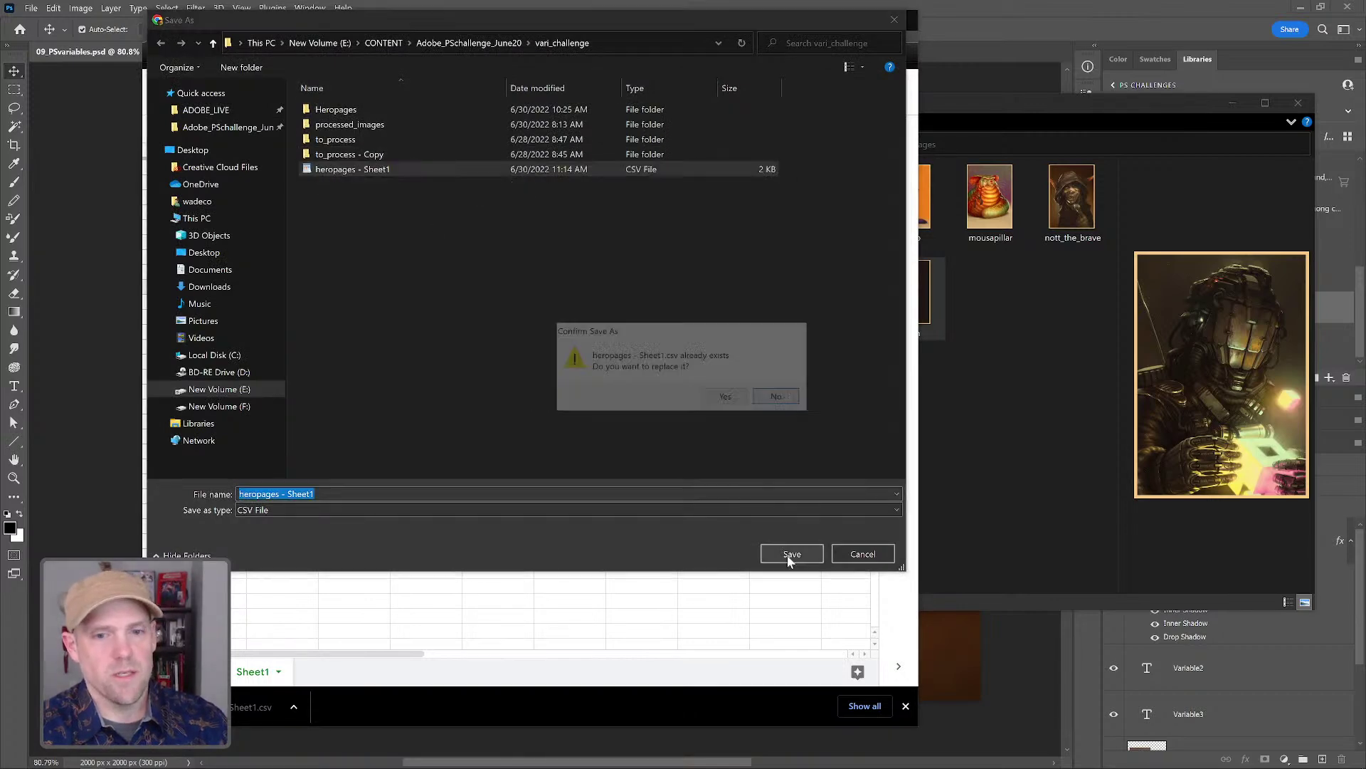
pyautogui.click(724, 399)
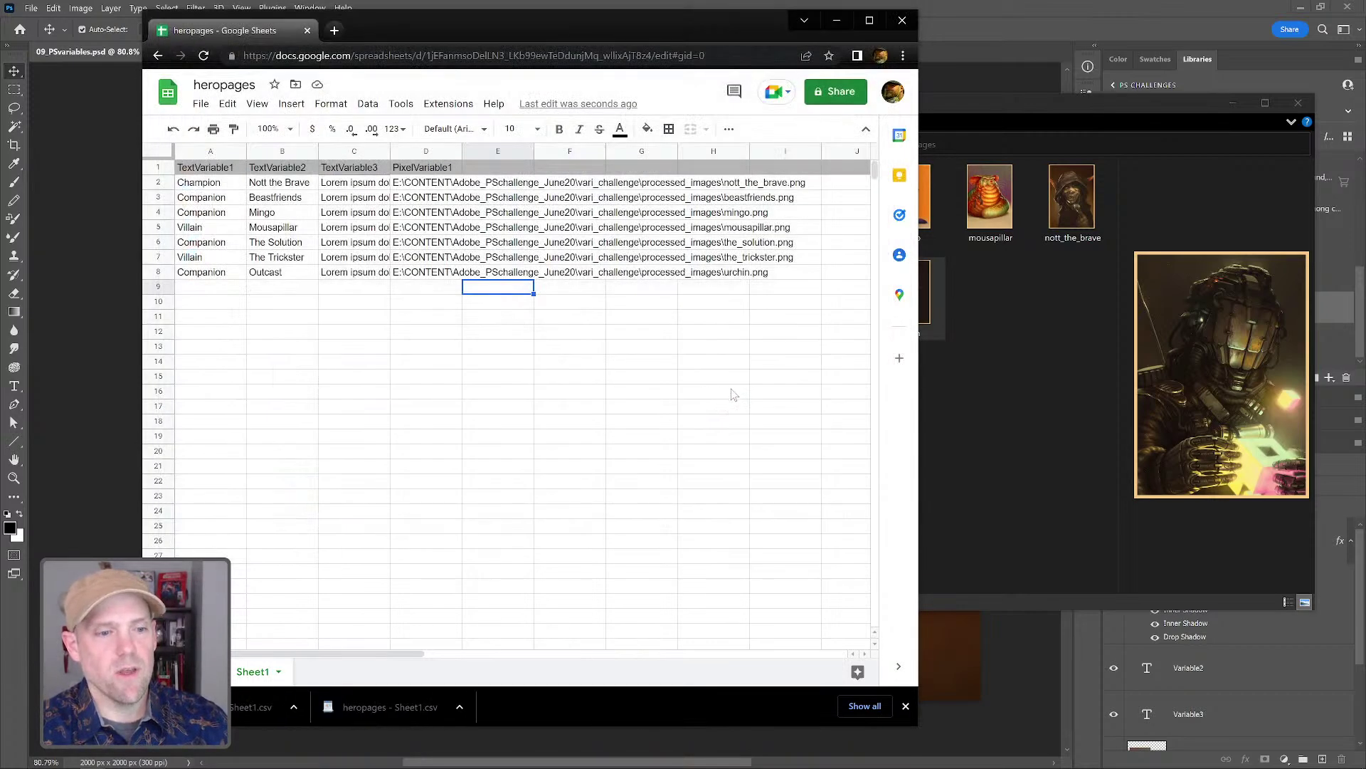
# - Switch to Photoshop, open the template's variable data sets and check which ones the list already holds
pyautogui.click(949, 6)
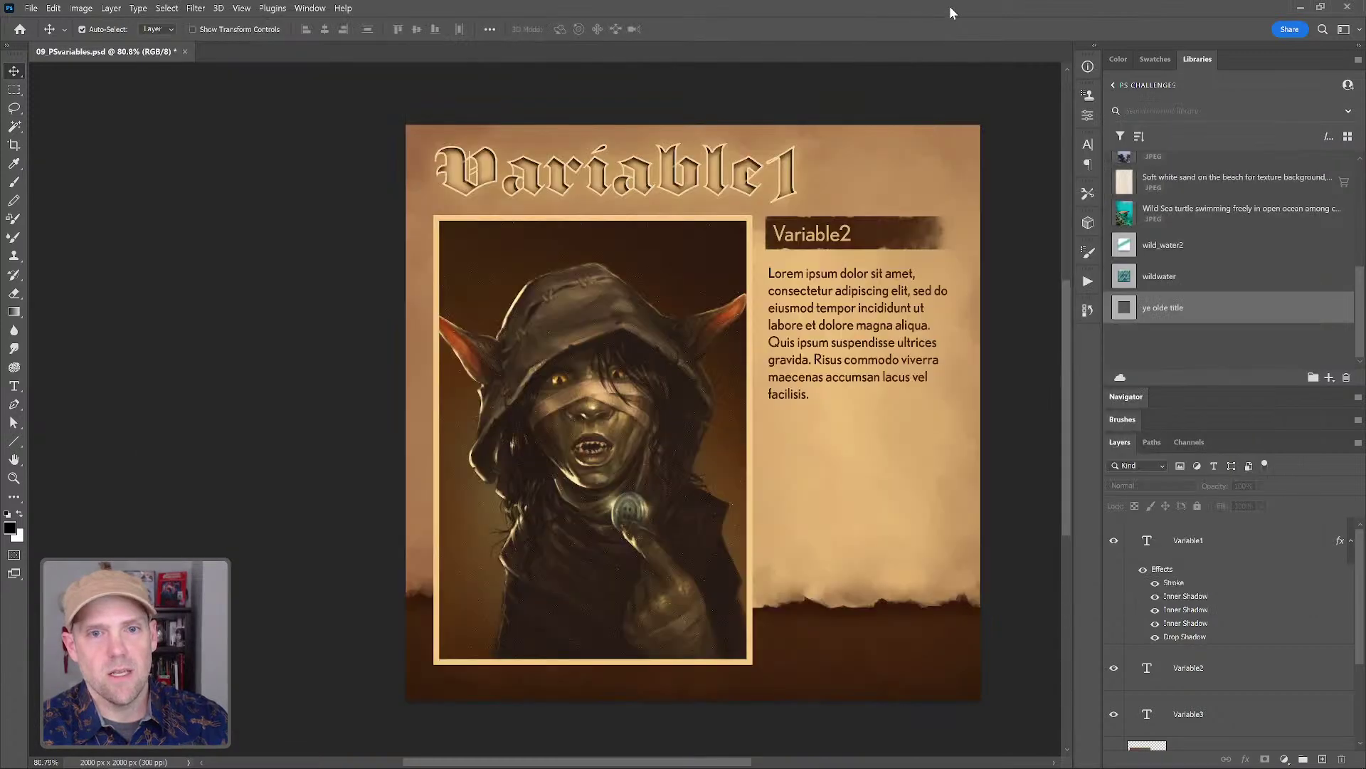
pyautogui.click(55, 9)
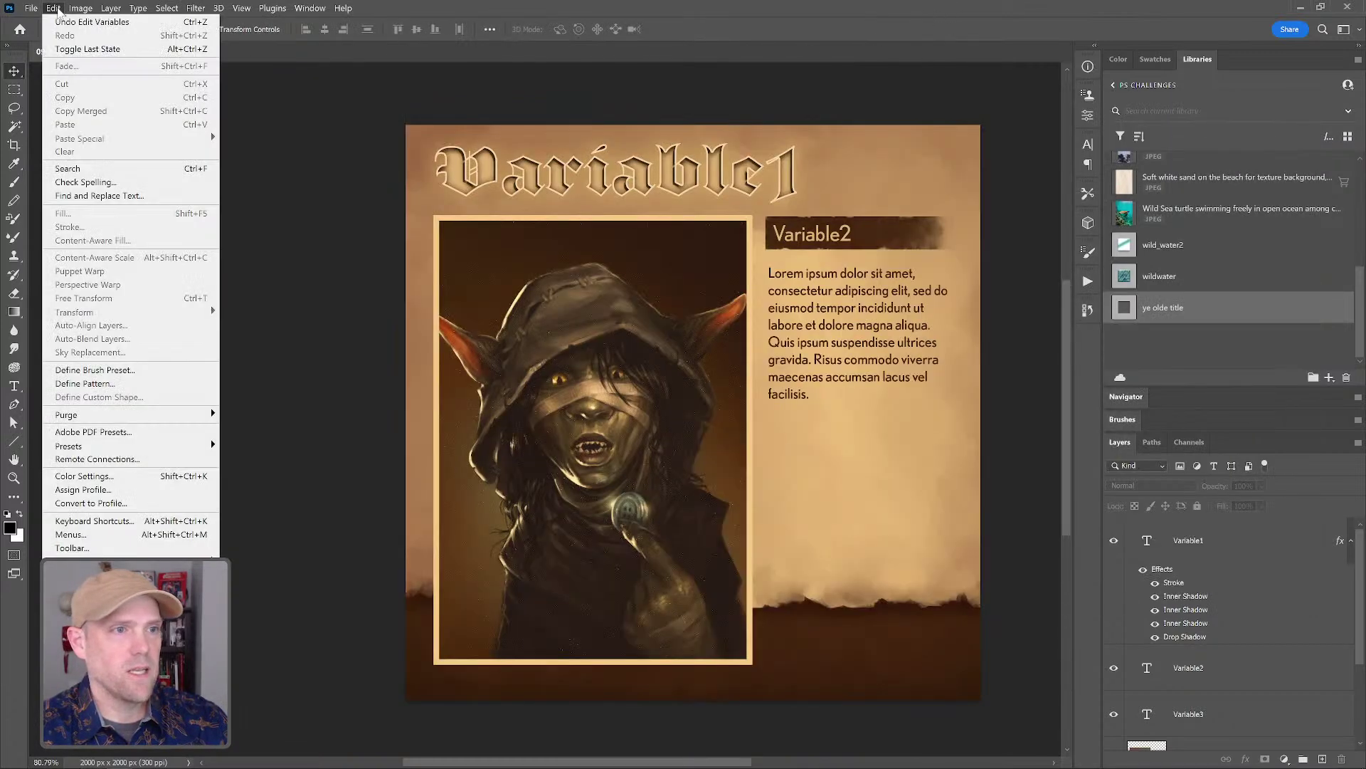
pyautogui.click(63, 9)
pyautogui.click(56, 8)
pyautogui.moveTo(80, 8)
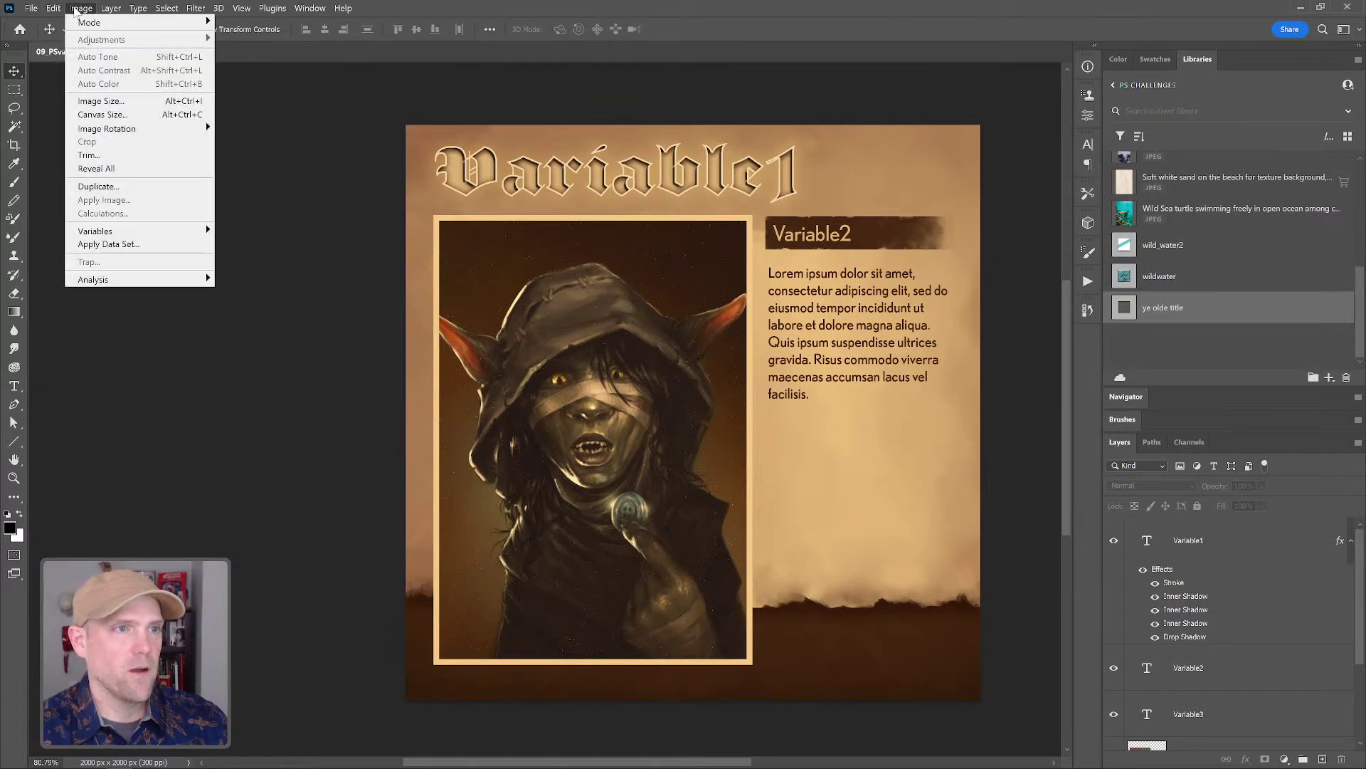
pyautogui.moveTo(141, 230)
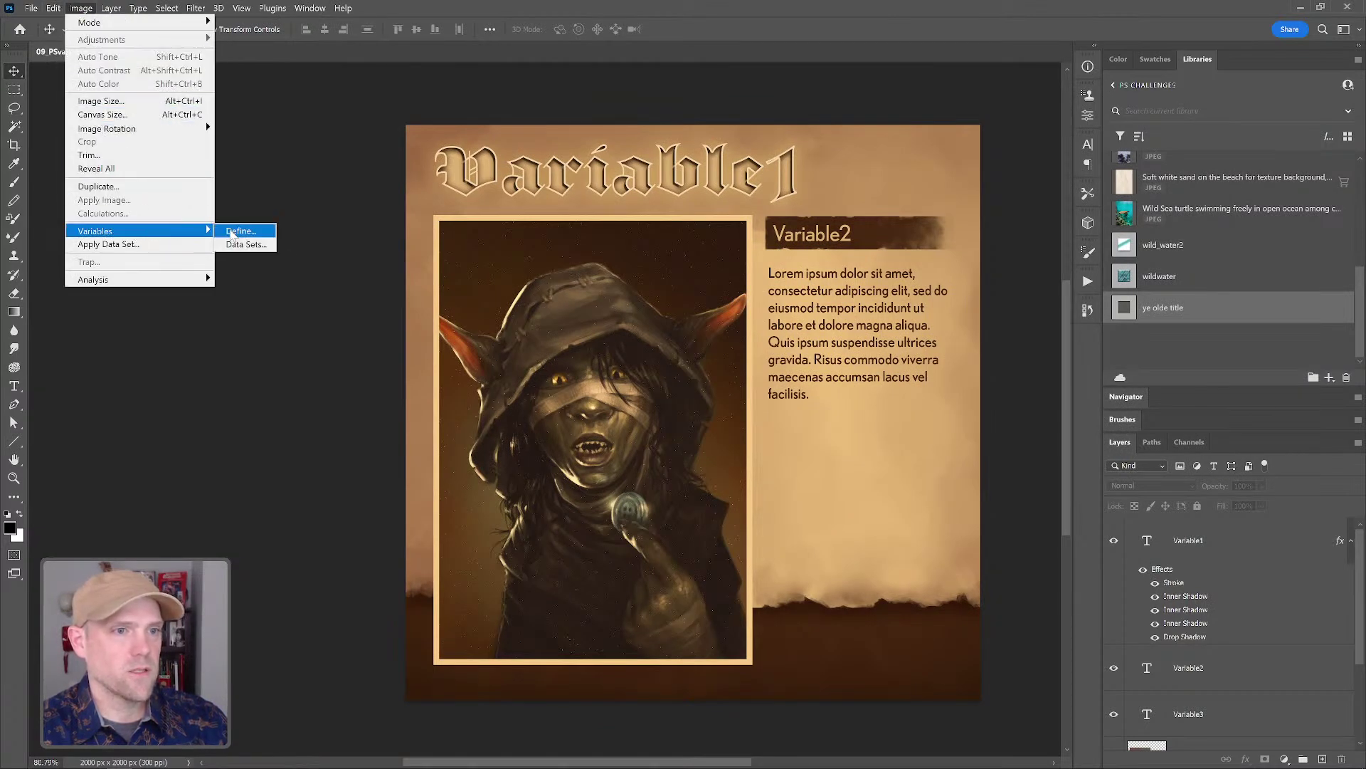
pyautogui.click(240, 245)
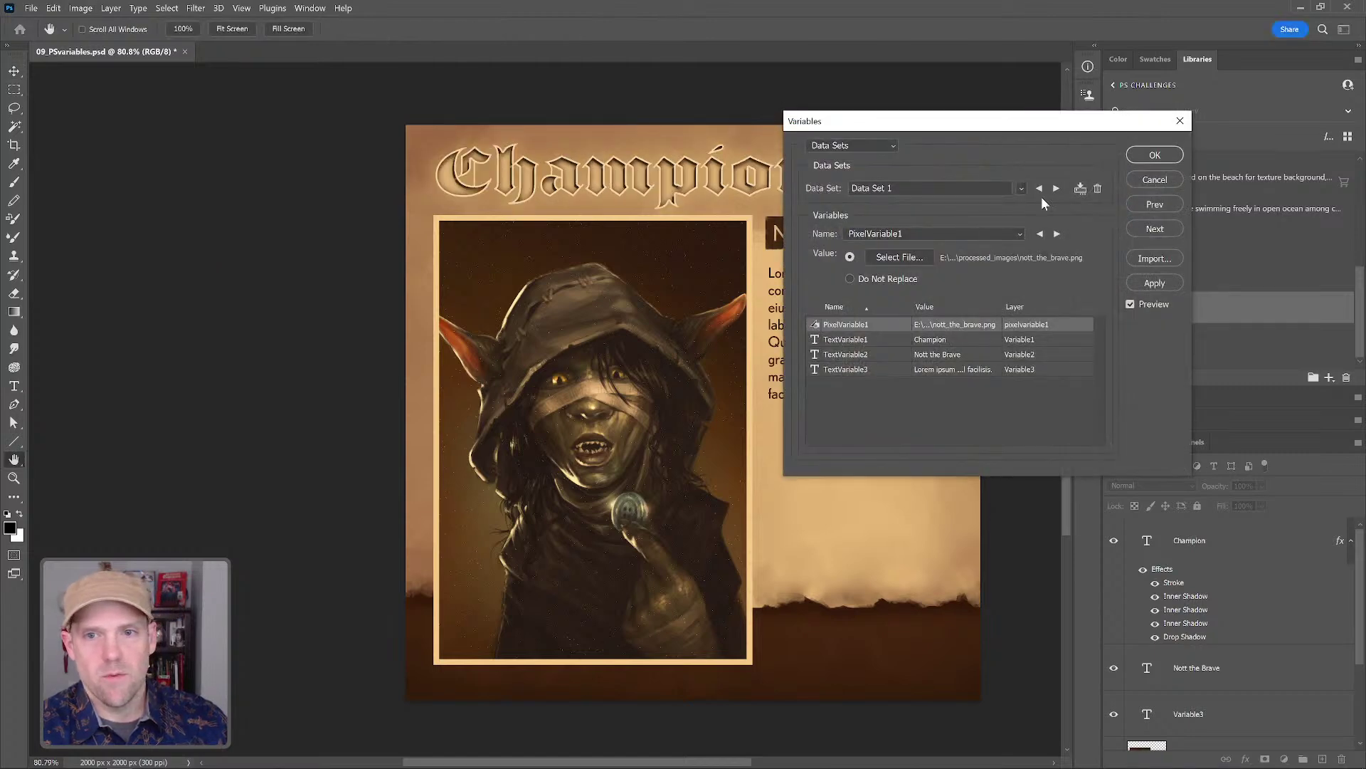
pyautogui.click(1021, 188)
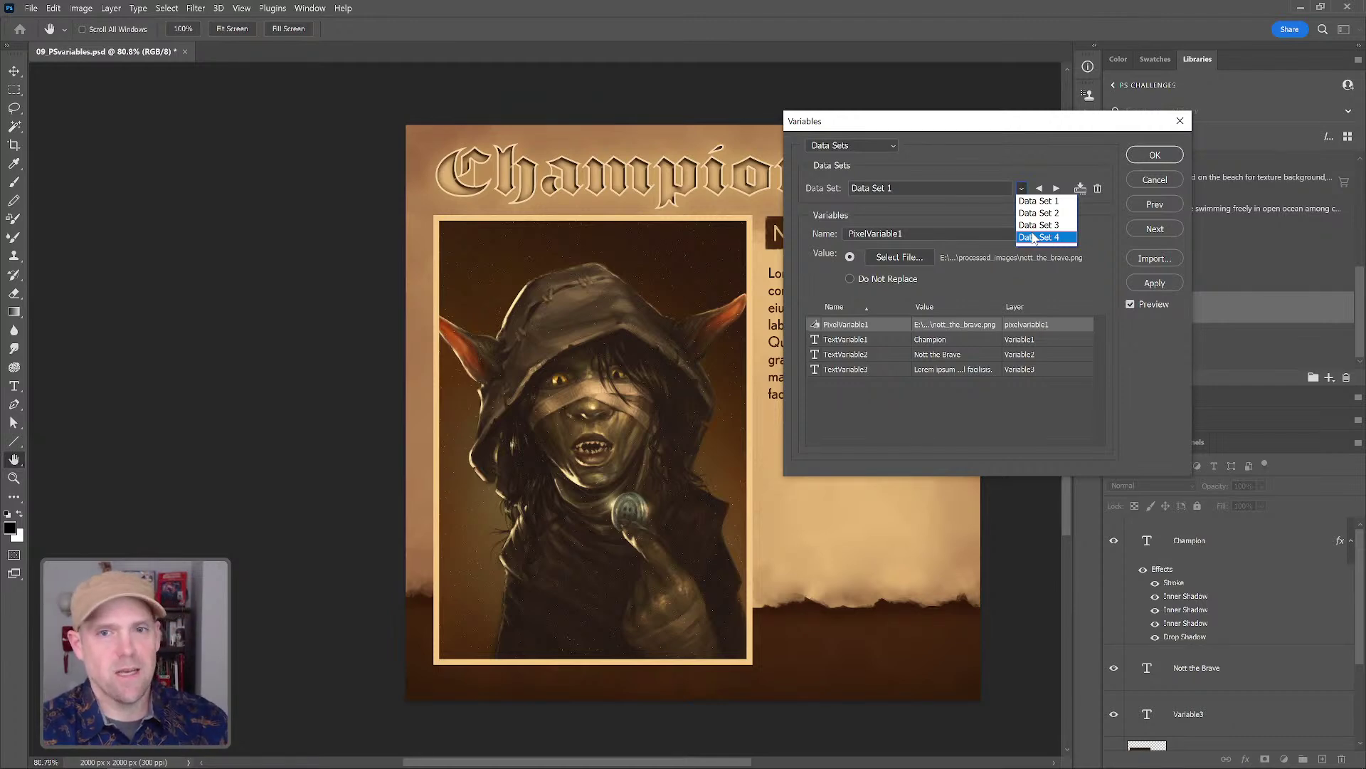
pyautogui.click(895, 145)
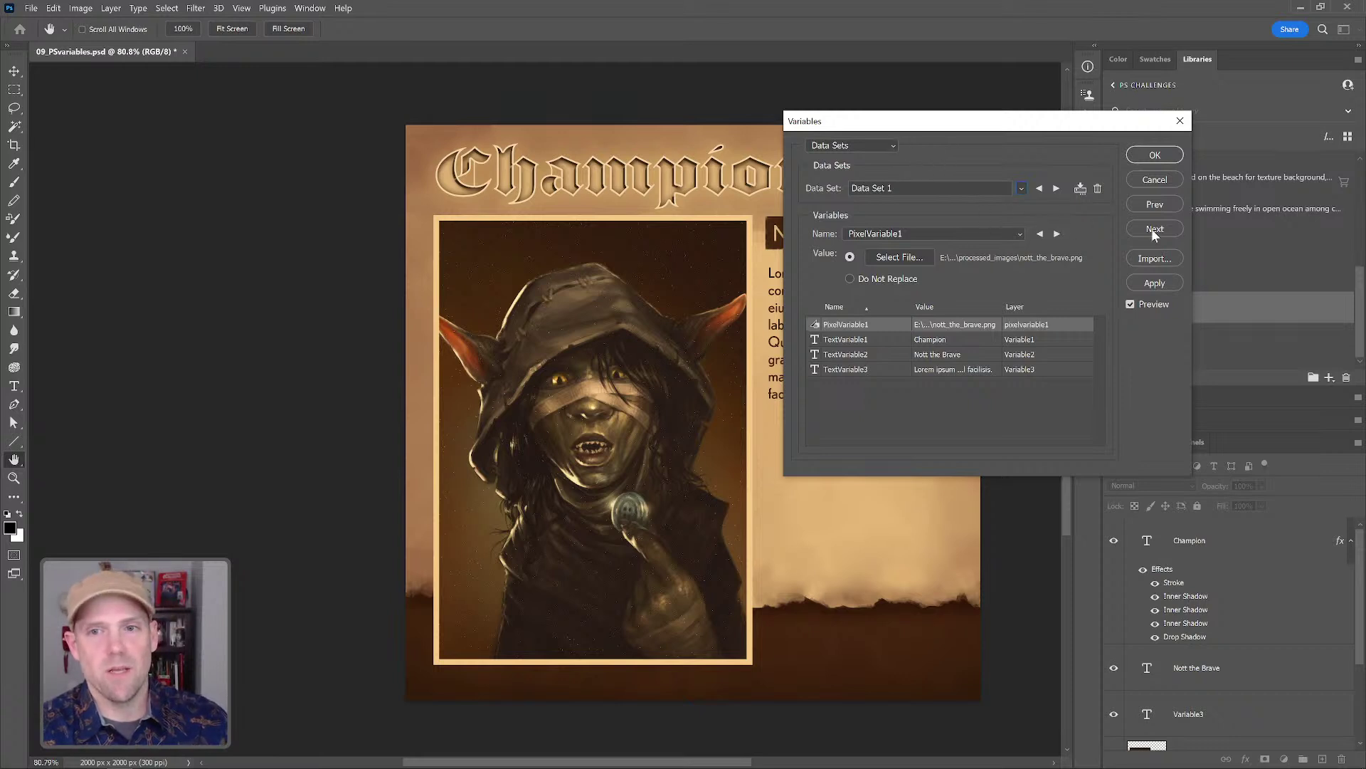
# - Import the heropages - Sheet1 CSV from the vari_challenge folder with automatic encoding, replacing the existing data sets, and accept the variables
pyautogui.click(1160, 259)
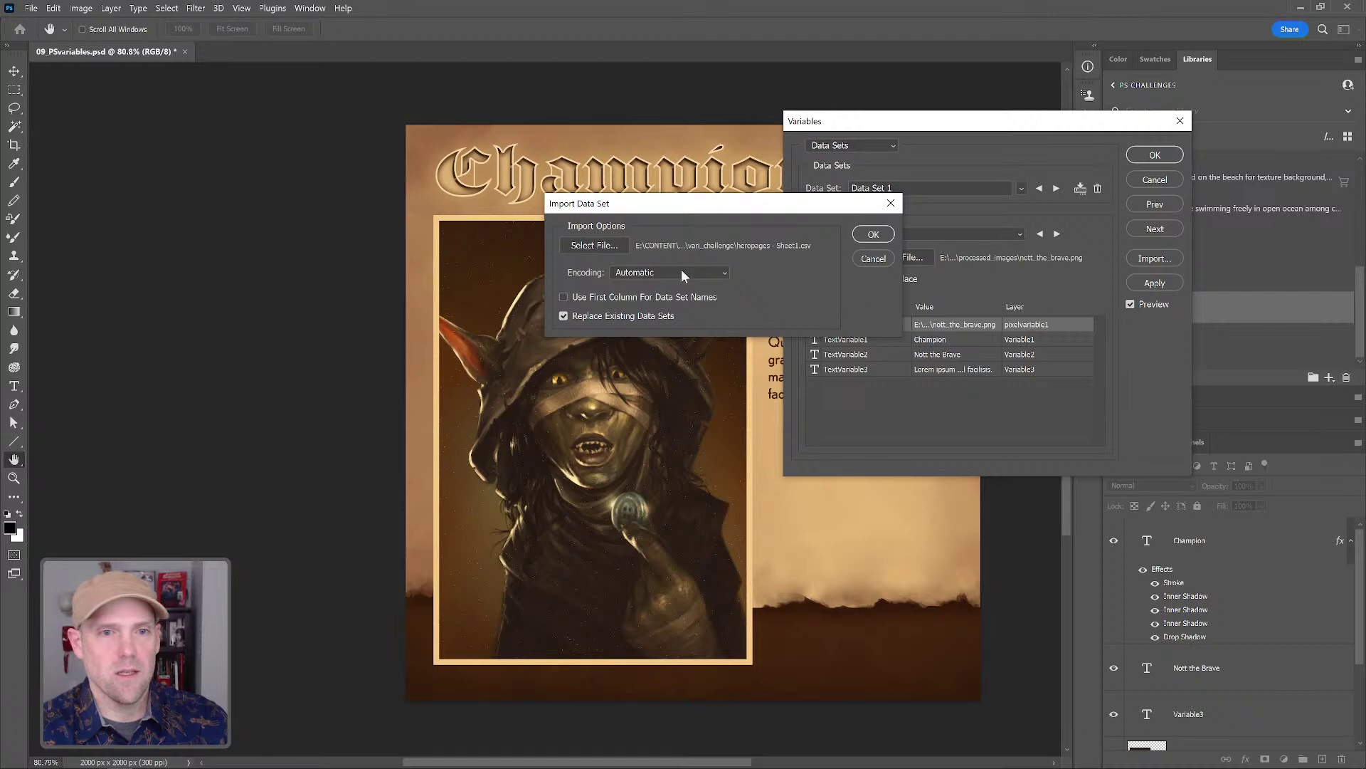
pyautogui.click(562, 246)
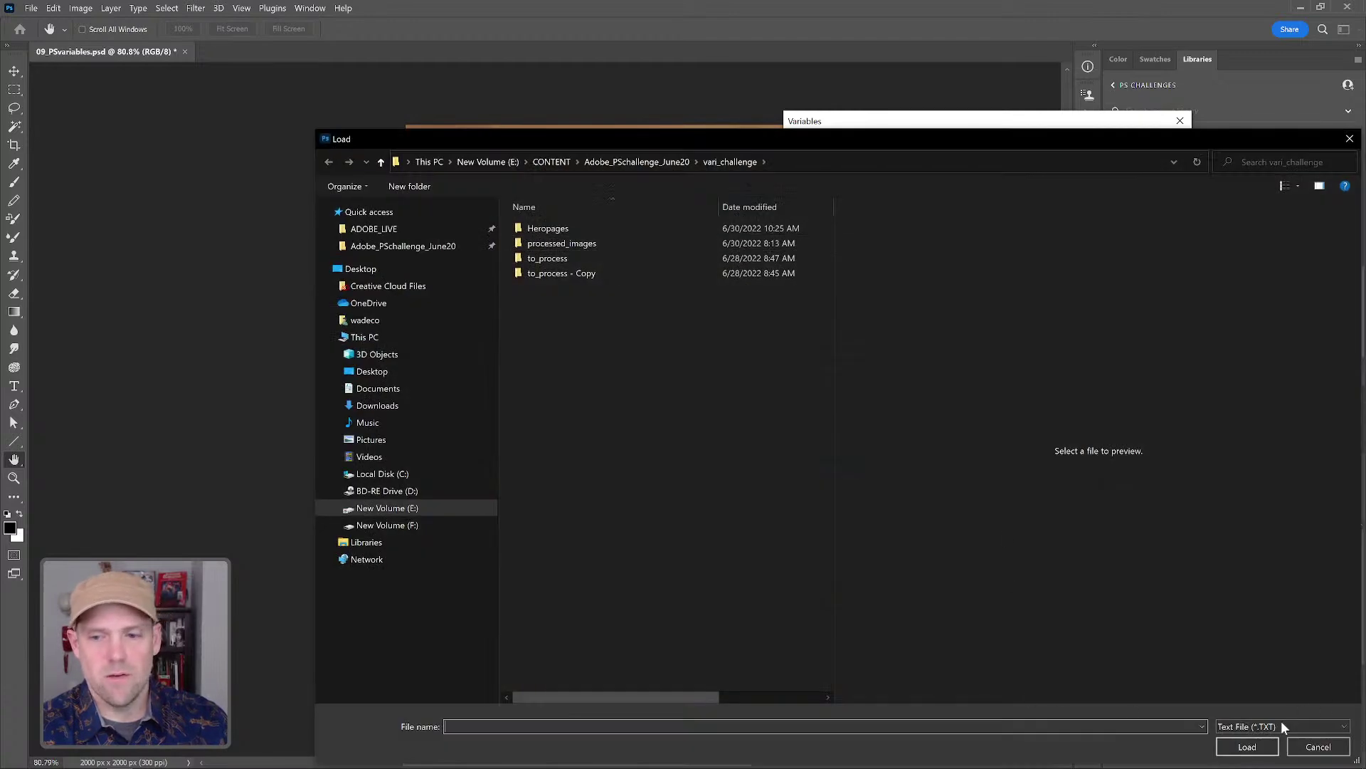
pyautogui.click(1284, 725)
pyautogui.click(1267, 743)
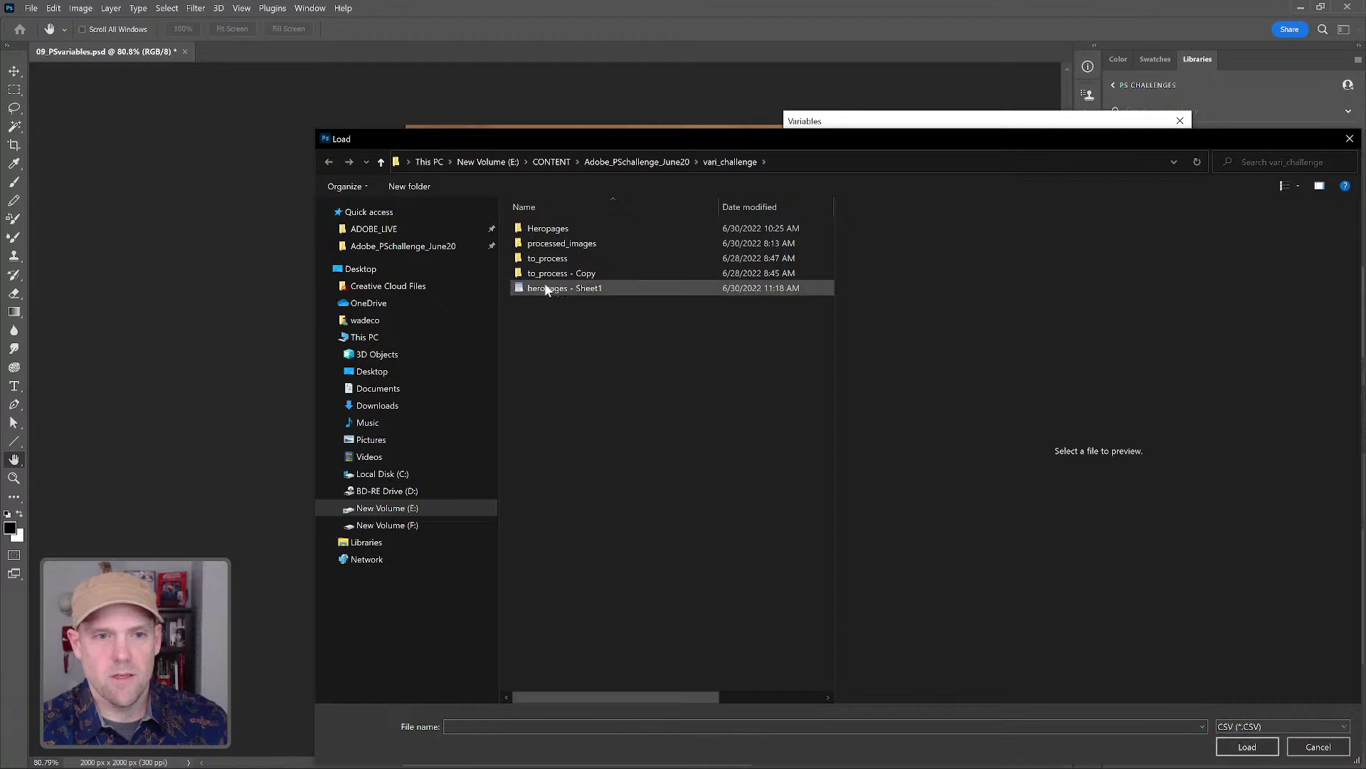
pyautogui.click(550, 289)
pyautogui.click(1247, 746)
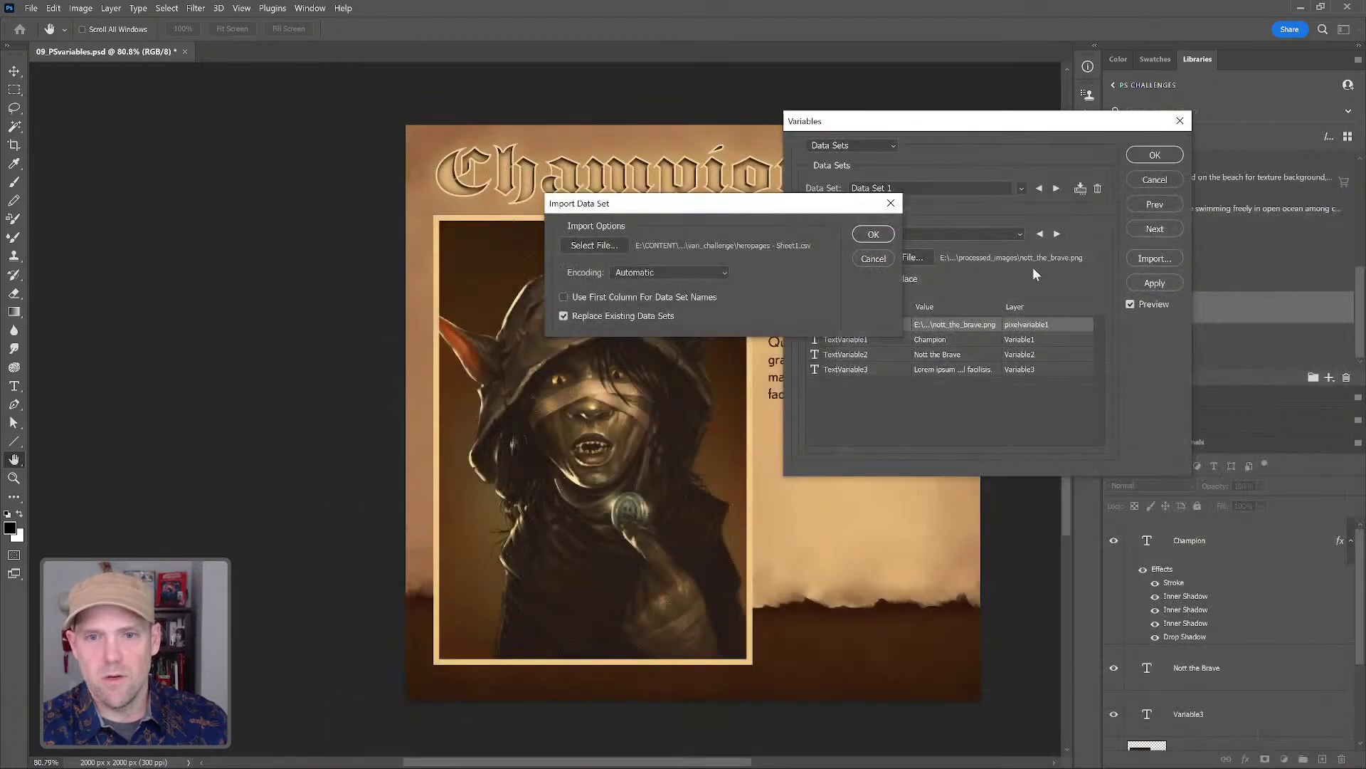
pyautogui.click(873, 234)
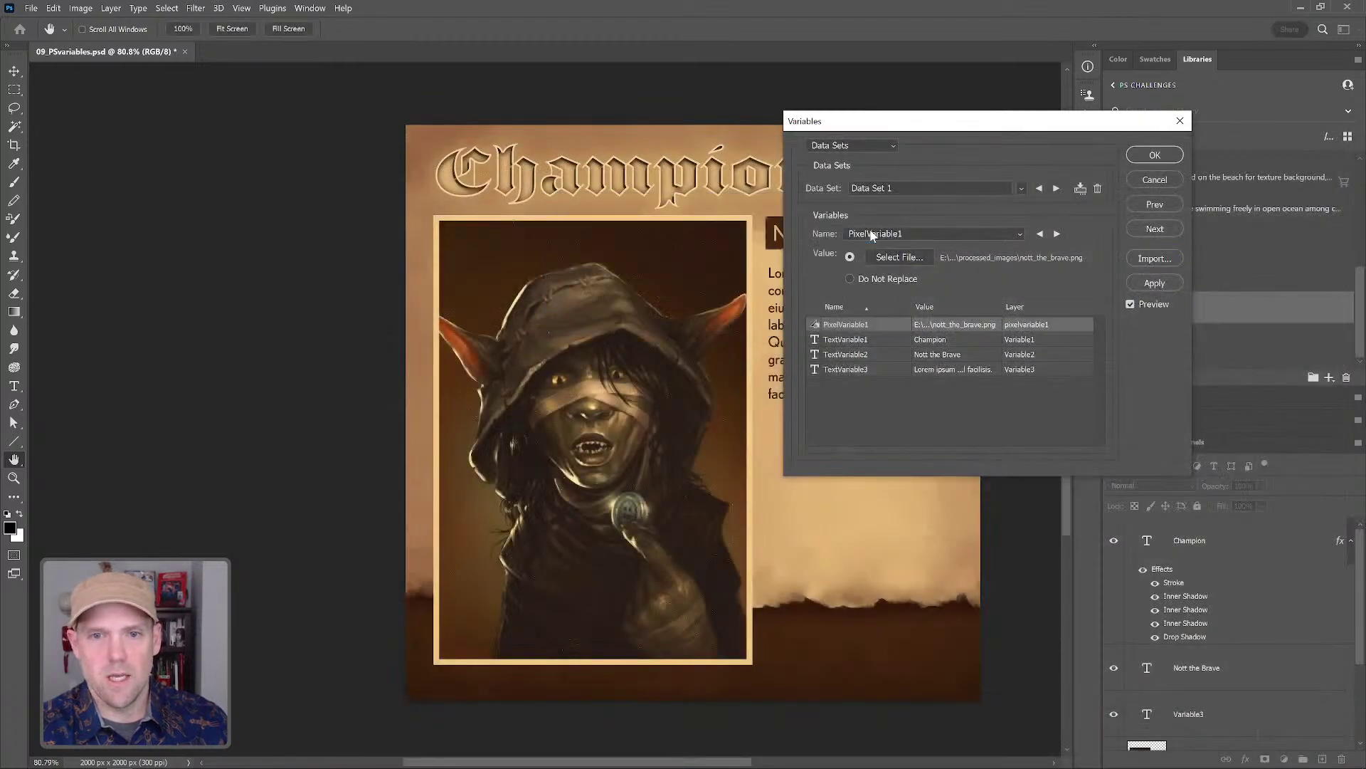
pyautogui.click(1020, 187)
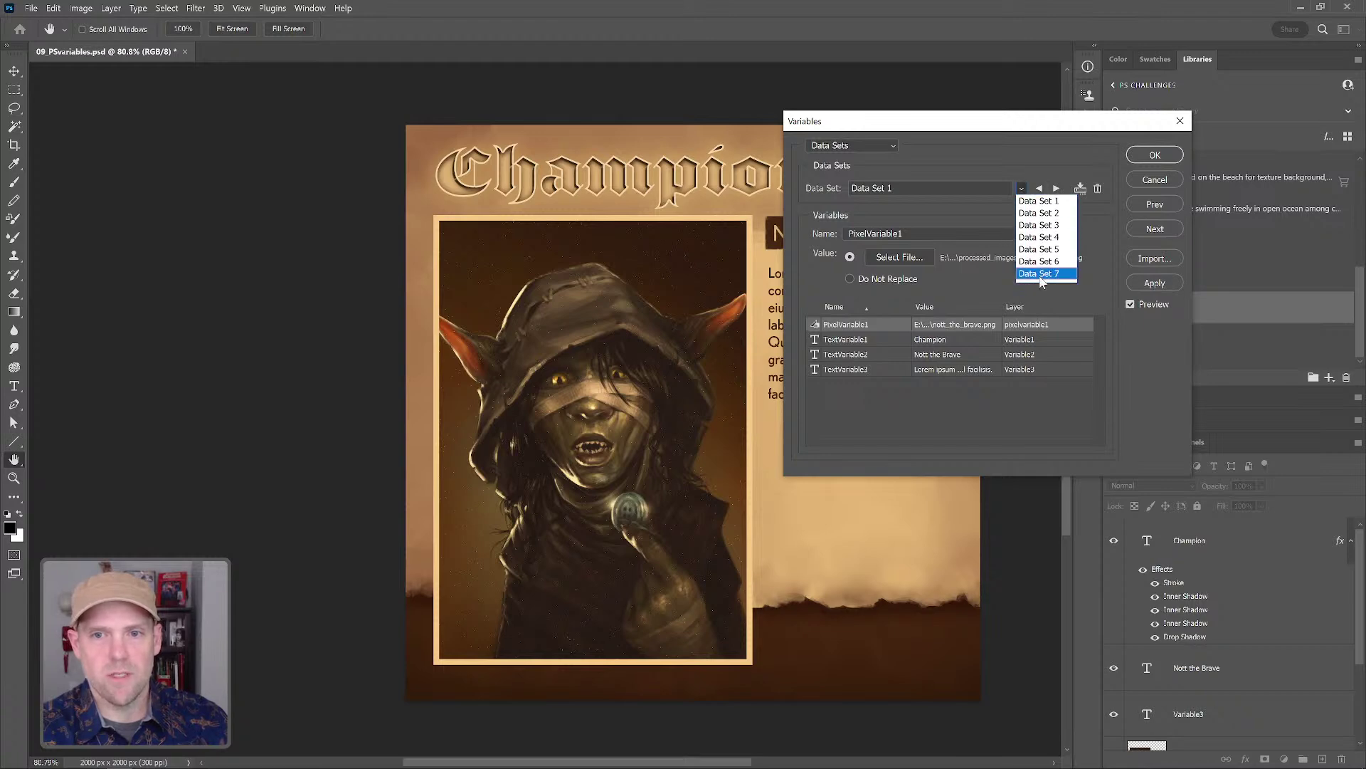
pyautogui.click(995, 140)
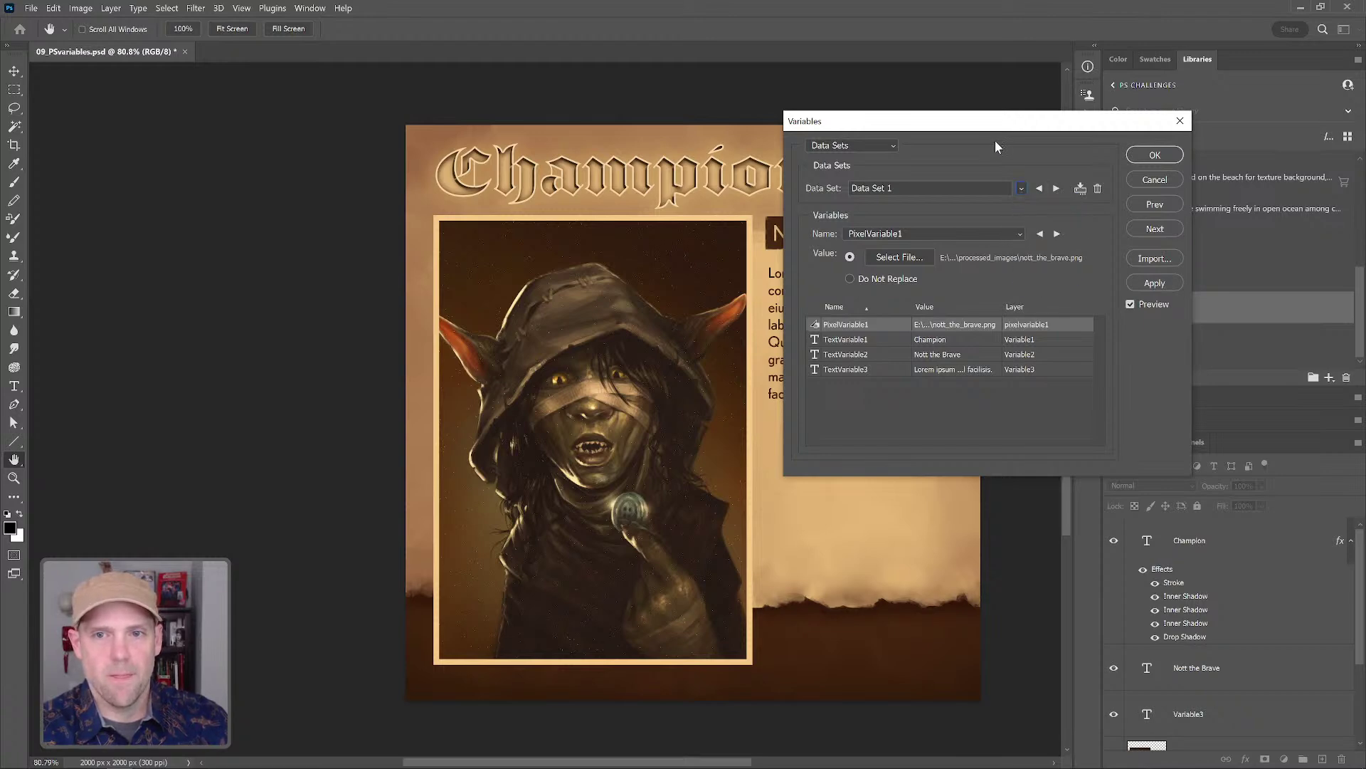
pyautogui.click(1147, 155)
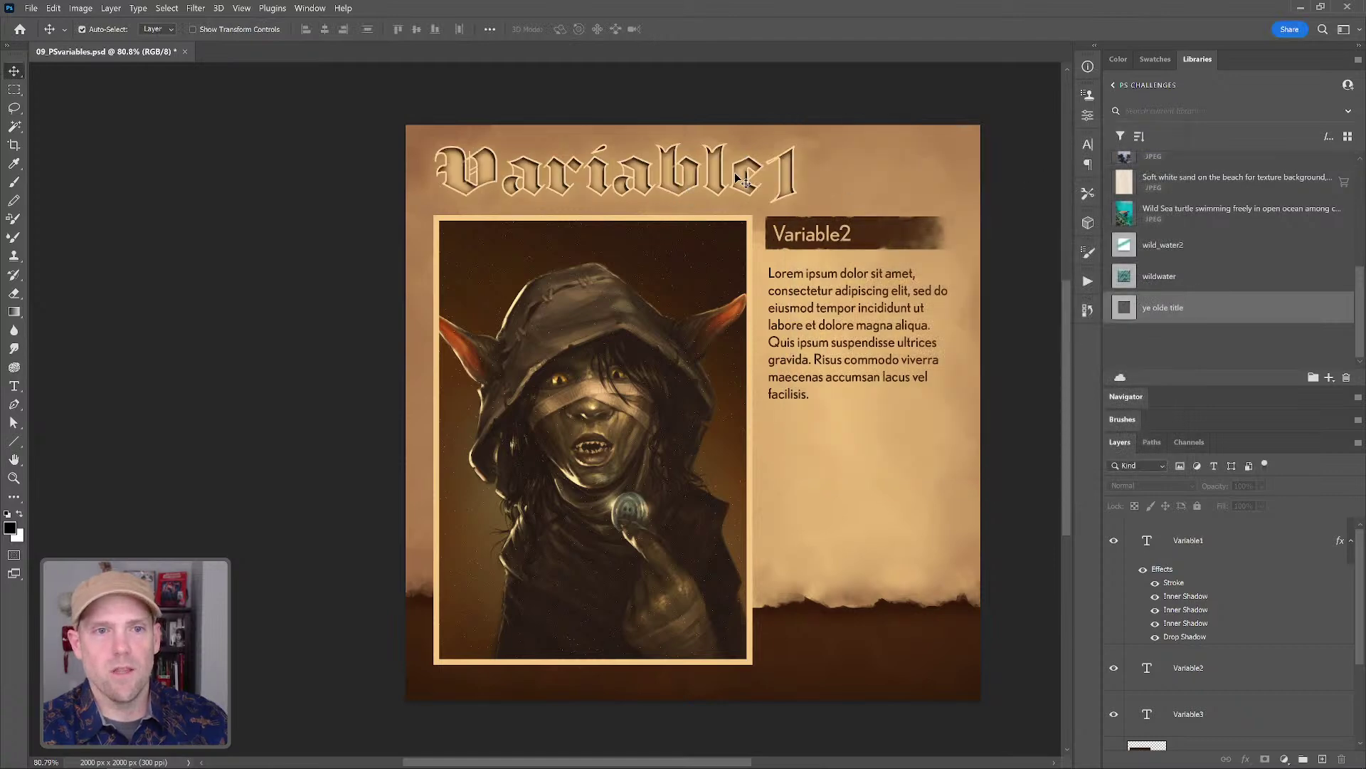
# - Preview the imported data sets one after another on the template, from Data Set 1 through Data Set 7
pyautogui.click(80, 9)
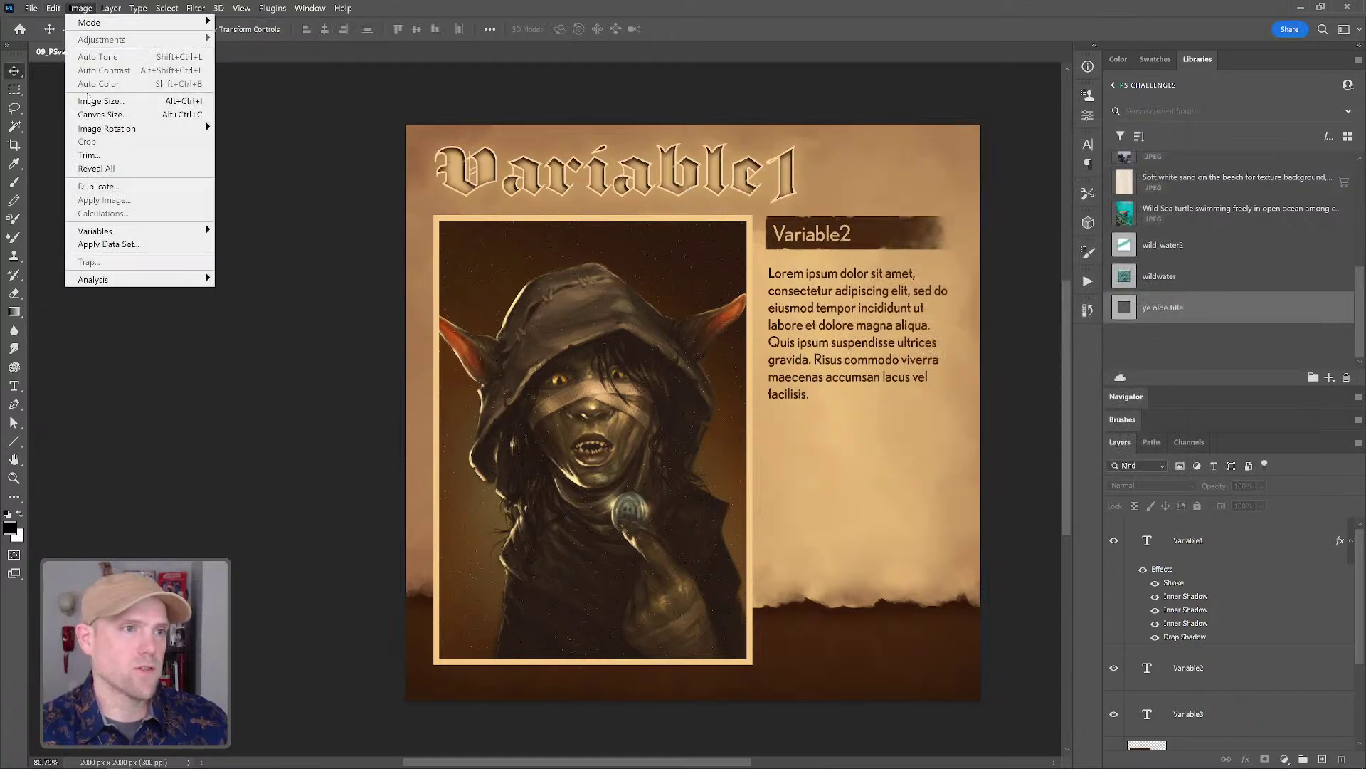
pyautogui.moveTo(130, 238)
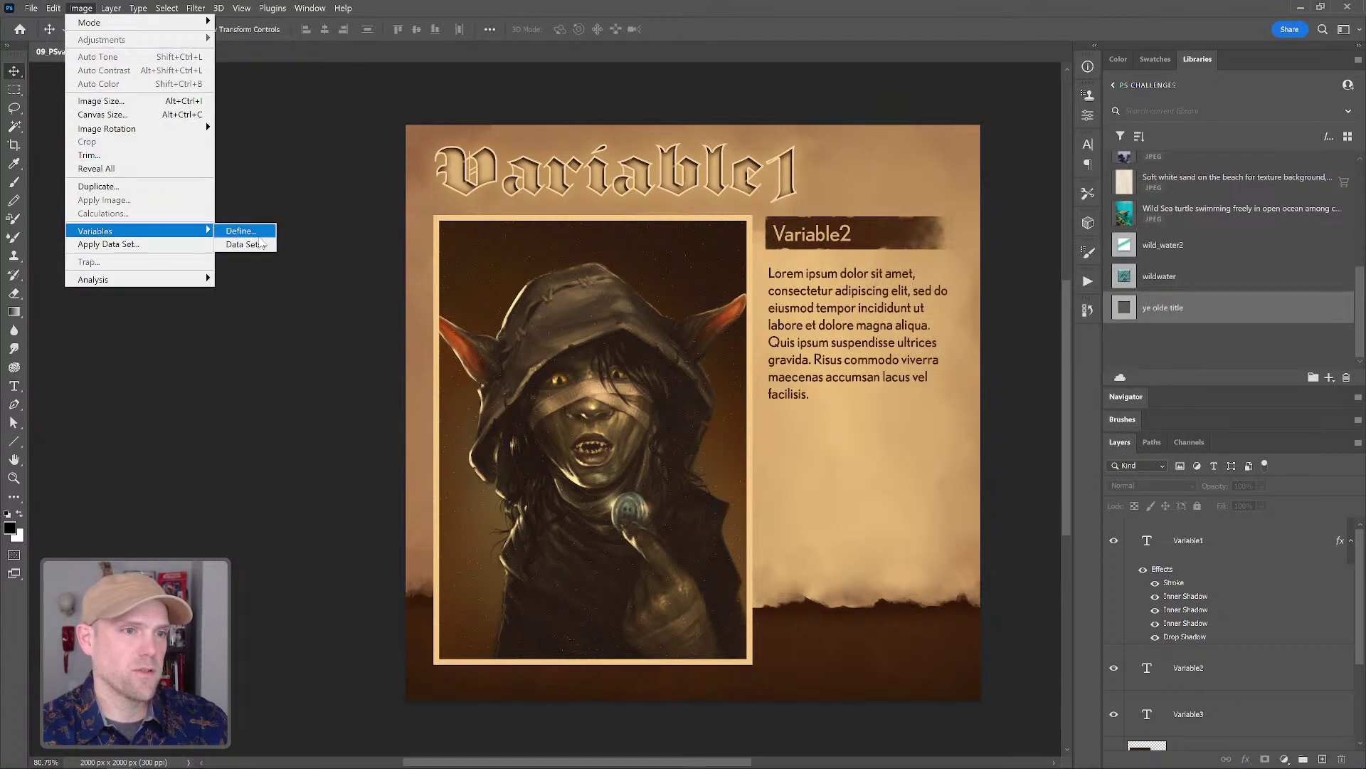
pyautogui.click(259, 244)
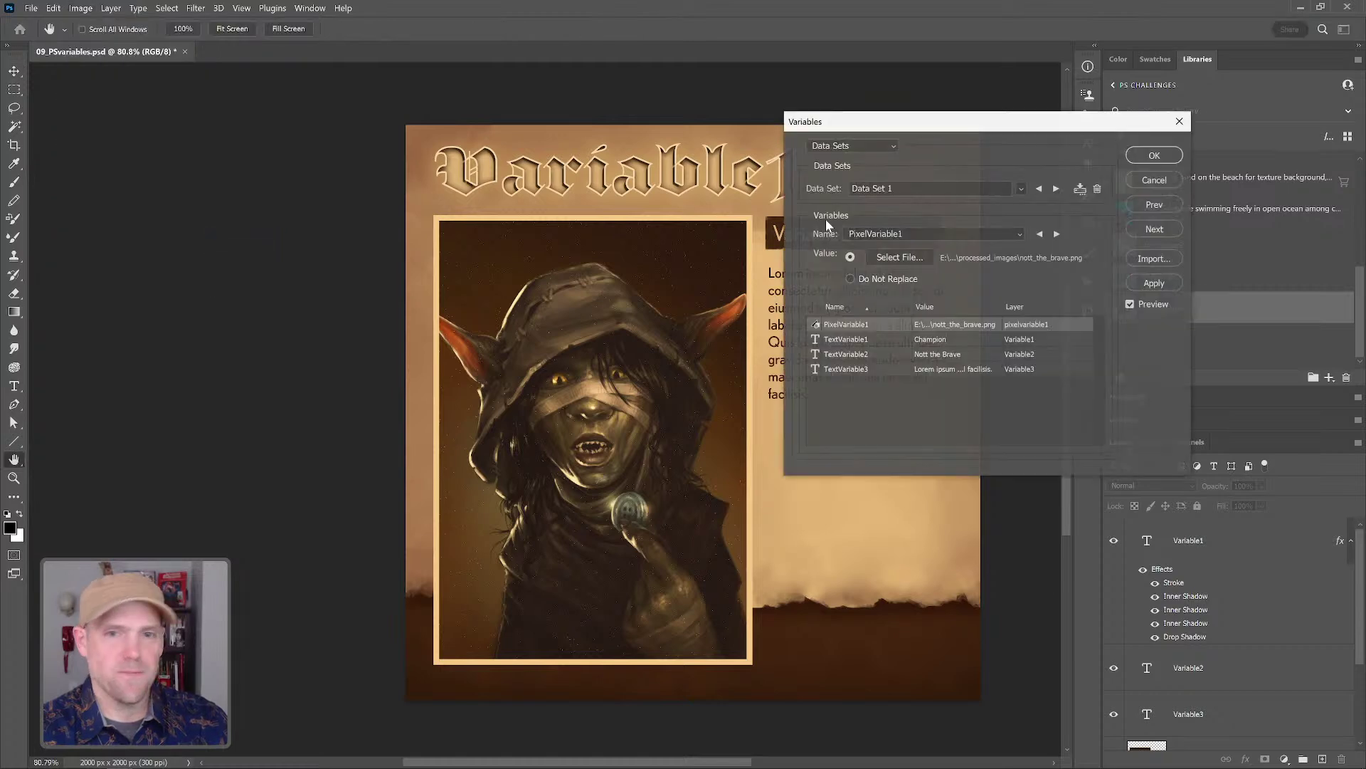
pyautogui.moveTo(1000, 127); pyautogui.dragTo(1065, 118)
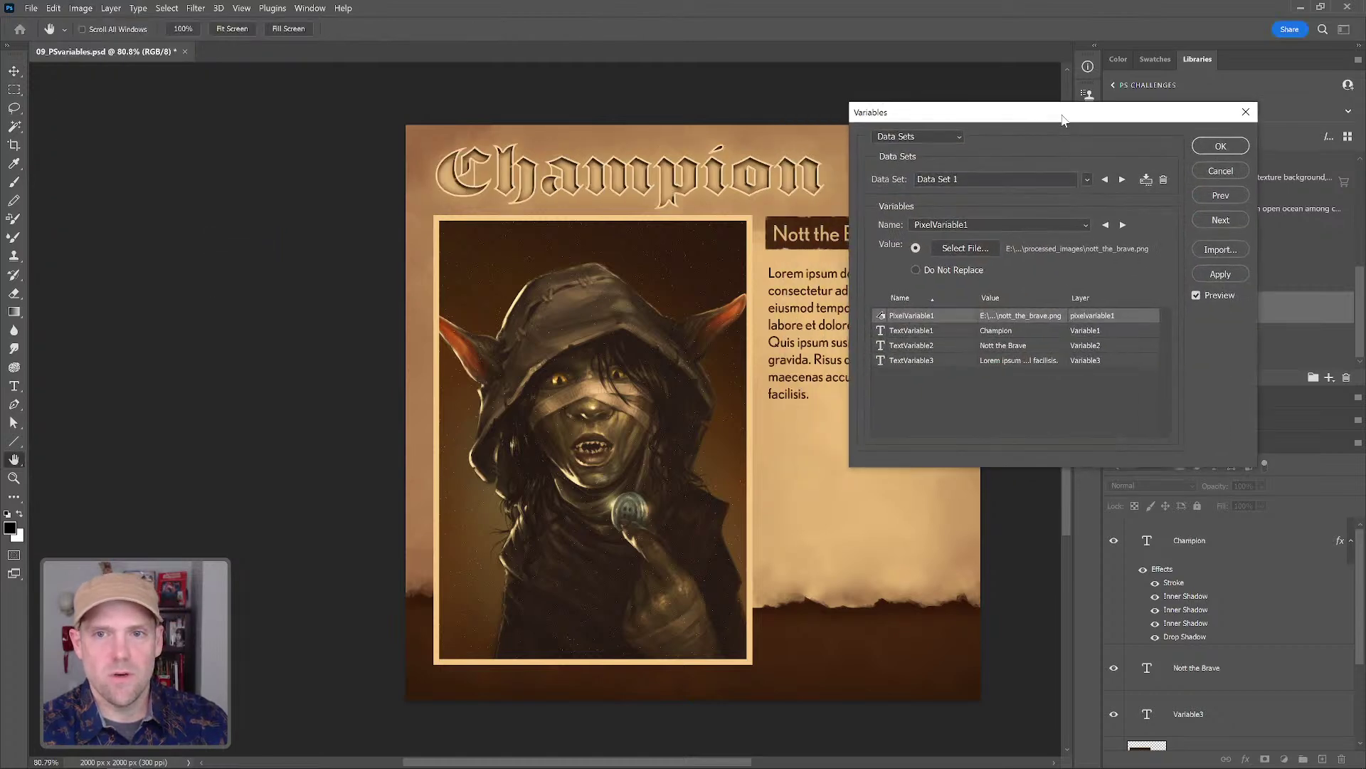
pyautogui.click(1124, 179)
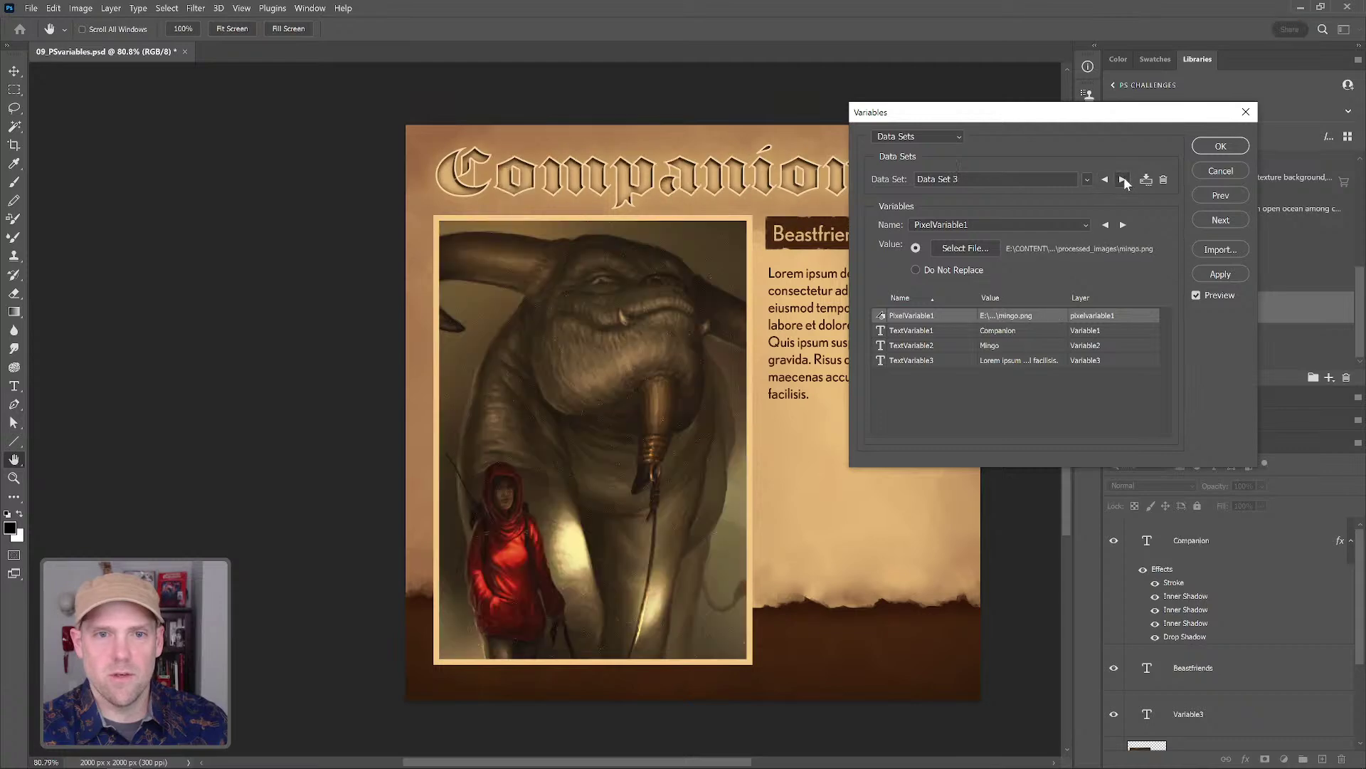
pyautogui.click(1124, 178)
pyautogui.click(1123, 179)
pyautogui.click(1123, 178)
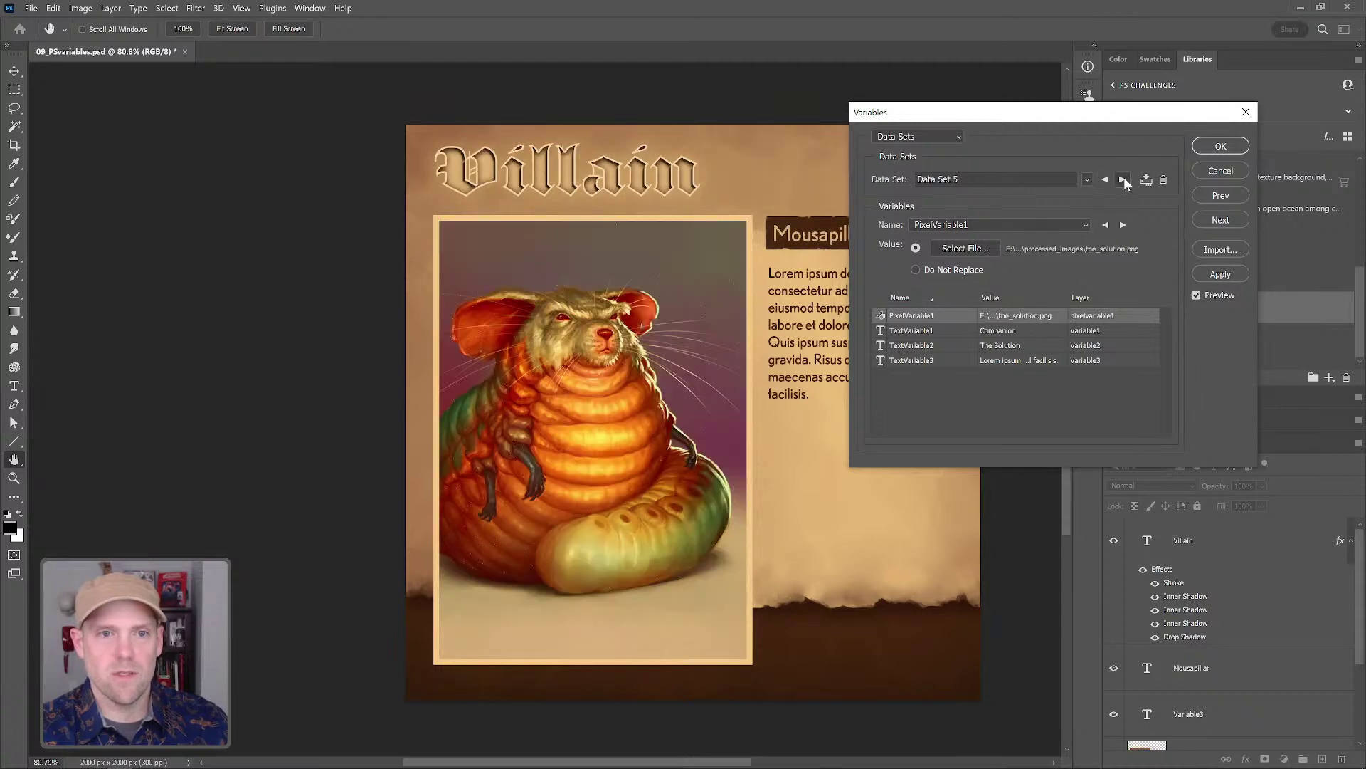
pyautogui.click(1124, 178)
pyautogui.click(1124, 179)
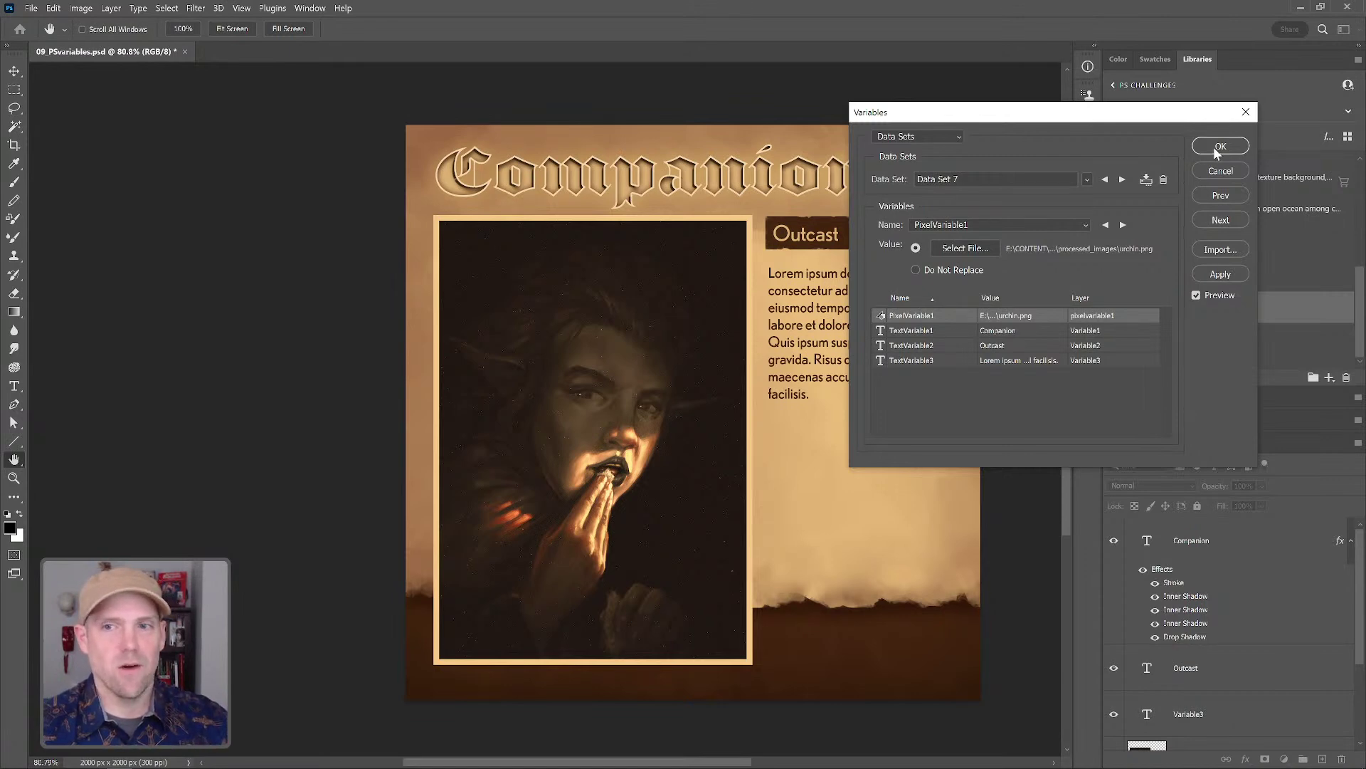
pyautogui.click(1219, 146)
pyautogui.press('v')
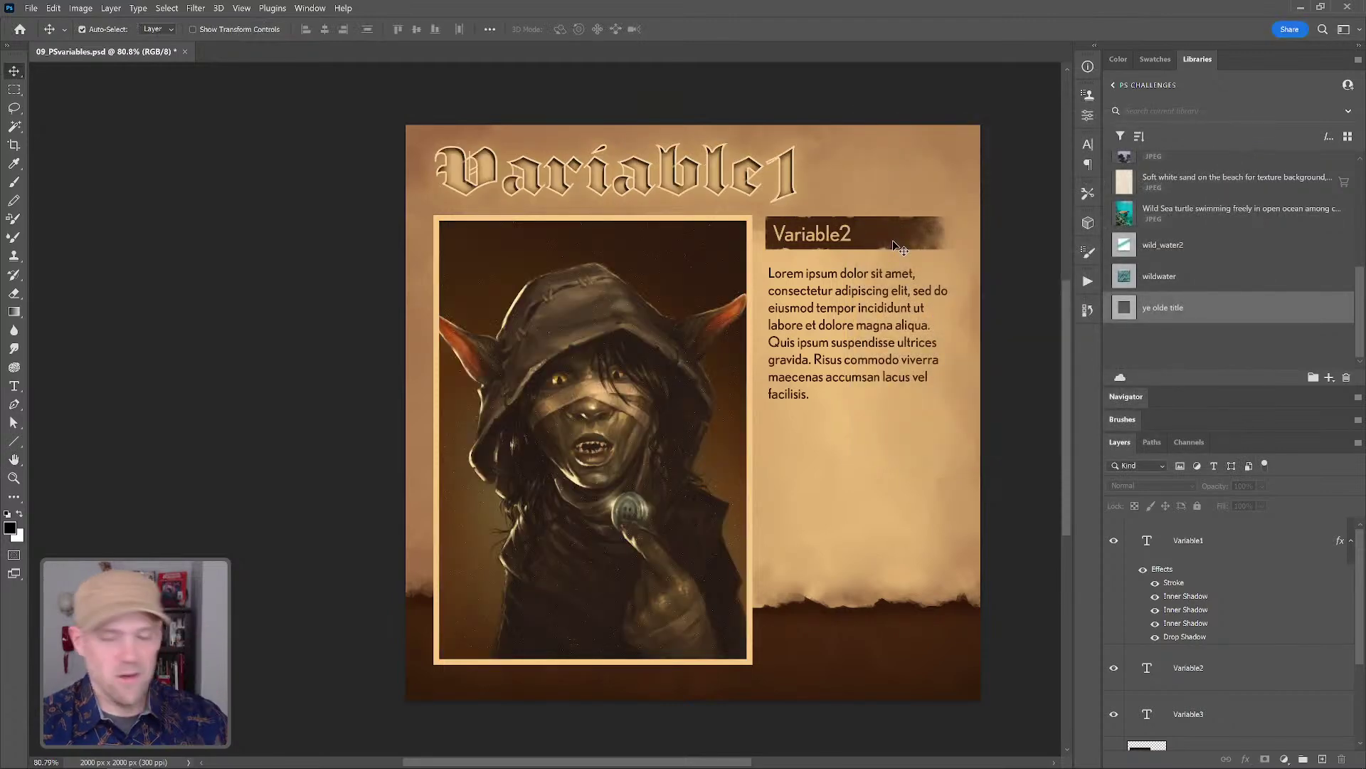
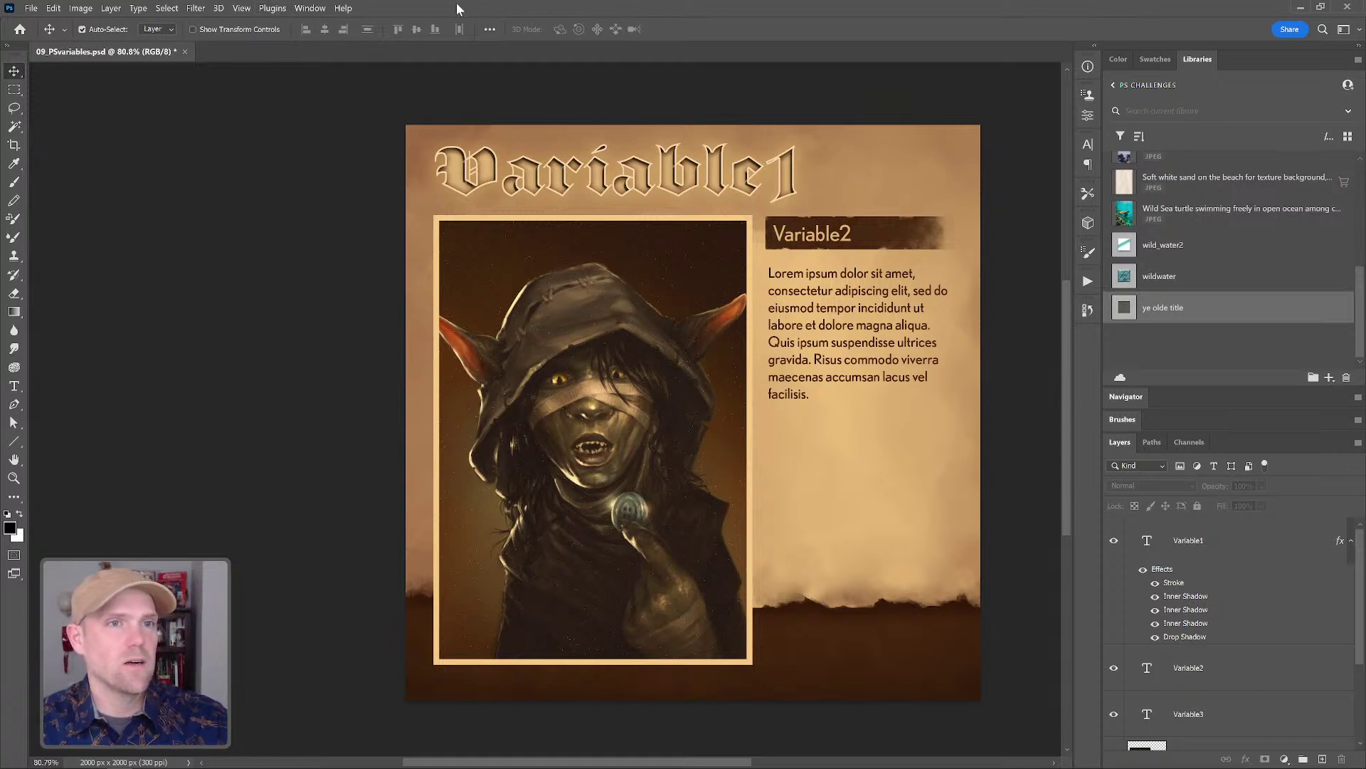
# - Start exporting the data sets as files and set the destination to the Heropages folder inside vari_challenge
pyautogui.click(30, 9)
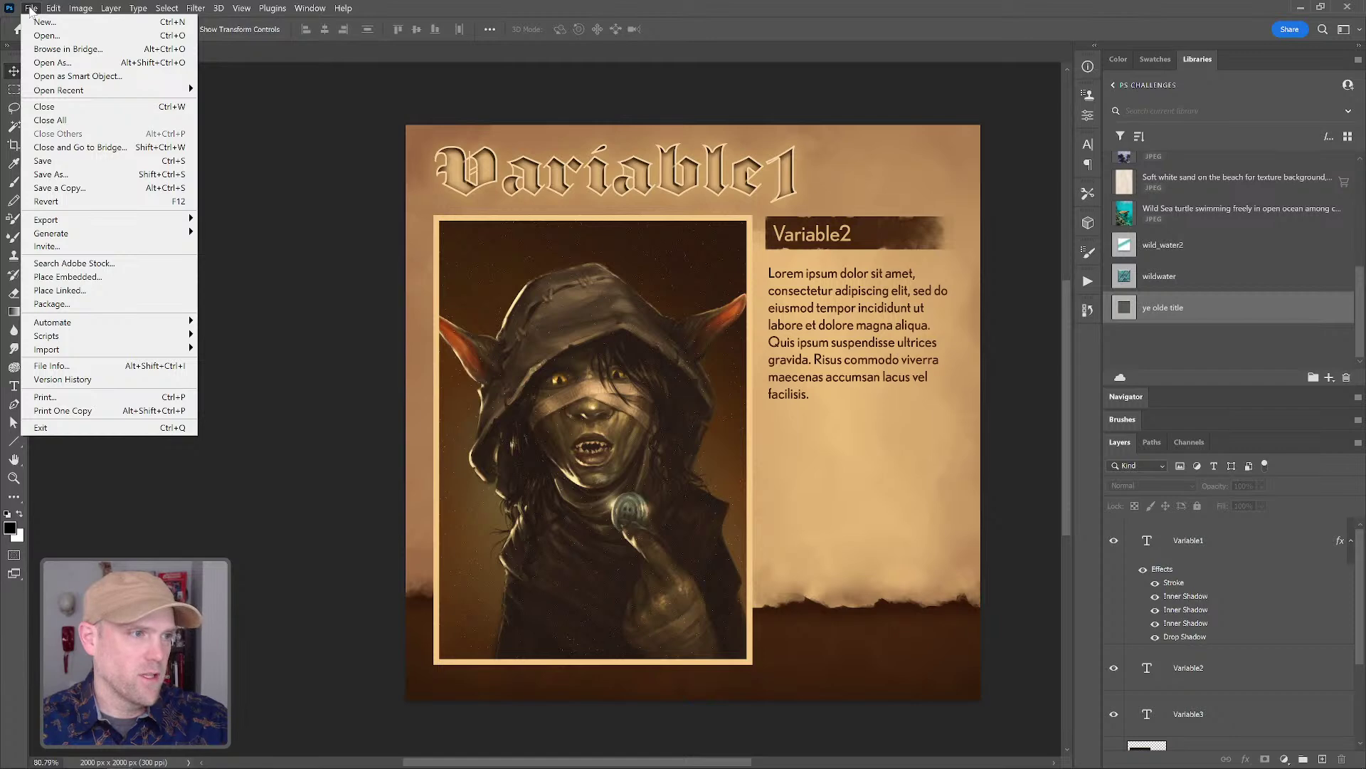
pyautogui.click(30, 9)
pyautogui.click(30, 9)
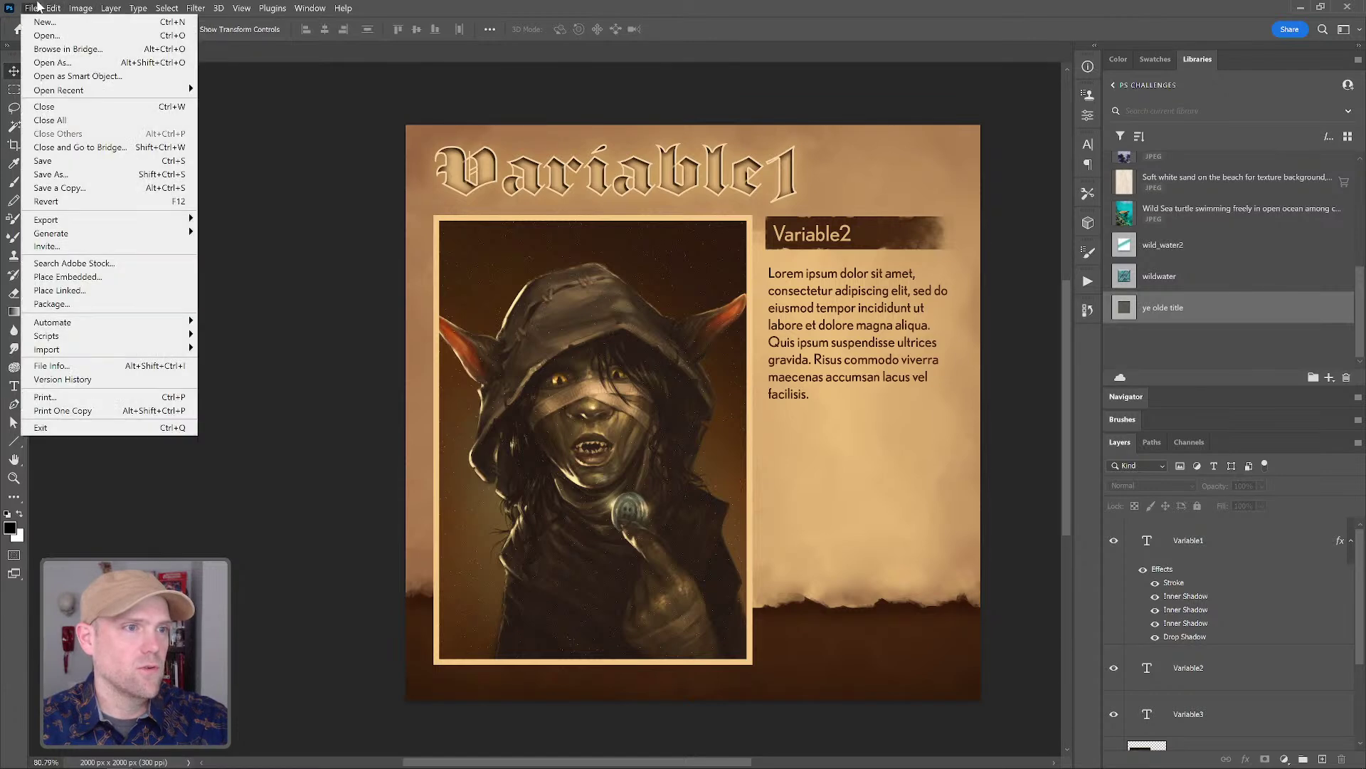
pyautogui.moveTo(81, 222)
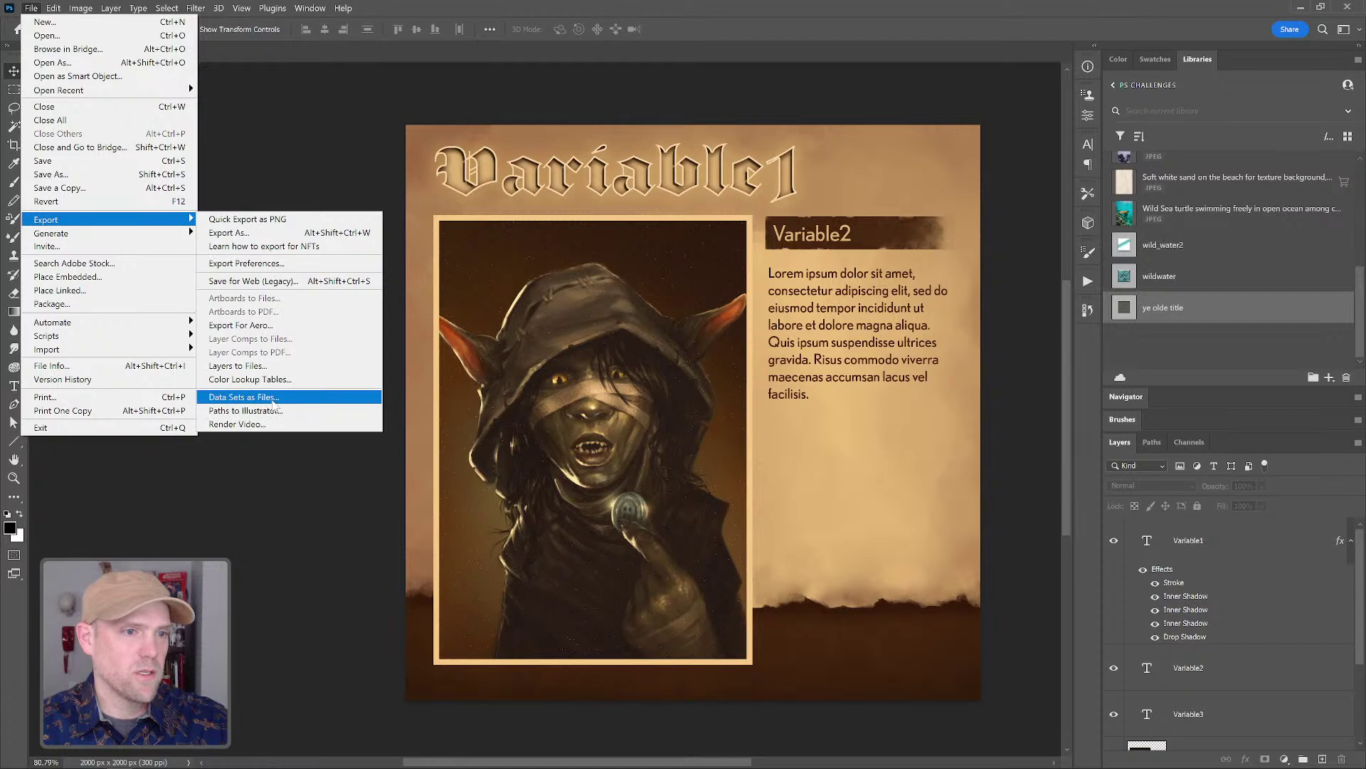
pyautogui.click(274, 403)
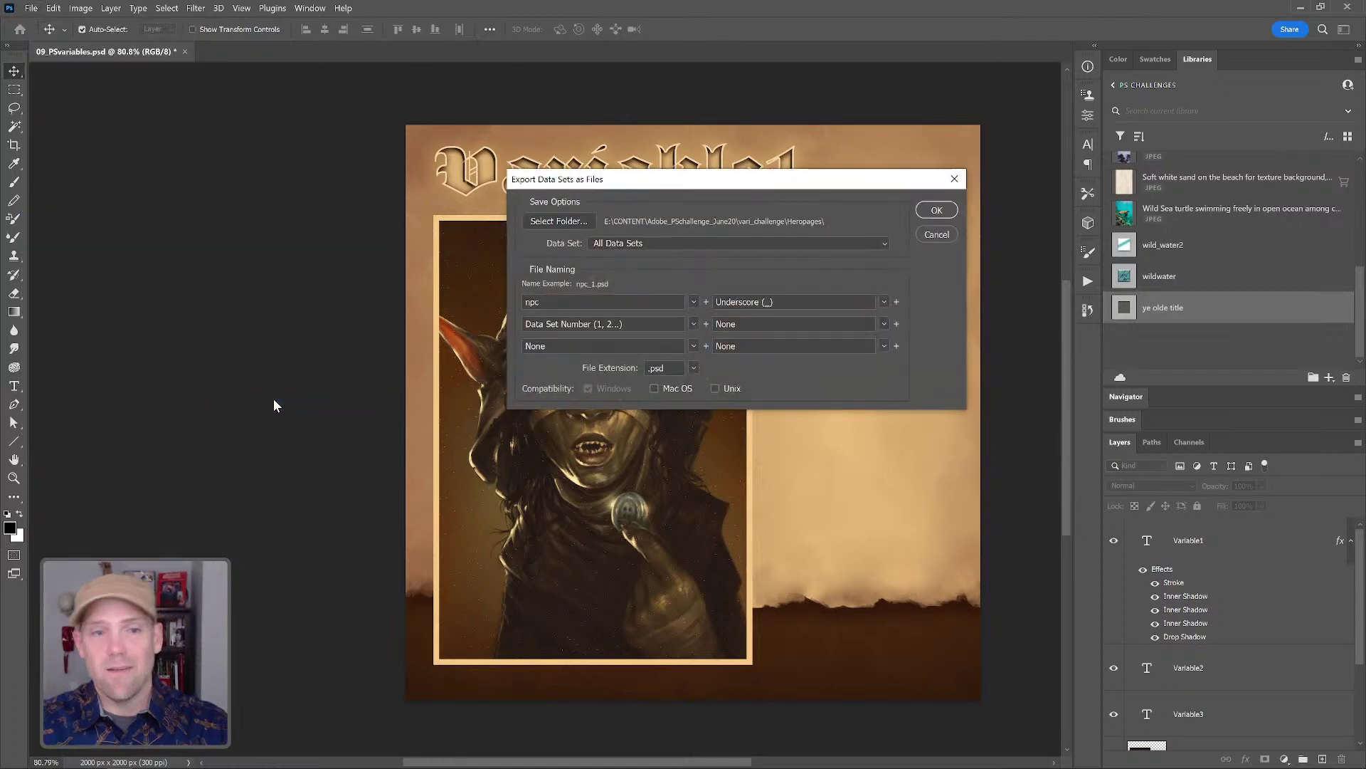
pyautogui.moveTo(738, 183); pyautogui.dragTo(701, 190)
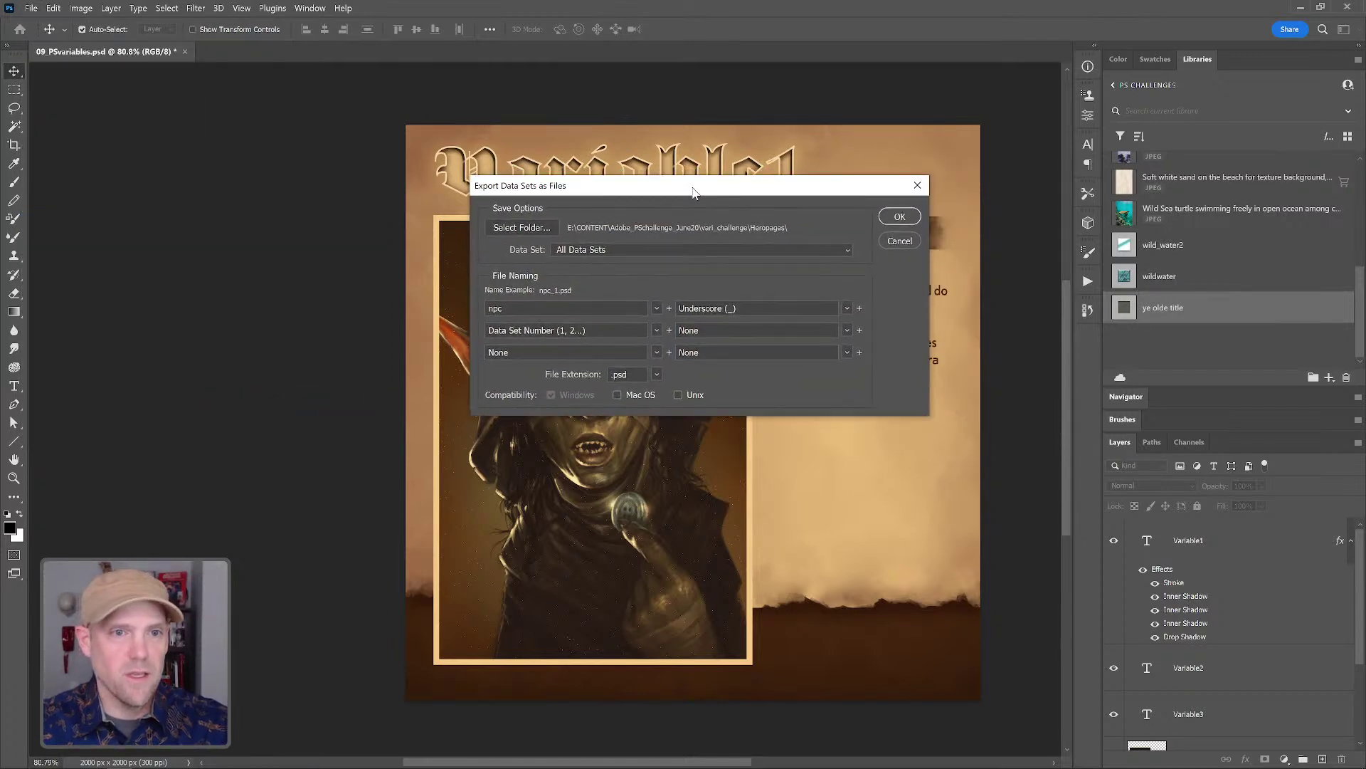
pyautogui.click(537, 230)
pyautogui.click(412, 249)
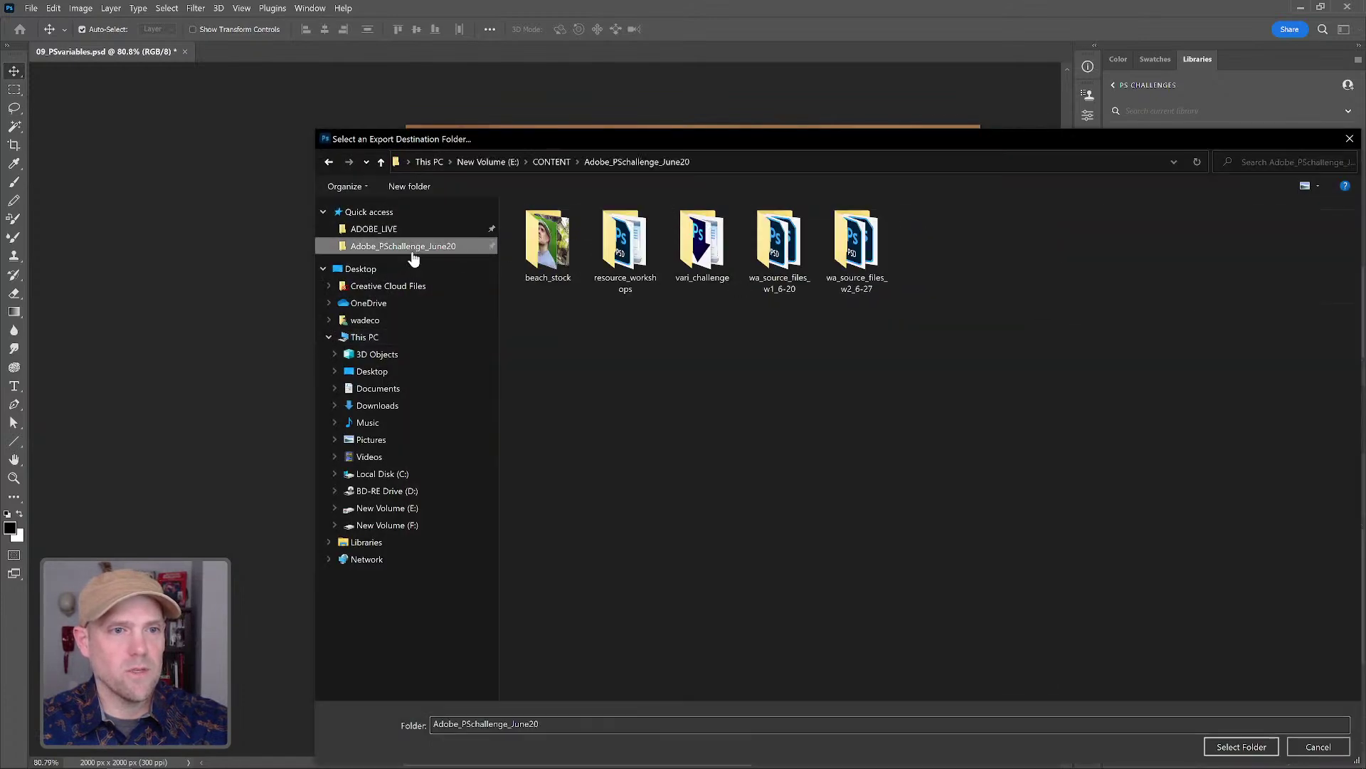
pyautogui.doubleClick(703, 241)
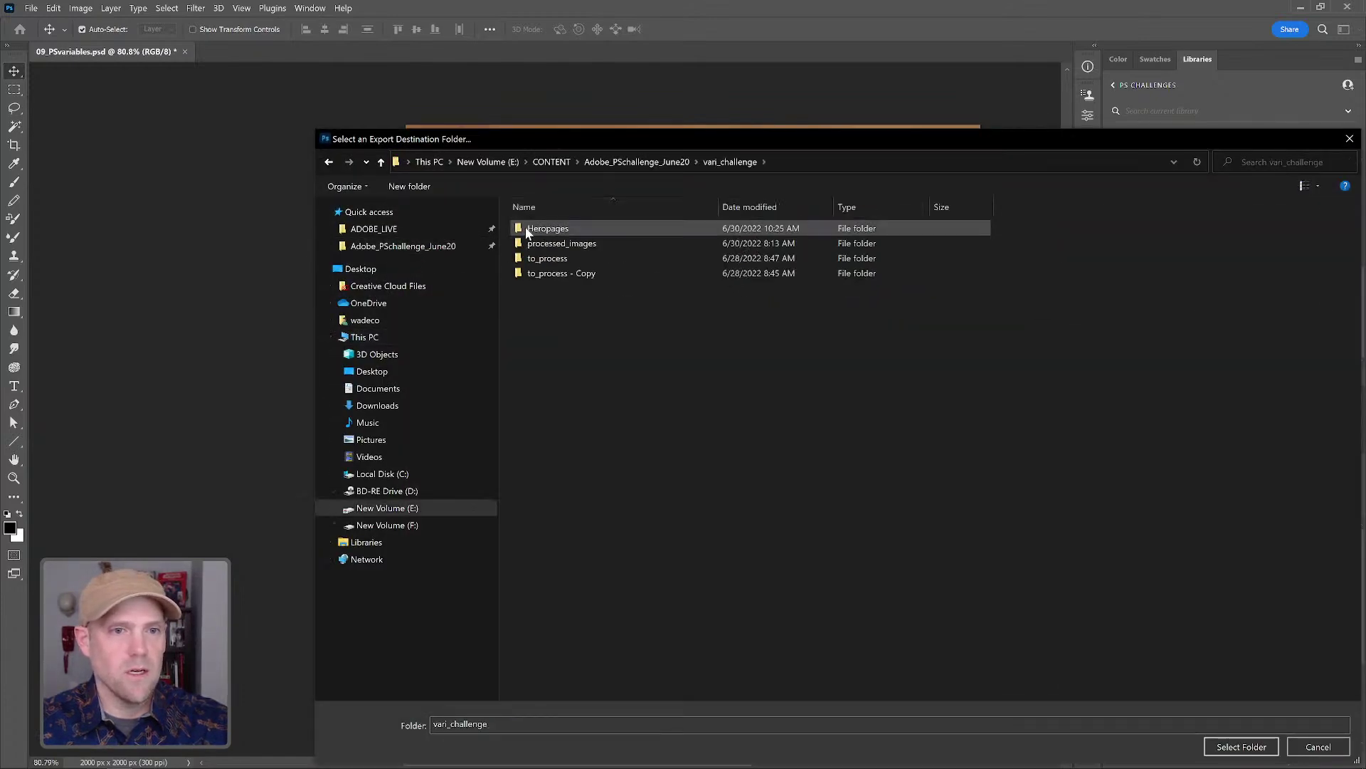
pyautogui.doubleClick(527, 229)
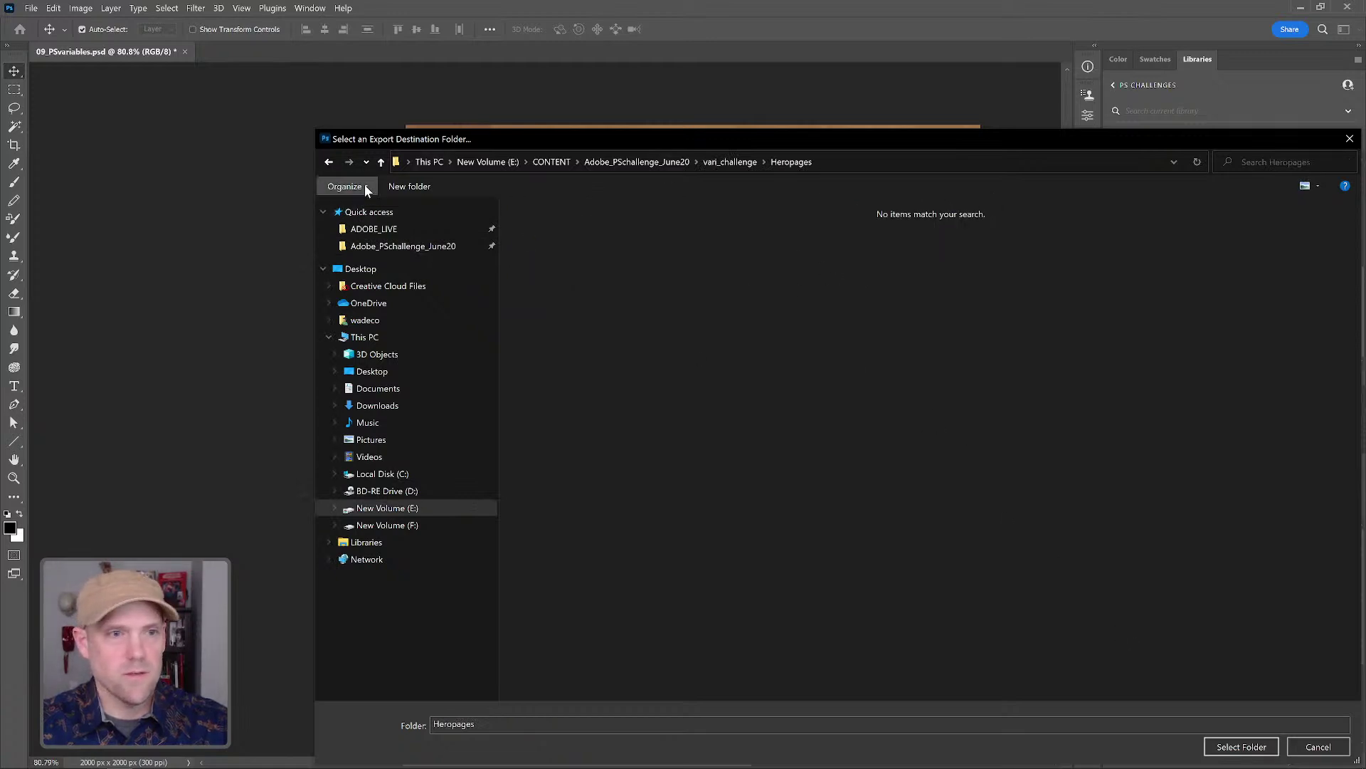
pyautogui.click(328, 162)
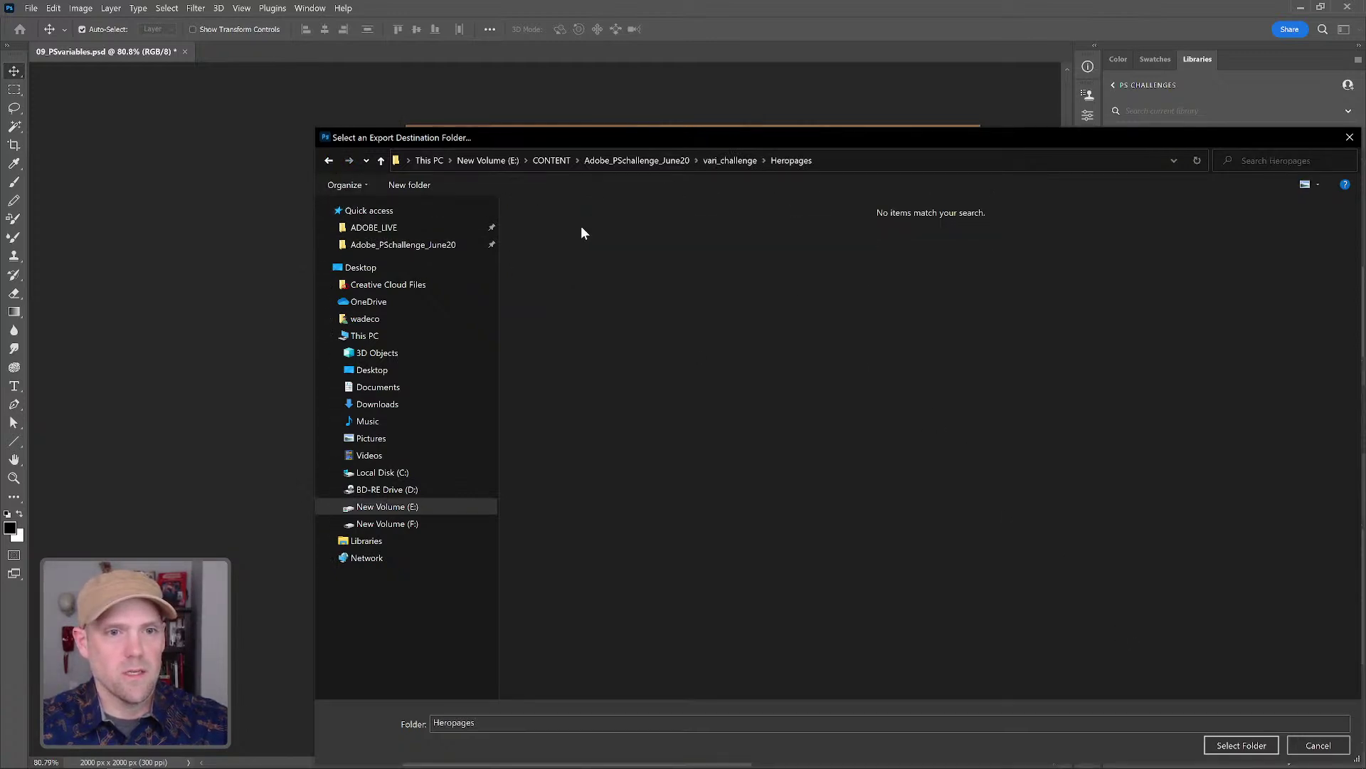
pyautogui.click(1257, 747)
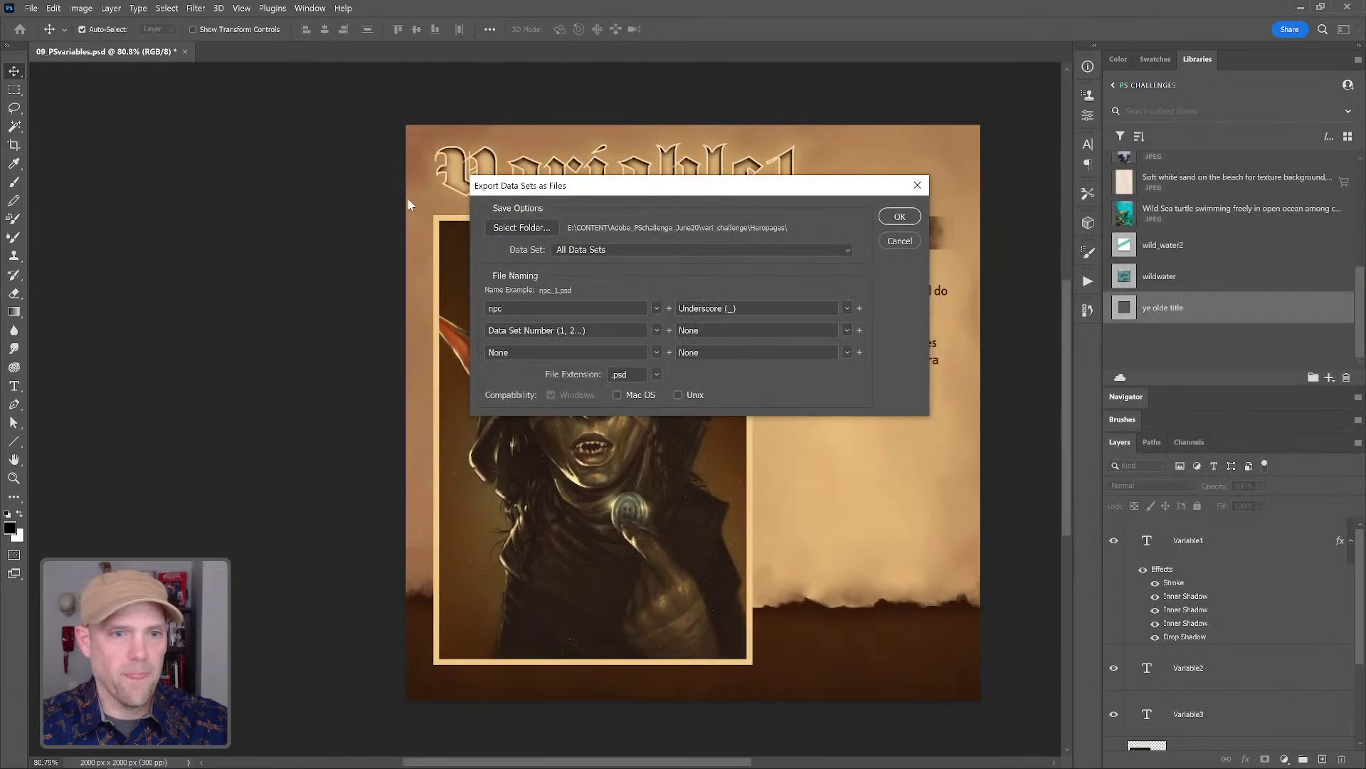
# - Export all data sets as .psd files named npc, underscore and data set number (1, 2...) into the Heropages folder
pyautogui.click(851, 249)
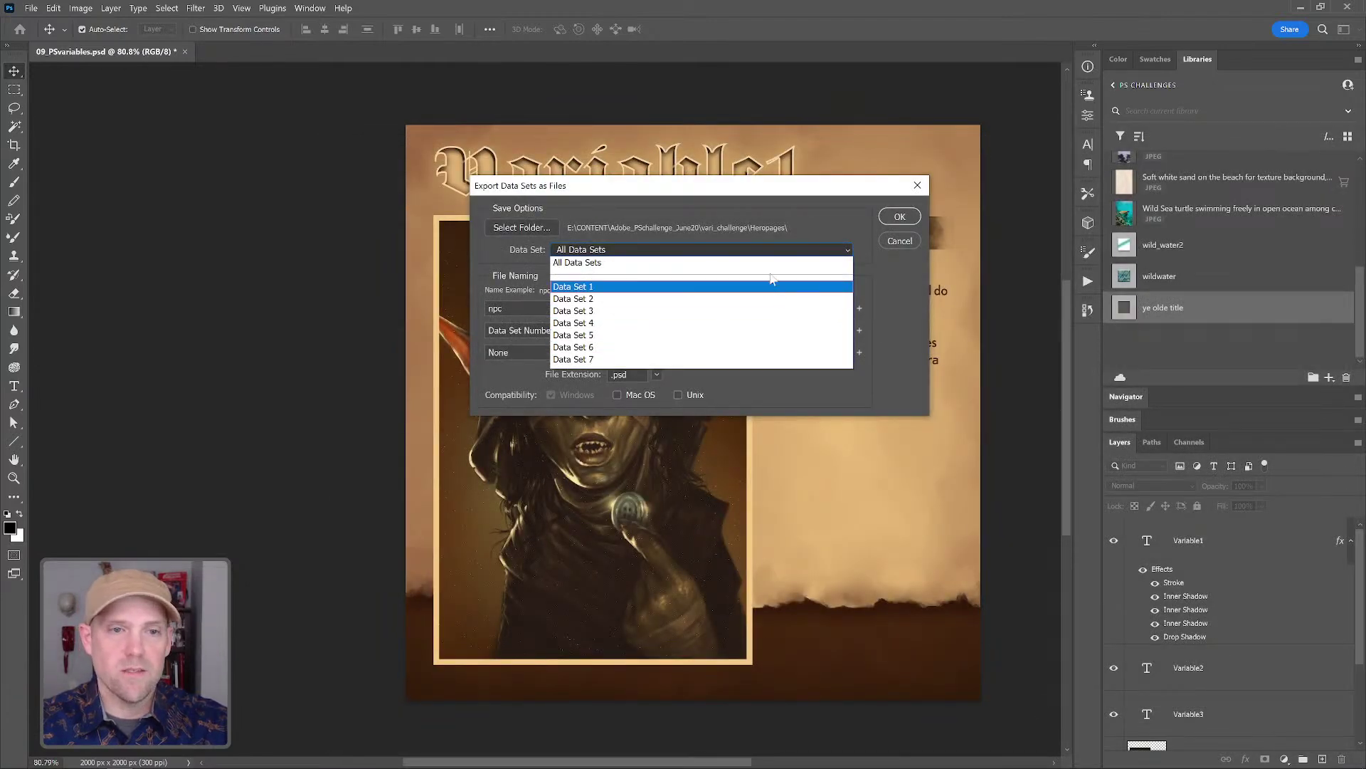
pyautogui.click(812, 209)
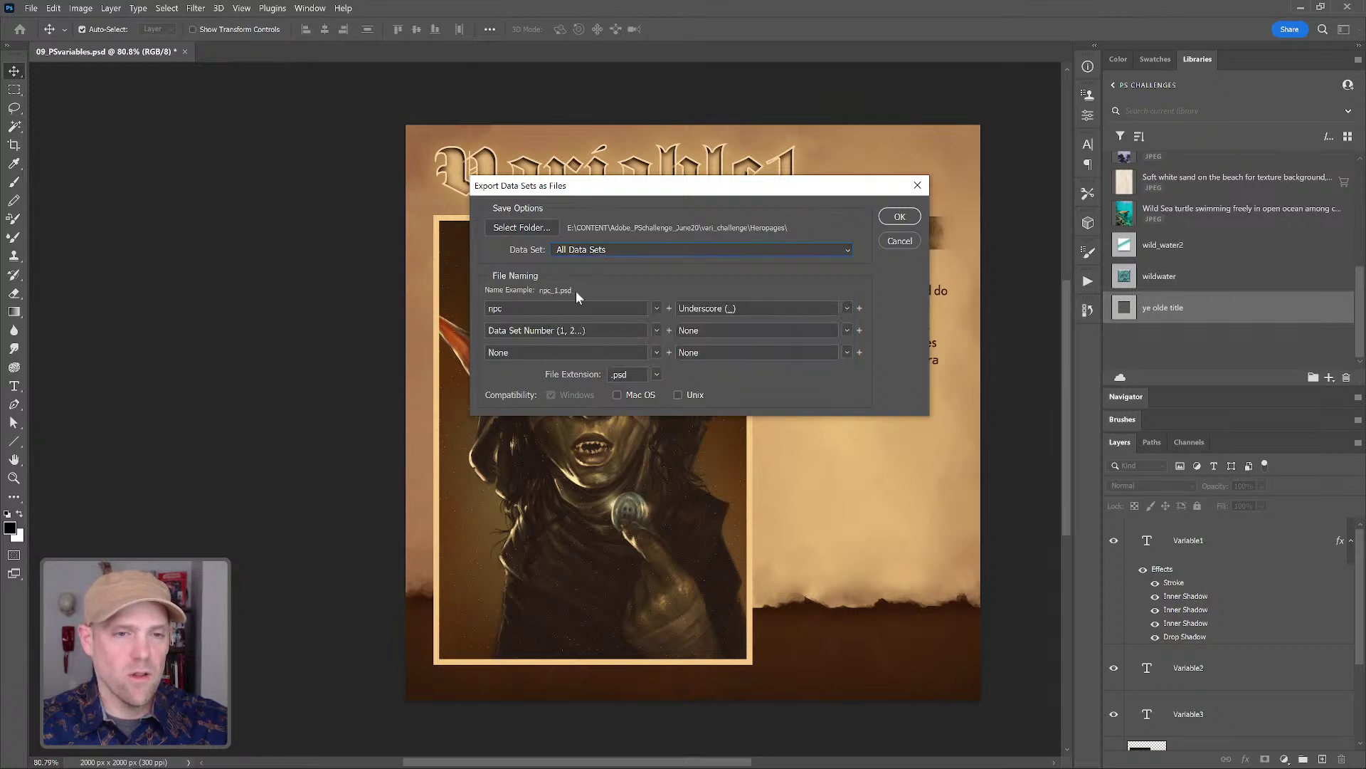
pyautogui.doubleClick(496, 308)
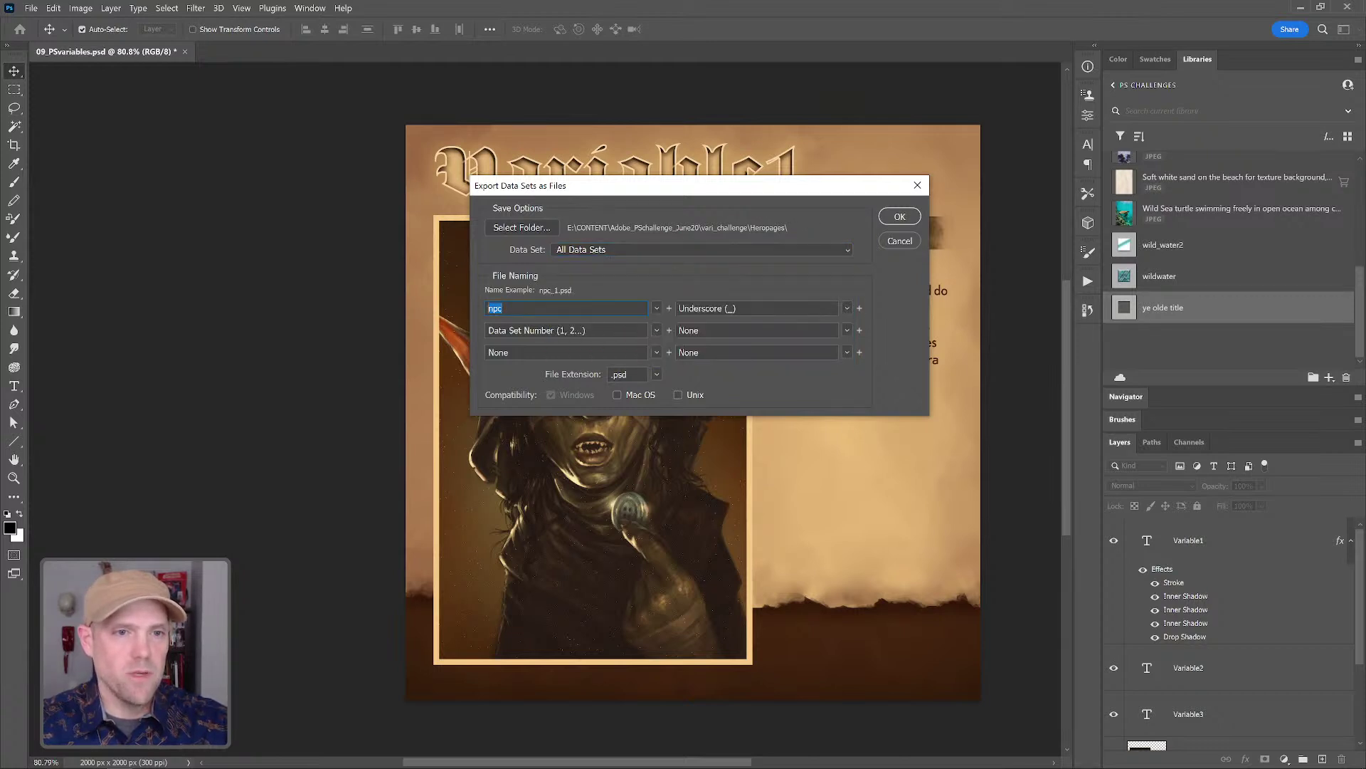
pyautogui.click(656, 330)
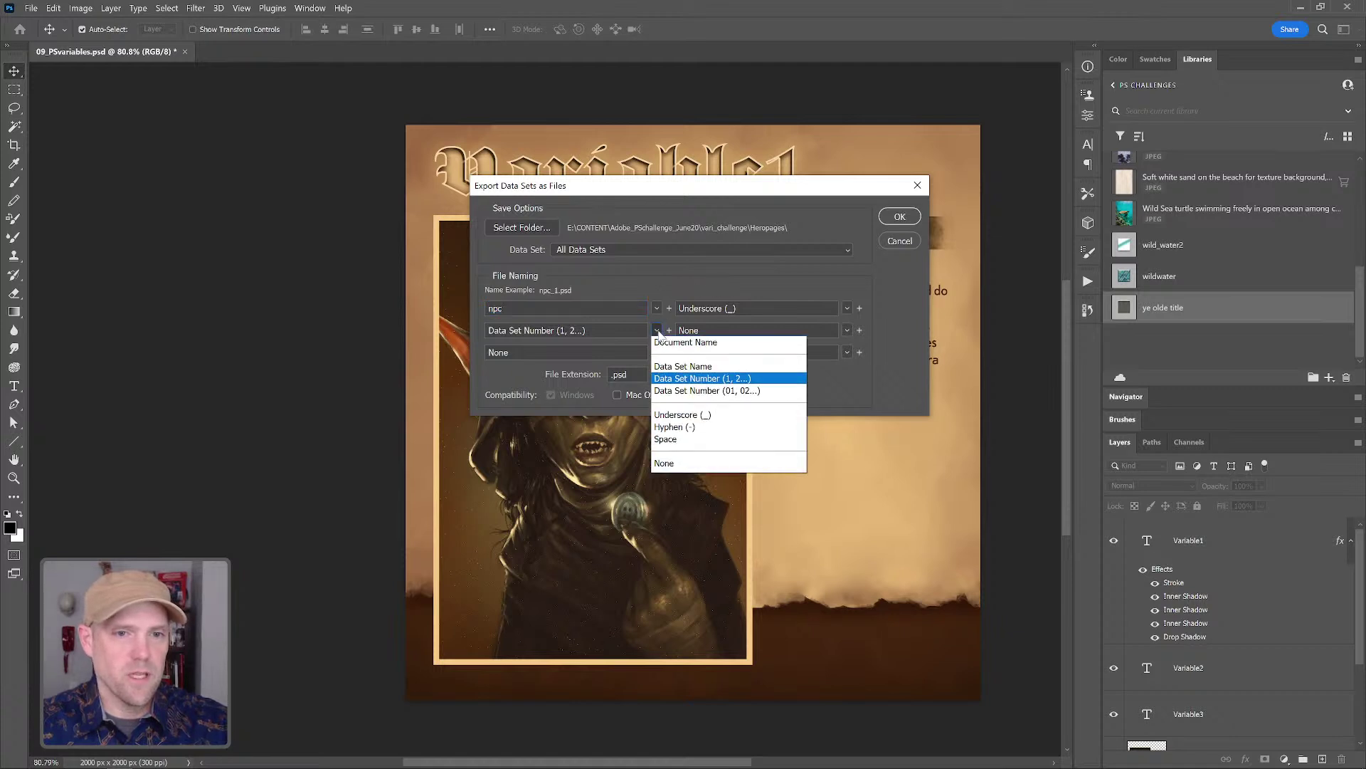
pyautogui.click(687, 378)
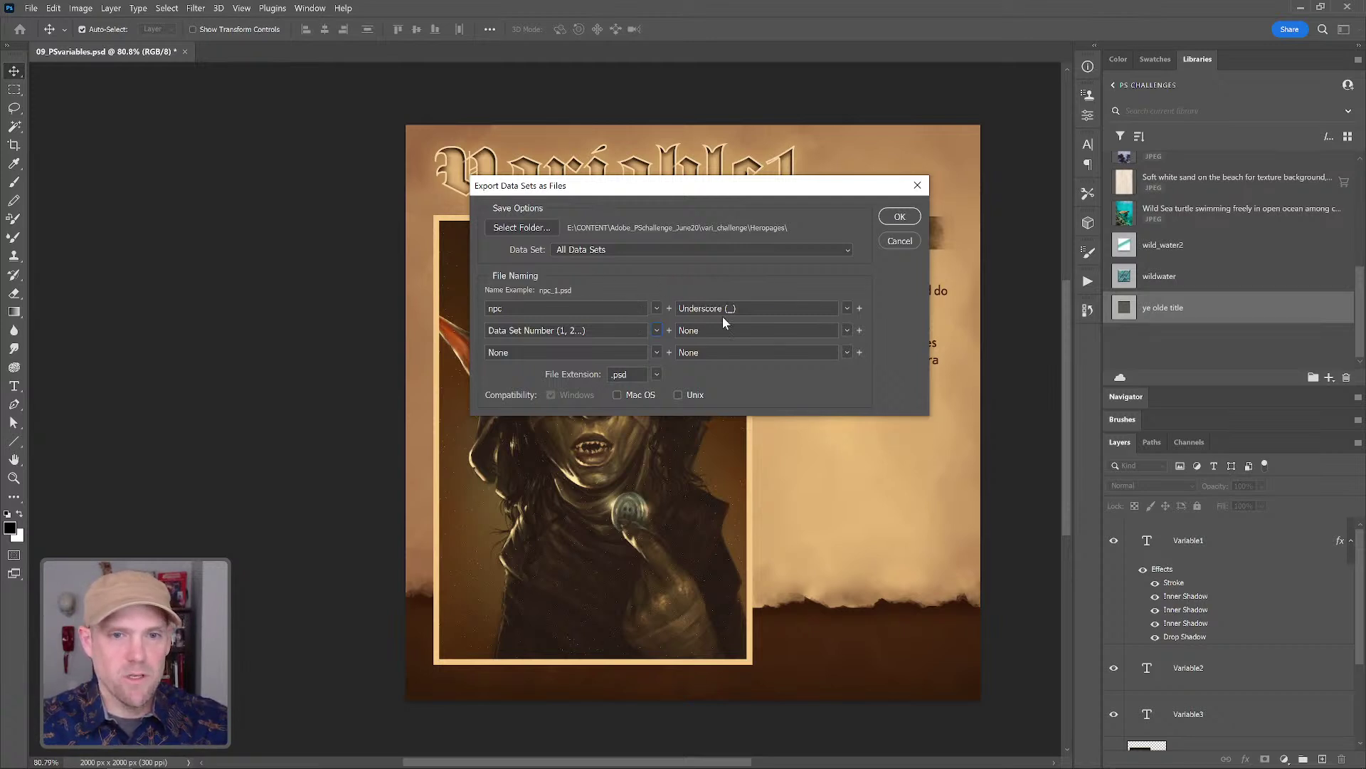
pyautogui.click(909, 218)
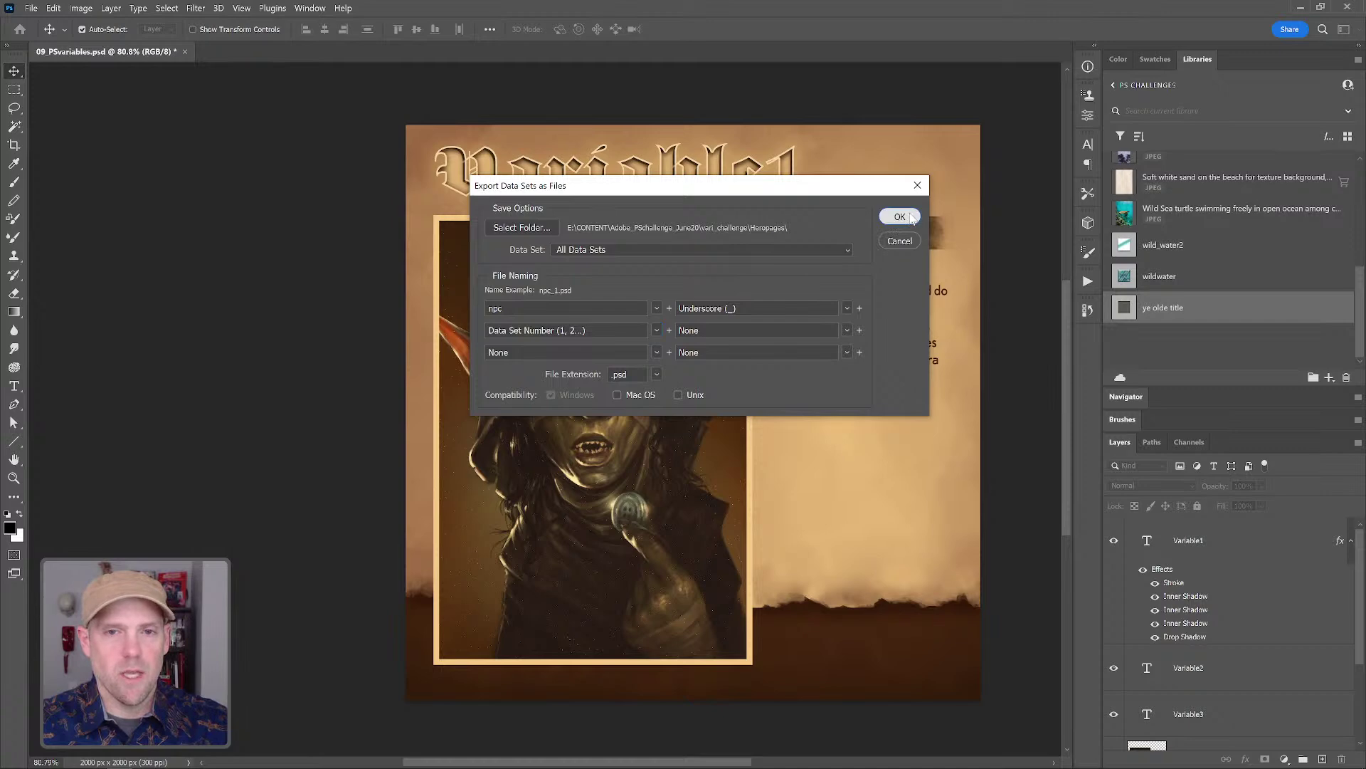
# - Switch to File Explorer, go to the Heropages folder inside vari_challenge, open npc_2 in Photoshop to check the exported page, and close it
pyautogui.moveTo(304, 766)
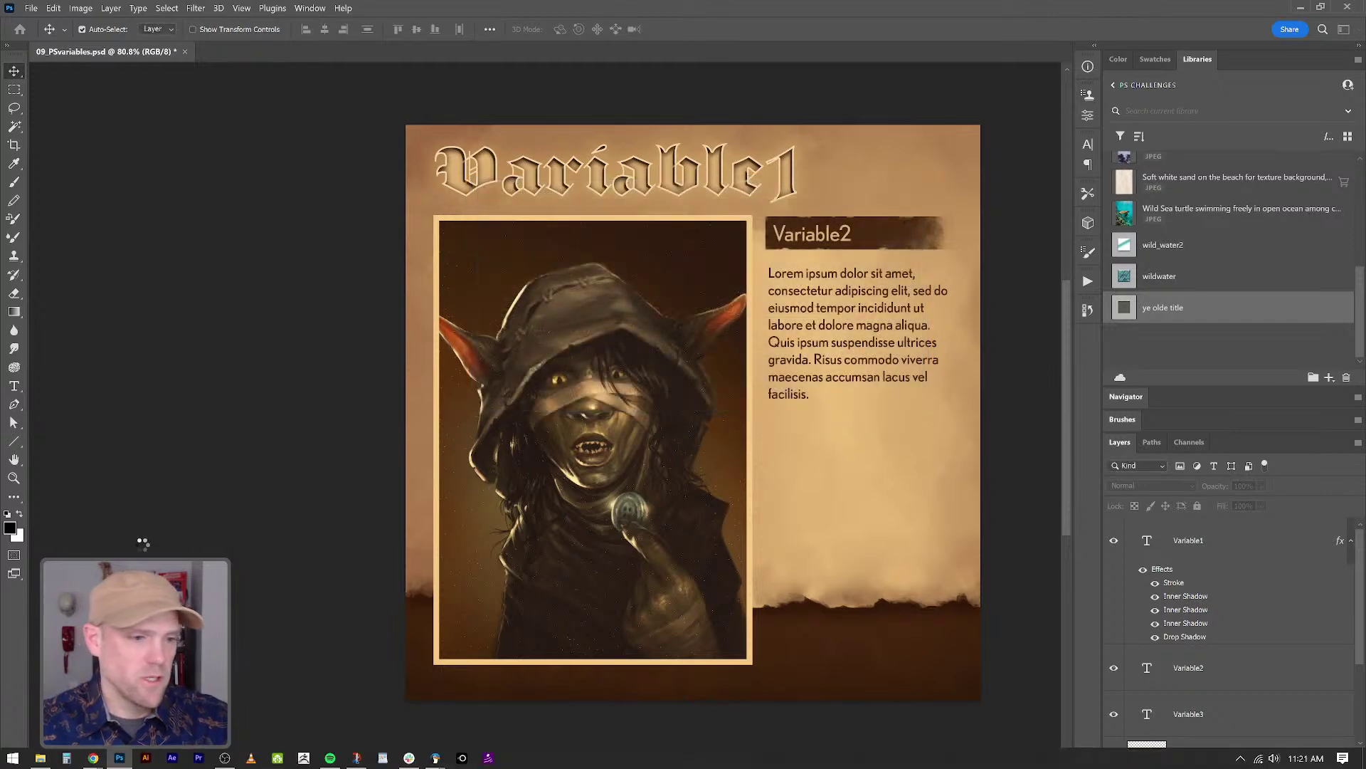
pyautogui.click(39, 759)
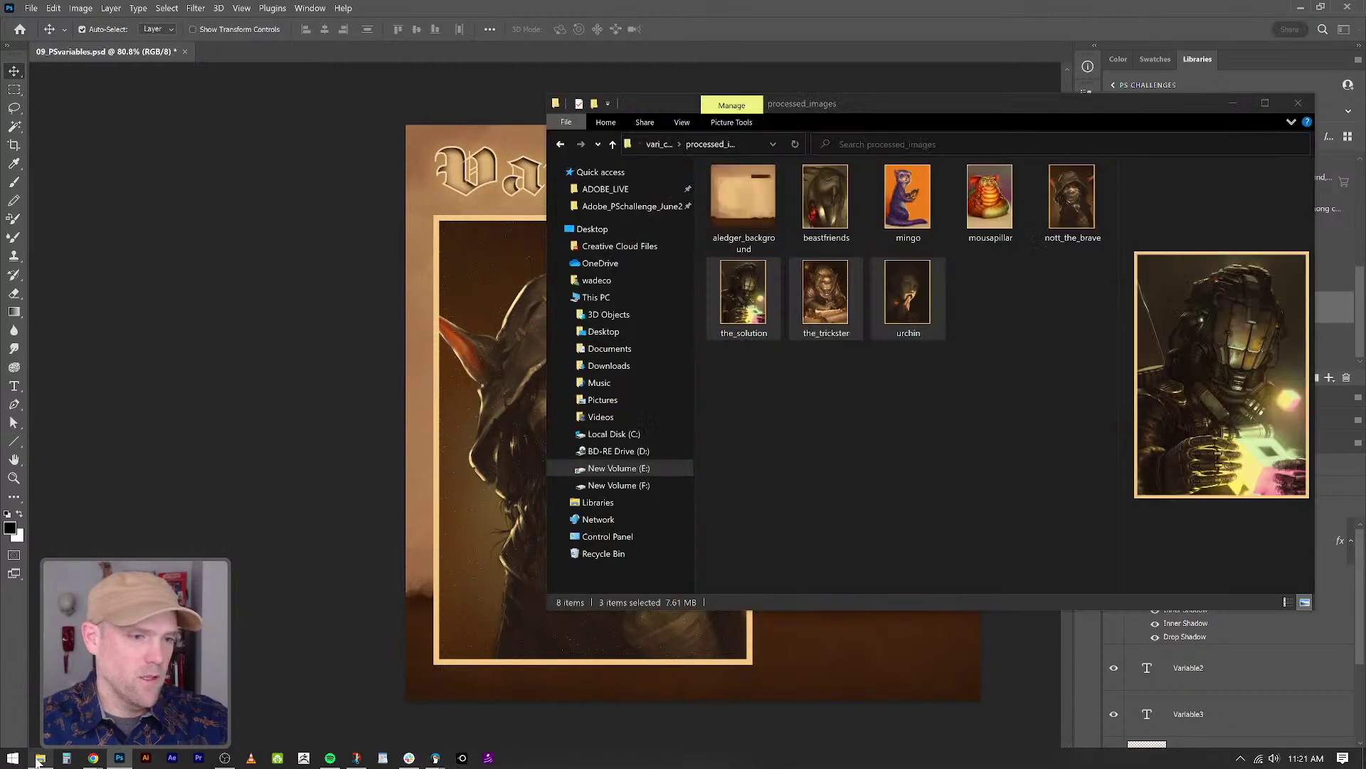
pyautogui.click(613, 145)
pyautogui.doubleClick(736, 187)
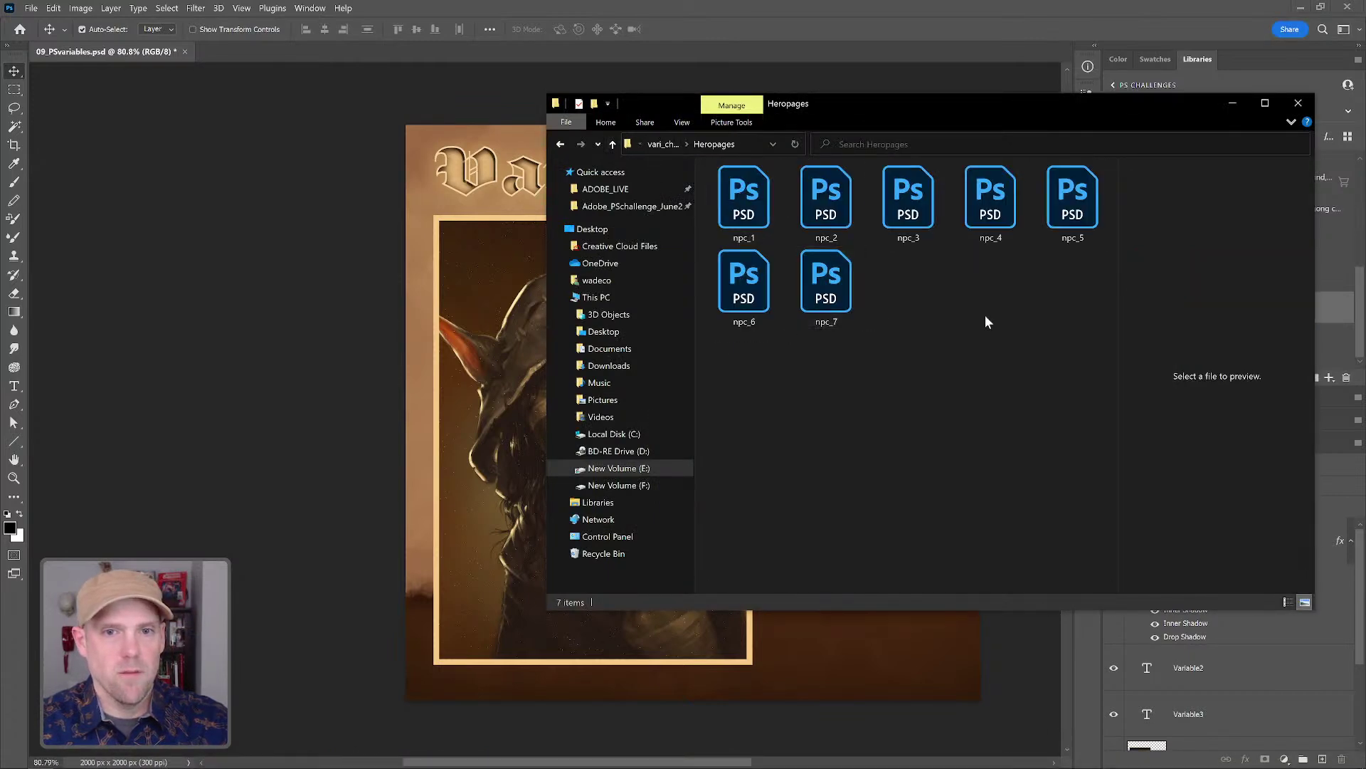
pyautogui.doubleClick(843, 218)
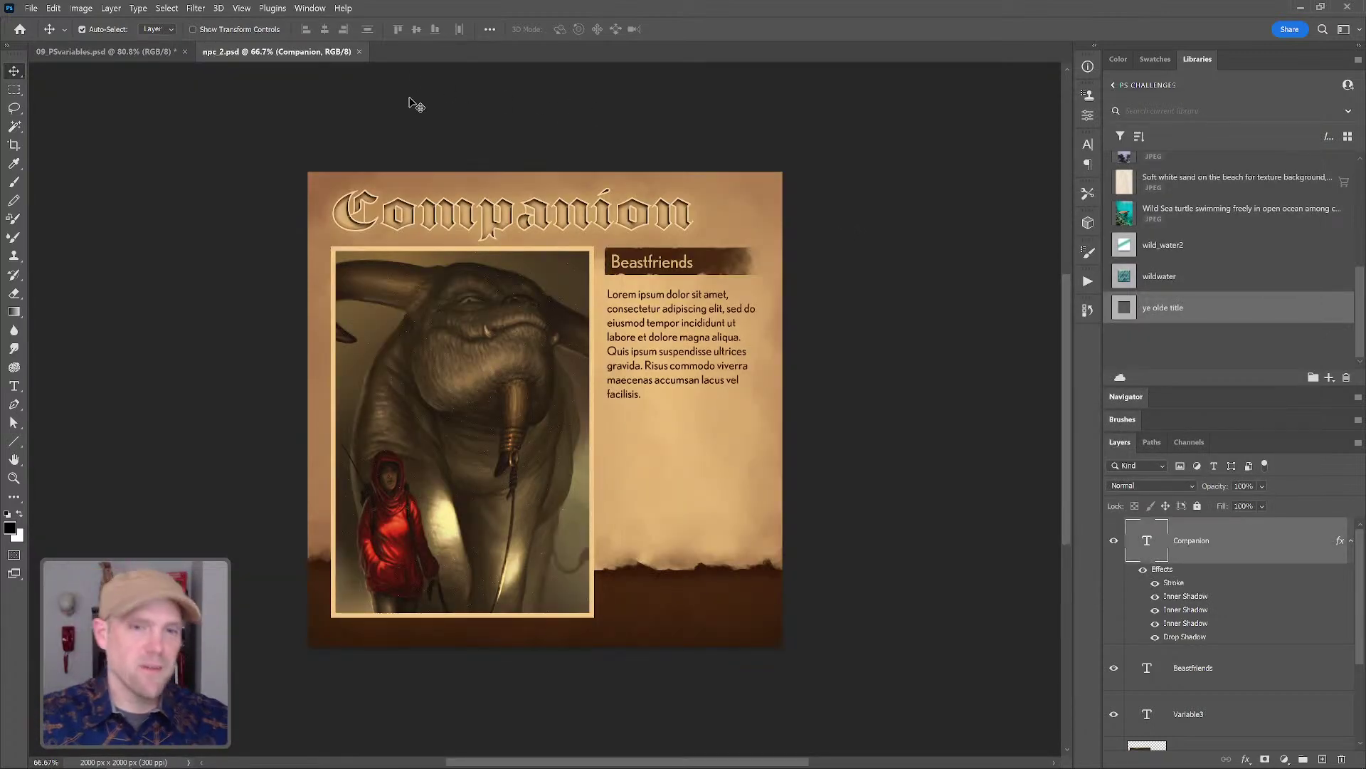
pyautogui.click(360, 52)
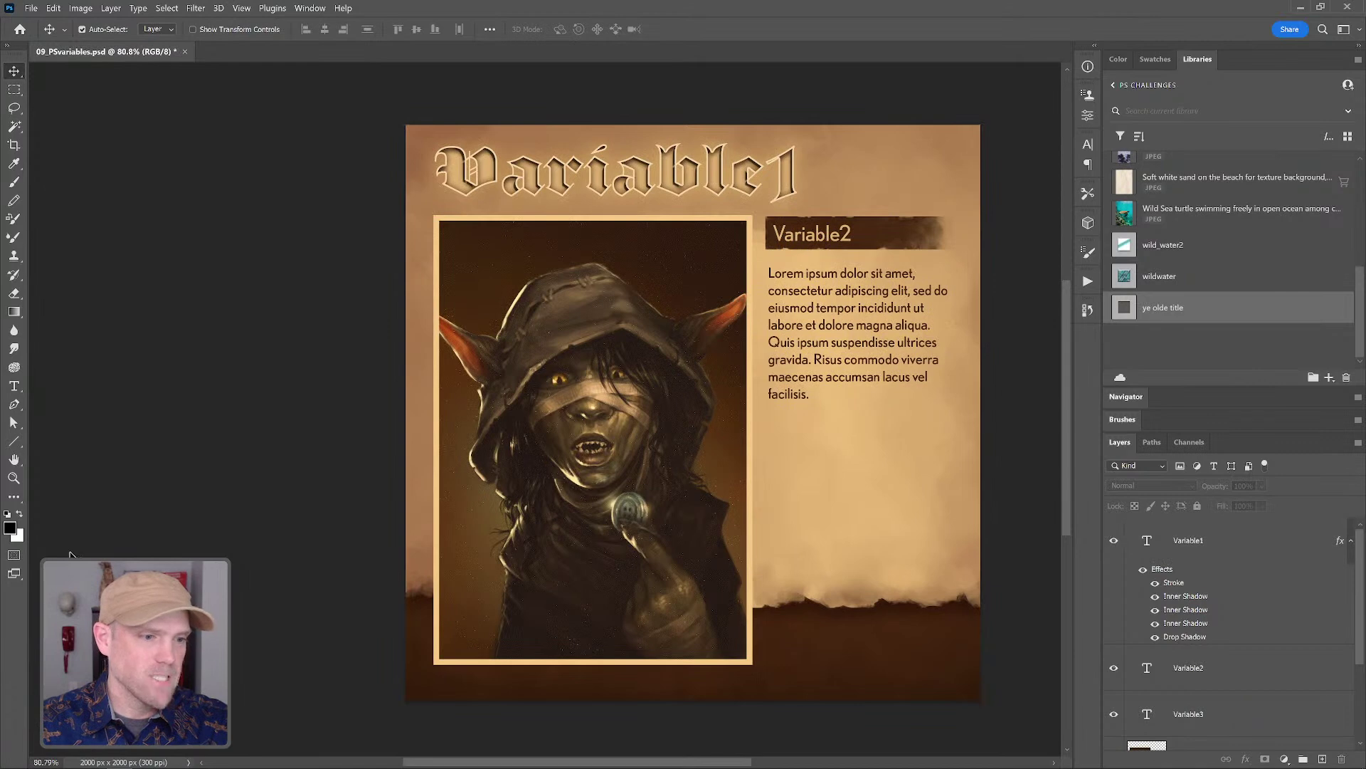
# - Start a PDF Presentation and add npc_1 through npc_7 from the Heropages folder inside vari_challenge as source files
pyautogui.moveTo(91, 763)
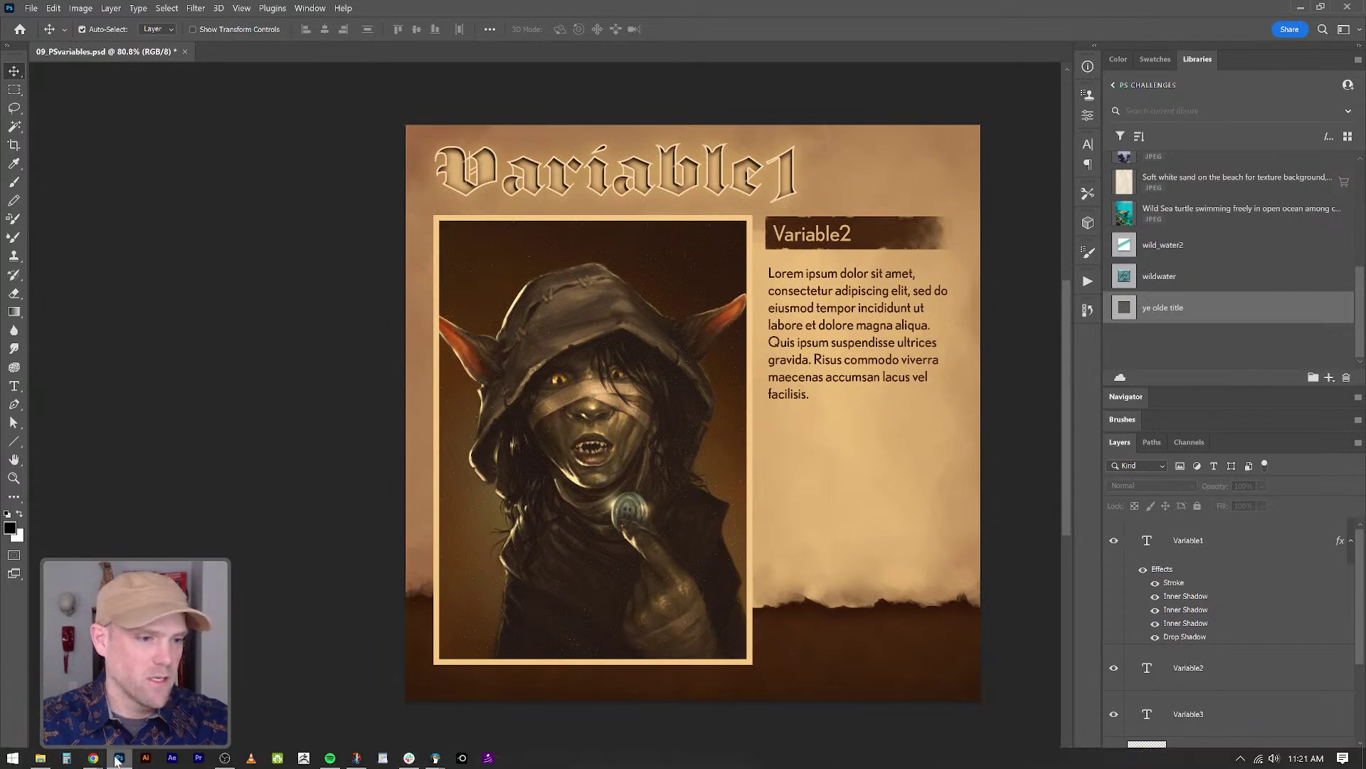
pyautogui.click(32, 8)
pyautogui.moveTo(53, 8)
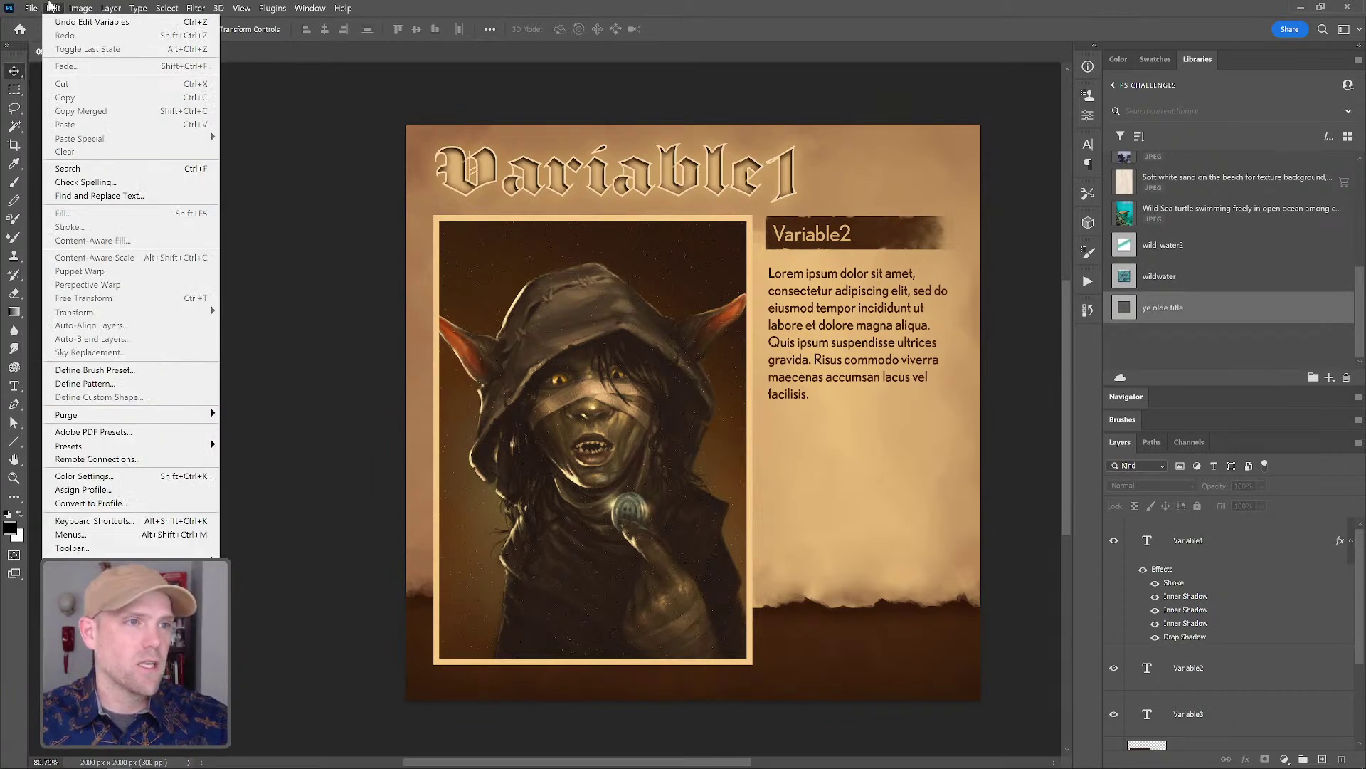
pyautogui.moveTo(110, 321)
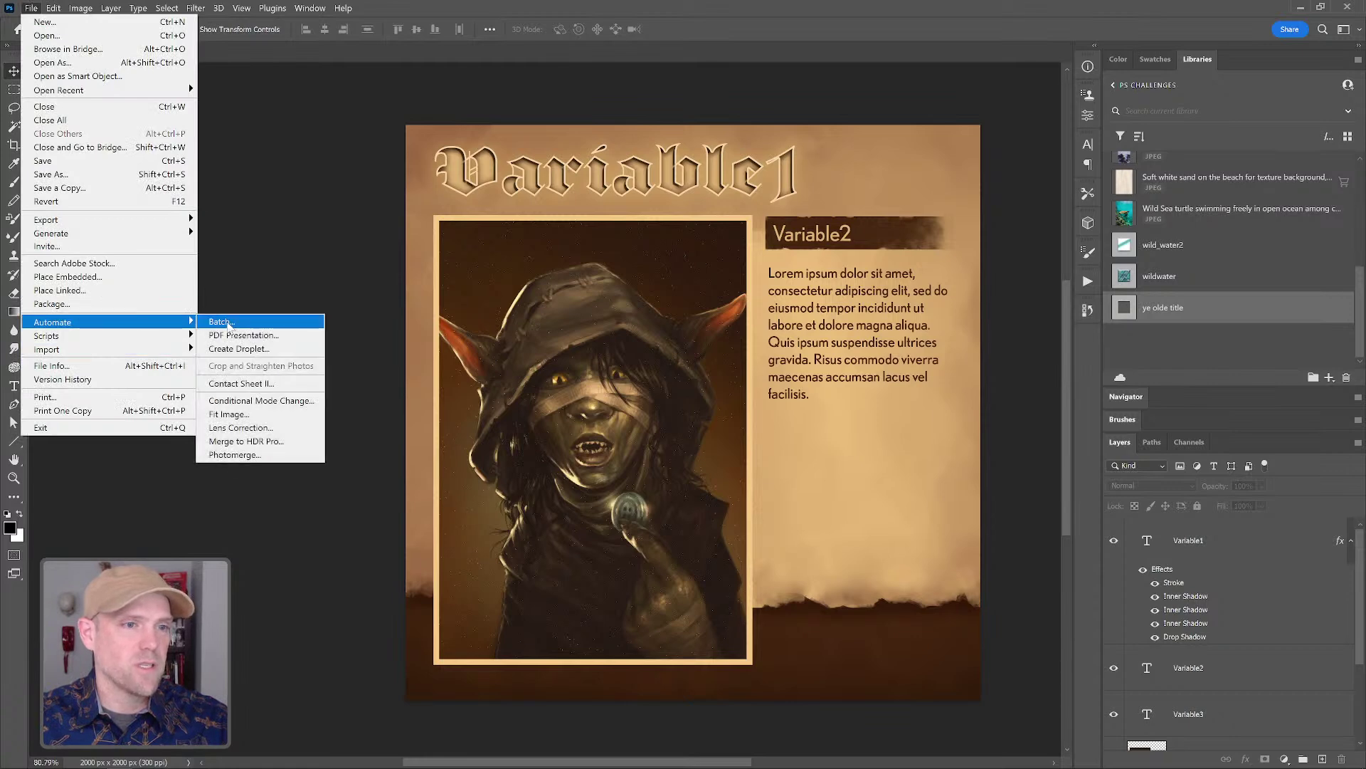
pyautogui.click(238, 334)
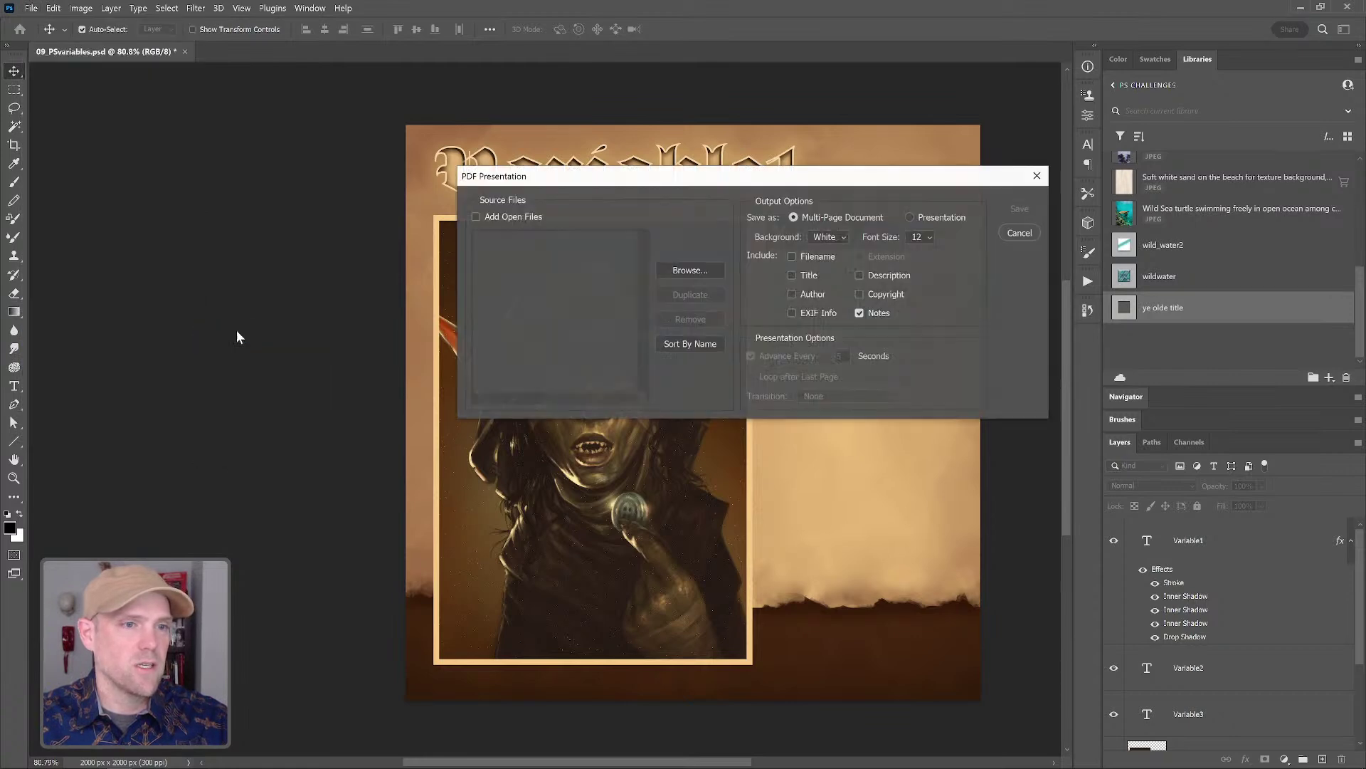
pyautogui.click(702, 270)
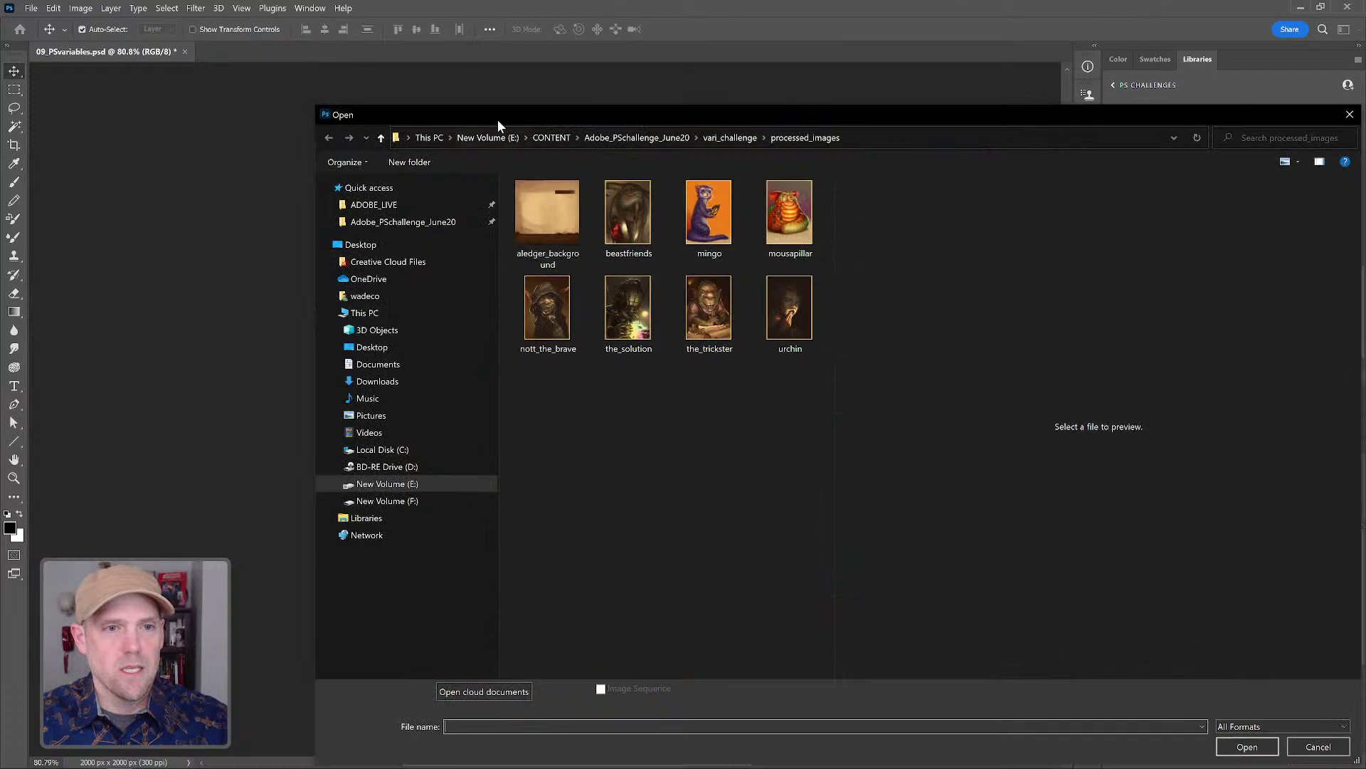
pyautogui.click(436, 221)
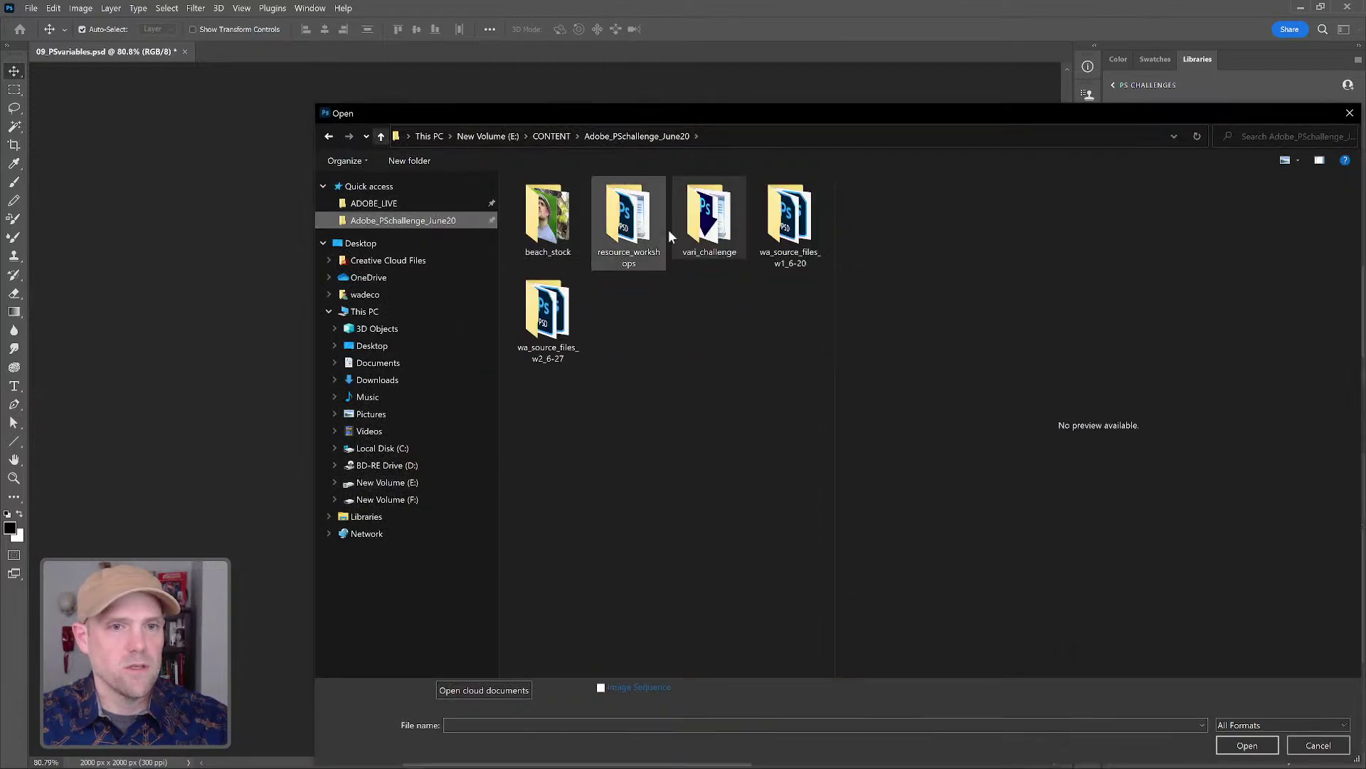
pyautogui.doubleClick(710, 221)
pyautogui.doubleClick(547, 202)
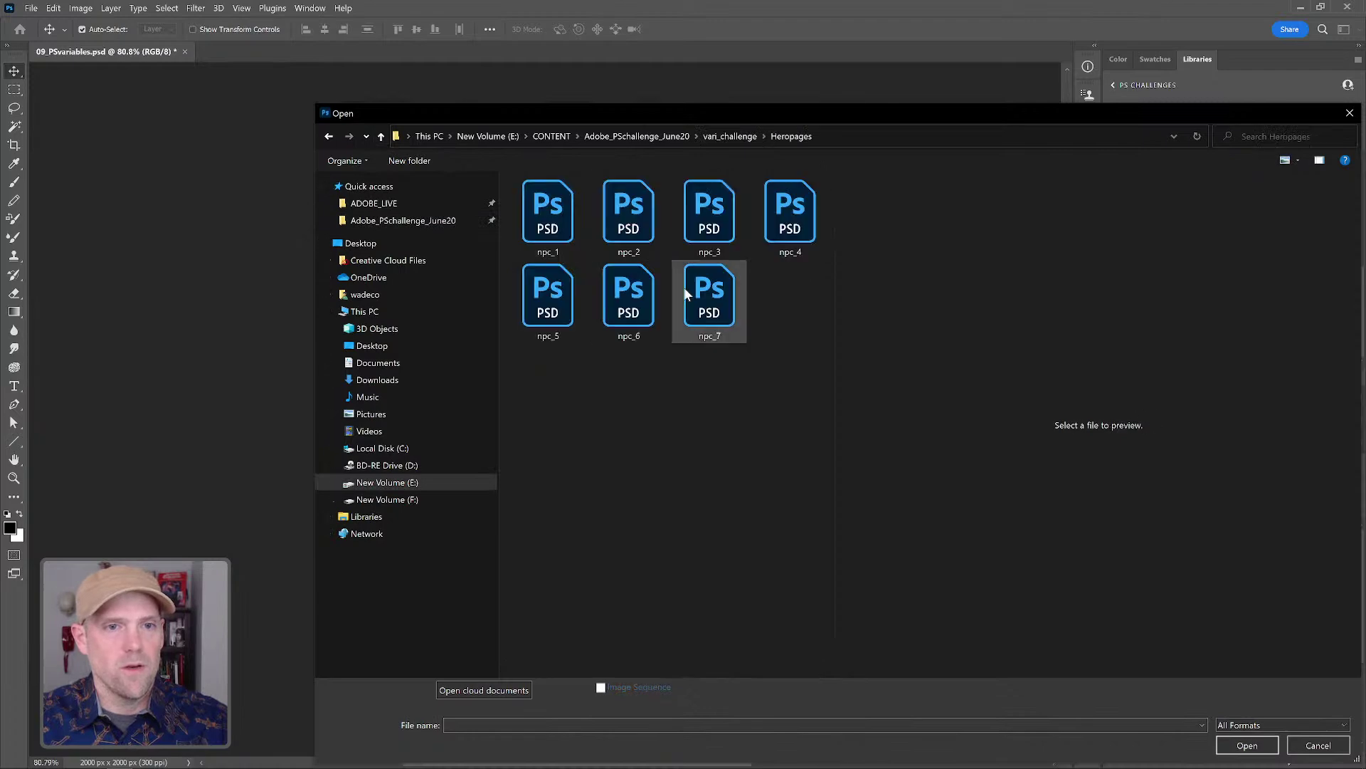
pyautogui.moveTo(785, 370); pyautogui.dragTo(552, 180)
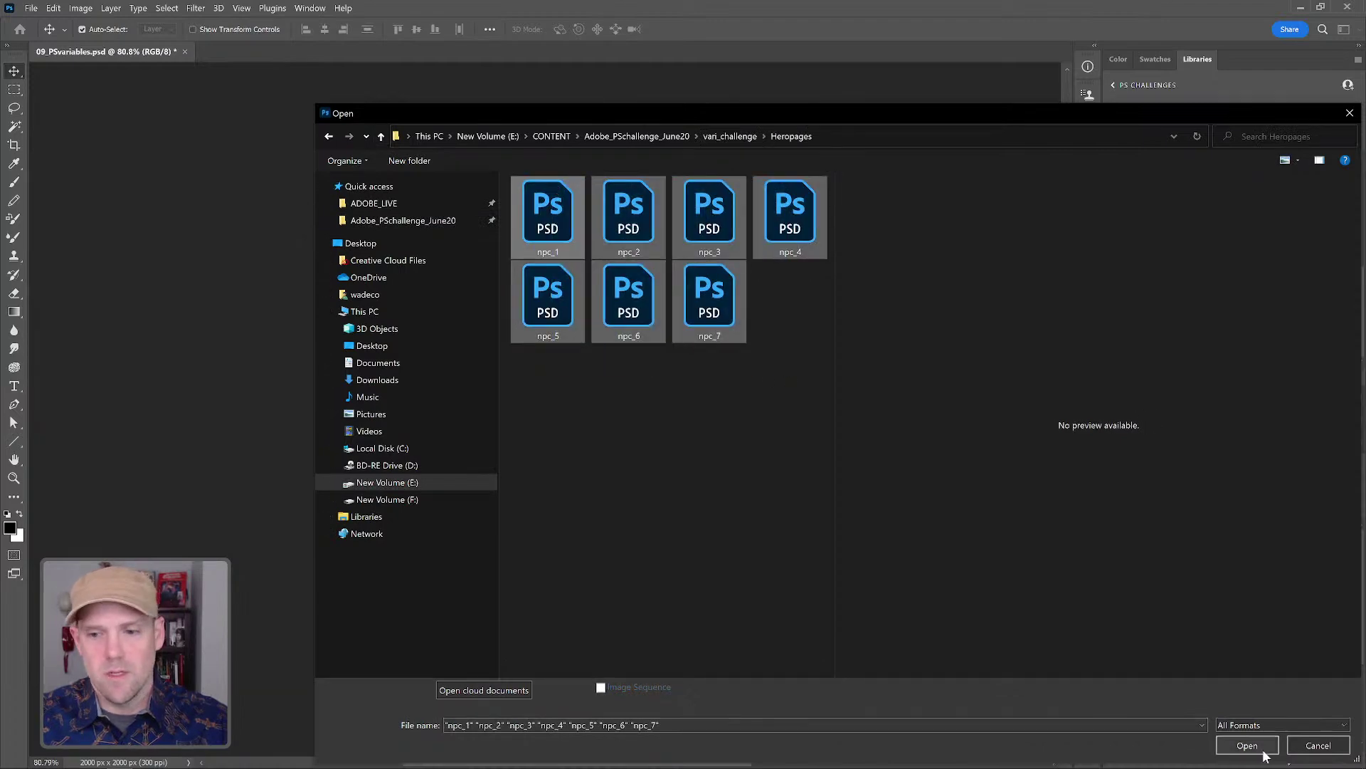
pyautogui.click(1249, 745)
# - Sort the PDF presentation's source files by name so the npc pages run in numerical order
pyautogui.moveTo(495, 272)
pyautogui.mouseDown()
pyautogui.moveTo(498, 289)
pyautogui.moveTo(505, 272)
pyautogui.mouseUp()
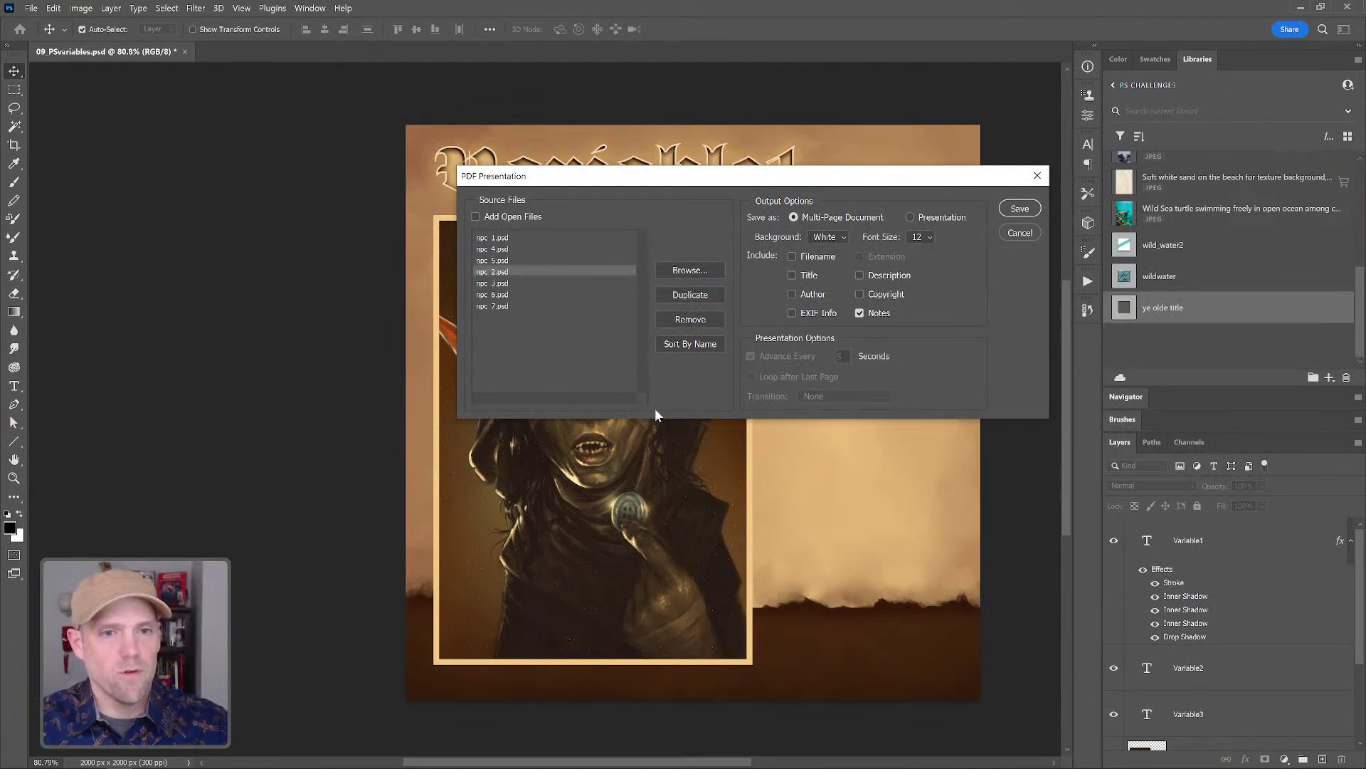
pyautogui.click(677, 349)
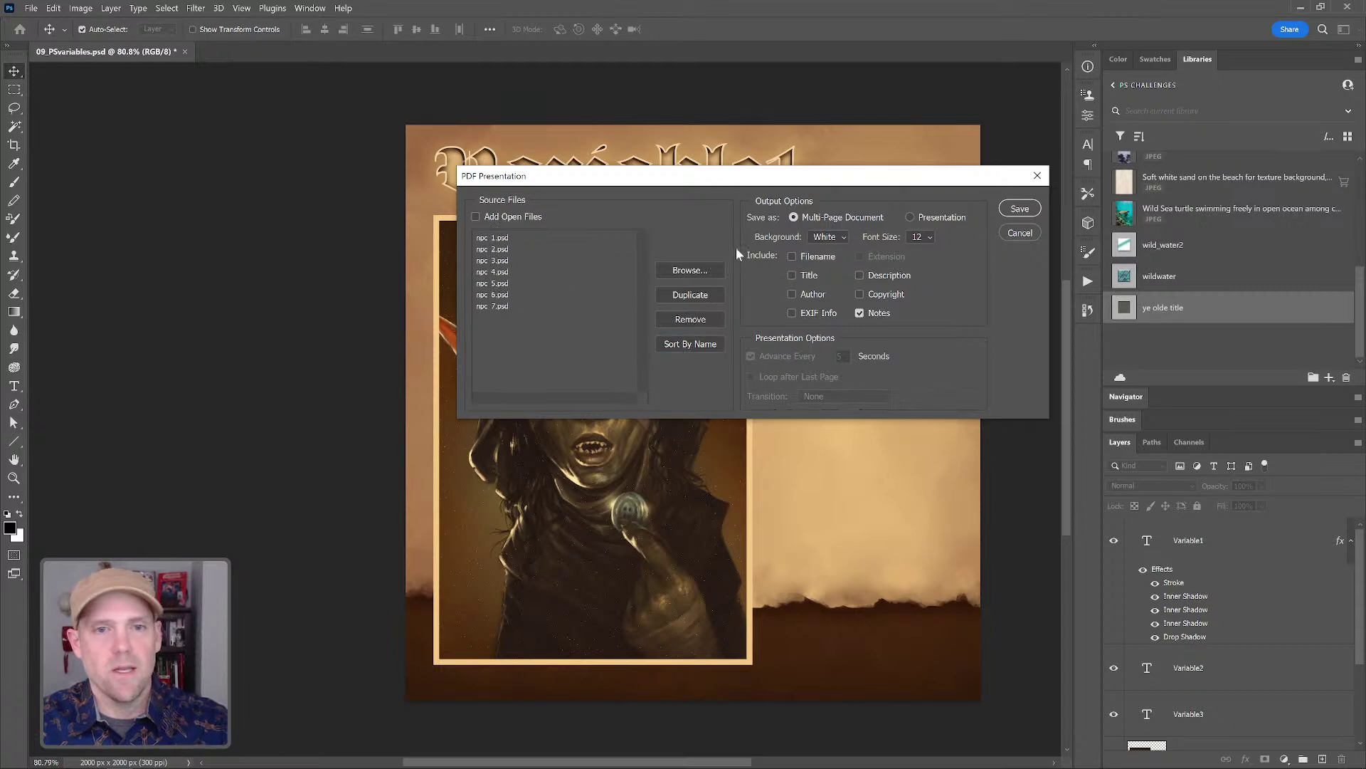
pyautogui.moveTo(759, 180); pyautogui.dragTo(723, 172)
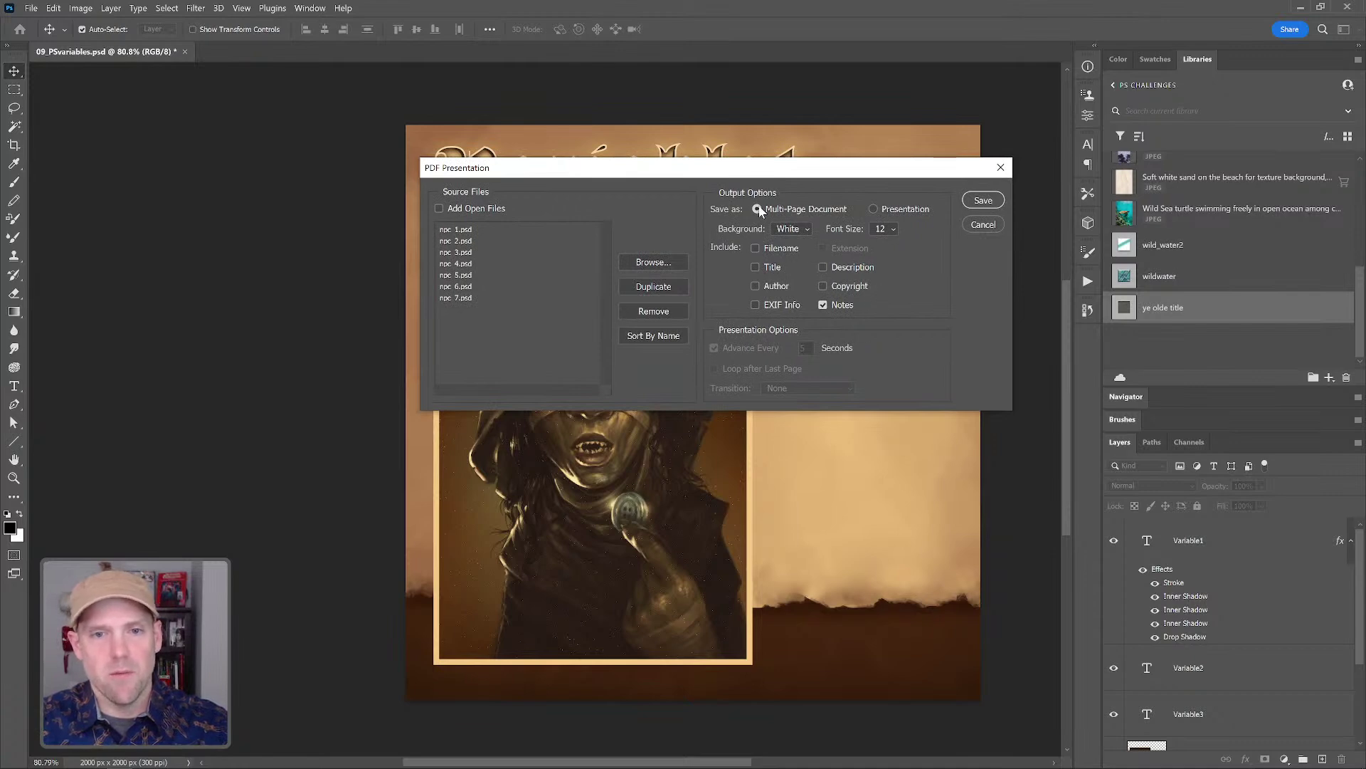
# - Save the multi-page PDF as Untitled in the Heropages folder inside vari_challenge, using the High Quality Print preset with fast web preview optimization
pyautogui.click(981, 200)
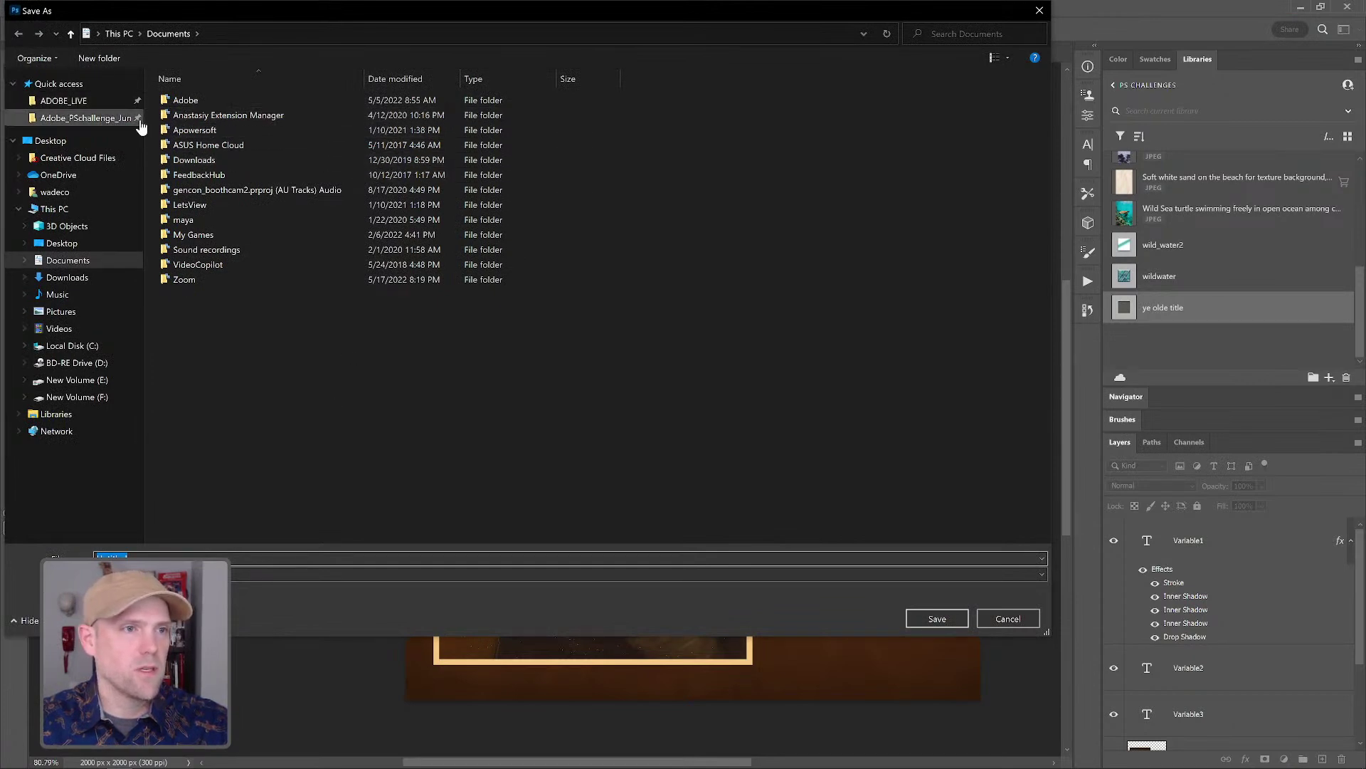
pyautogui.click(108, 119)
pyautogui.doubleClick(362, 125)
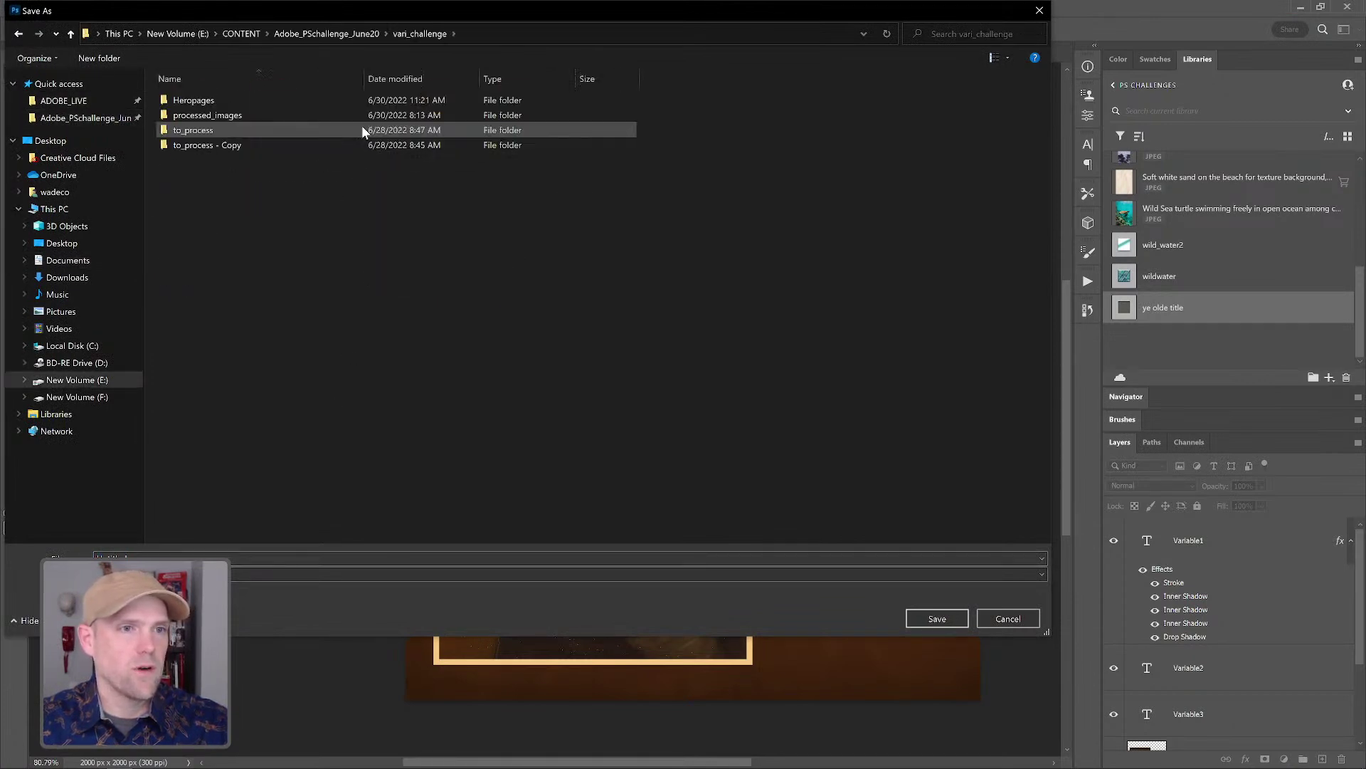
pyautogui.hotkey('ctrl', 'a')
pyautogui.press('BackSpace')
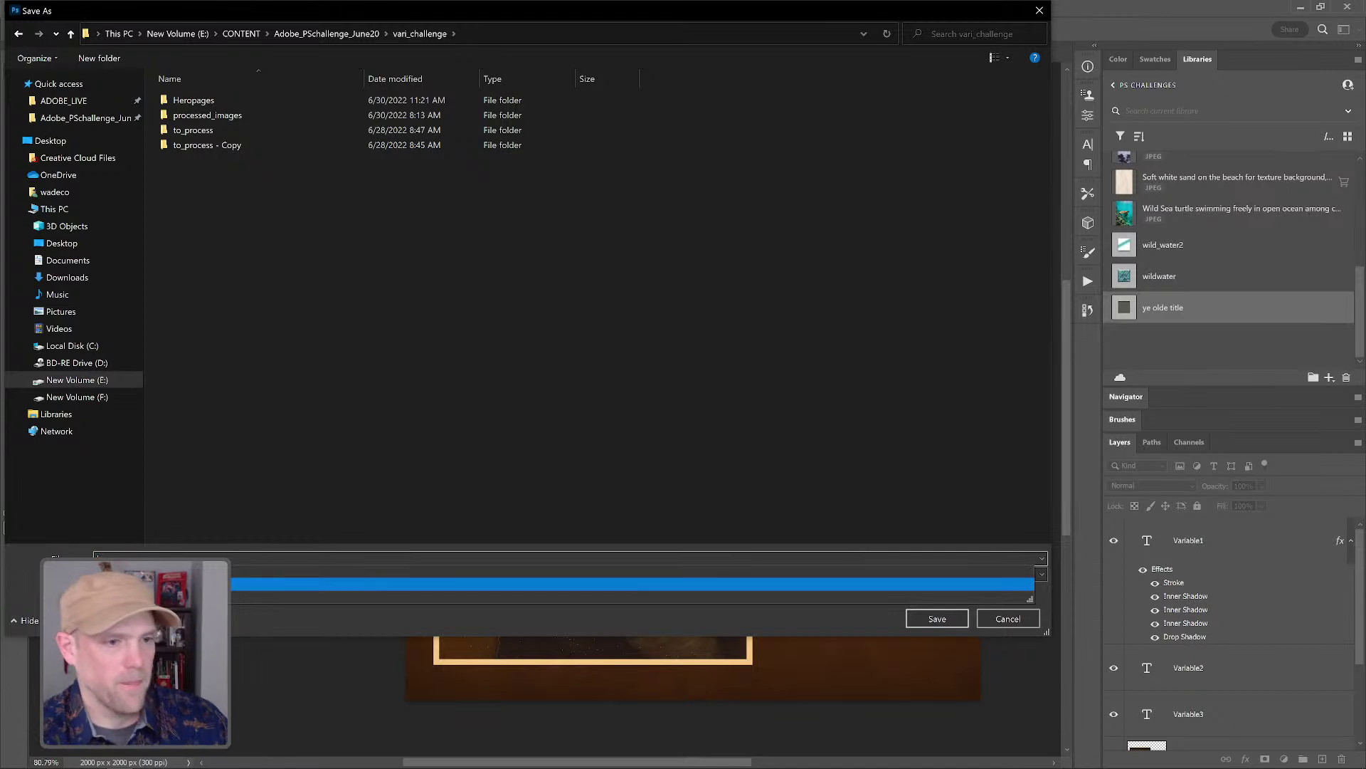
pyautogui.click(932, 619)
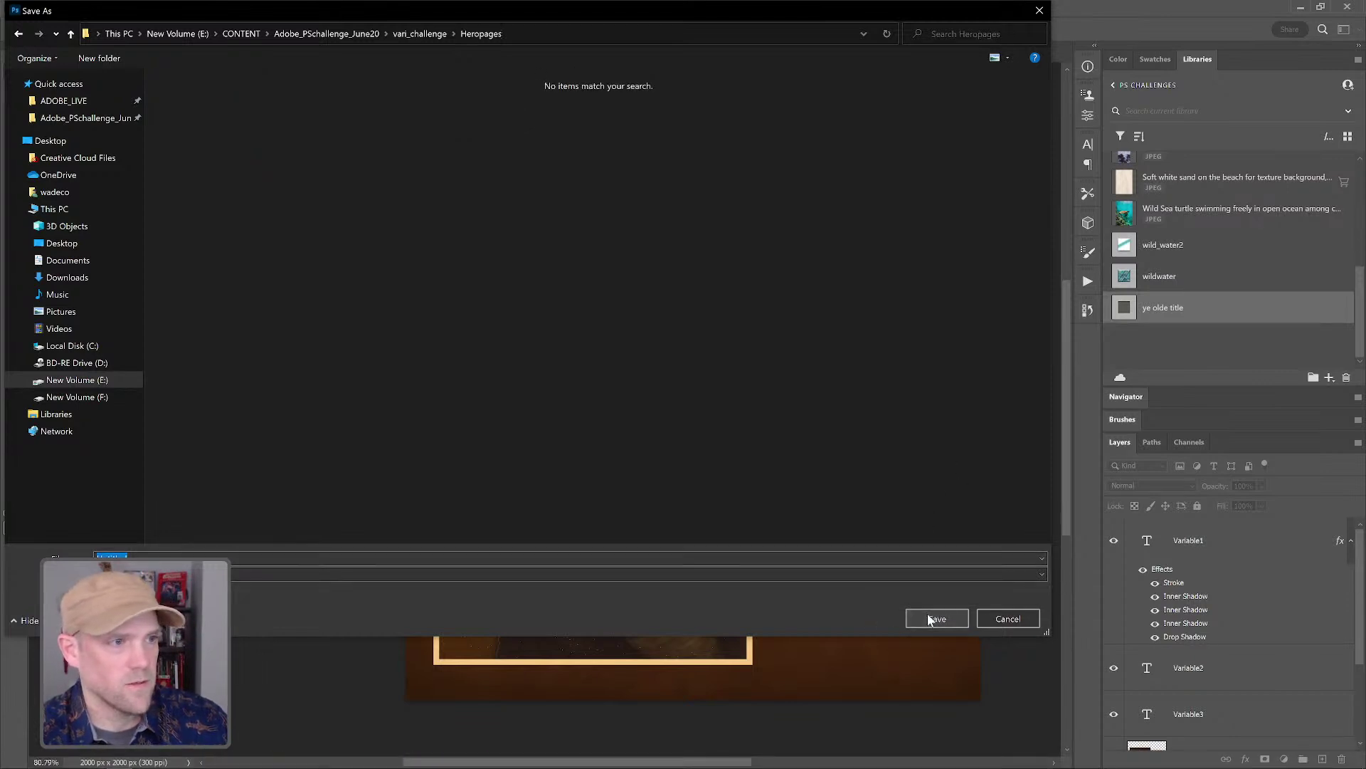
pyautogui.click(941, 620)
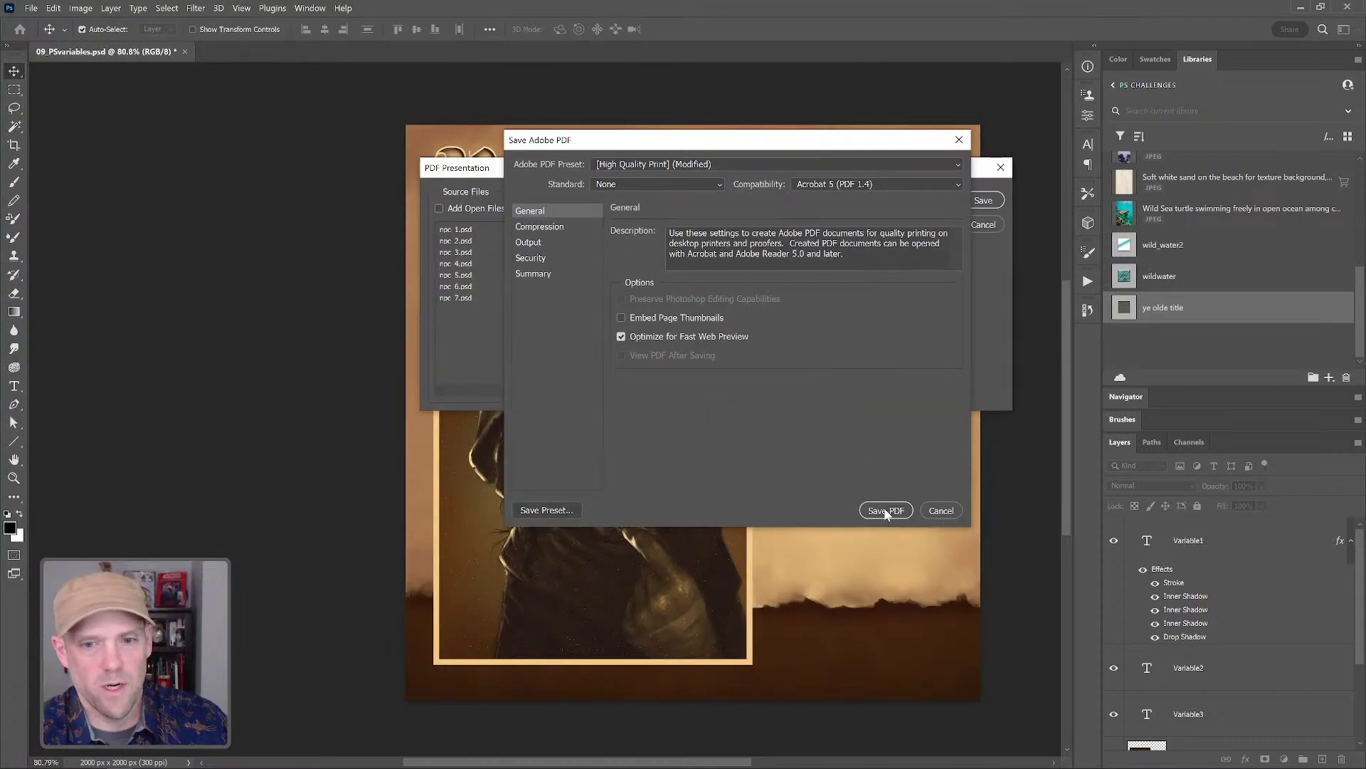
pyautogui.click(887, 510)
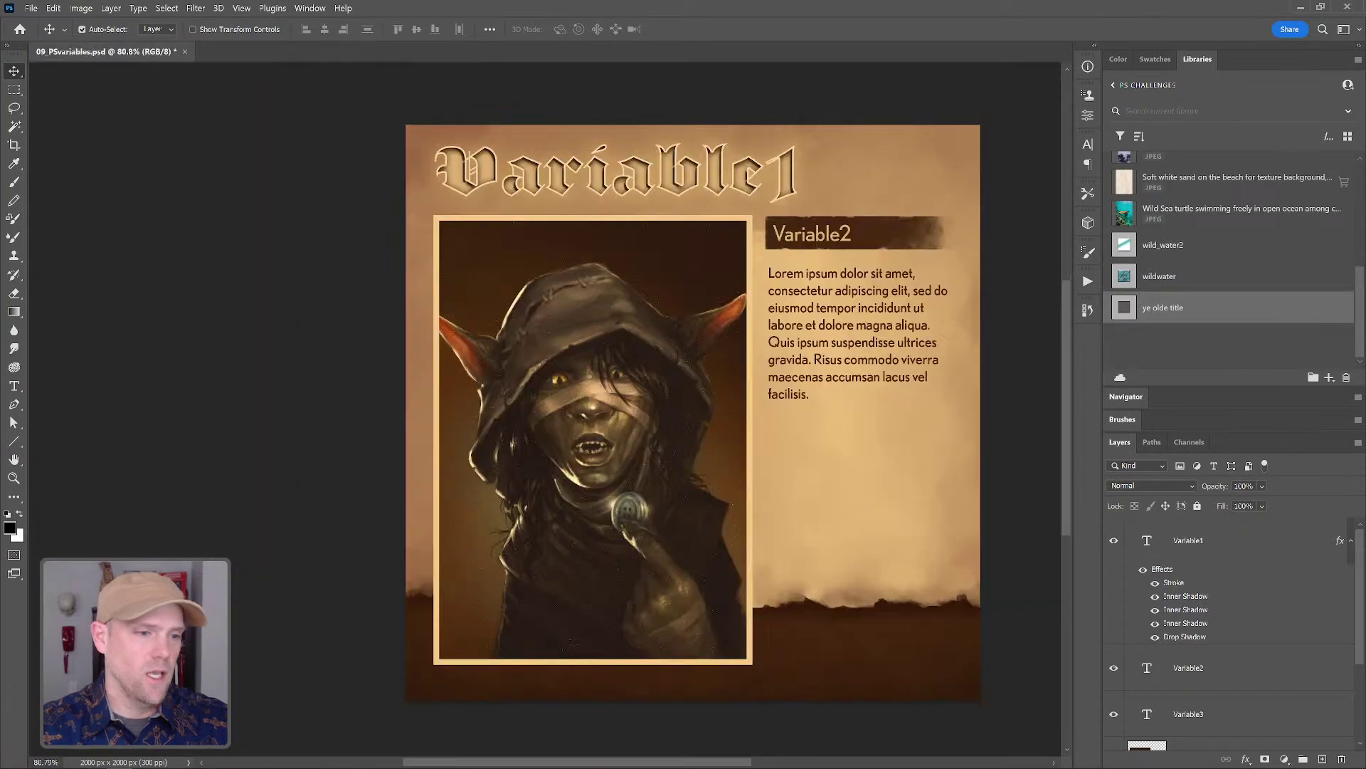
# - Open the Untitled PDF from the Heropages folder in File Explorer, review its hero pages, close it and return to Photoshop
pyautogui.moveTo(47, 764)
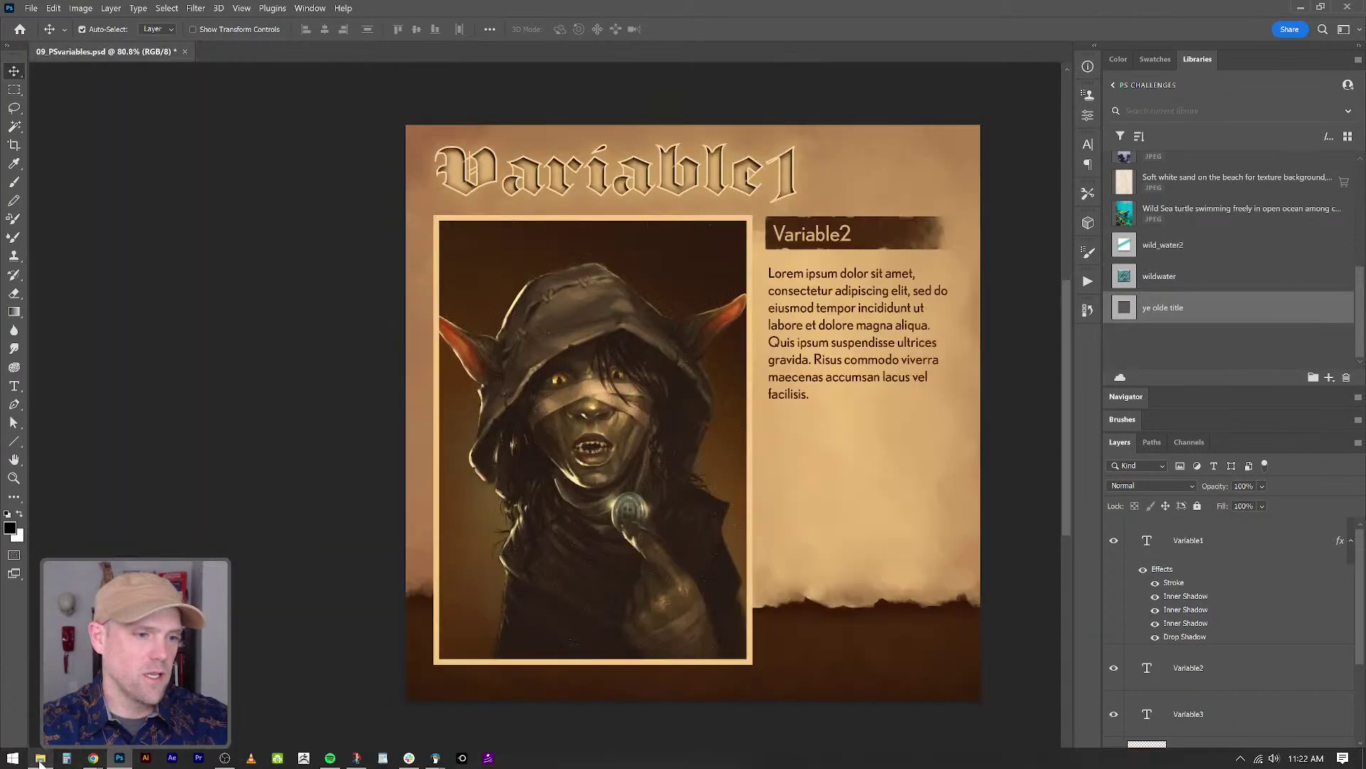
pyautogui.click(41, 758)
pyautogui.click(808, 453)
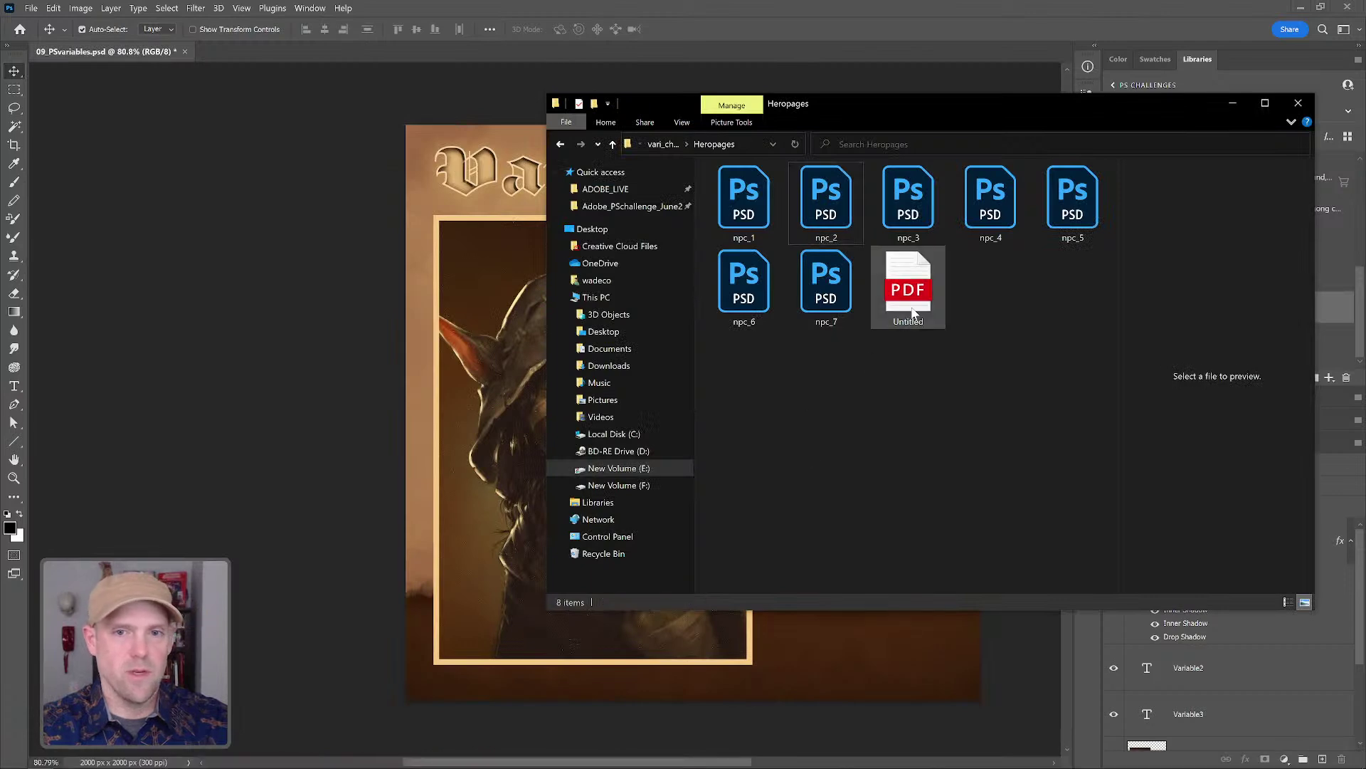
pyautogui.doubleClick(908, 302)
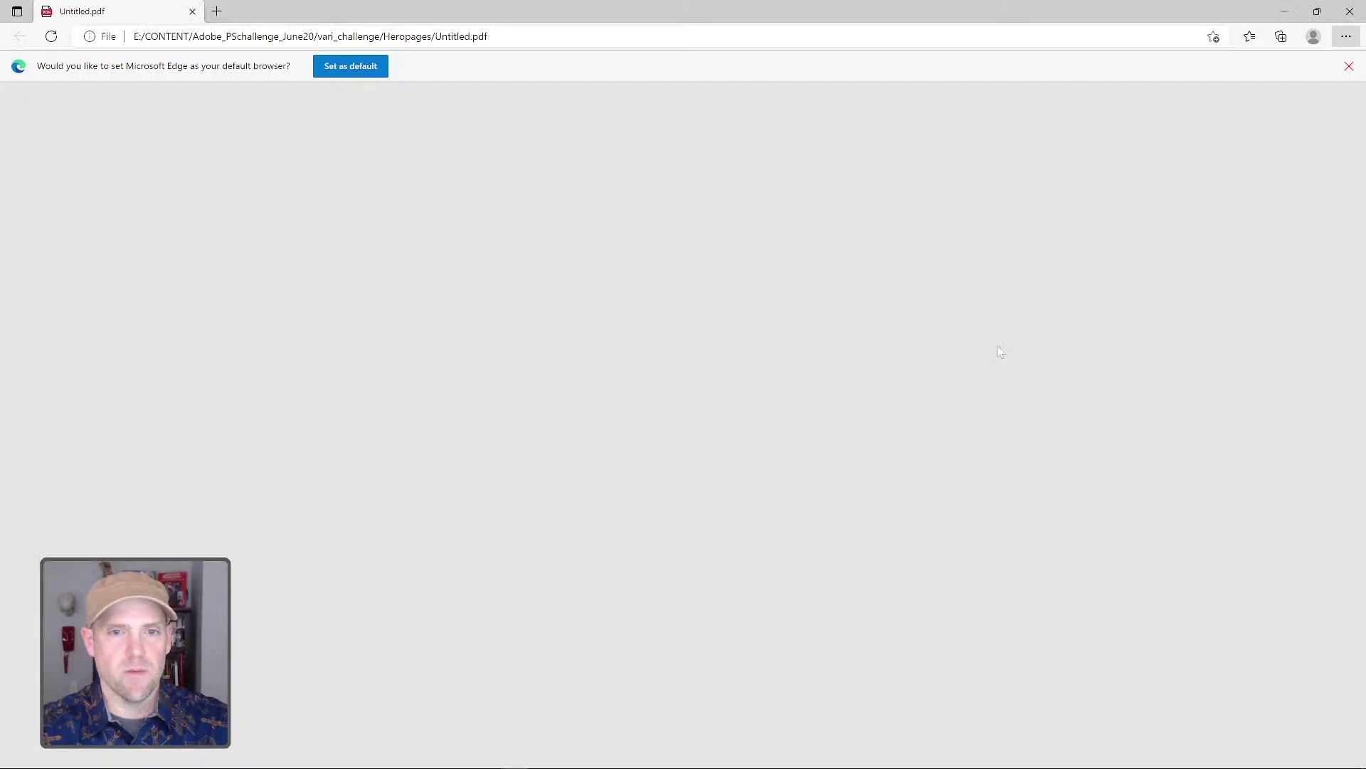
pyautogui.scroll(-1, 1010, 313)
pyautogui.scroll(-15, 1017, 315)
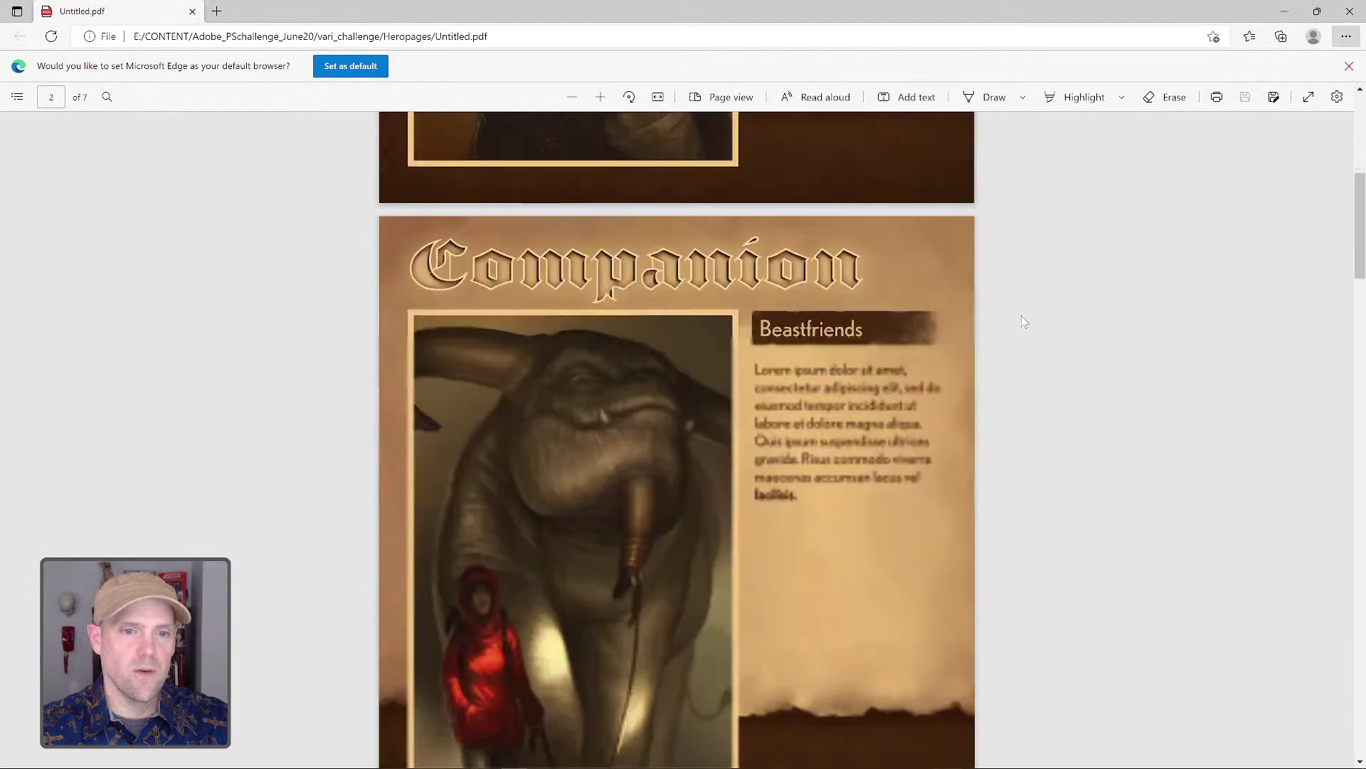
pyautogui.scroll(-15, 1023, 322)
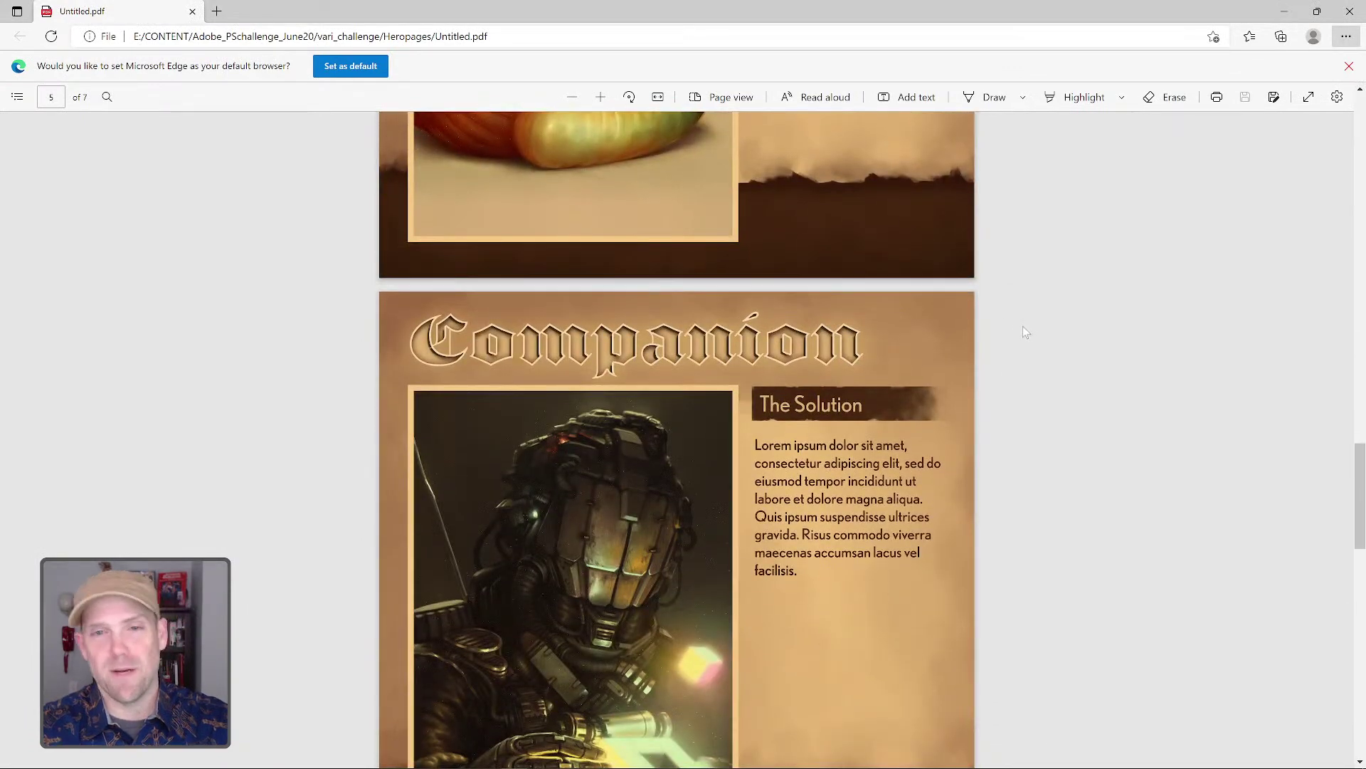
pyautogui.scroll(20, 1024, 329)
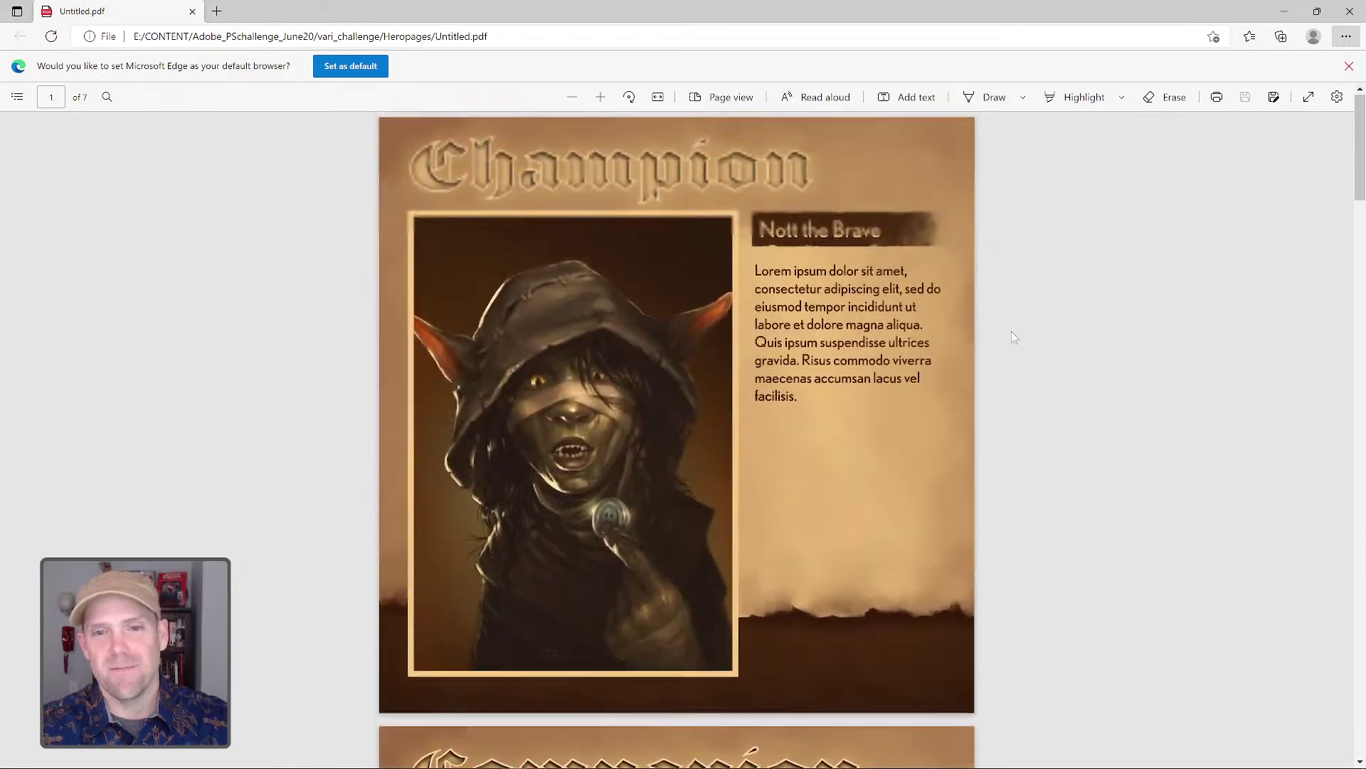
pyautogui.scroll(-20, 1015, 338)
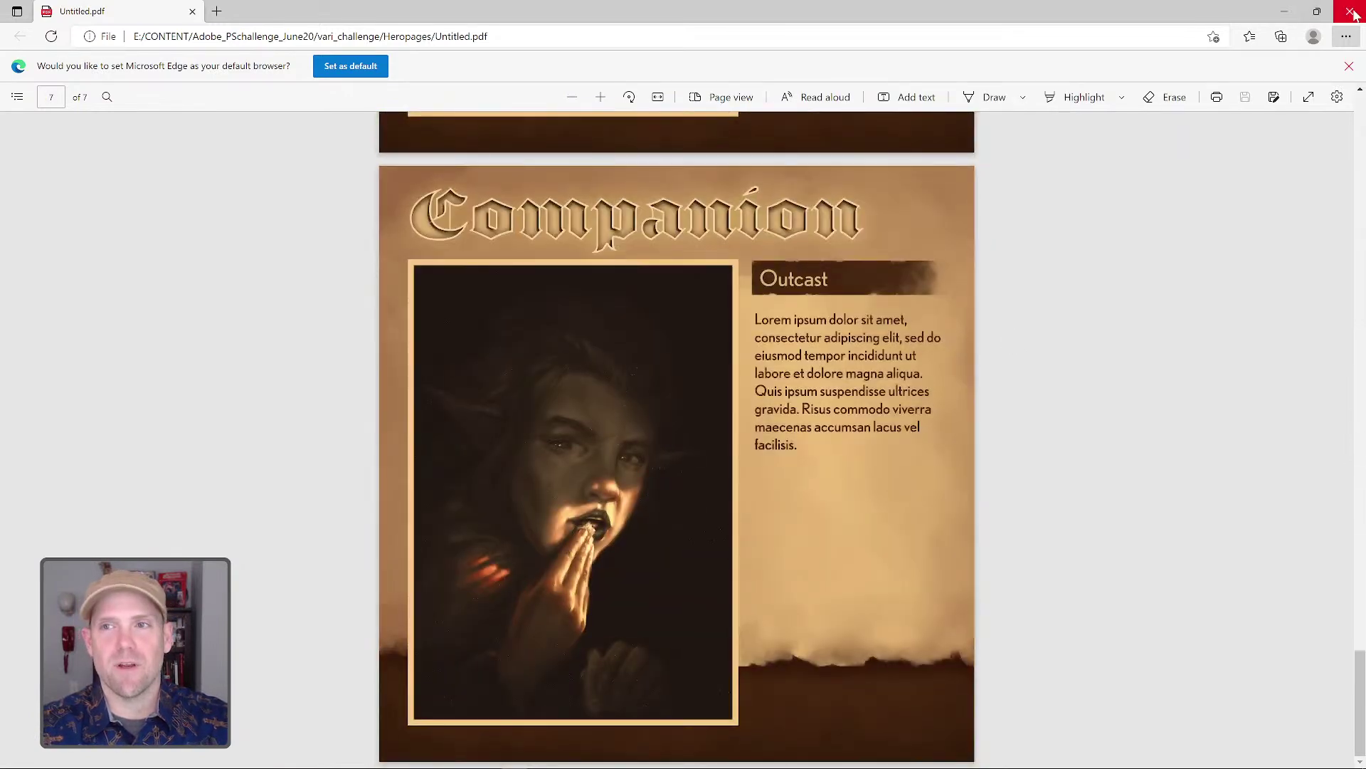
pyautogui.click(1352, 12)
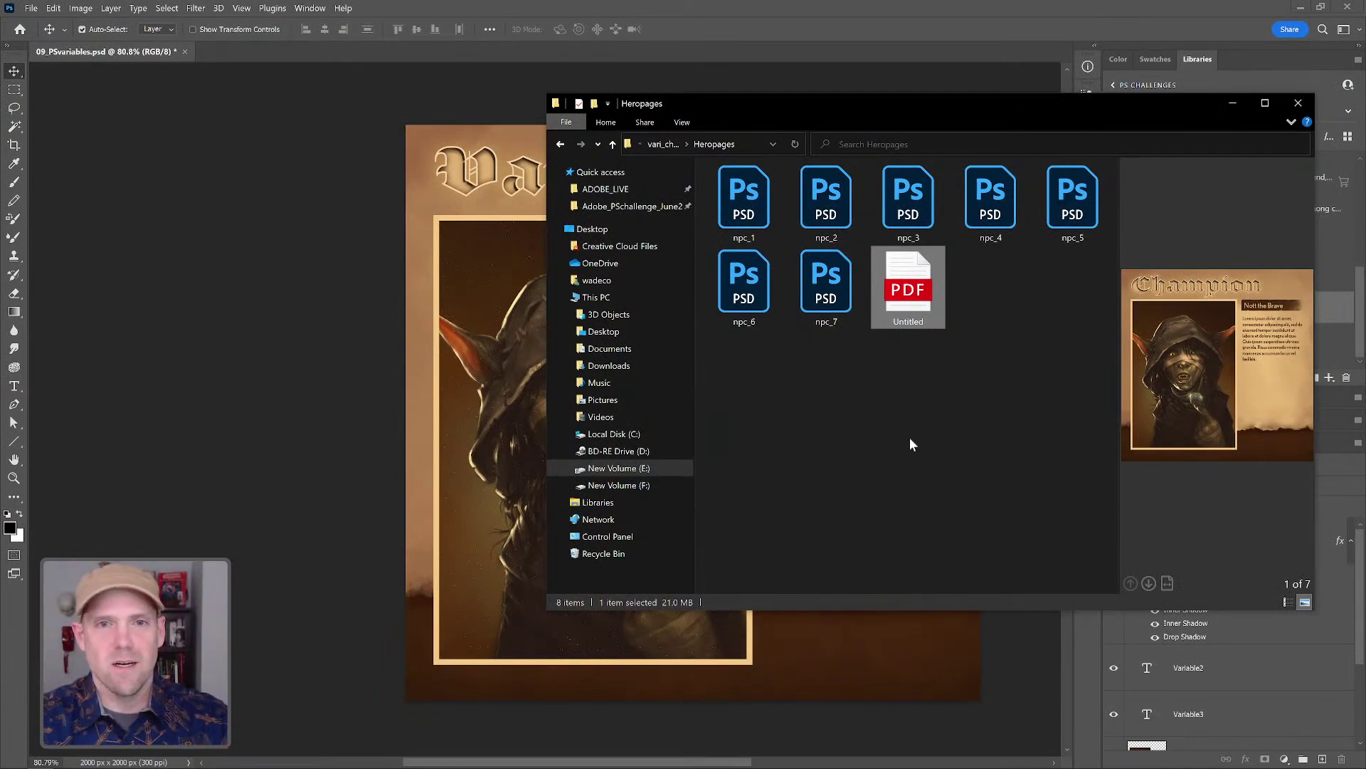
pyautogui.moveTo(764, 98); pyautogui.dragTo(800, 156)
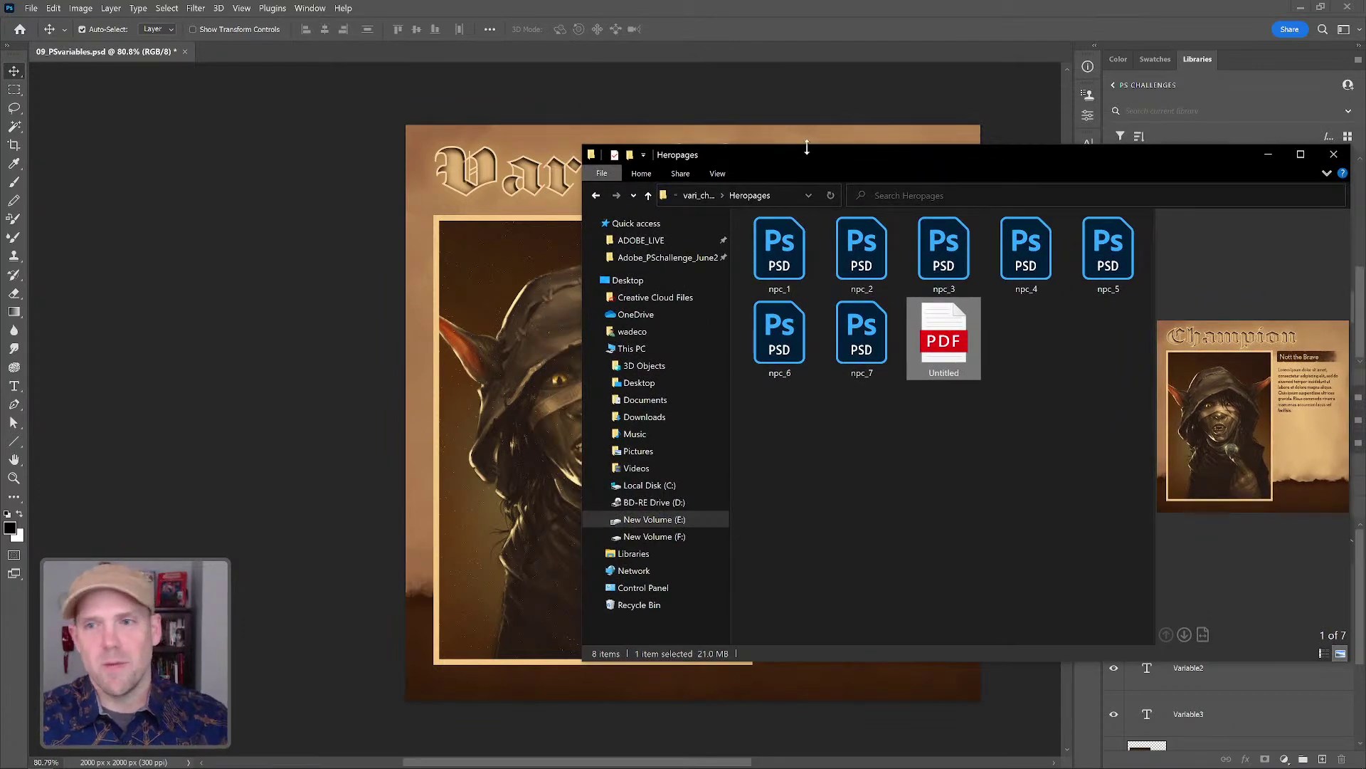
pyautogui.click(828, 12)
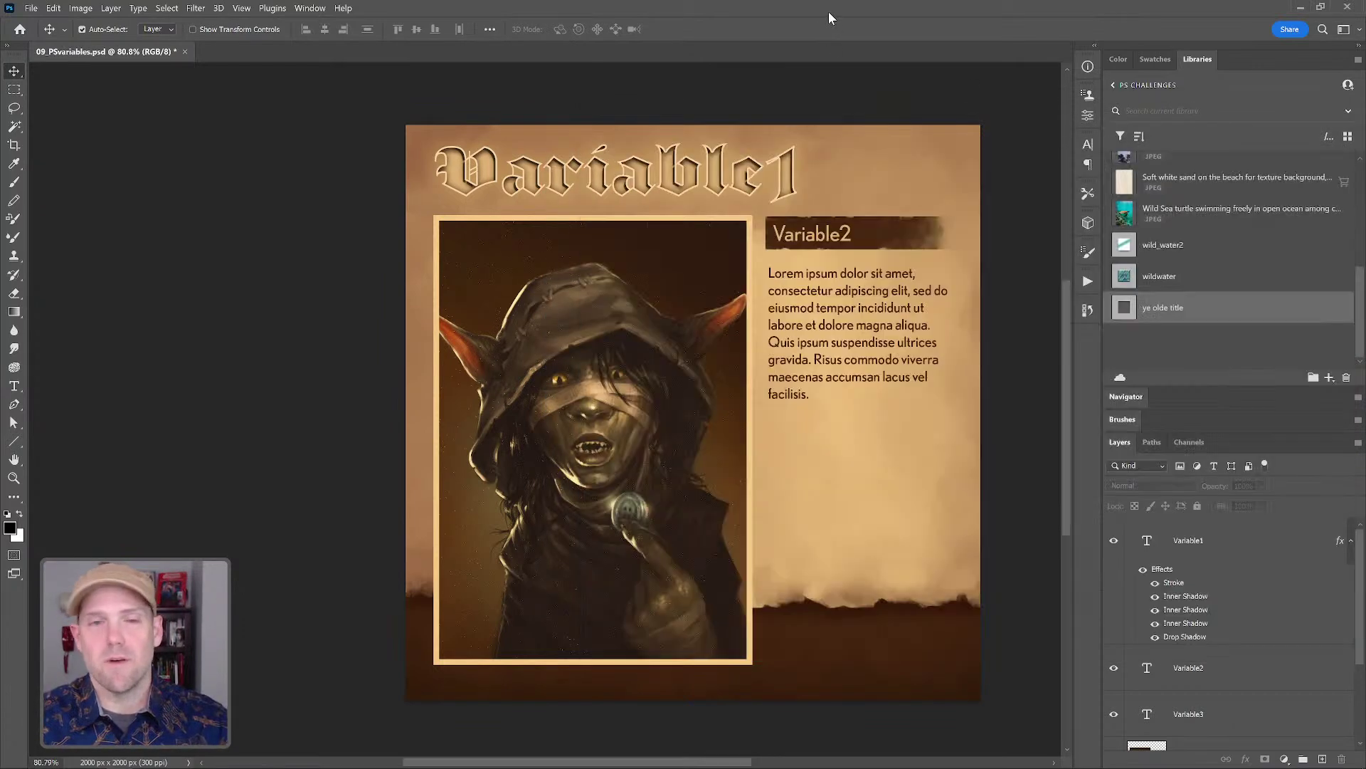